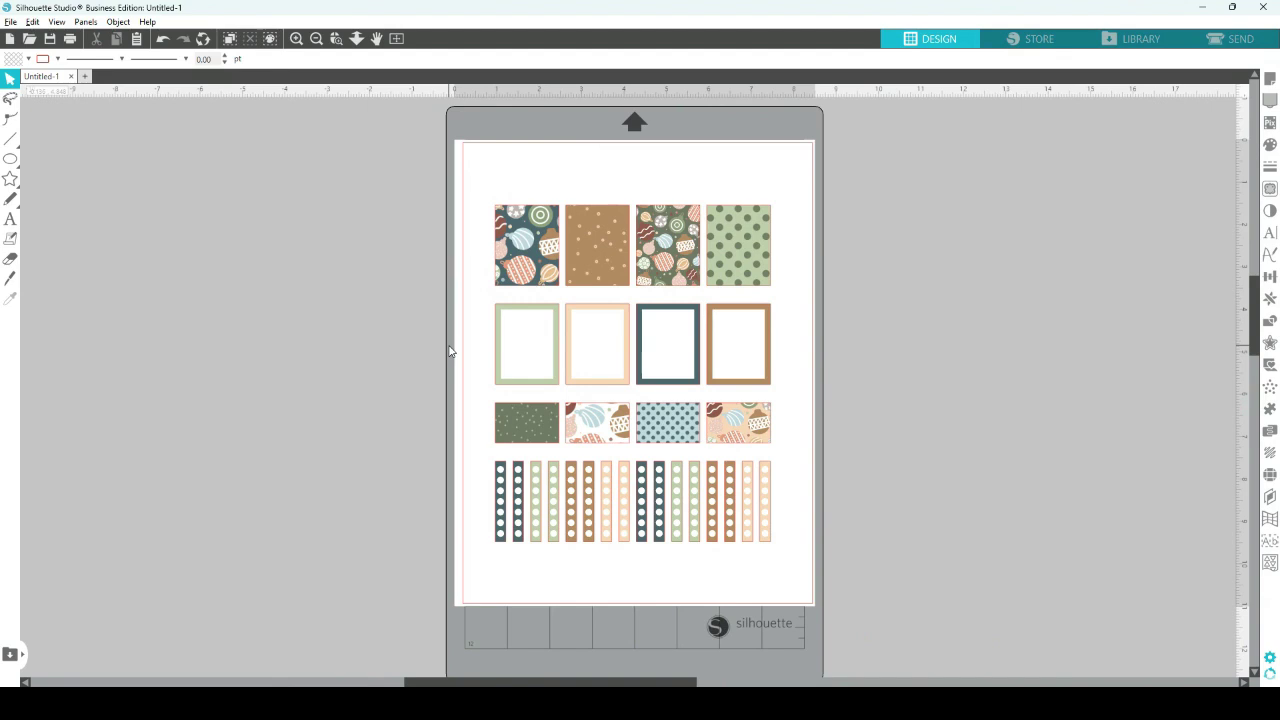
{"action": "left_click", "coordinate": [296, 38]}
{"action": "left_click", "coordinate": [296, 38]}
{"action": "scroll", "coordinate": [474, 311], "scroll_direction": "up", "scroll_amount": 3}
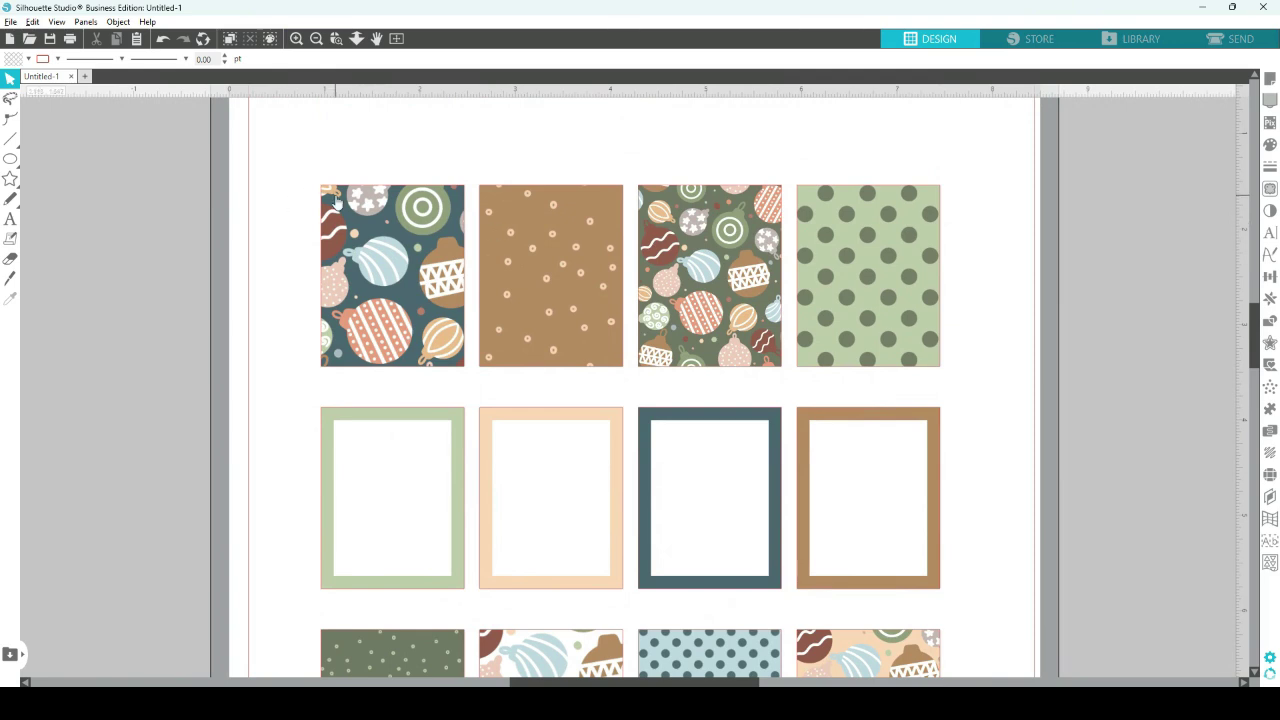
- Create a new document and turn on its registration marks
{"action": "left_click", "coordinate": [85, 77]}
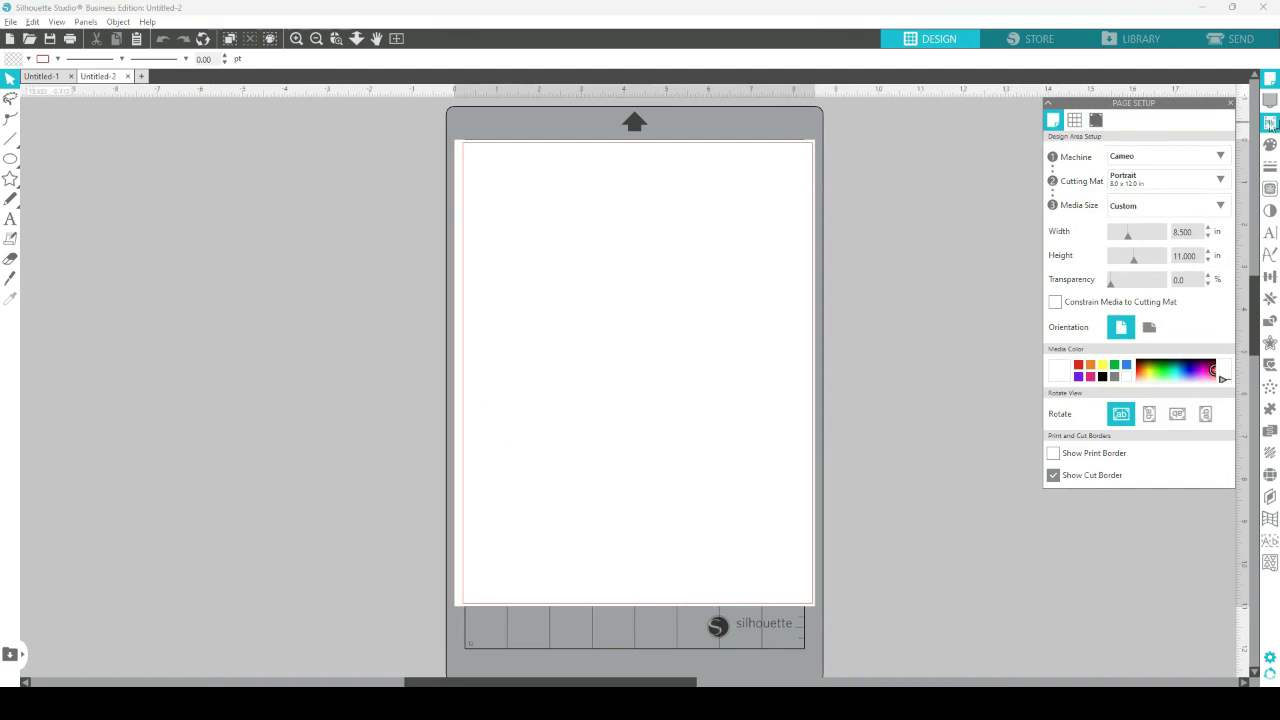
{"action": "left_click", "coordinate": [1231, 104]}
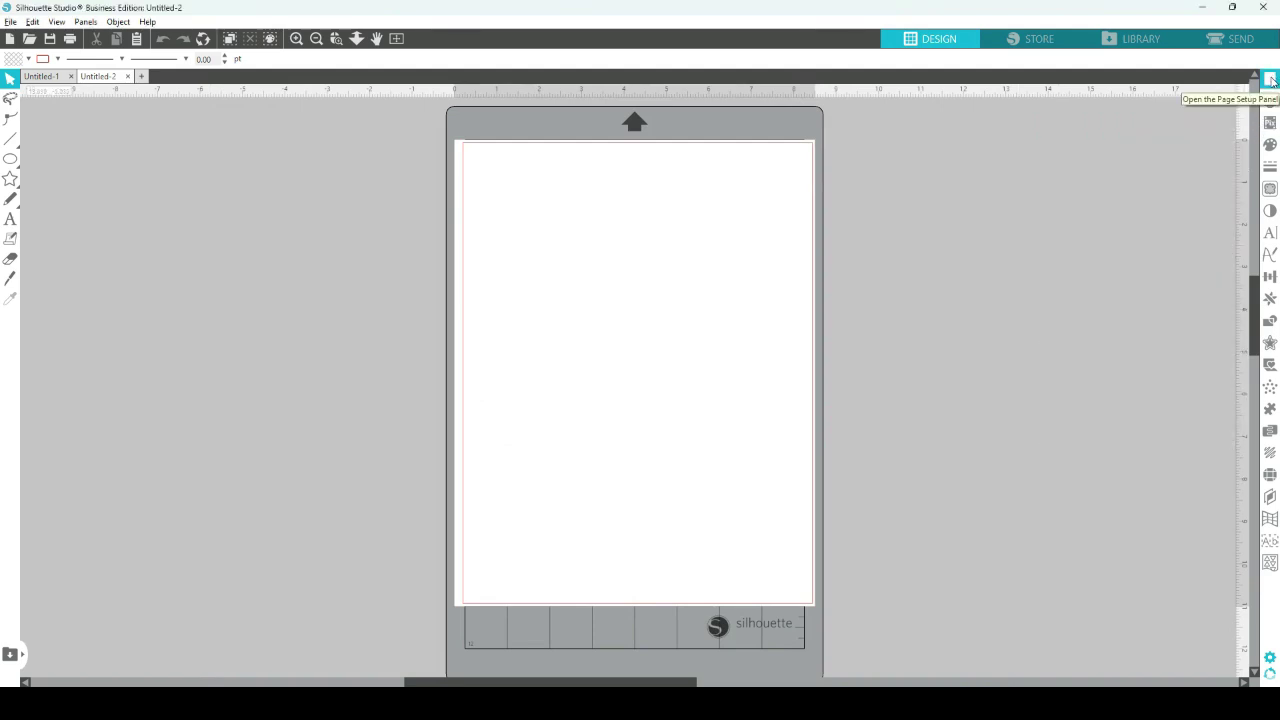
{"action": "left_click", "coordinate": [1272, 80]}
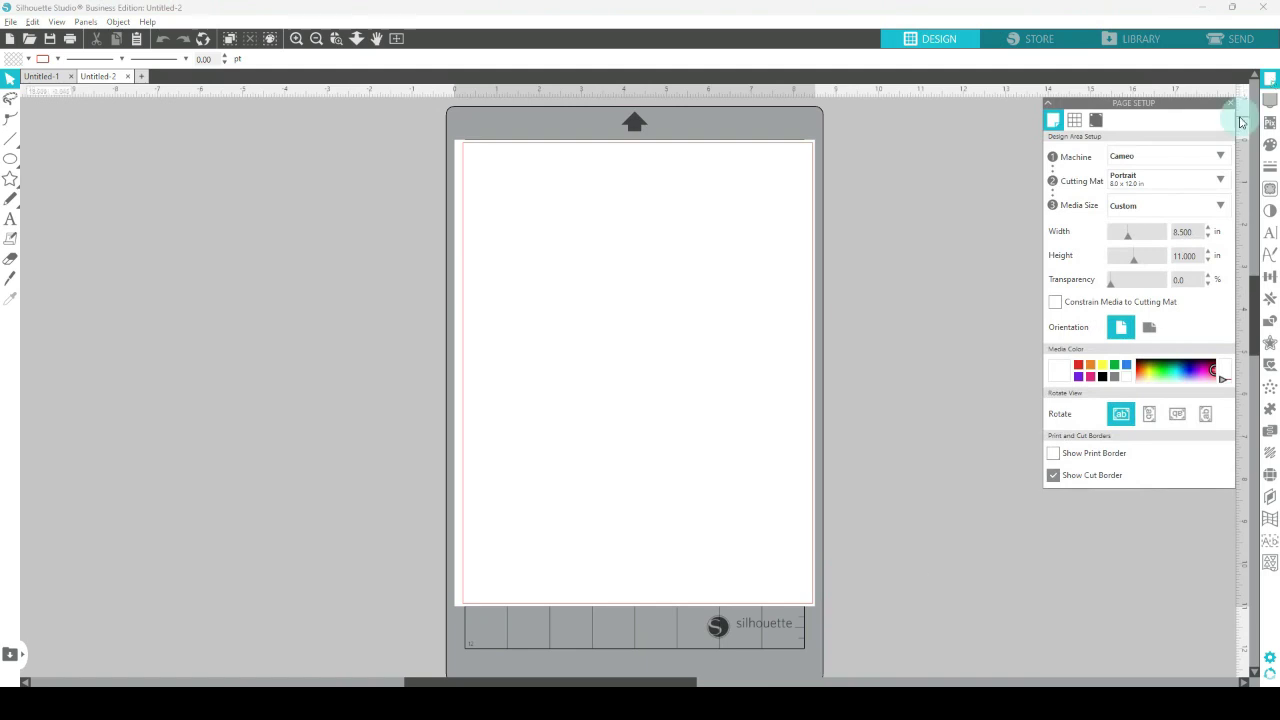
{"action": "left_click", "coordinate": [1095, 121]}
{"action": "left_click", "coordinate": [1056, 156]}
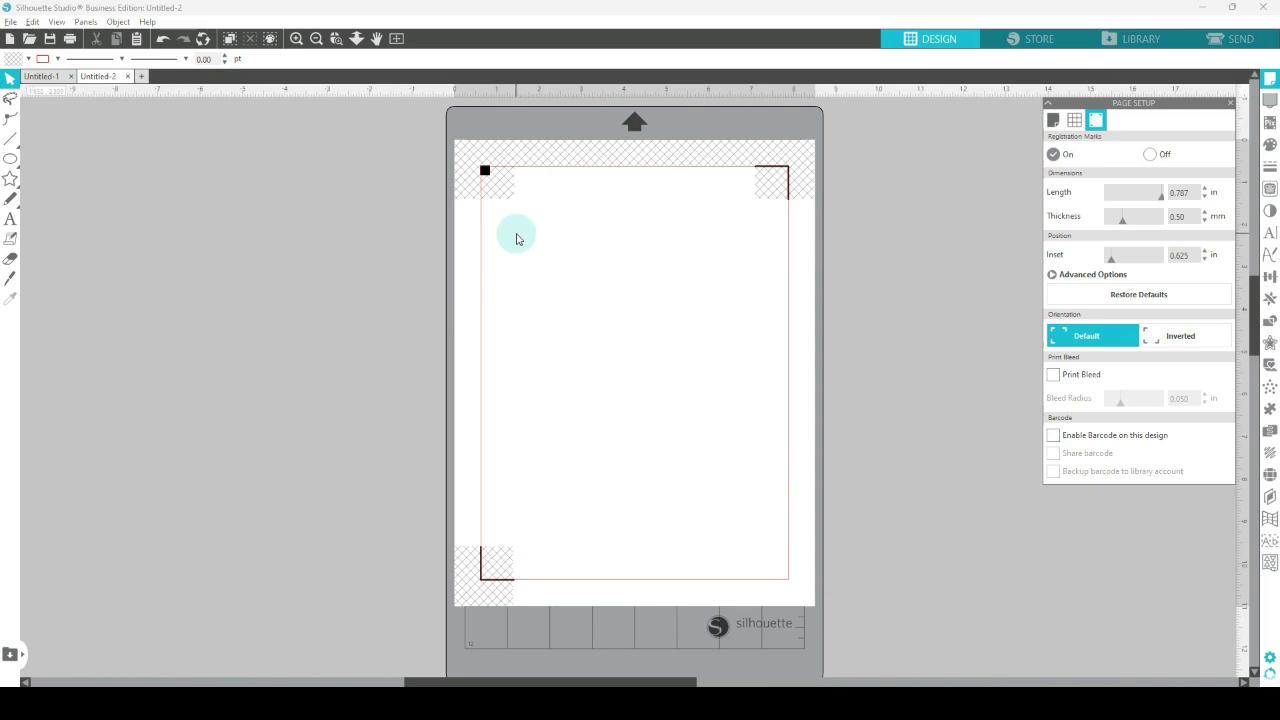
- Look over the patterned boxes in the example sheet Untitled-1 and return to Untitled-2
{"action": "left_click", "coordinate": [41, 76]}
{"action": "left_click", "coordinate": [542, 228]}
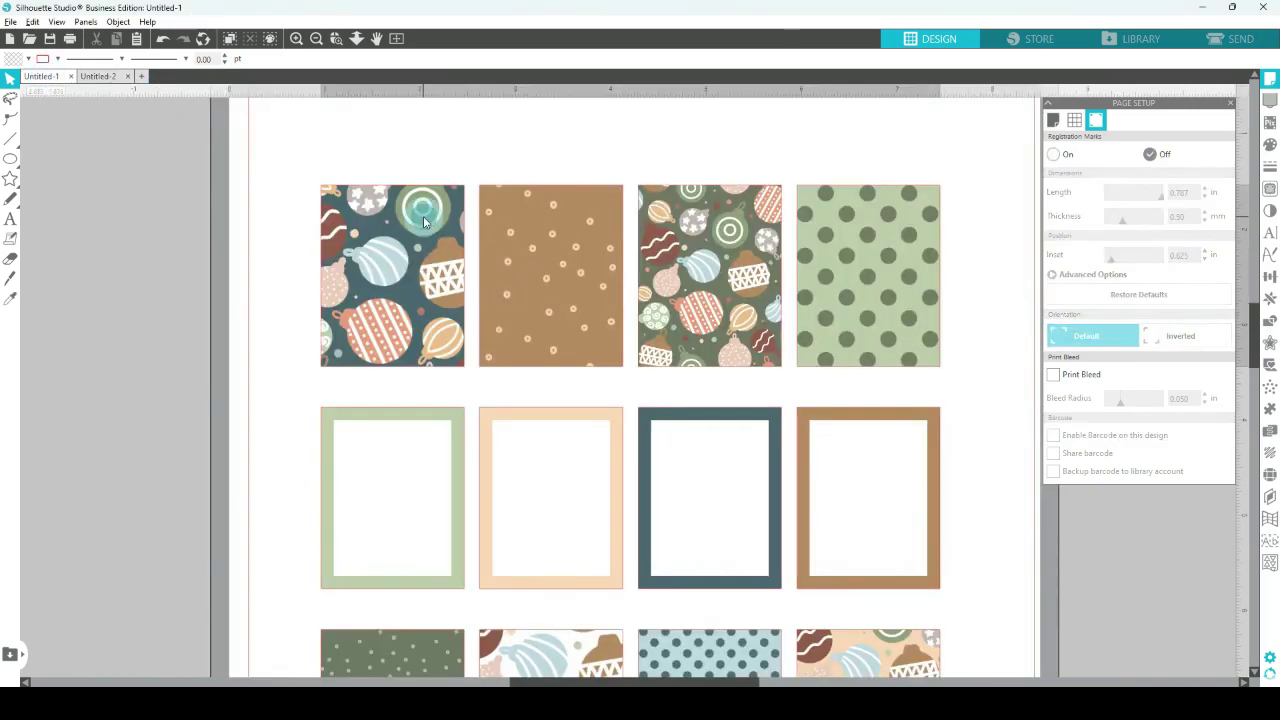
{"action": "left_click", "coordinate": [99, 76]}
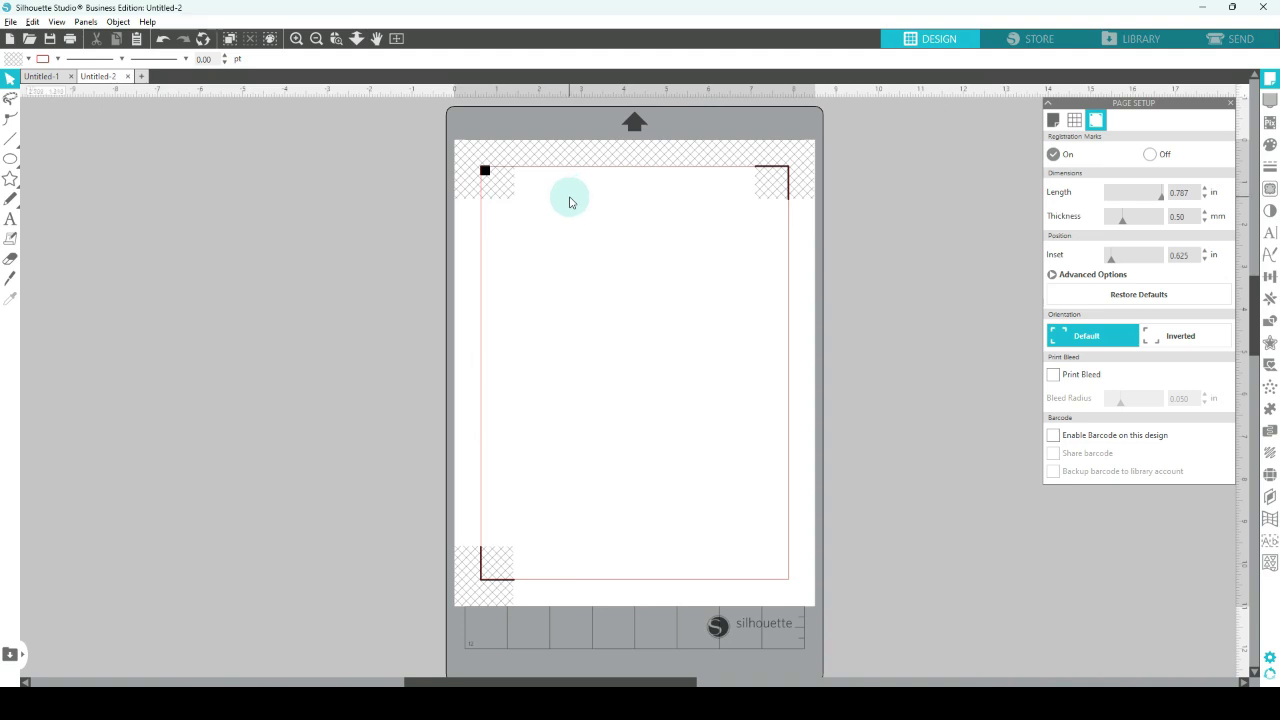
- Draw a rectangle about 1.86 by 2.42 in near the page's upper-left registration mark
{"action": "mouse_move", "coordinate": [10, 158]}
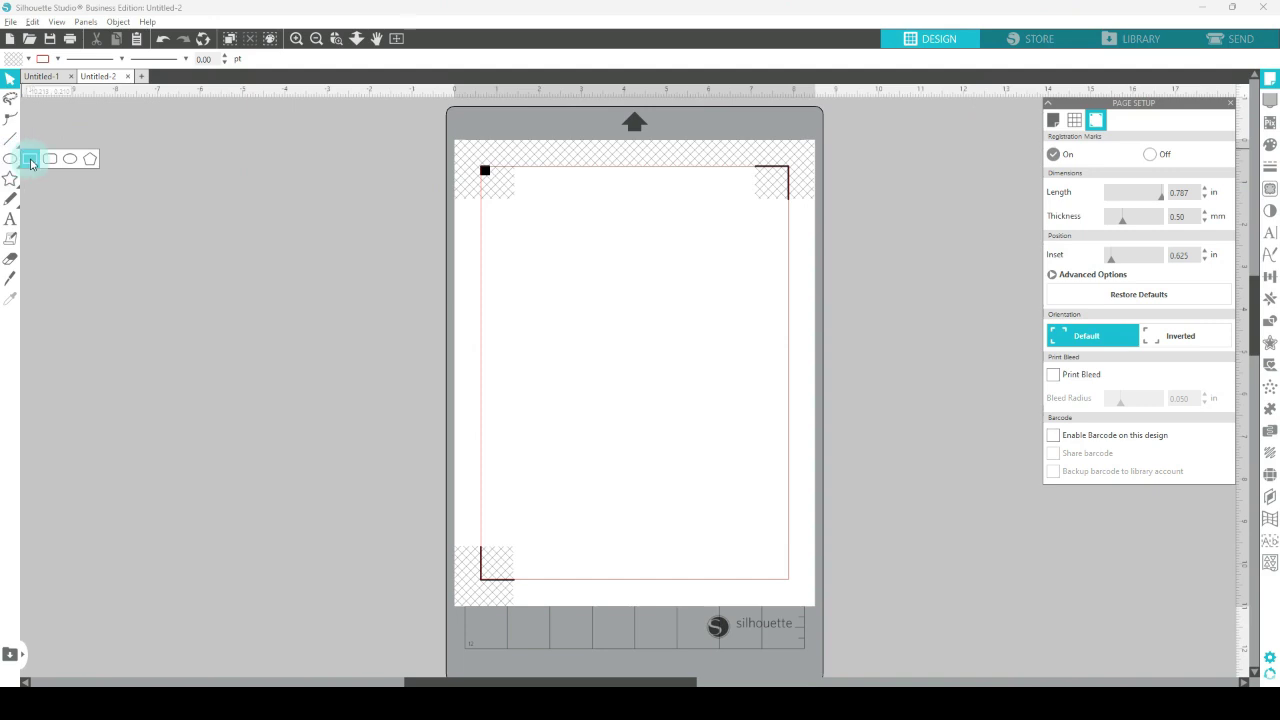
{"action": "left_click", "coordinate": [31, 162]}
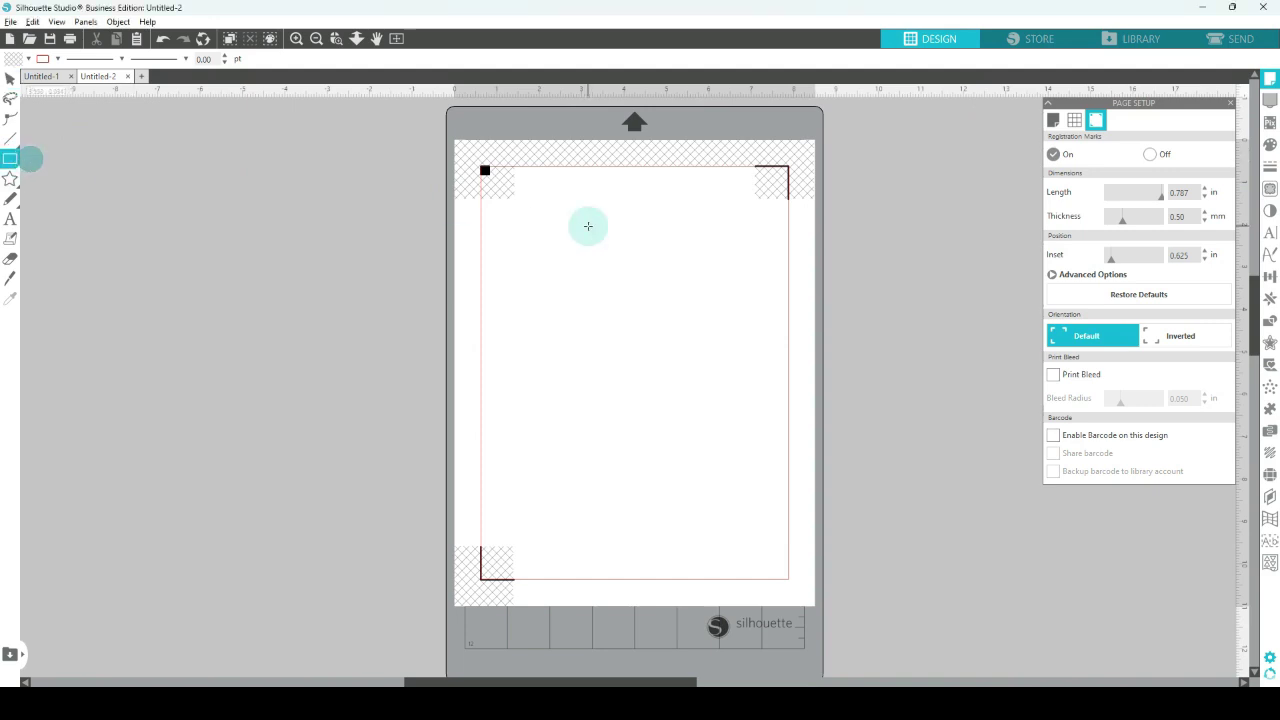
{"action": "left_click_drag", "start_coordinate": [499, 200], "coordinate": [578, 308]}
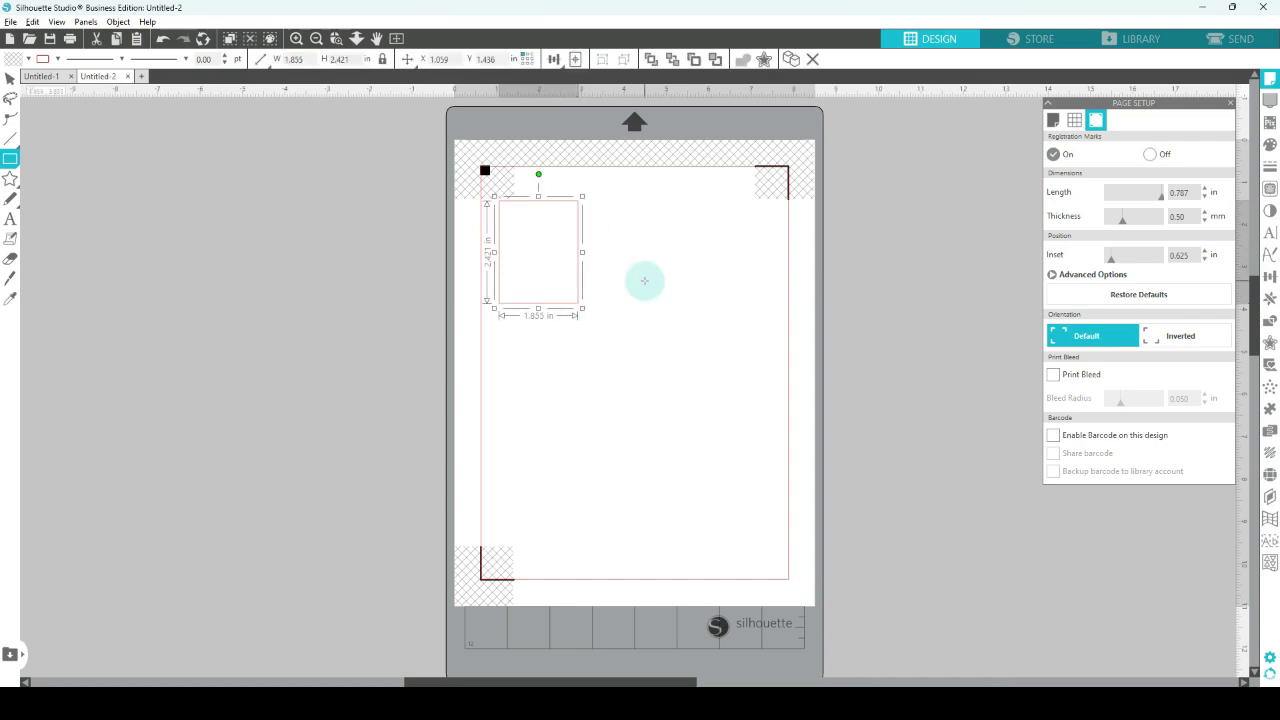
{"action": "left_click", "coordinate": [644, 281]}
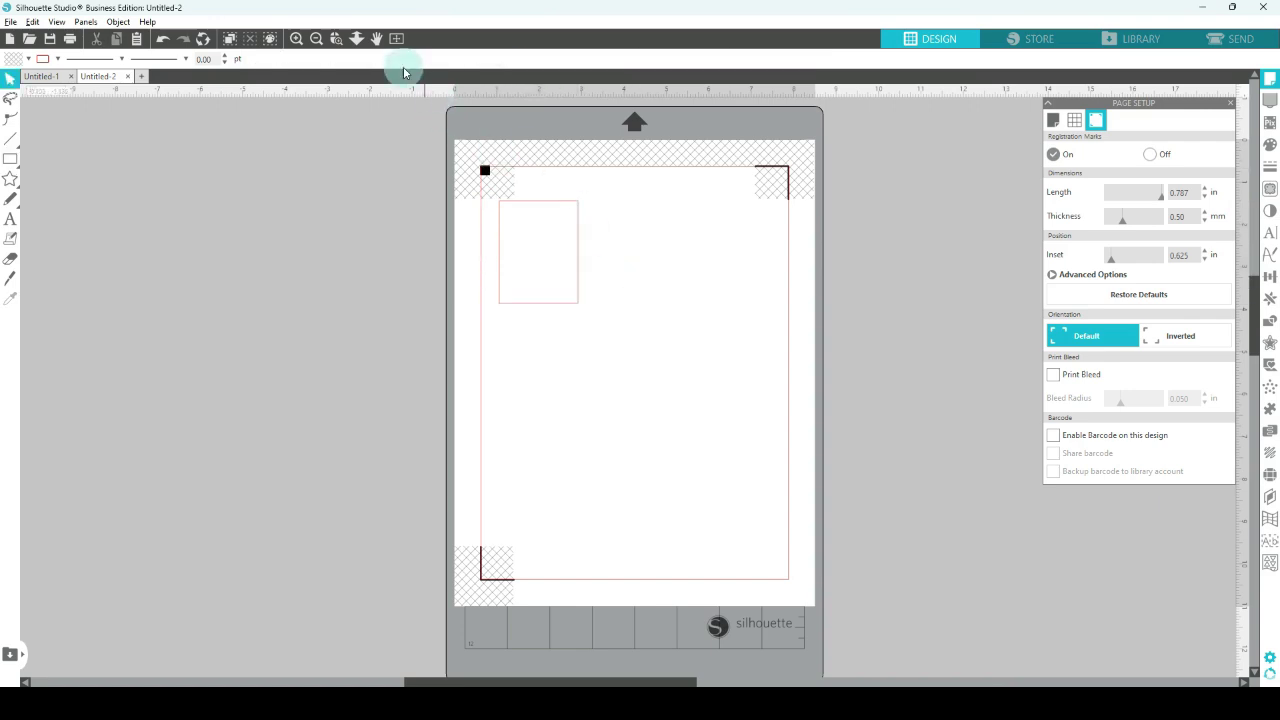
- Set the rectangle's height to 1.9 in with proportions locked, and move it just below the hatched upper-left corner area
{"action": "left_click", "coordinate": [298, 40]}
{"action": "left_click", "coordinate": [298, 40]}
{"action": "scroll", "coordinate": [334, 271], "scroll_direction": "up", "scroll_amount": 3}
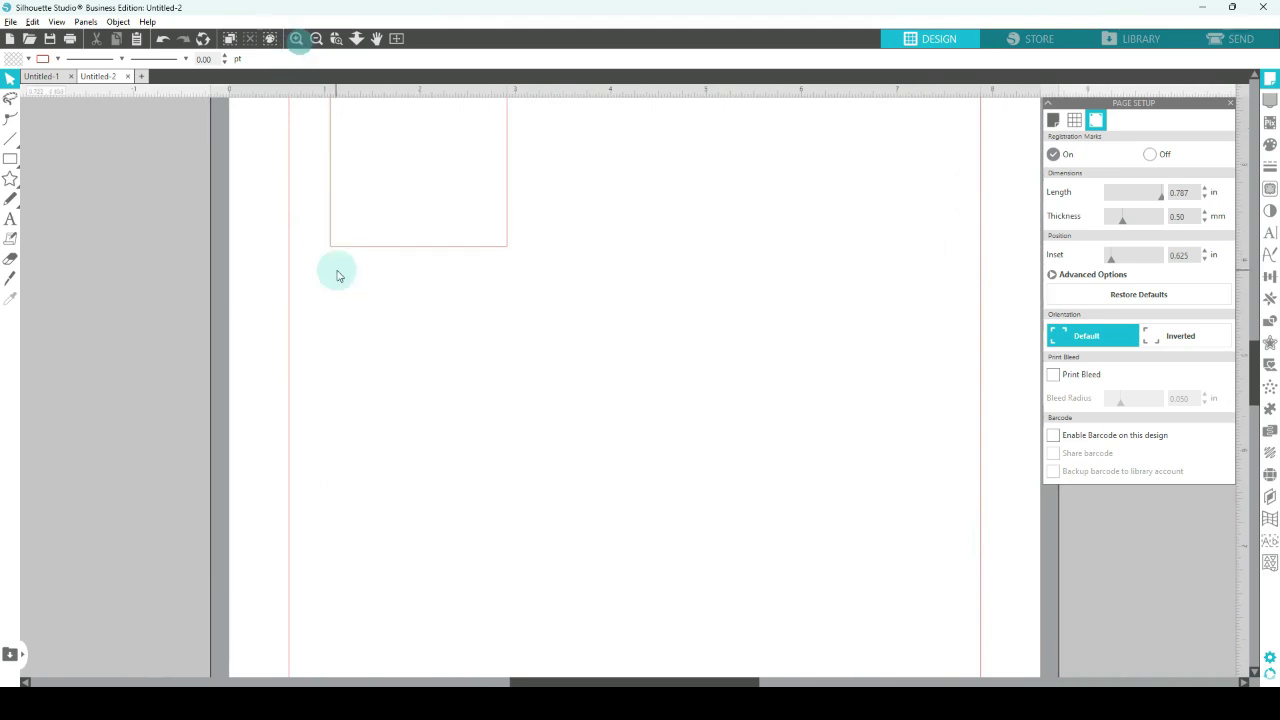
{"action": "scroll", "coordinate": [339, 268], "scroll_direction": "up", "scroll_amount": 2}
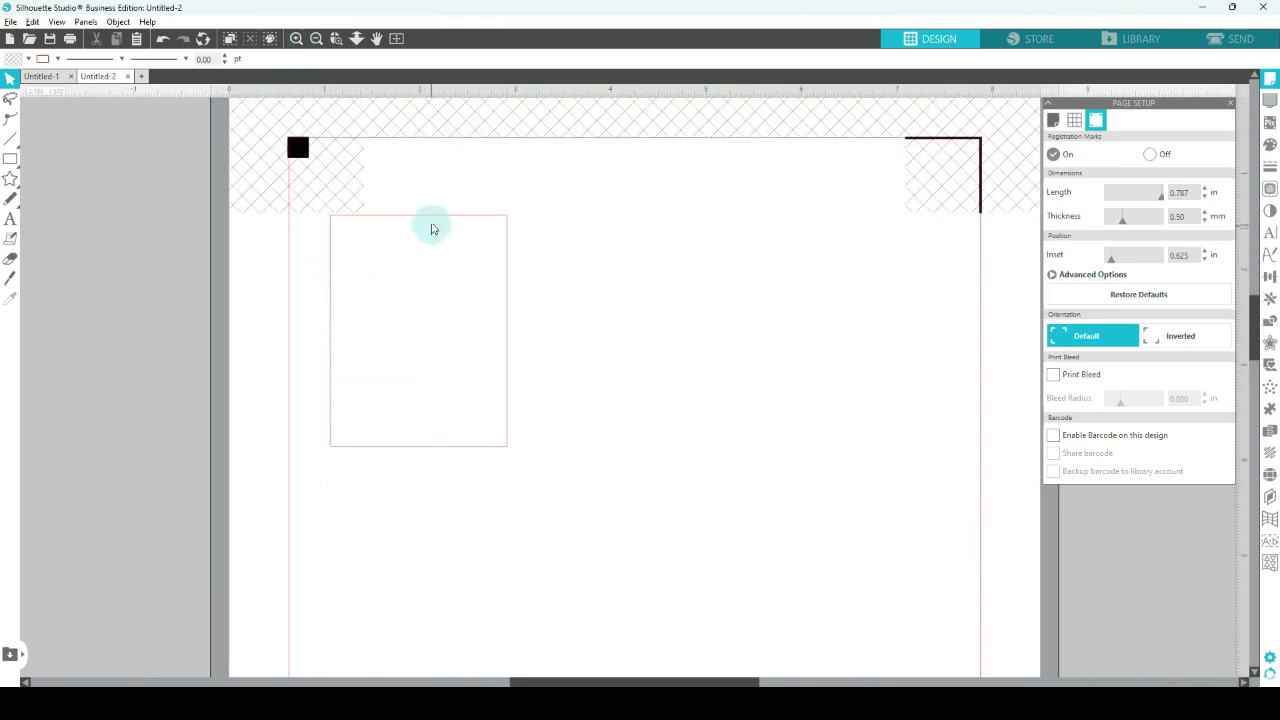
{"action": "left_click", "coordinate": [429, 212]}
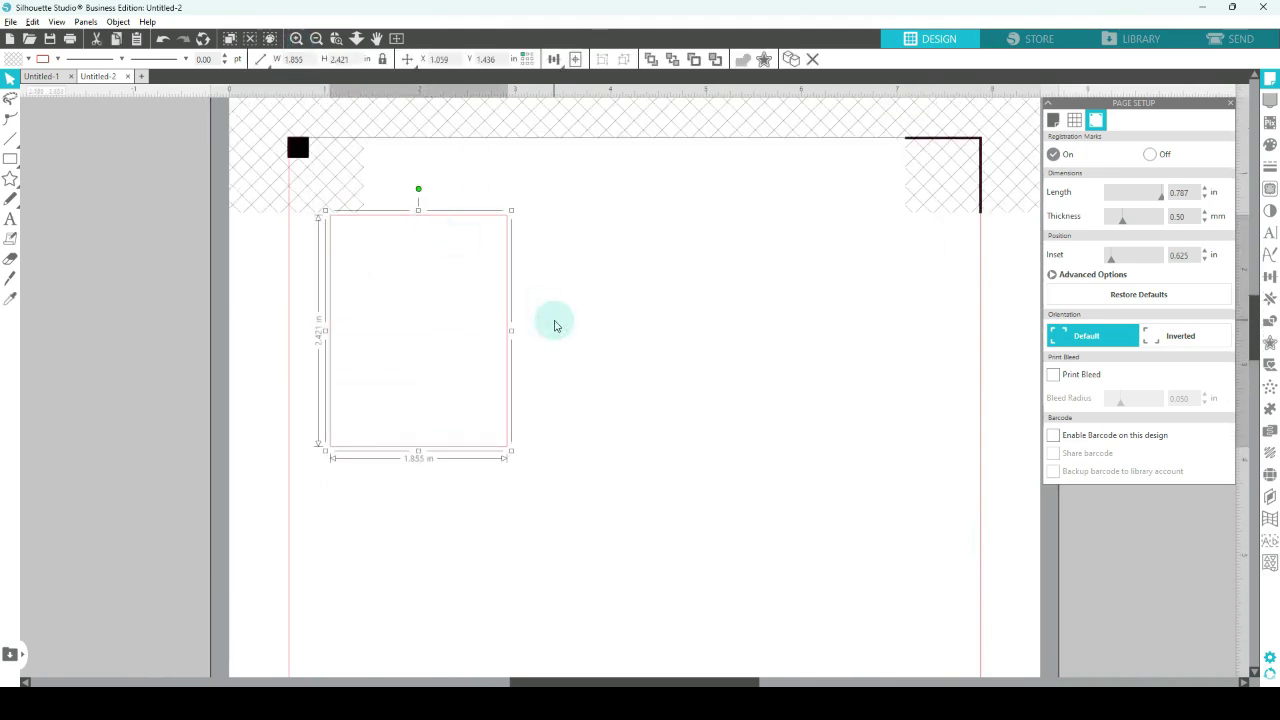
{"action": "left_click", "coordinate": [1271, 278]}
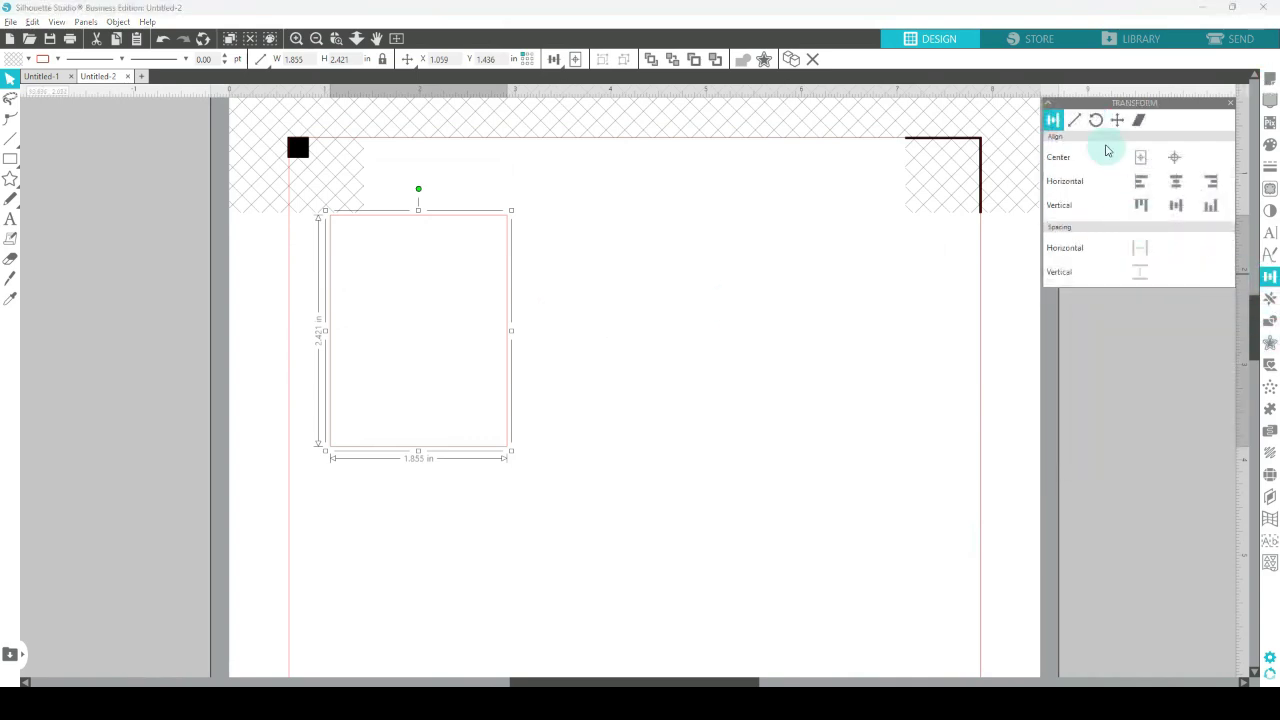
{"action": "left_click", "coordinate": [1074, 120]}
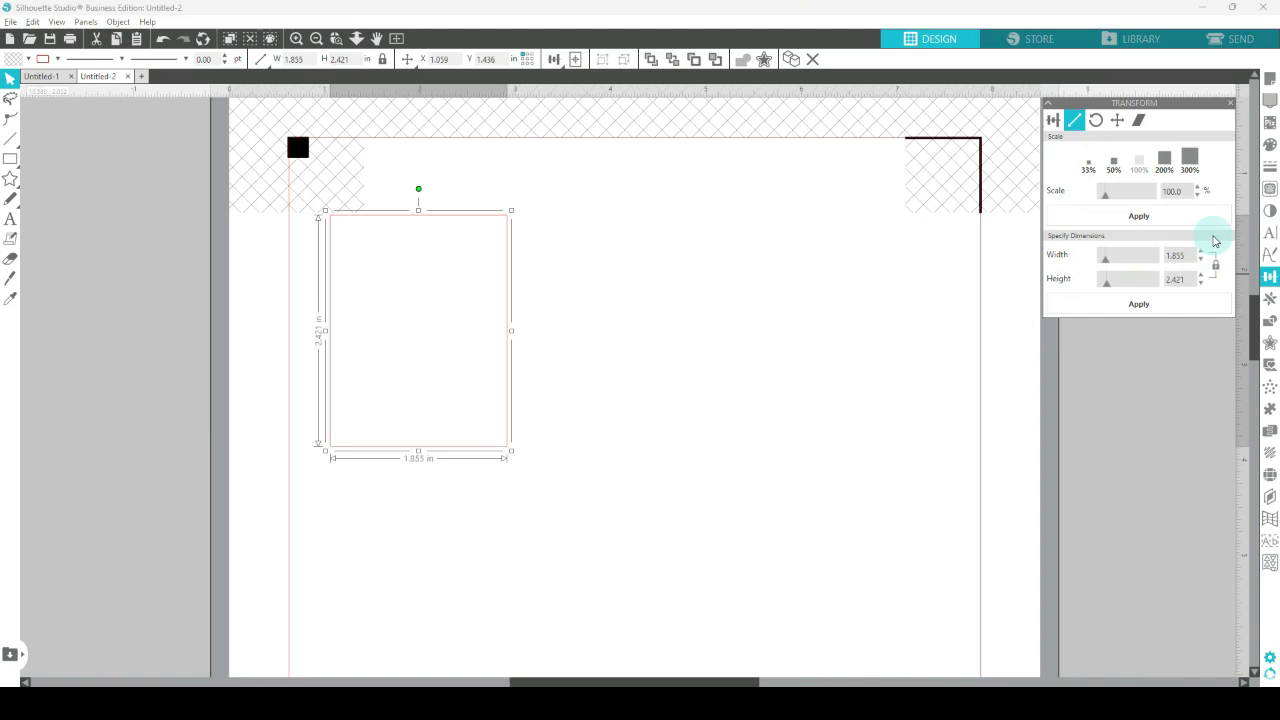
{"action": "double_click", "coordinate": [1189, 259]}
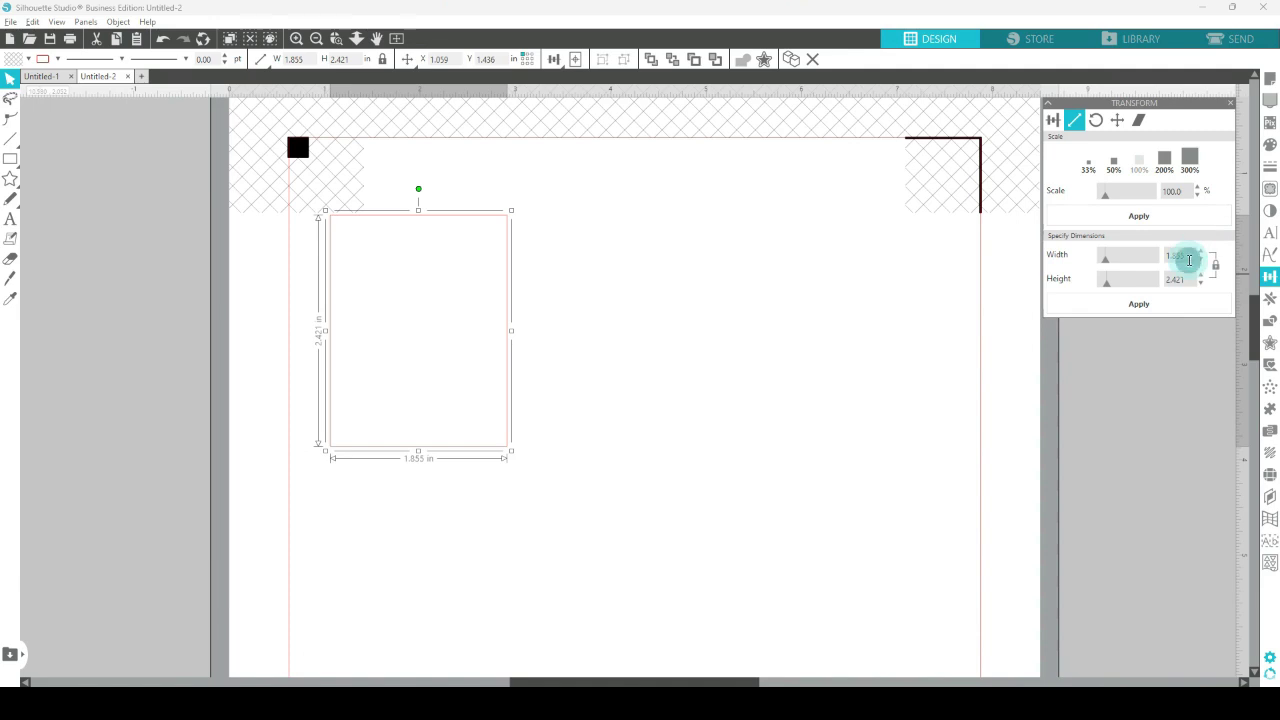
{"action": "type", "text": "1.5"}
{"action": "key", "text": "Tab"}
{"action": "type", "text": "1.9"}
{"action": "left_click", "coordinate": [1134, 304]}
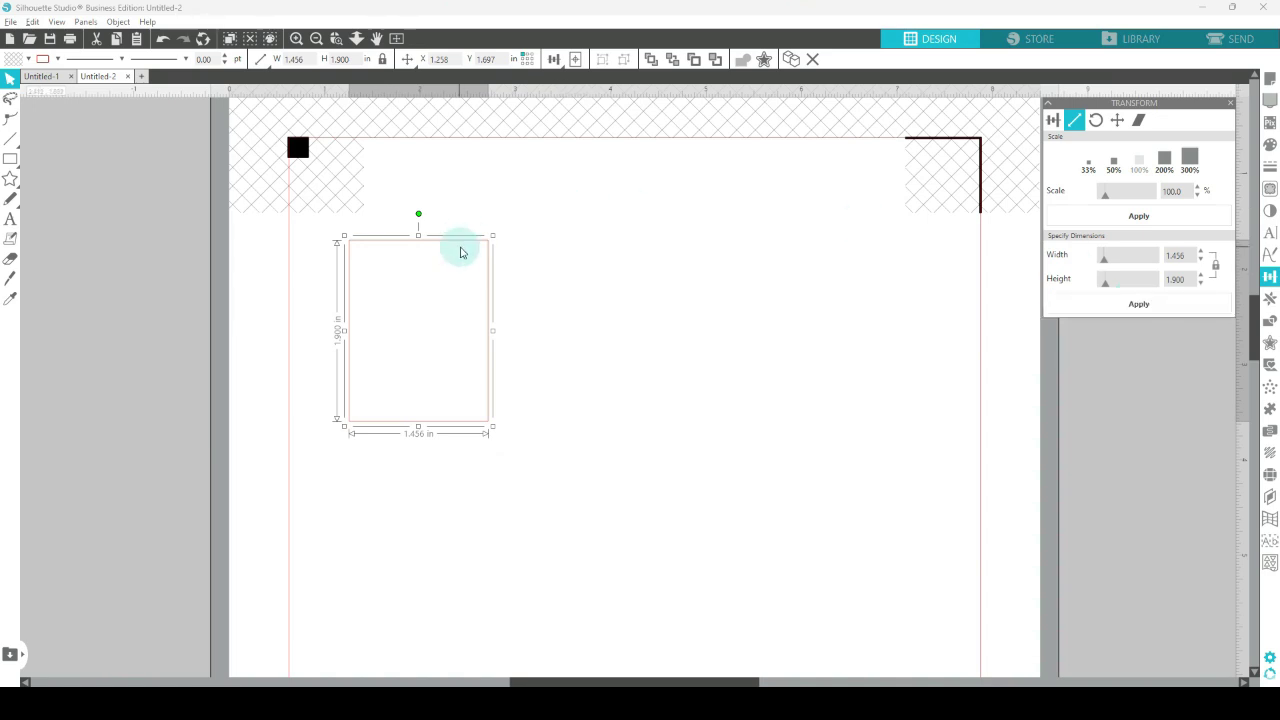
{"action": "left_click_drag", "start_coordinate": [449, 240], "coordinate": [440, 223]}
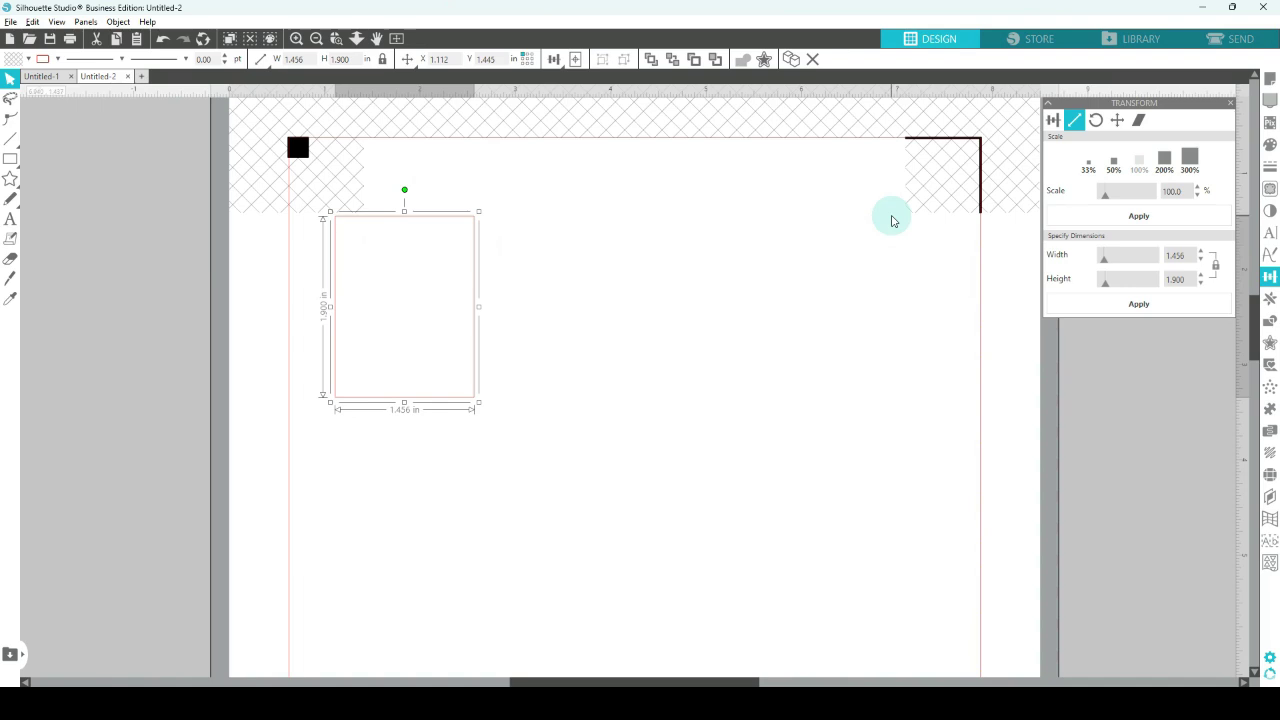
- View the Baubles patterns in the library and the matching PNG files in File Explorer, and return to the design page
{"action": "left_click", "coordinate": [1141, 38]}
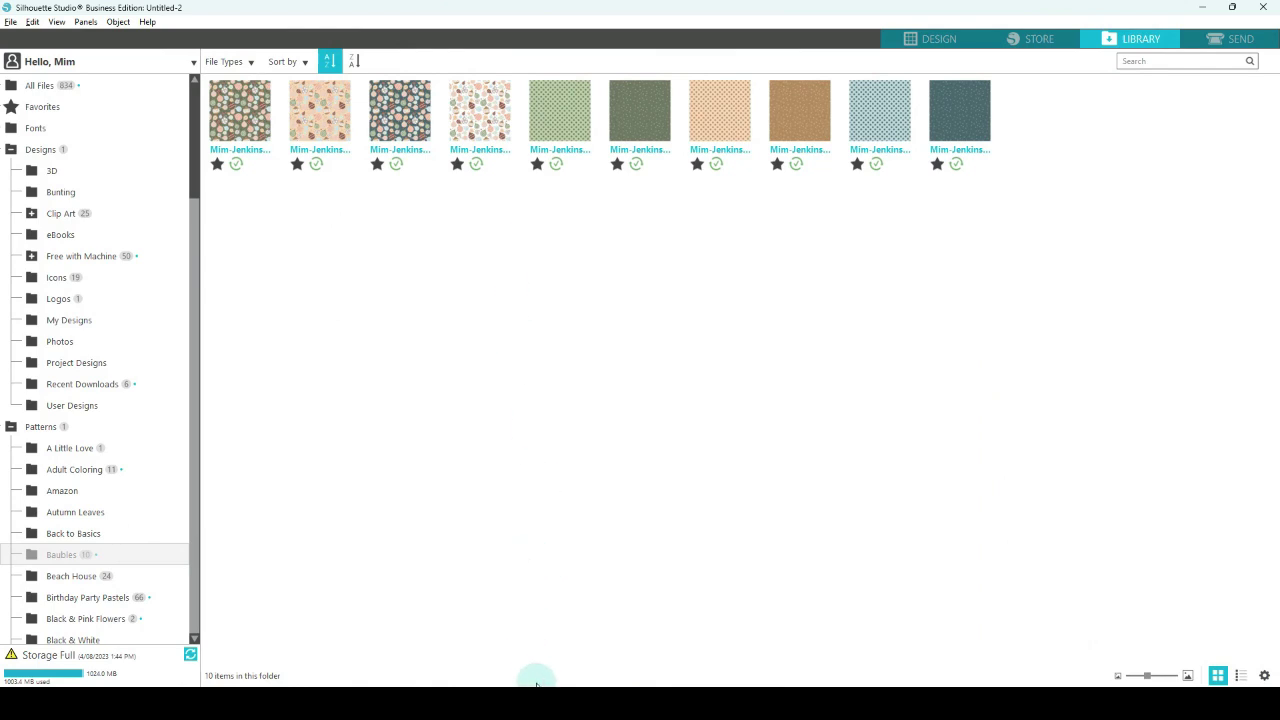
{"action": "mouse_move", "coordinate": [536, 692]}
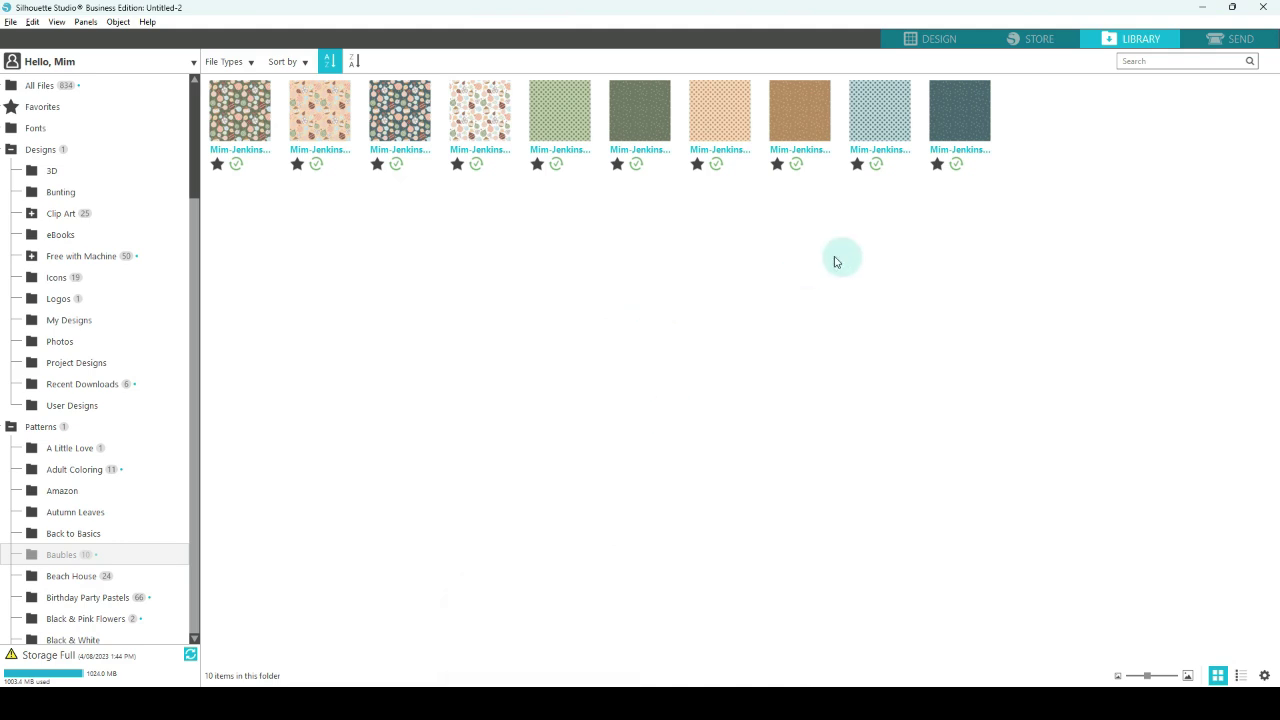
{"action": "left_click", "coordinate": [440, 625]}
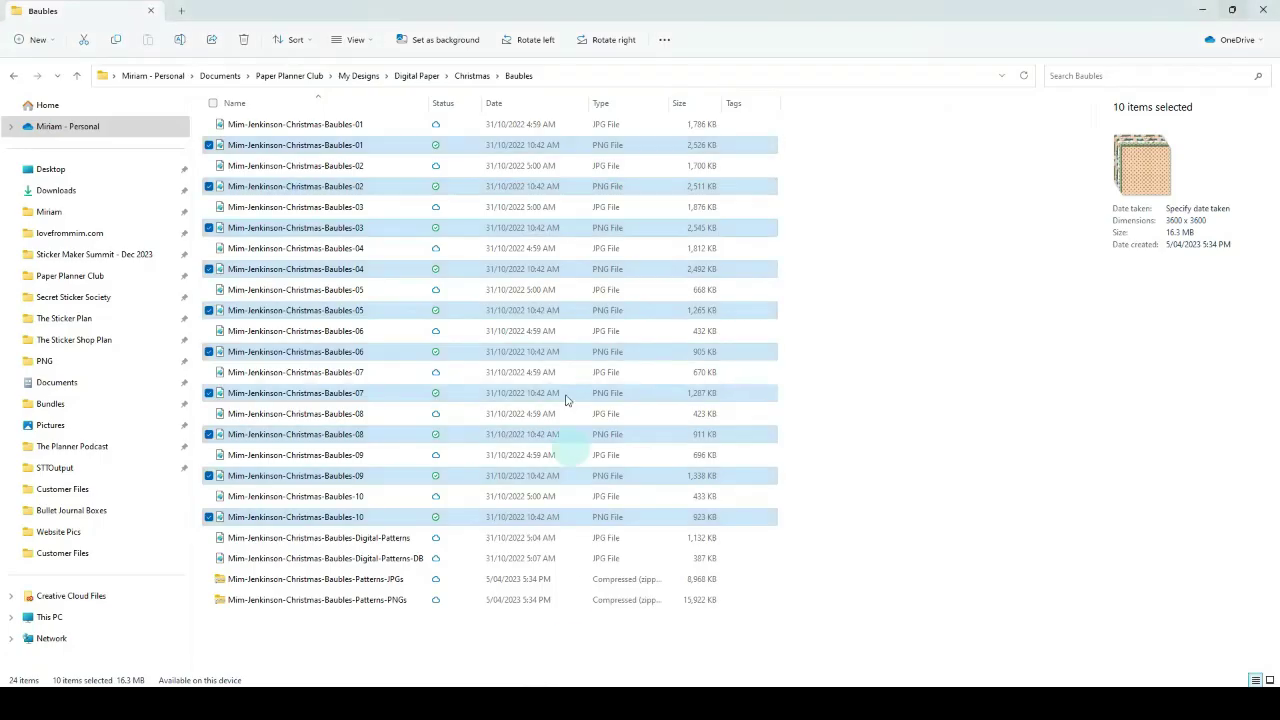
{"action": "left_click_drag", "start_coordinate": [369, 227], "coordinate": [830, 686]}
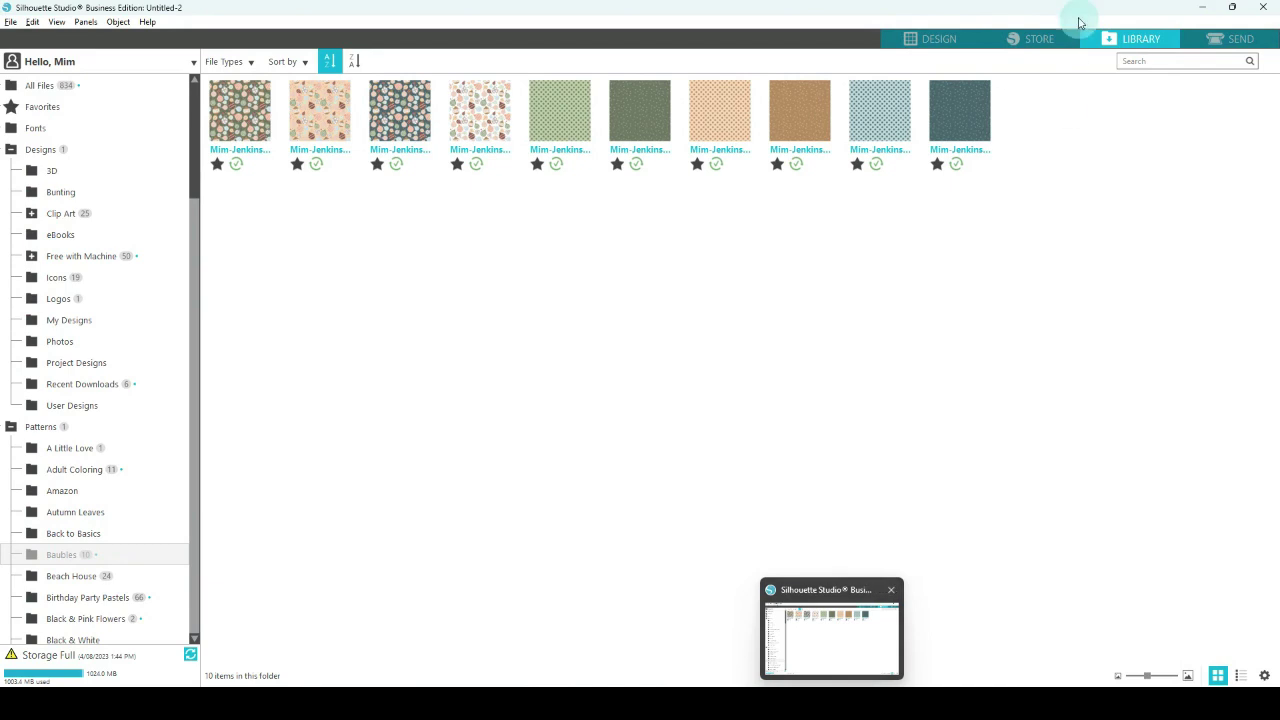
{"action": "left_click", "coordinate": [922, 38]}
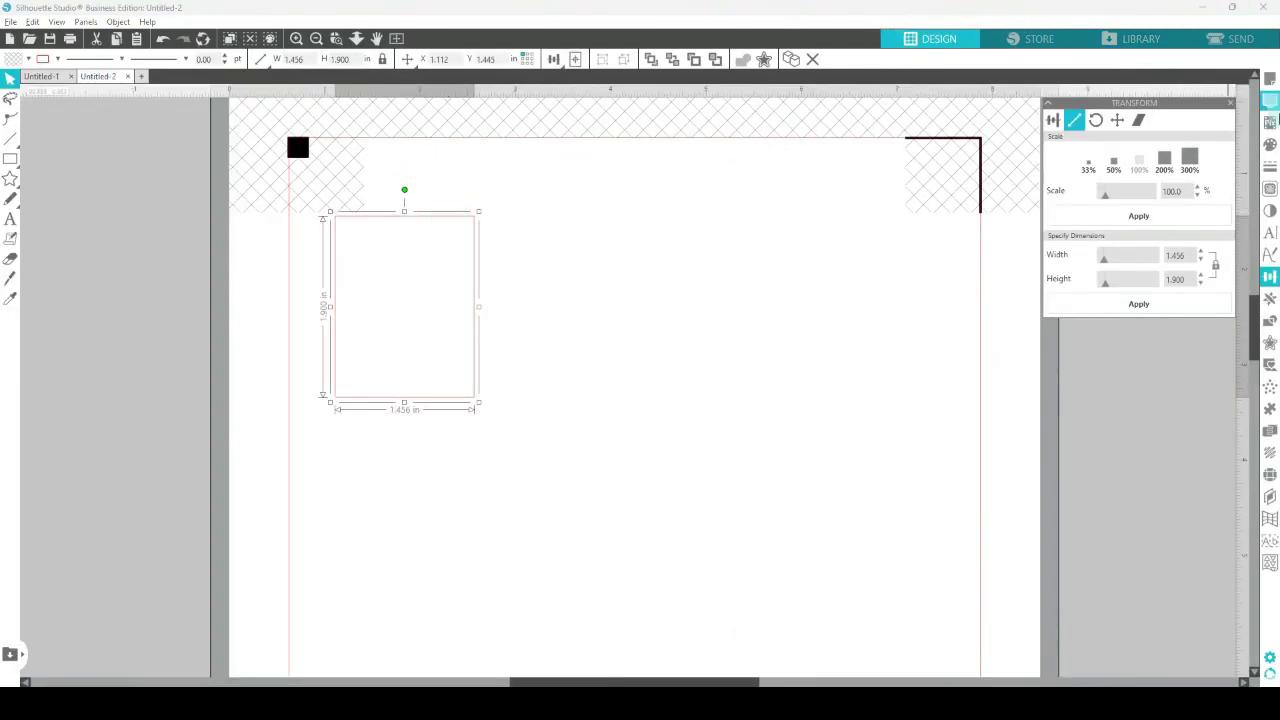
- Fill the rectangle with the dark teal ornament pattern from the Baubles collection
{"action": "left_click", "coordinate": [1270, 145]}
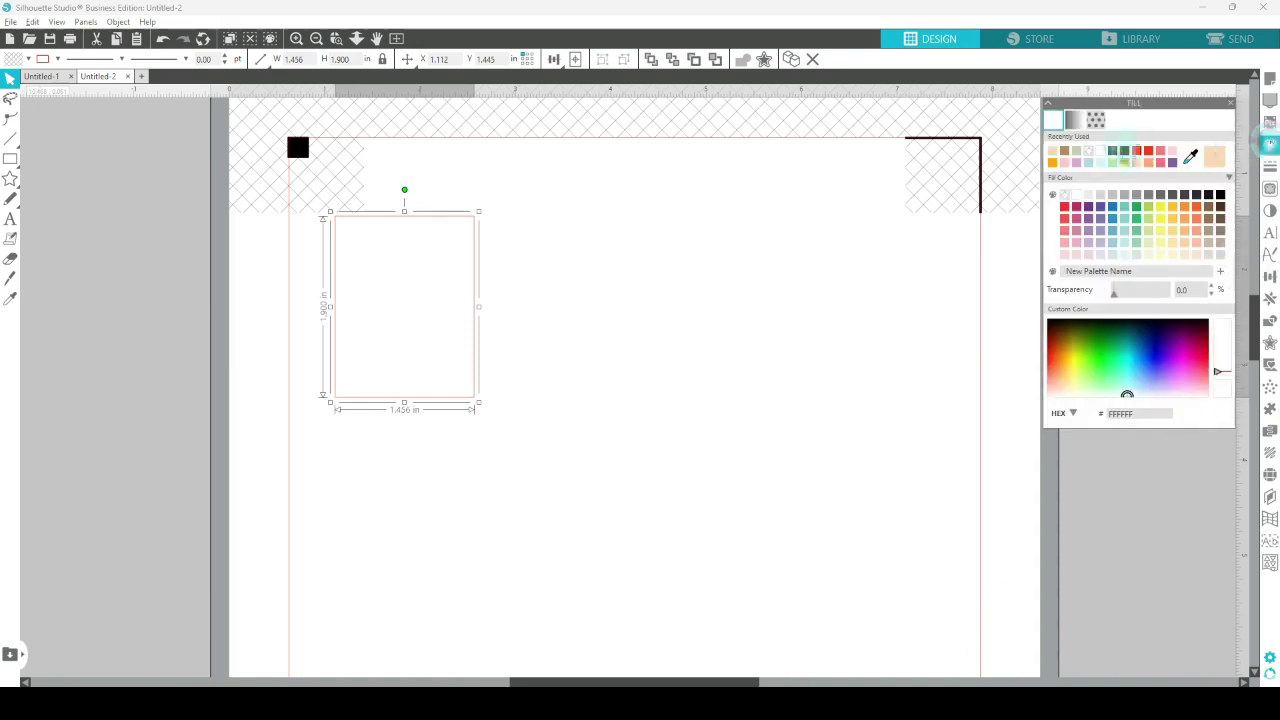
{"action": "left_click", "coordinate": [1098, 120]}
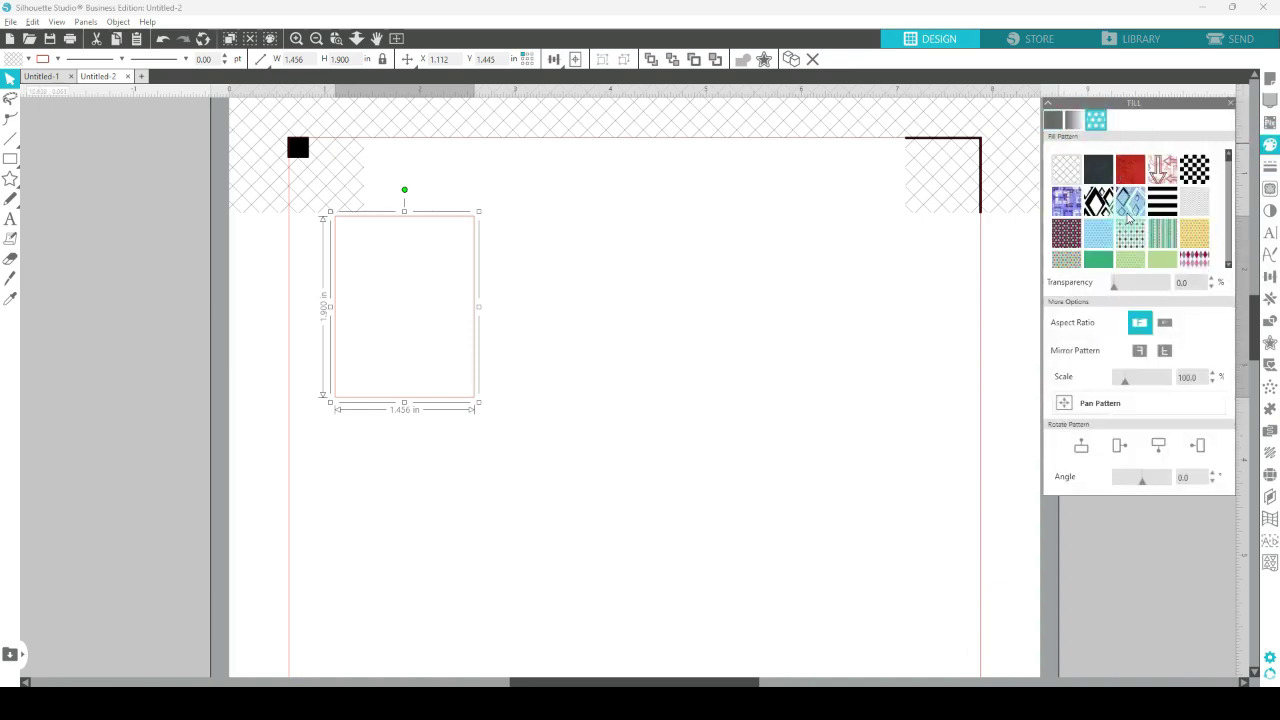
{"action": "scroll", "coordinate": [1235, 253], "scroll_direction": "down", "scroll_amount": 10}
{"action": "scroll", "coordinate": [1235, 253], "scroll_direction": "down", "scroll_amount": 6}
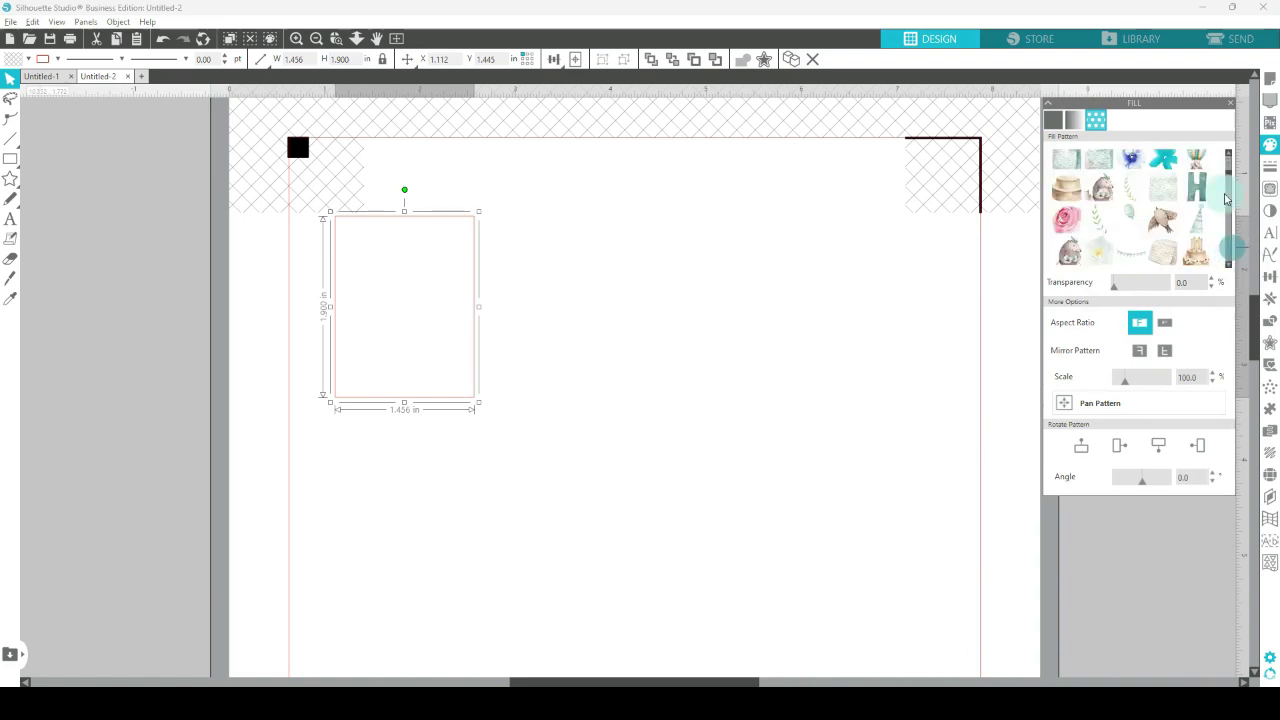
{"action": "left_click_drag", "start_coordinate": [1229, 153], "coordinate": [1230, 160]}
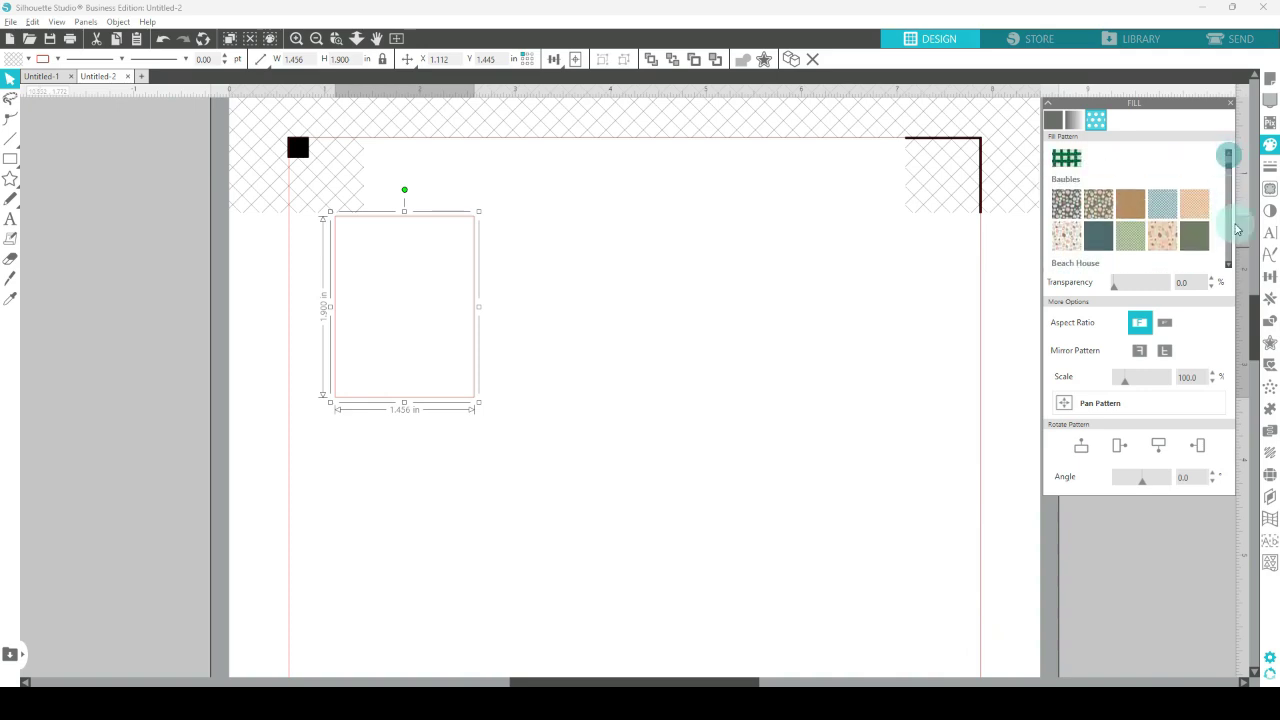
{"action": "left_click", "coordinate": [1229, 264]}
{"action": "left_click", "coordinate": [1065, 190]}
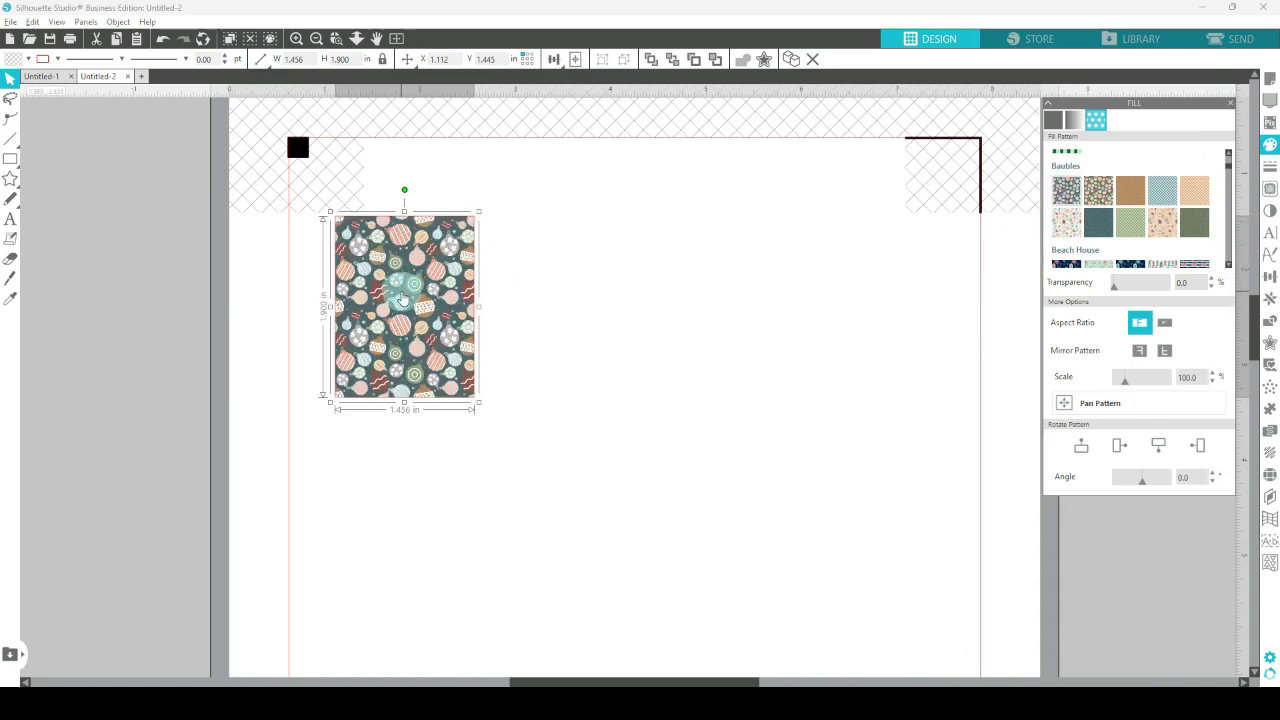
- Compare the pattern size with Untitled-1, try a fill pattern scale of 300%, and set it to 200%
{"action": "left_click", "coordinate": [42, 76]}
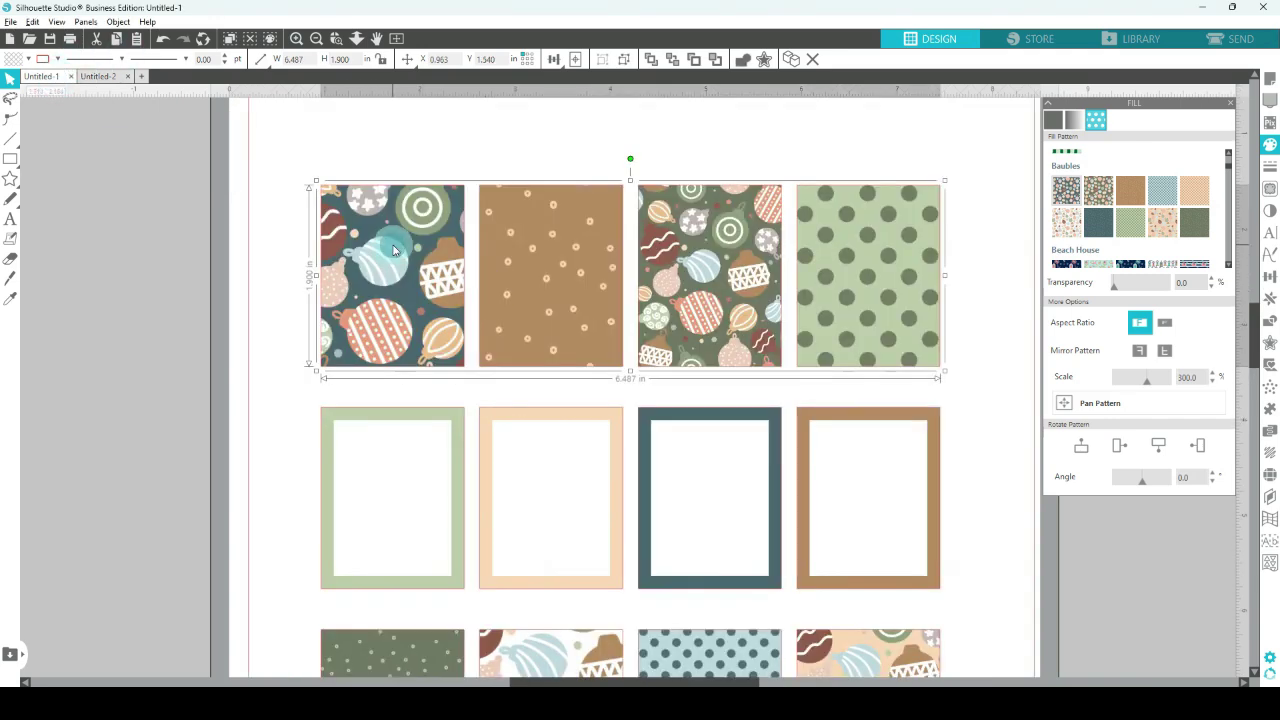
{"action": "left_click", "coordinate": [102, 76]}
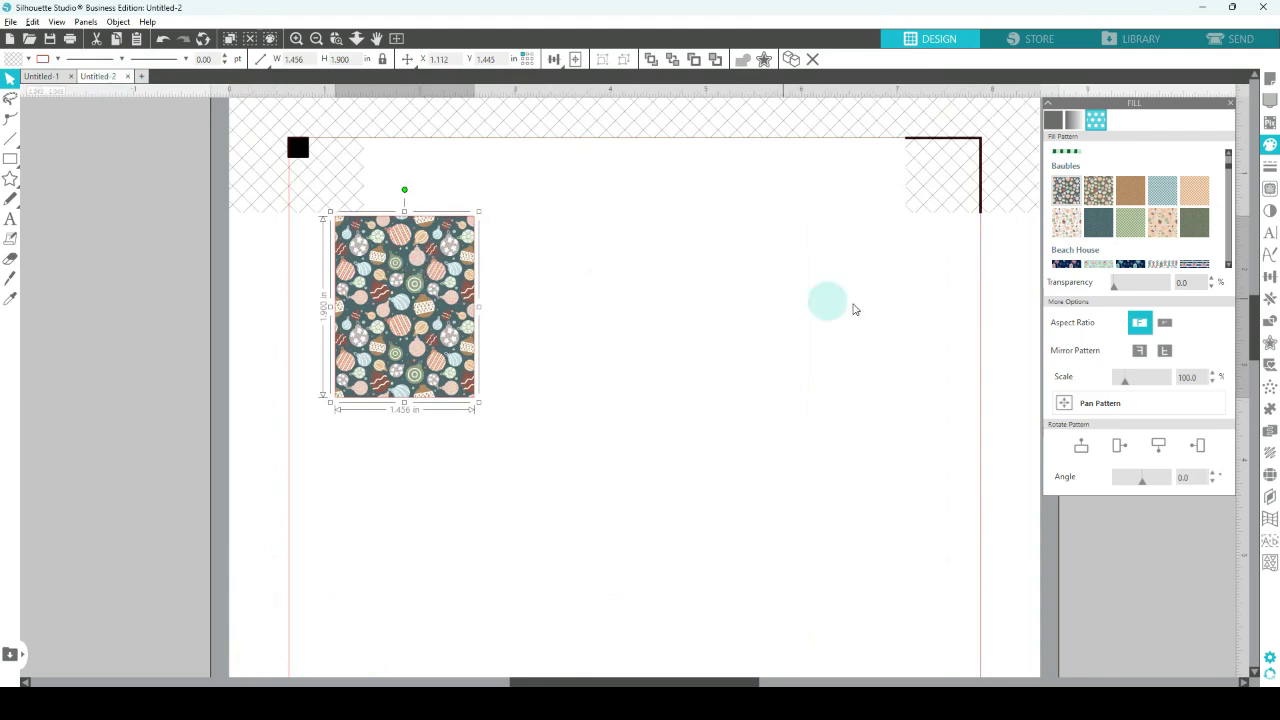
{"action": "left_click", "coordinate": [1195, 376]}
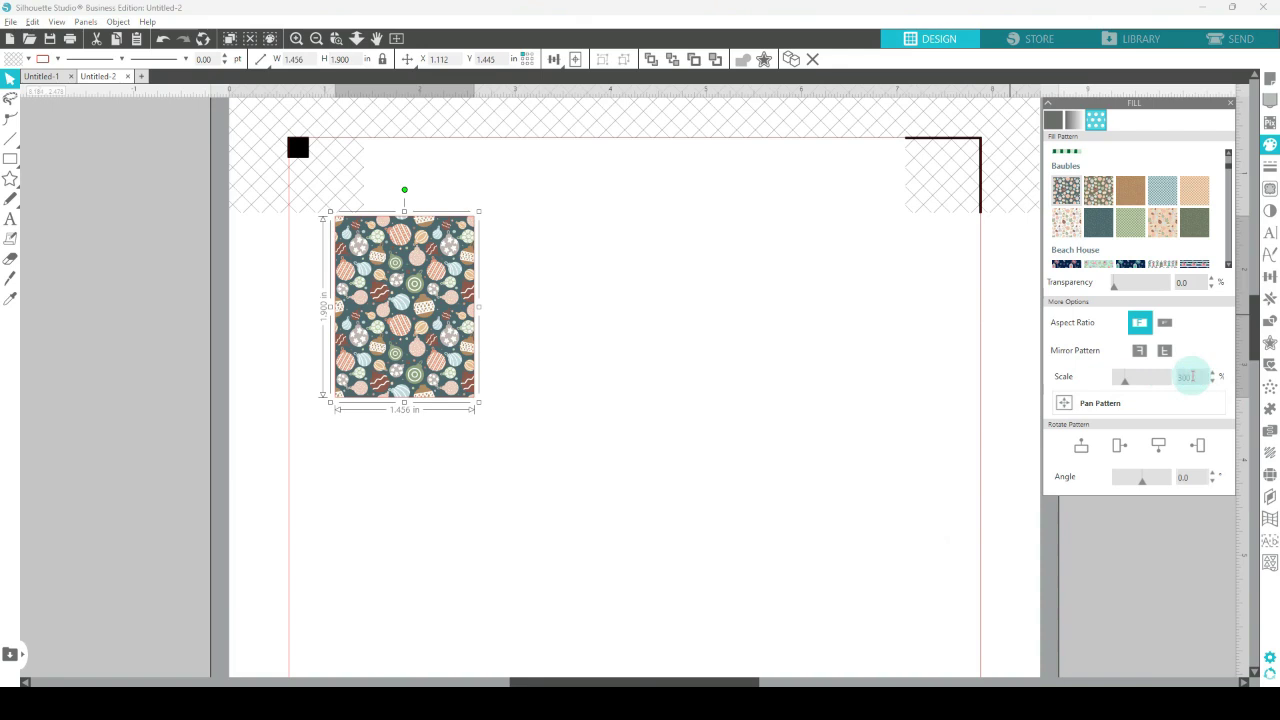
{"action": "scroll", "coordinate": [1192, 376], "scroll_direction": "up", "scroll_amount": 2}
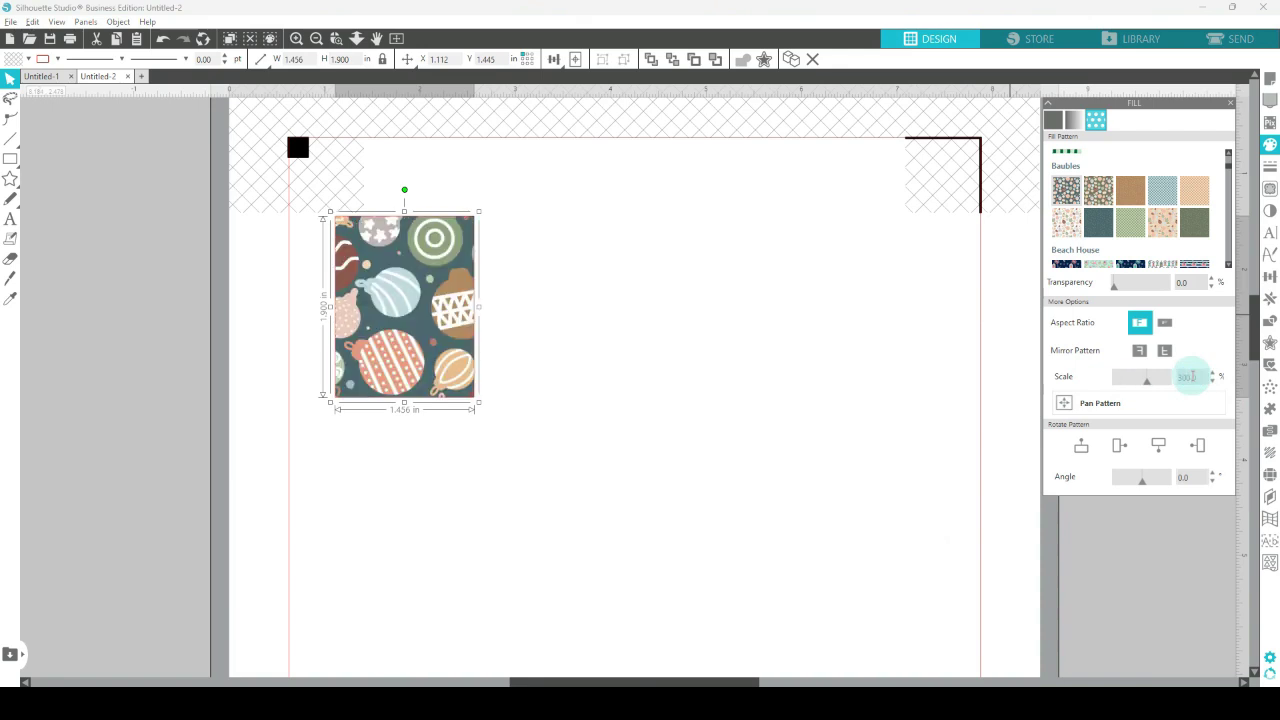
{"action": "left_click", "coordinate": [1187, 373]}
{"action": "scroll", "coordinate": [1192, 377], "scroll_direction": "down", "scroll_amount": 1}
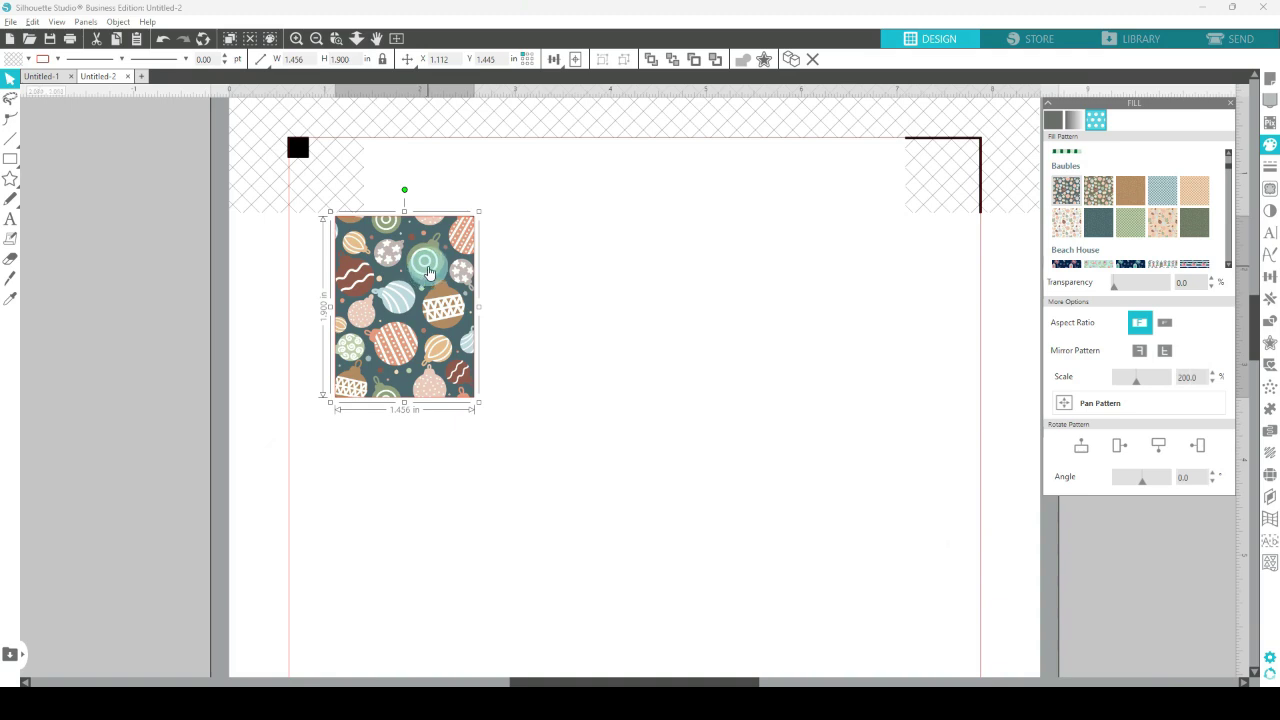
- Duplicate the ornament-filled rectangle three times side by side to form a row of four
{"action": "right_click", "coordinate": [428, 271]}
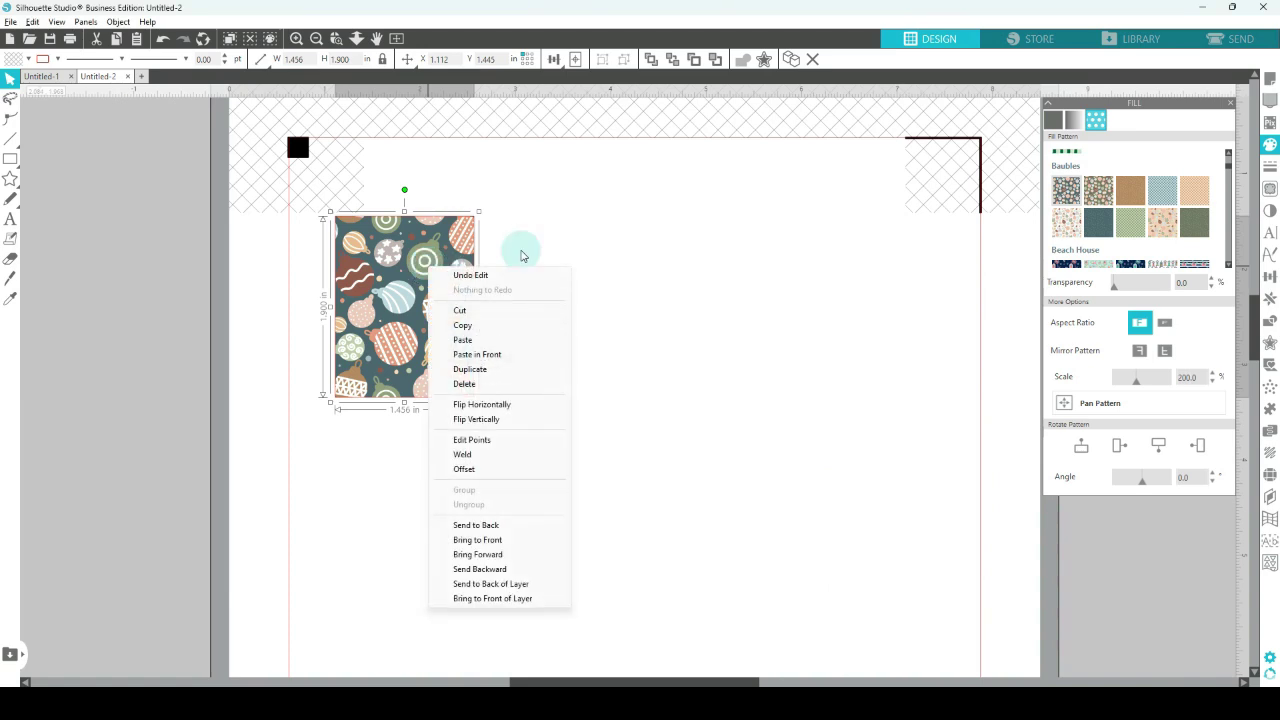
{"action": "left_click", "coordinate": [521, 249]}
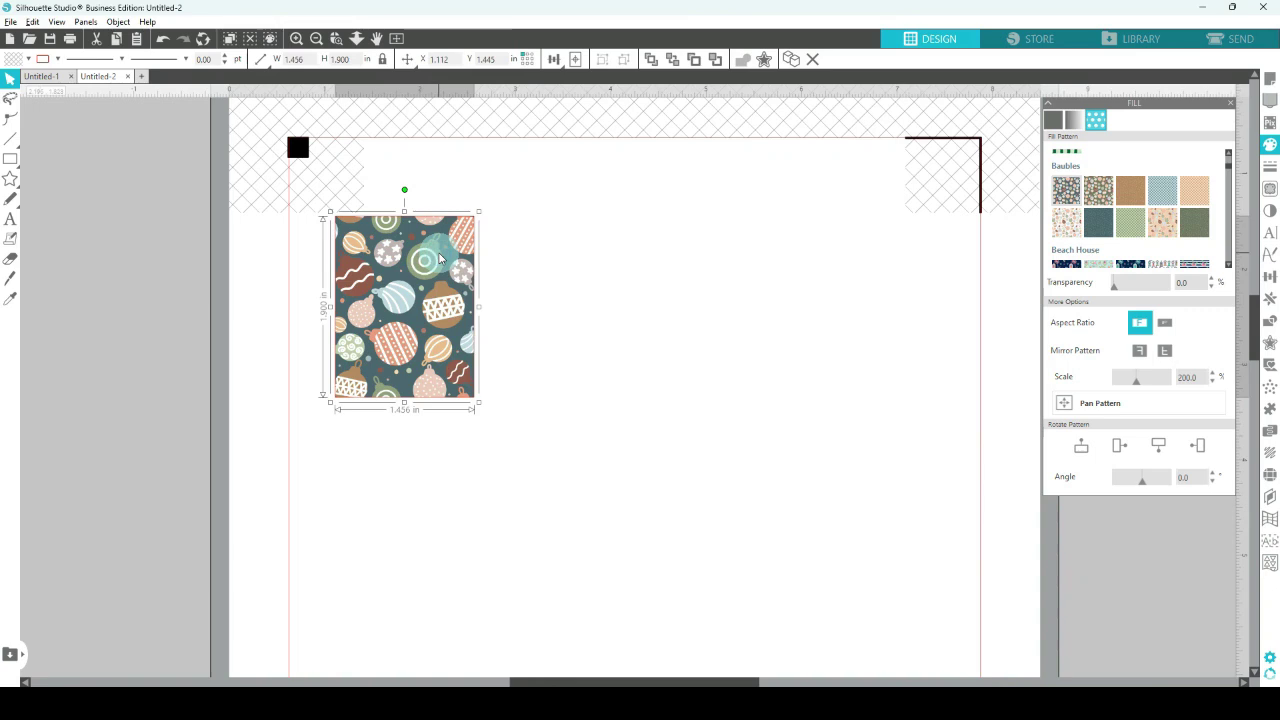
{"action": "key", "text": "i"}
{"action": "key", "text": "ctrl+d"}
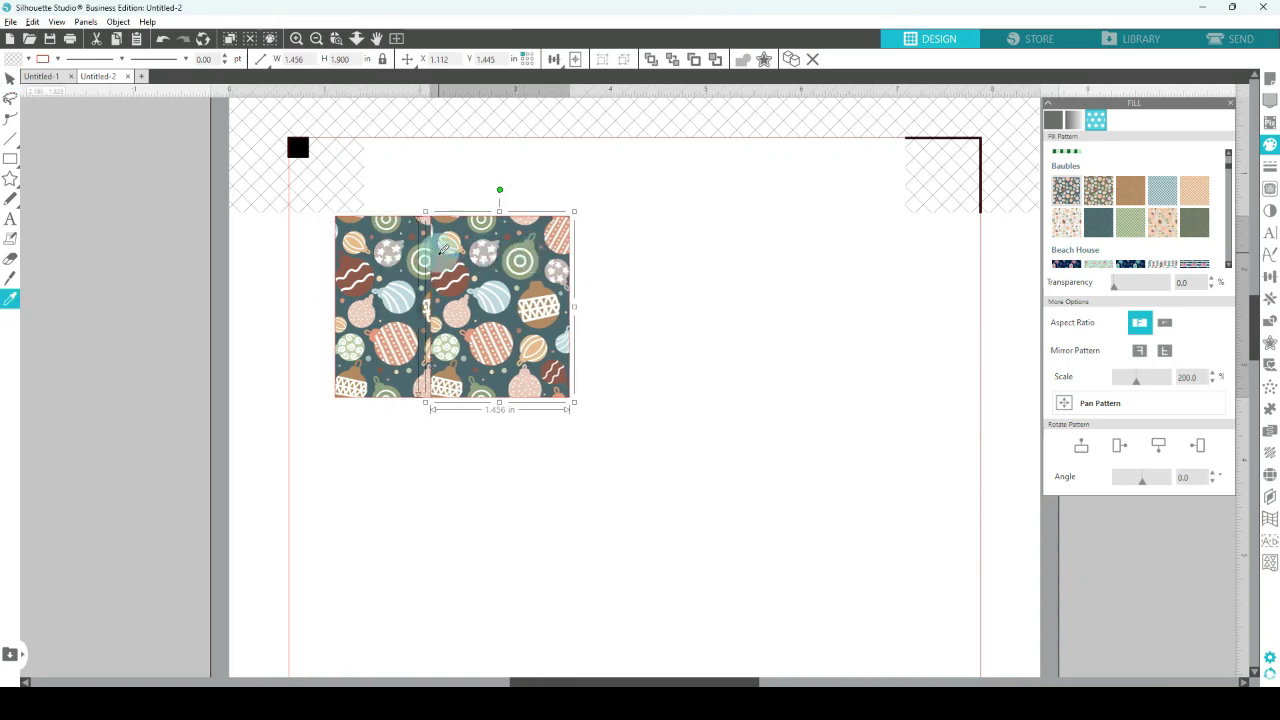
{"action": "key", "text": "ctrl+d"}
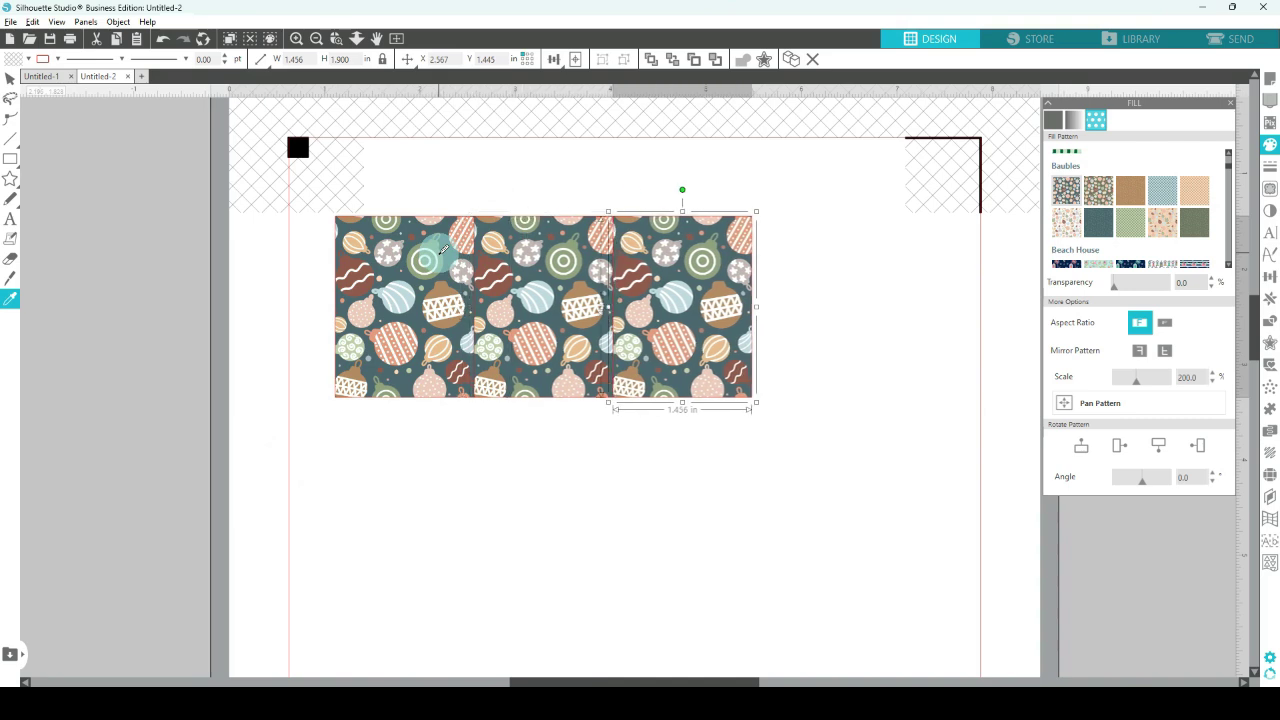
{"action": "key", "text": "ctrl+d"}
{"action": "key", "text": "v"}
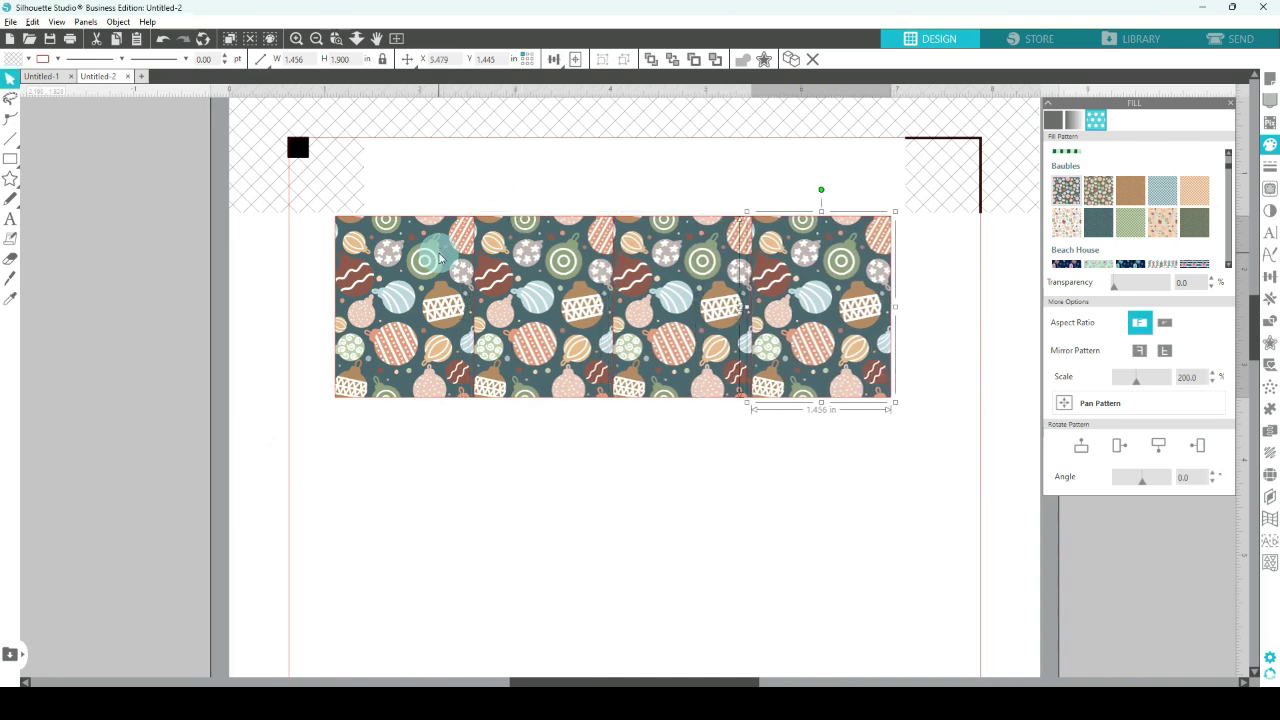
- Spread the three copies along the row with gaps between them, at X about 2.65, 4.29 and 5.95 in
{"action": "left_click_drag", "start_coordinate": [855, 277], "coordinate": [903, 277]}
{"action": "left_click_drag", "start_coordinate": [718, 287], "coordinate": [737, 287]}
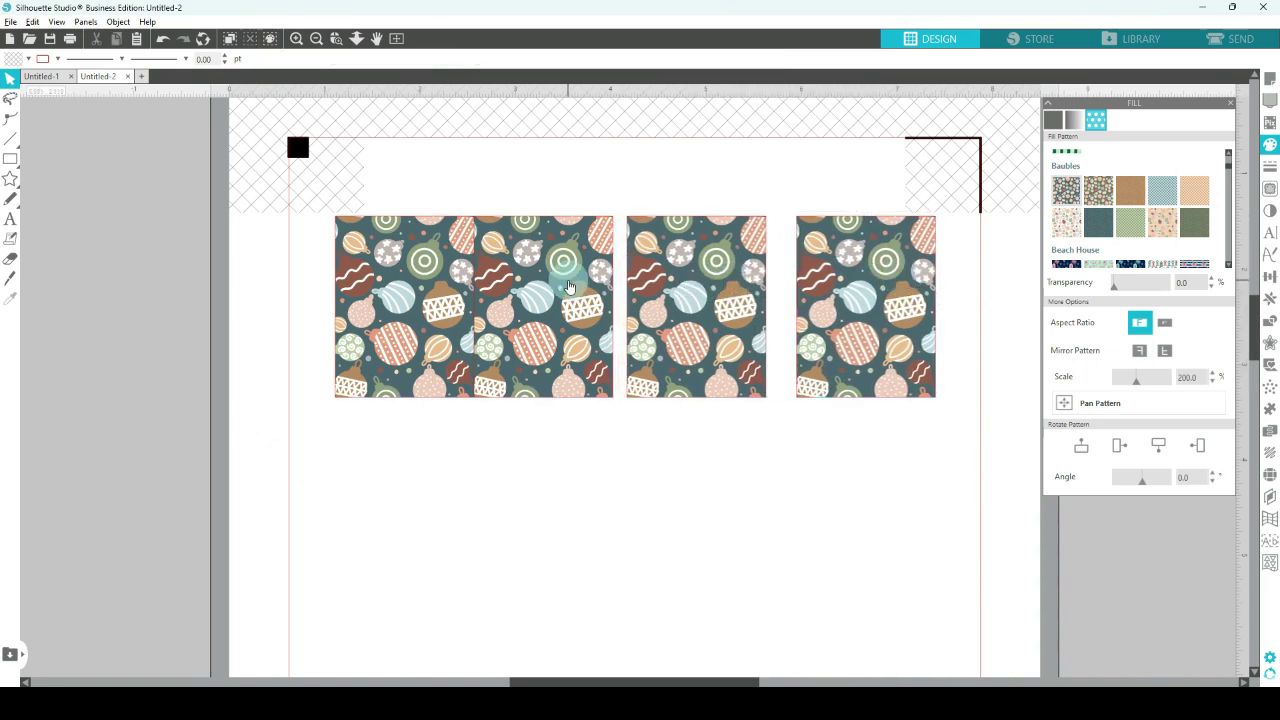
{"action": "left_click_drag", "start_coordinate": [585, 282], "coordinate": [594, 282]}
{"action": "left_click_drag", "start_coordinate": [702, 268], "coordinate": [713, 268]}
{"action": "left_click", "coordinate": [596, 158]}
- Fill the second, third and fourth rectangles with the brown dotted, dark green ornament and light green polka-dot Baubles patterns
{"action": "left_click", "coordinate": [565, 280]}
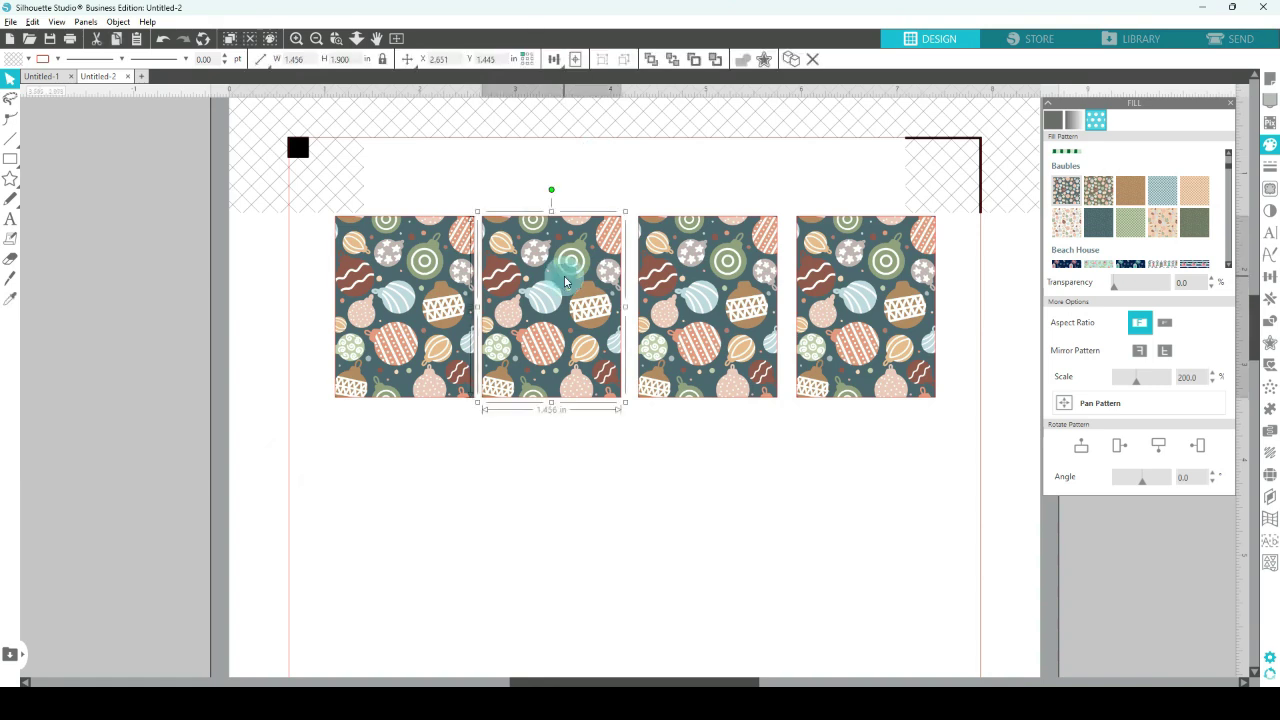
{"action": "left_click", "coordinate": [1130, 190]}
{"action": "left_click", "coordinate": [740, 300]}
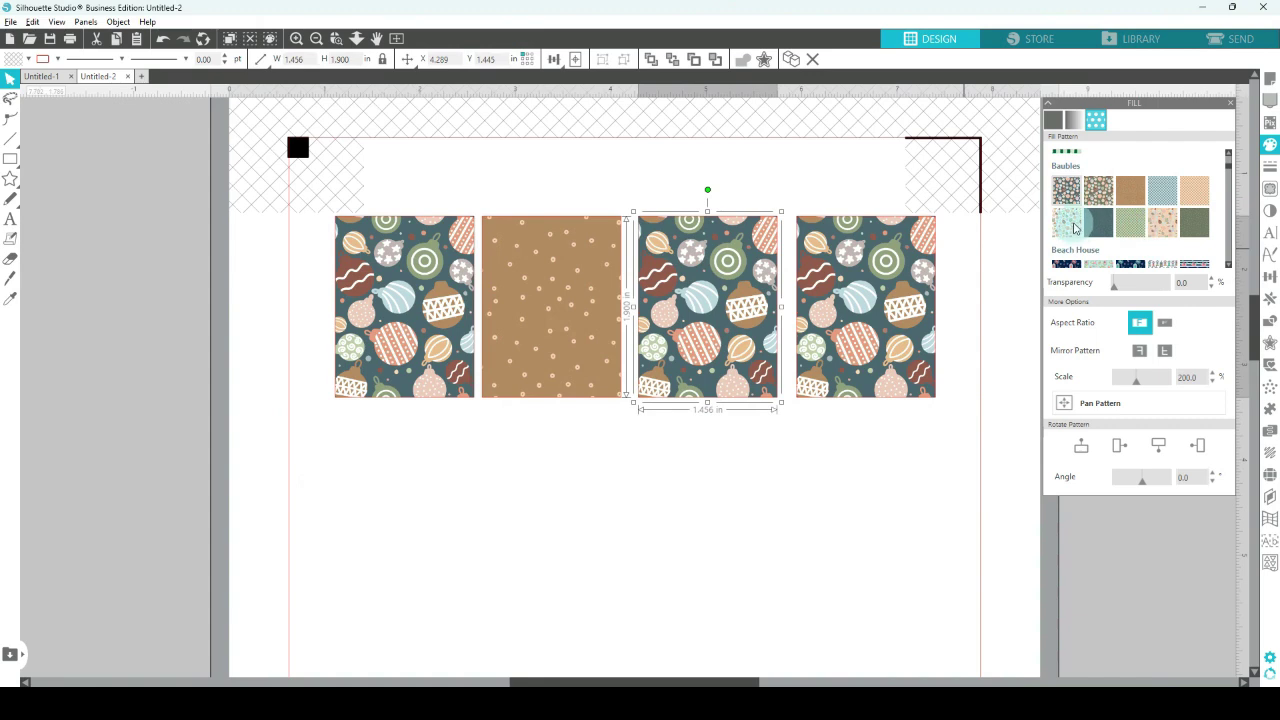
{"action": "left_click", "coordinate": [1062, 200]}
{"action": "left_click", "coordinate": [913, 296]}
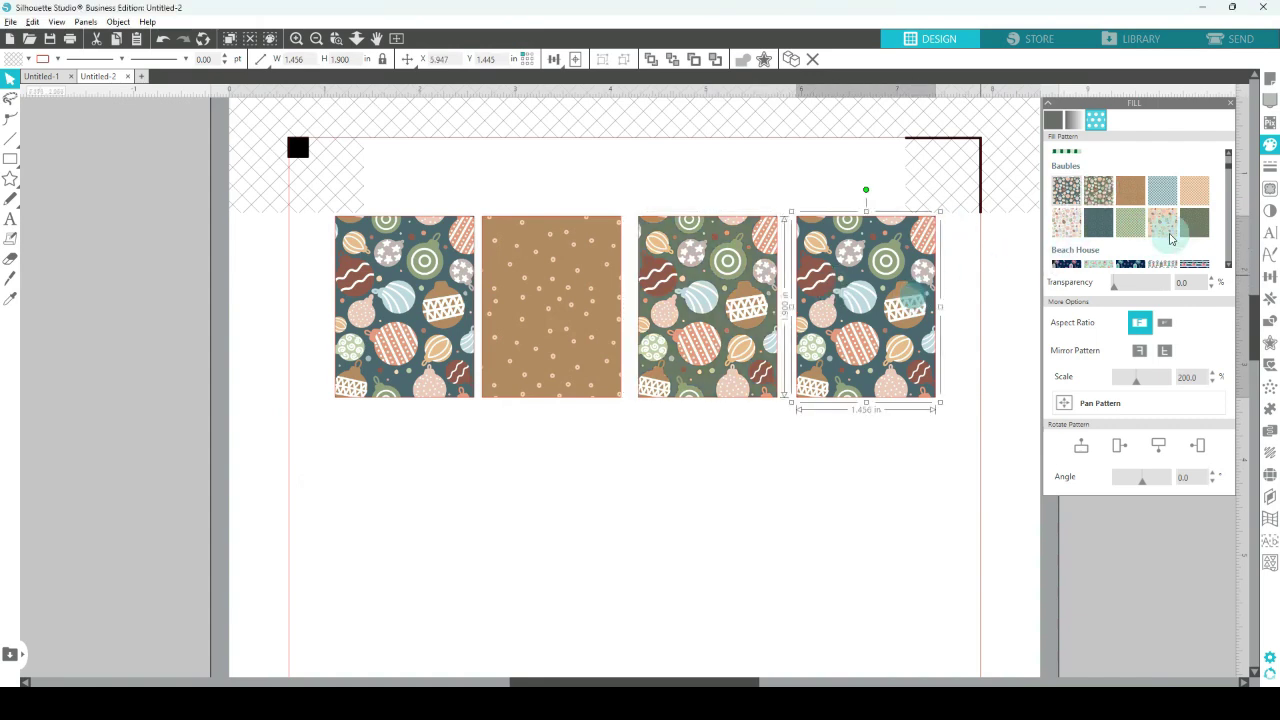
{"action": "left_click", "coordinate": [1130, 222]}
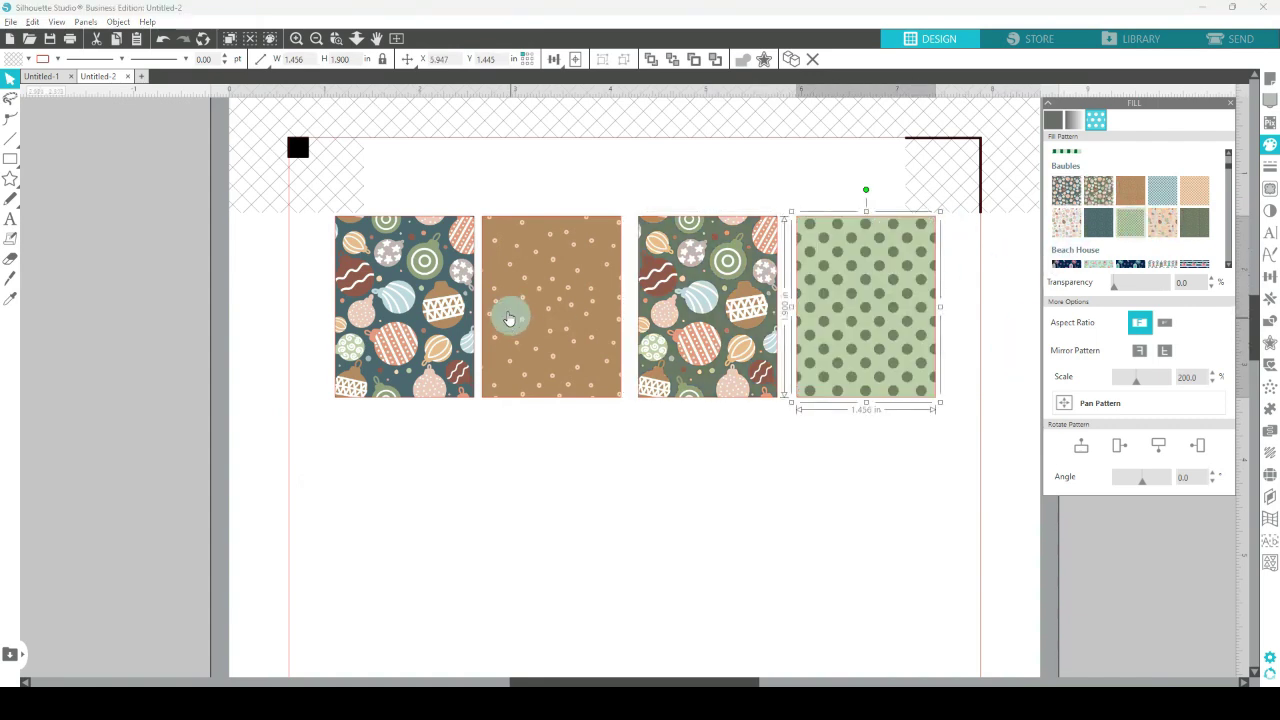
{"action": "left_click", "coordinate": [198, 274]}
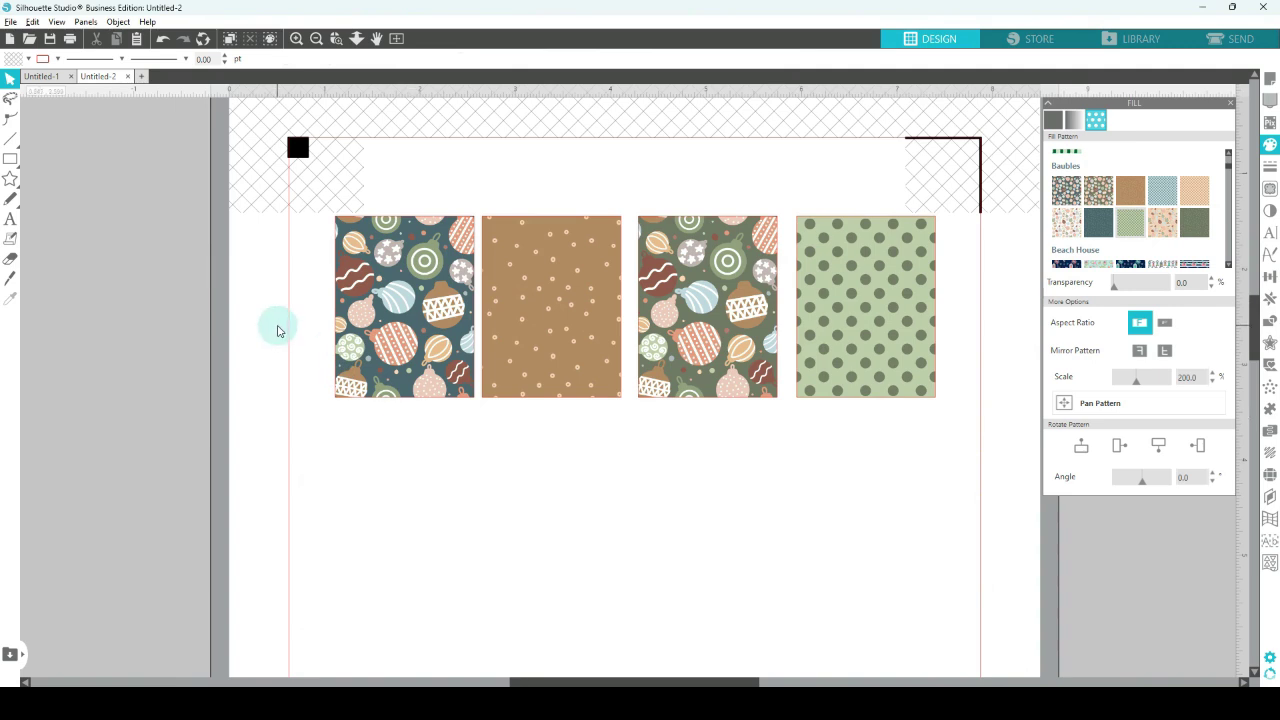
- Examine the row of framed boxes in the Untitled-1 example, and return to Untitled-2
{"action": "left_click", "coordinate": [368, 312]}
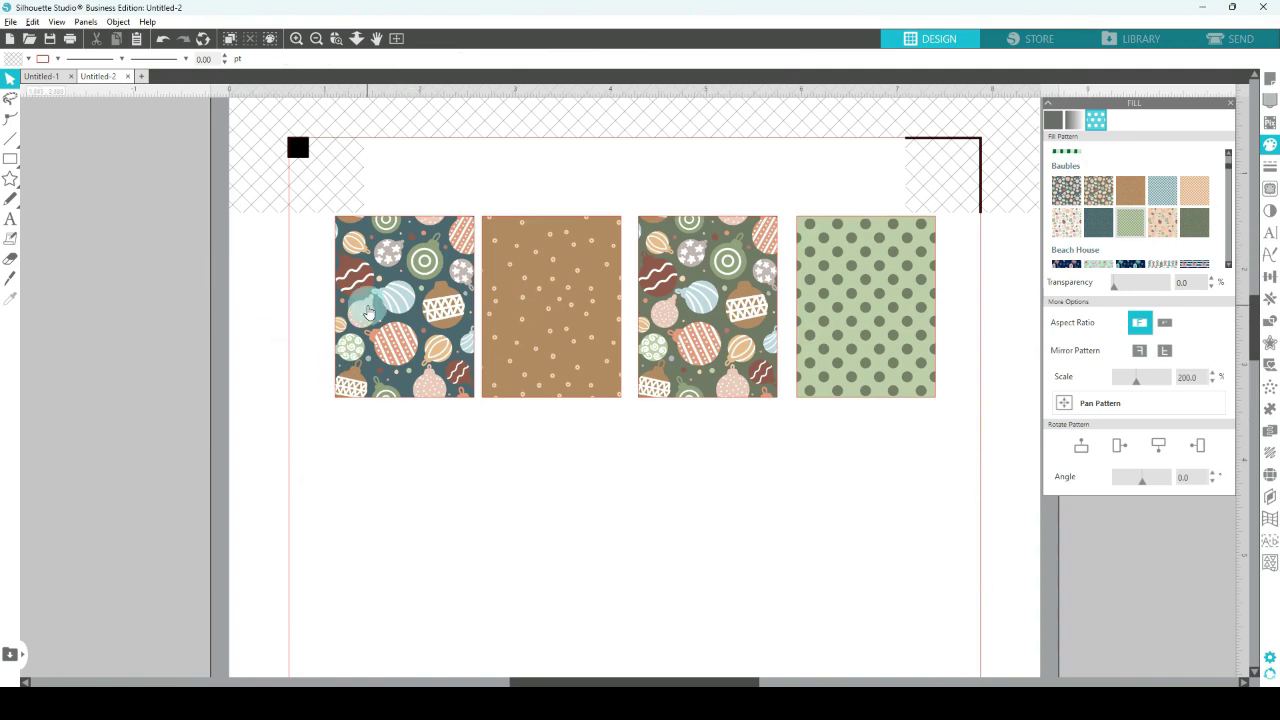
{"action": "left_click", "coordinate": [40, 76]}
{"action": "left_click", "coordinate": [497, 363]}
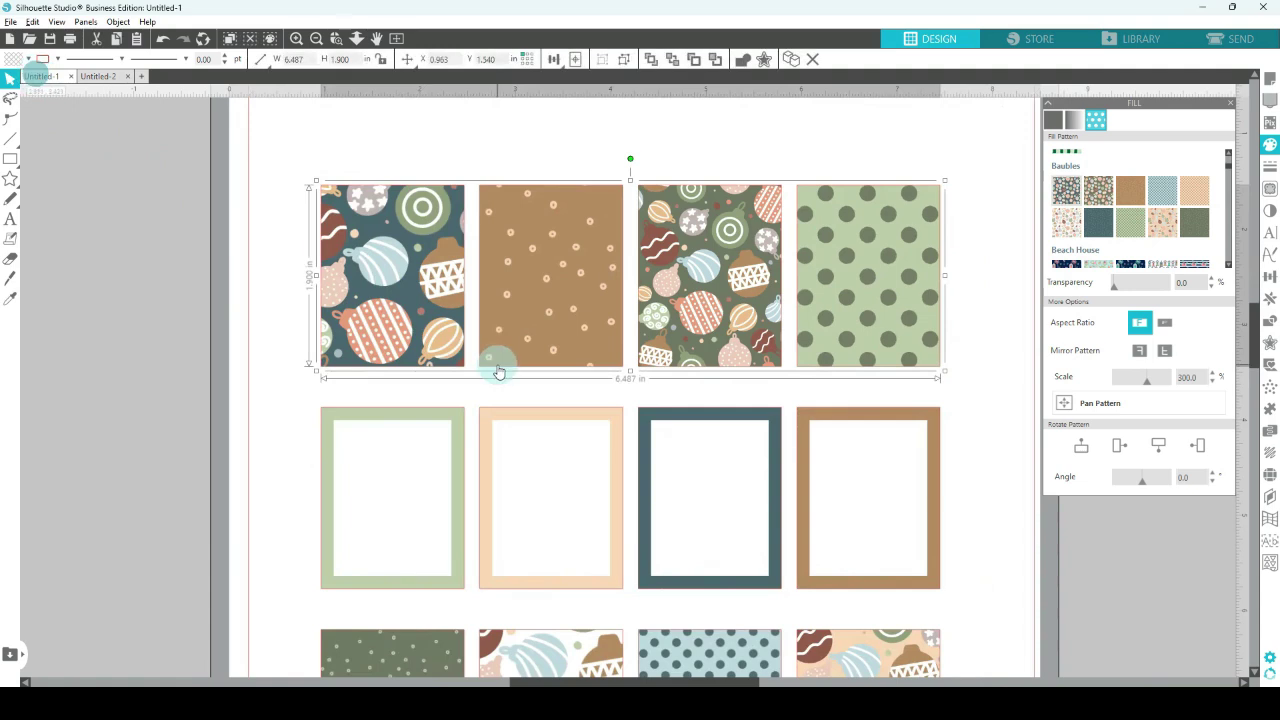
{"action": "left_click", "coordinate": [262, 406]}
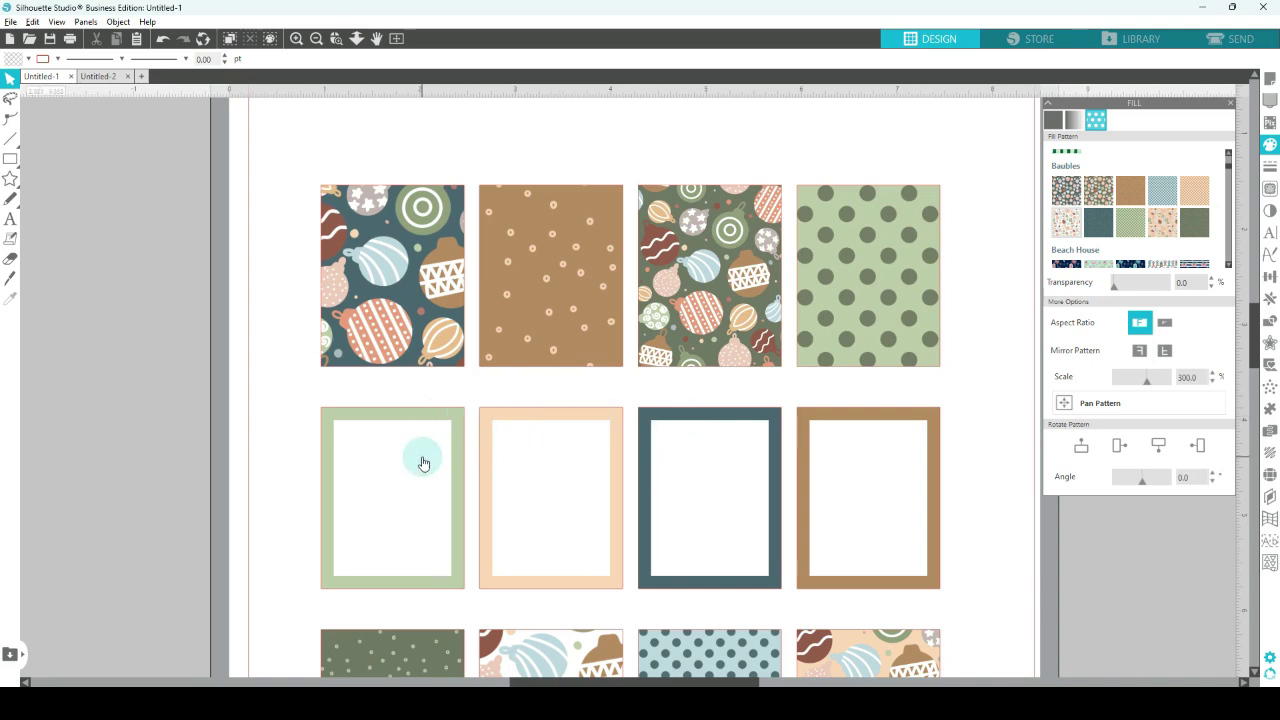
{"action": "left_click", "coordinate": [97, 77]}
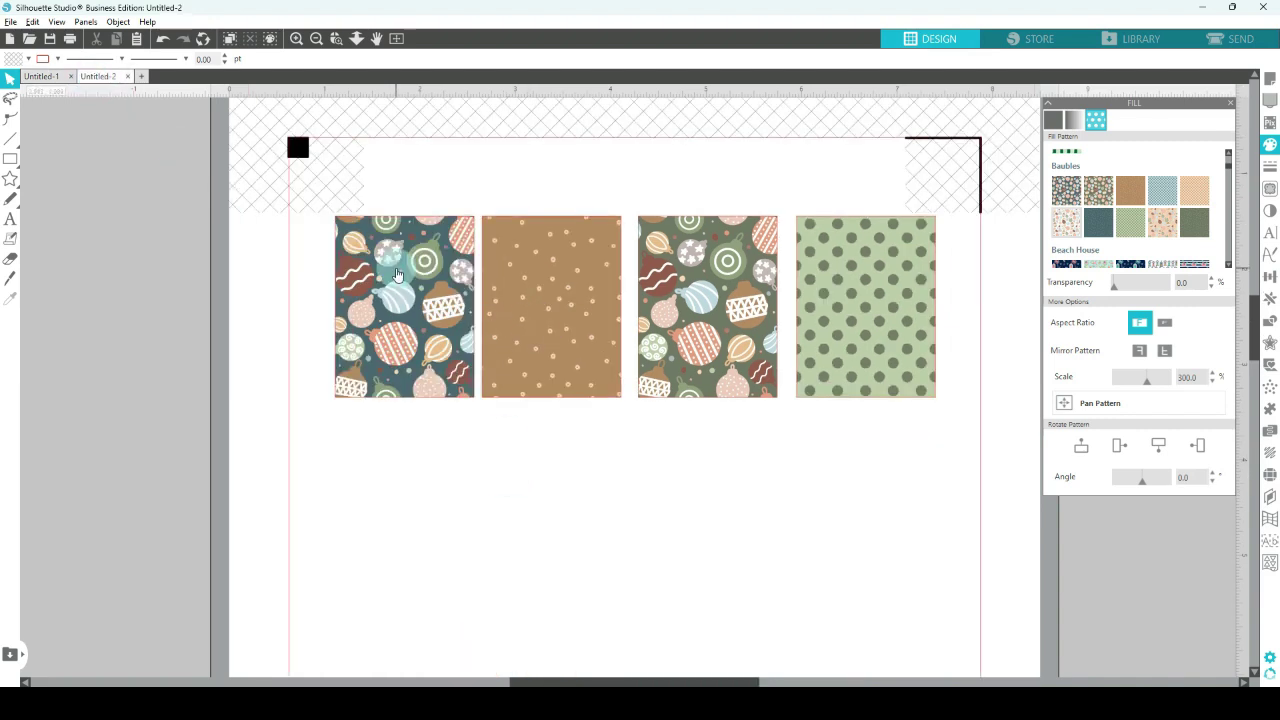
- Duplicate the four patterned rectangles below the originals, and move the copied row down to Y about 3.59 in
{"action": "left_click", "coordinate": [398, 270]}
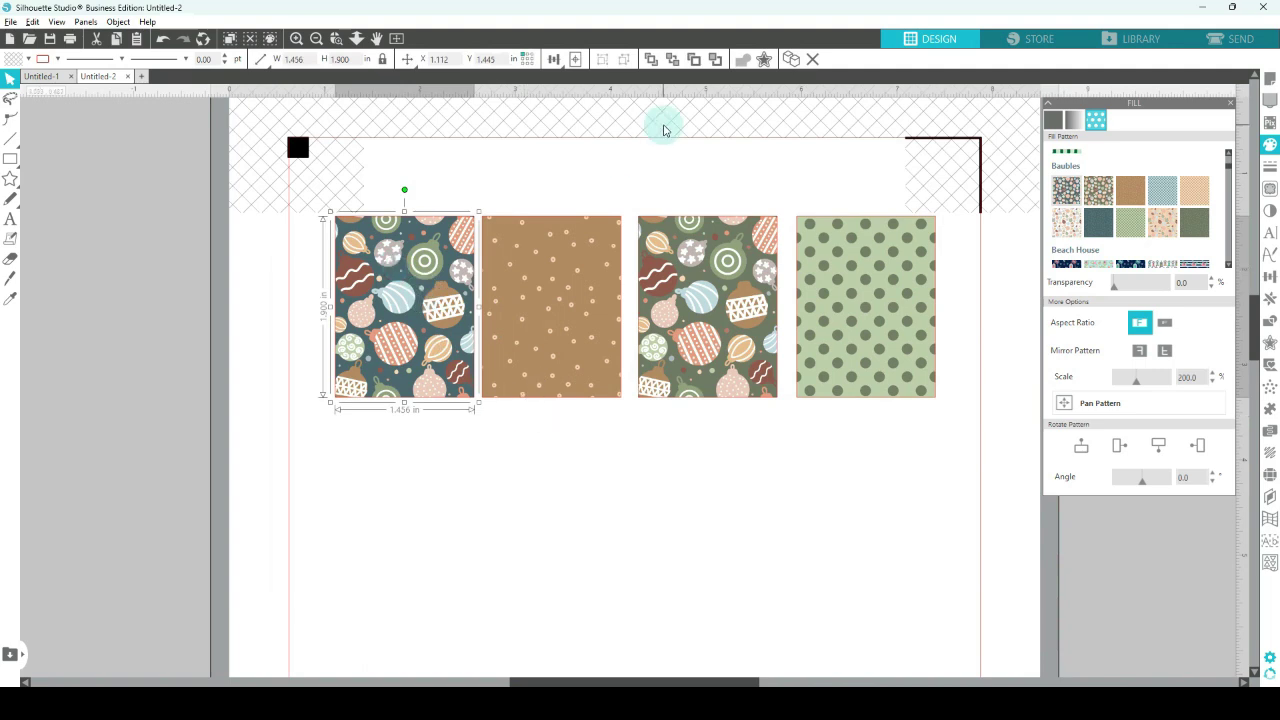
{"action": "key", "text": "i"}
{"action": "key", "text": "ctrl+d"}
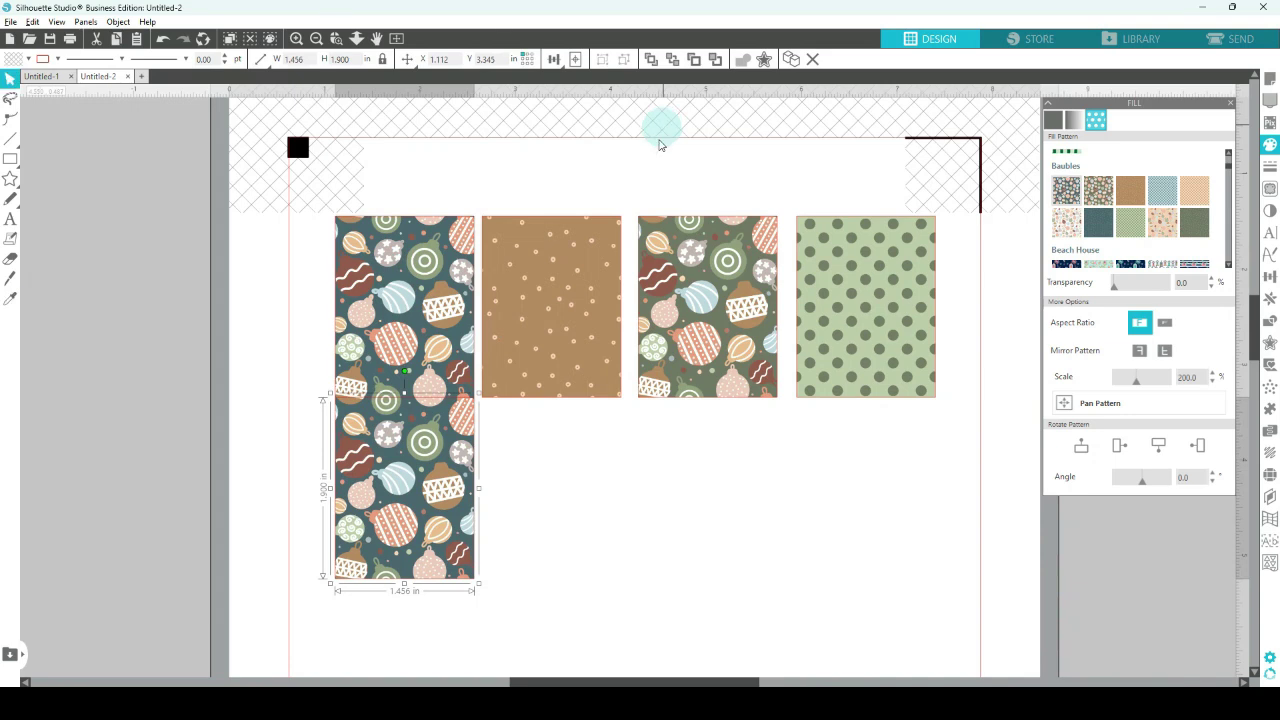
{"action": "left_click_drag", "start_coordinate": [579, 195], "coordinate": [876, 294]}
{"action": "key", "text": "i"}
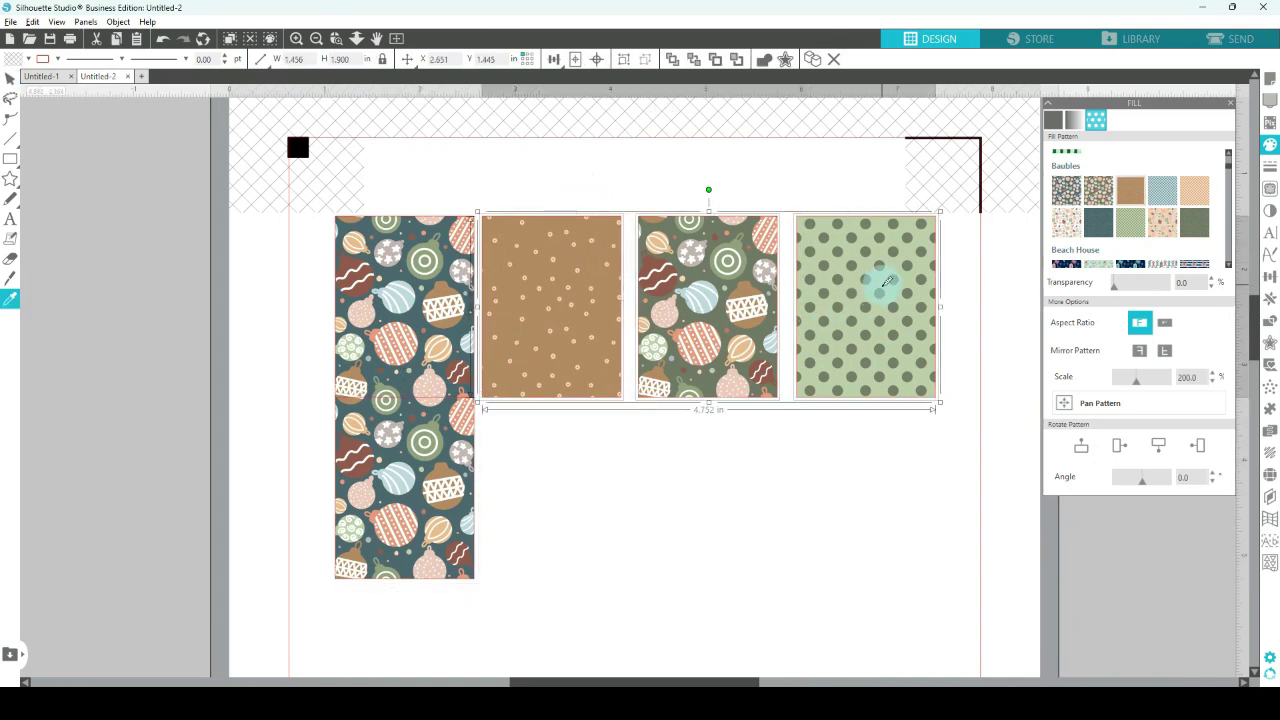
{"action": "key", "text": "ctrl+d"}
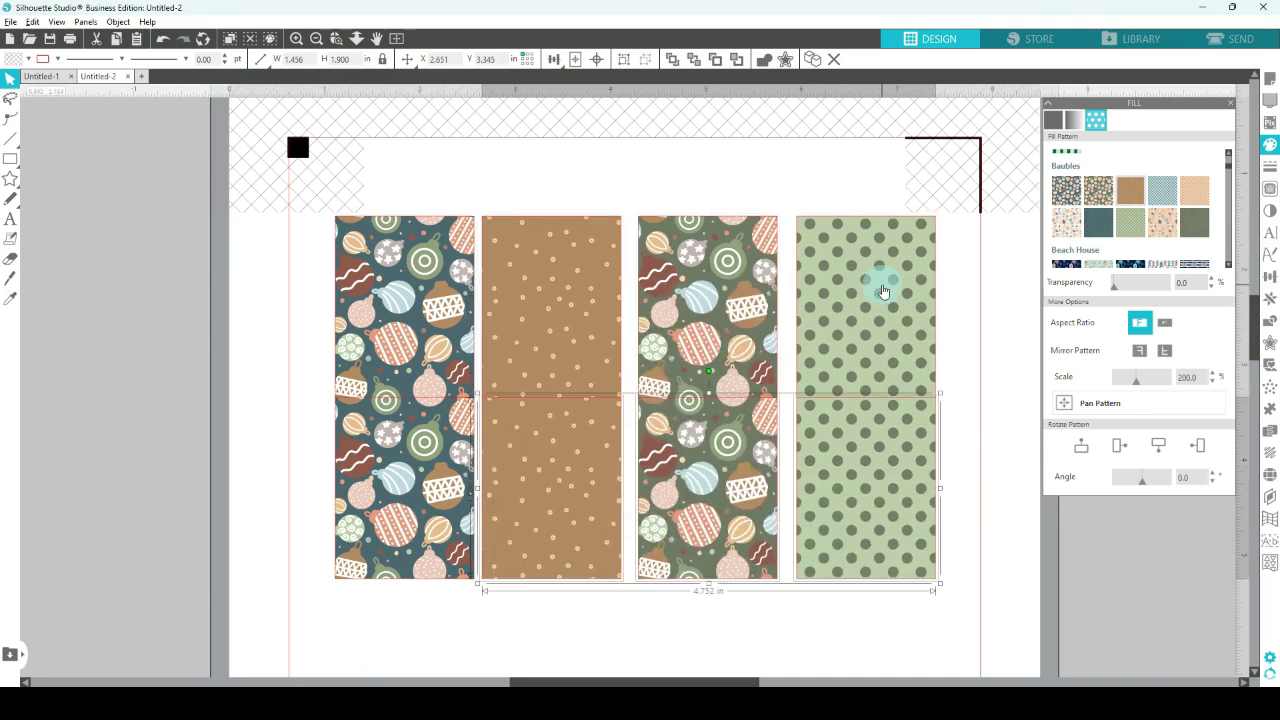
{"action": "left_click_drag", "start_coordinate": [285, 493], "coordinate": [720, 466]}
{"action": "left_click", "coordinate": [515, 189]}
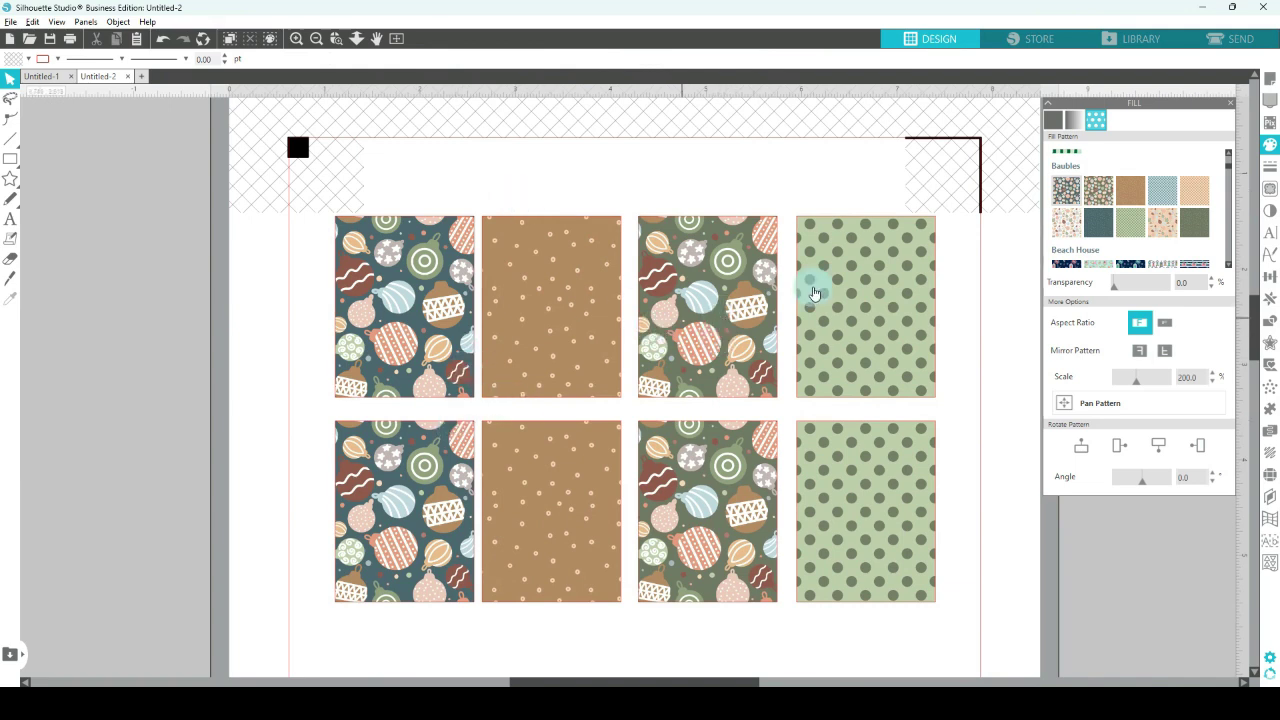
- Fill the first two lower rectangles with the solid dark teal and brown sampled from the patterns above them
{"action": "left_click", "coordinate": [440, 460]}
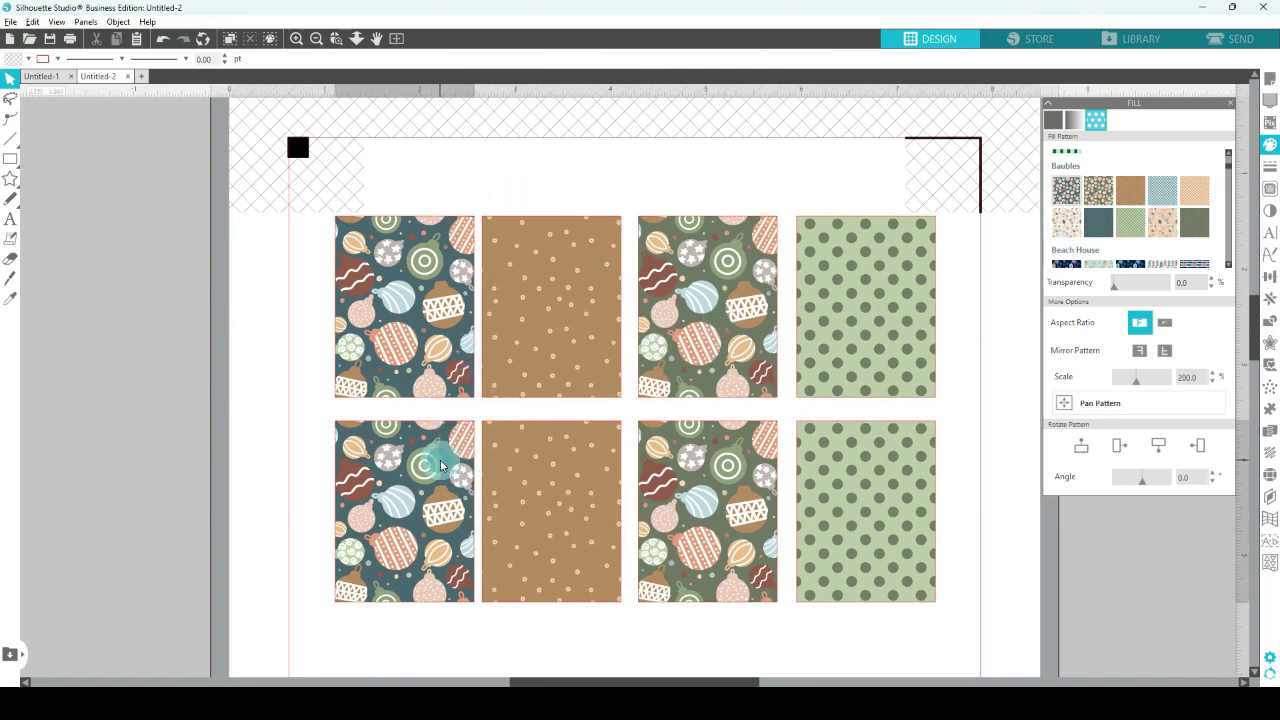
{"action": "left_click", "coordinate": [1054, 120]}
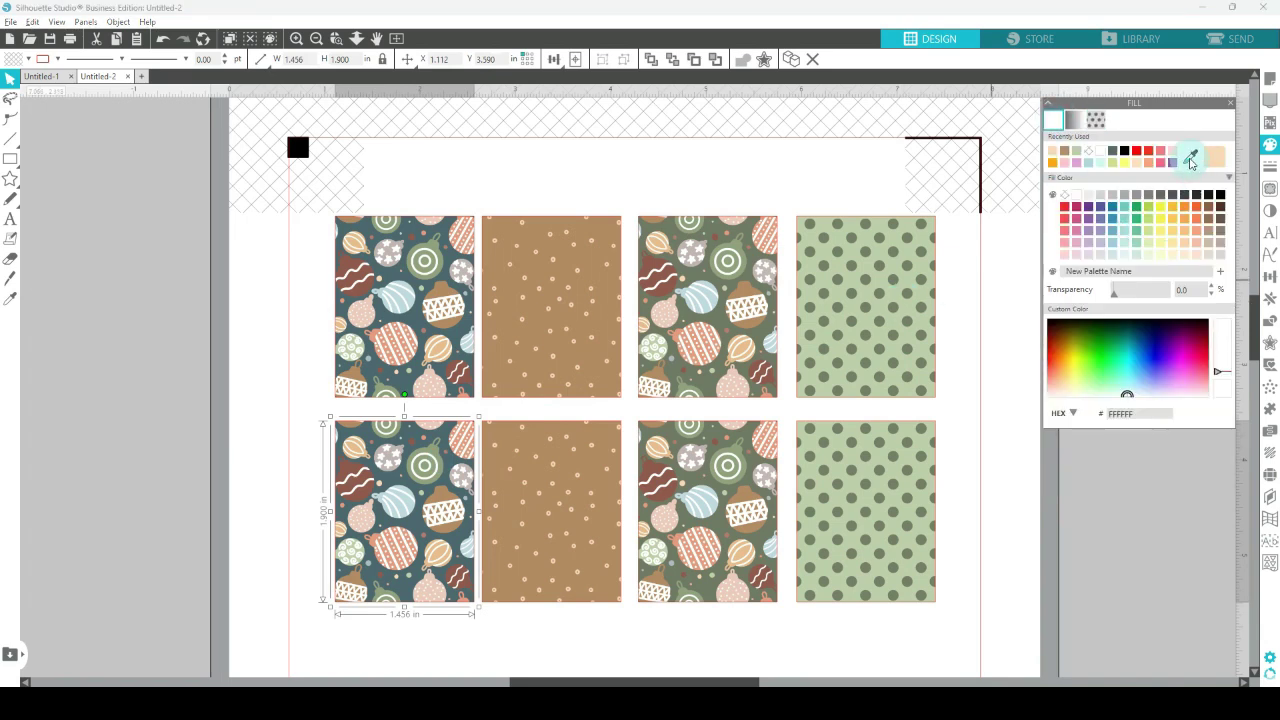
{"action": "left_click", "coordinate": [1191, 160]}
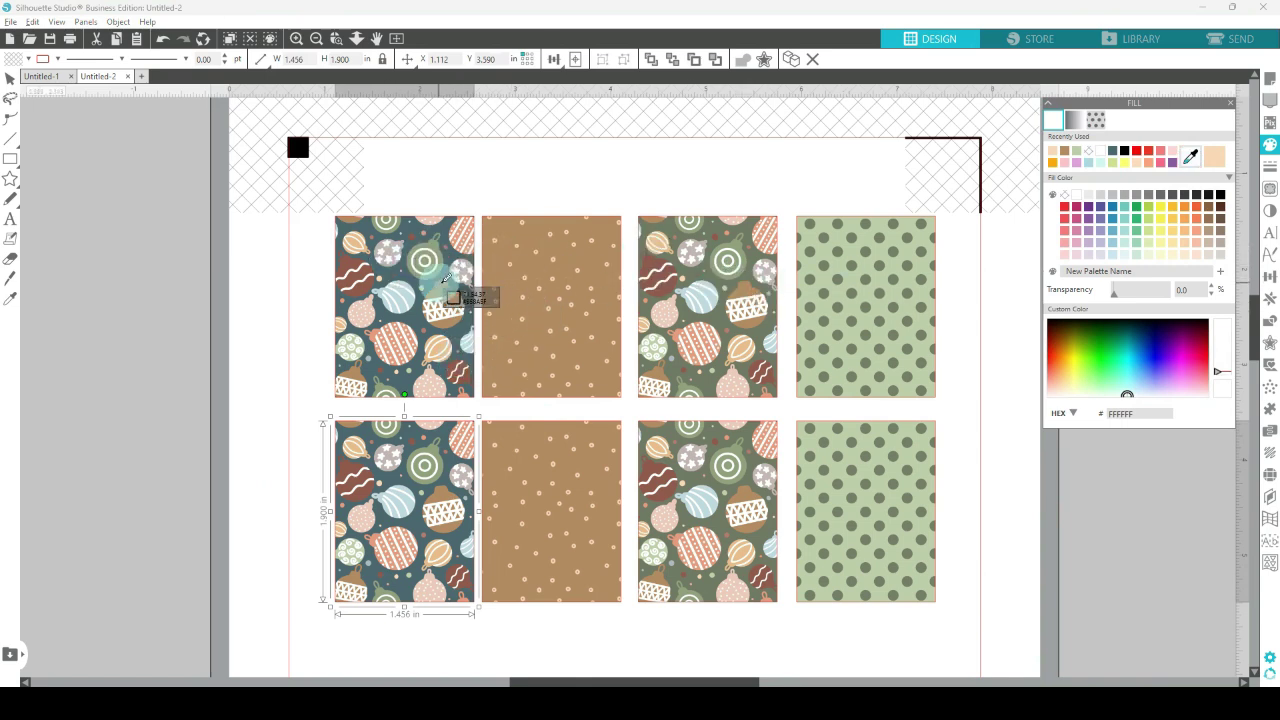
{"action": "left_click", "coordinate": [410, 278]}
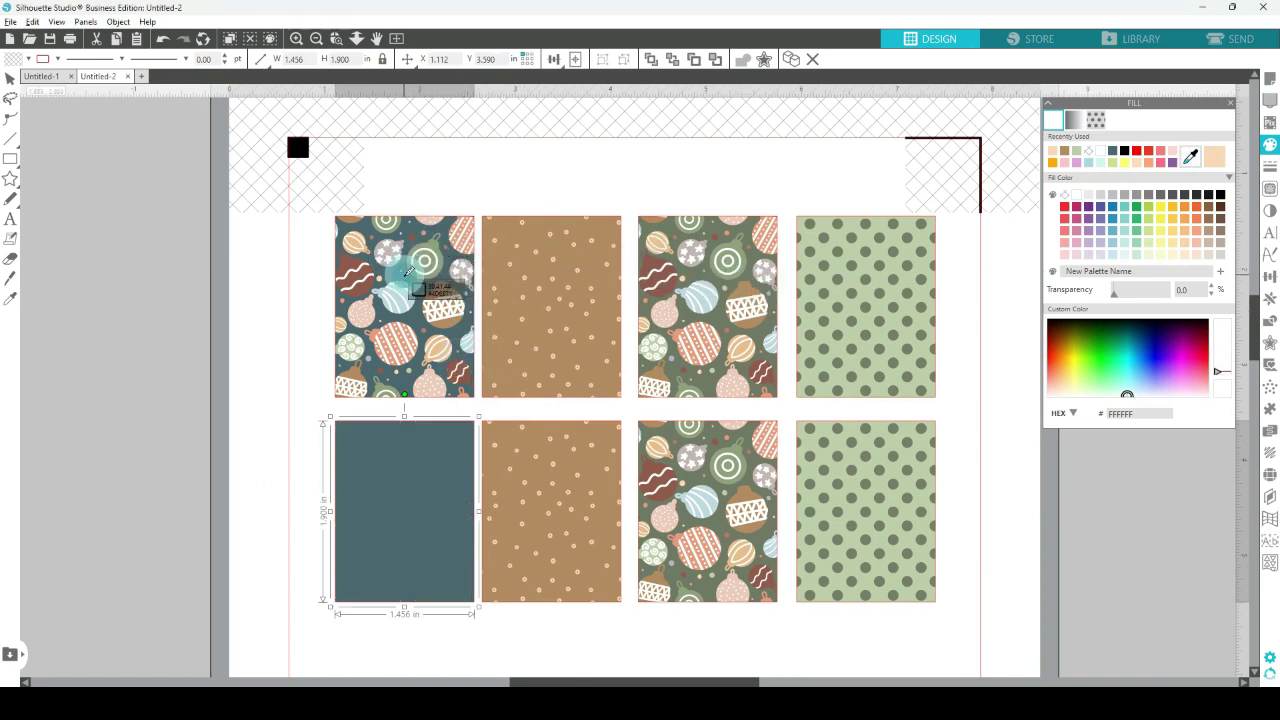
{"action": "left_click", "coordinate": [597, 489]}
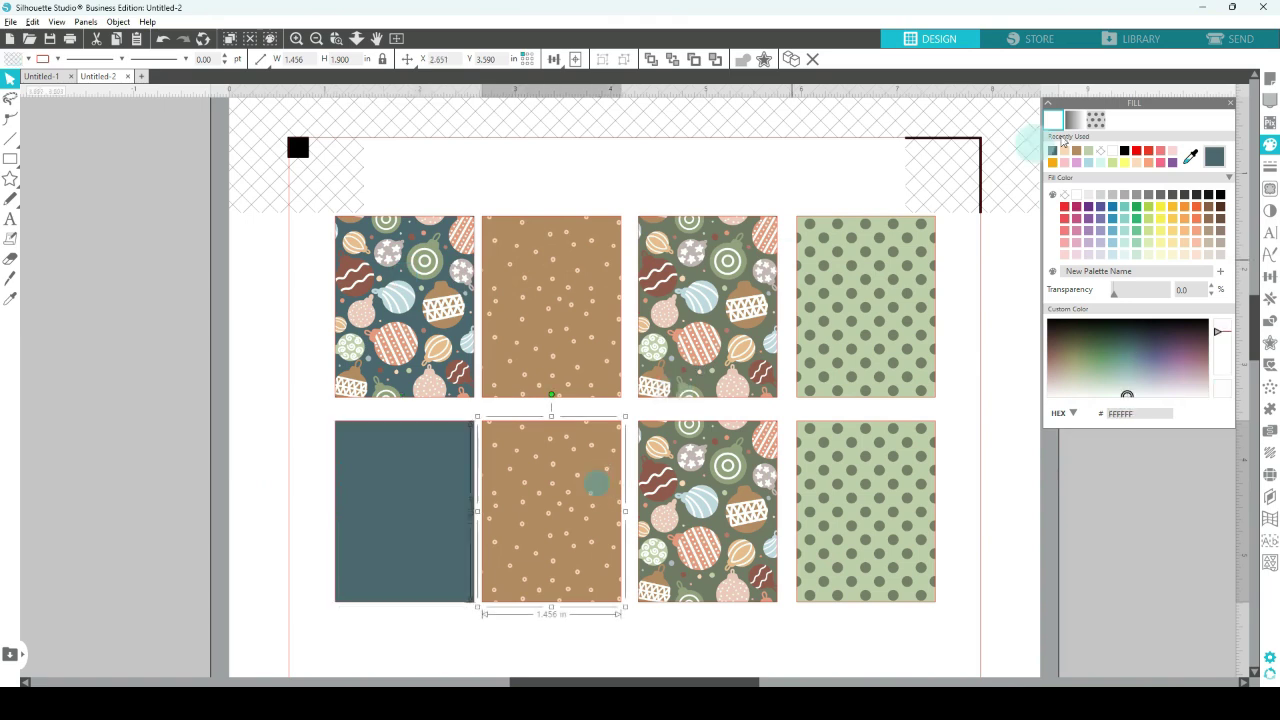
{"action": "left_click", "coordinate": [1185, 161]}
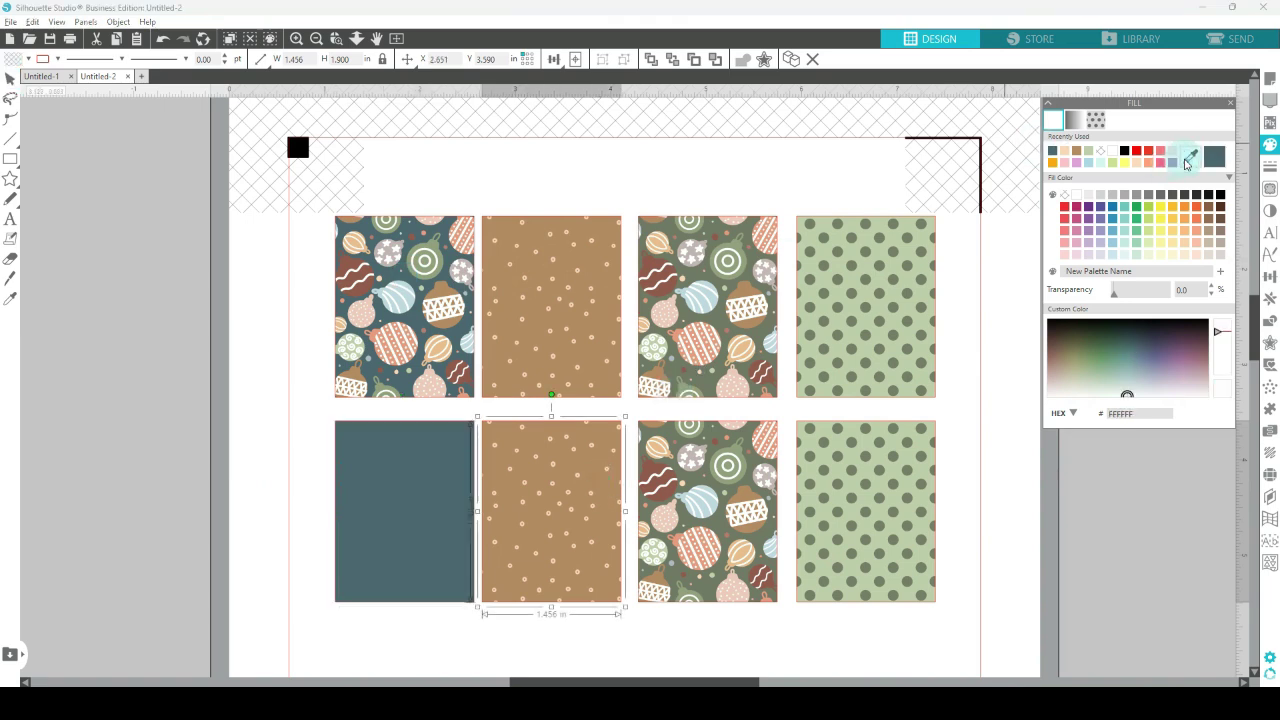
{"action": "left_click", "coordinate": [591, 271]}
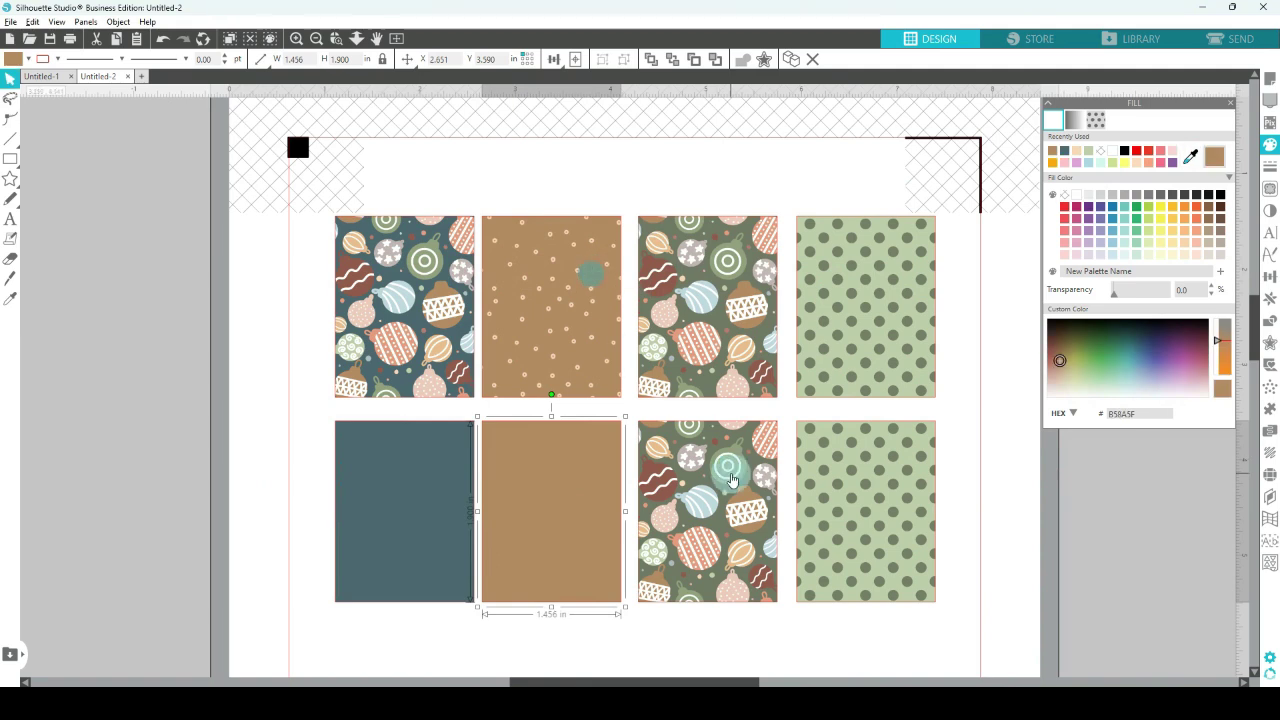
- Fill the third and fourth lower rectangles with the solid dark green and light green sampled from the patterns above them
{"action": "left_click", "coordinate": [731, 480]}
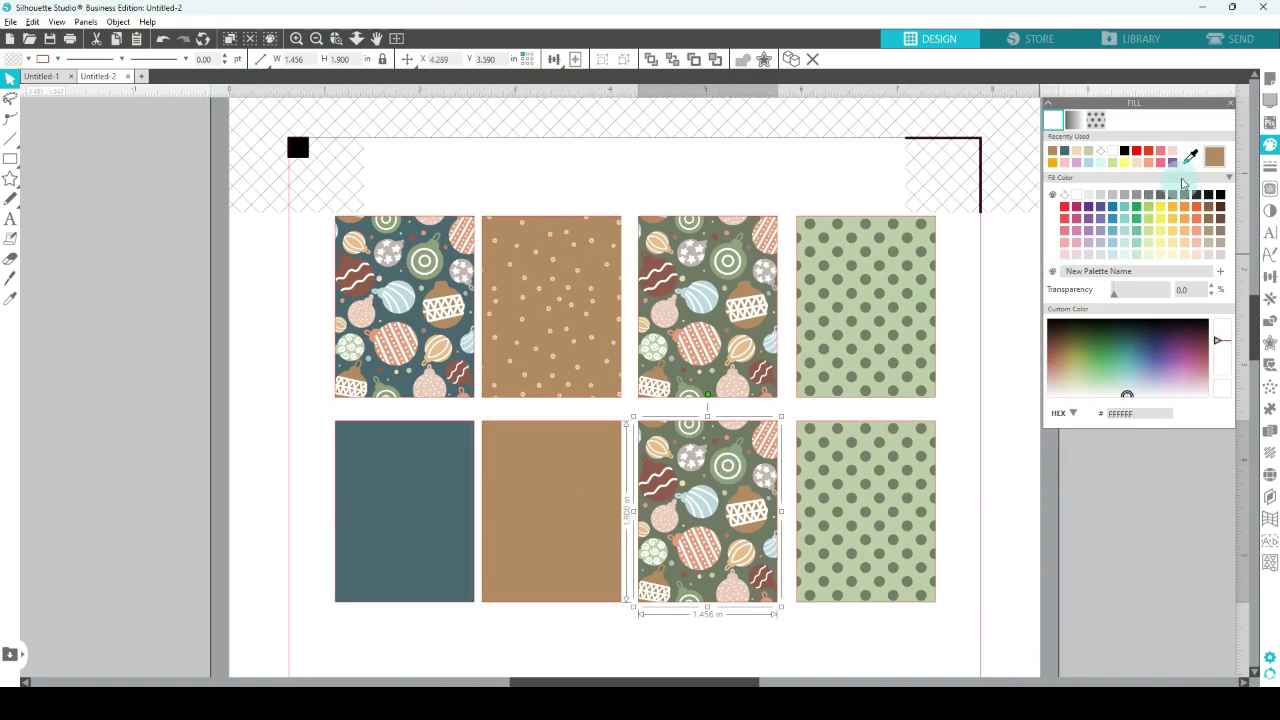
{"action": "left_click", "coordinate": [1191, 162]}
{"action": "left_click", "coordinate": [694, 366]}
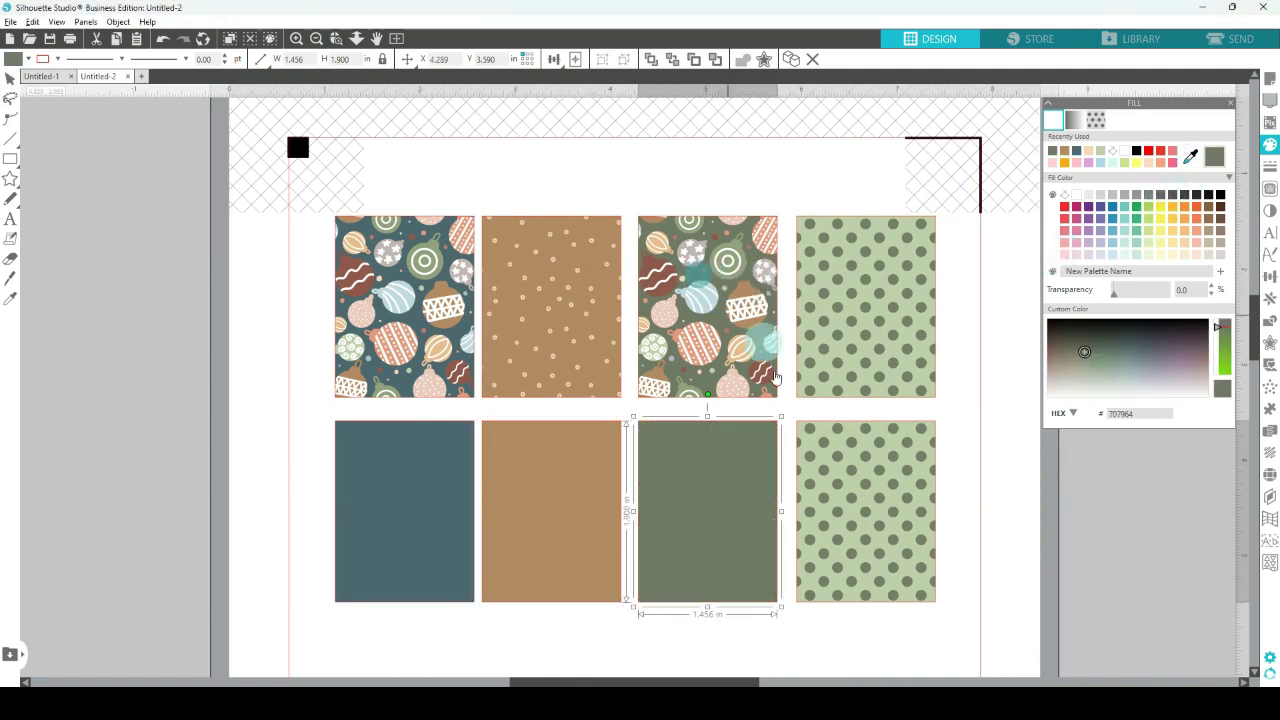
{"action": "left_click", "coordinate": [842, 455]}
{"action": "left_click", "coordinate": [1191, 157]}
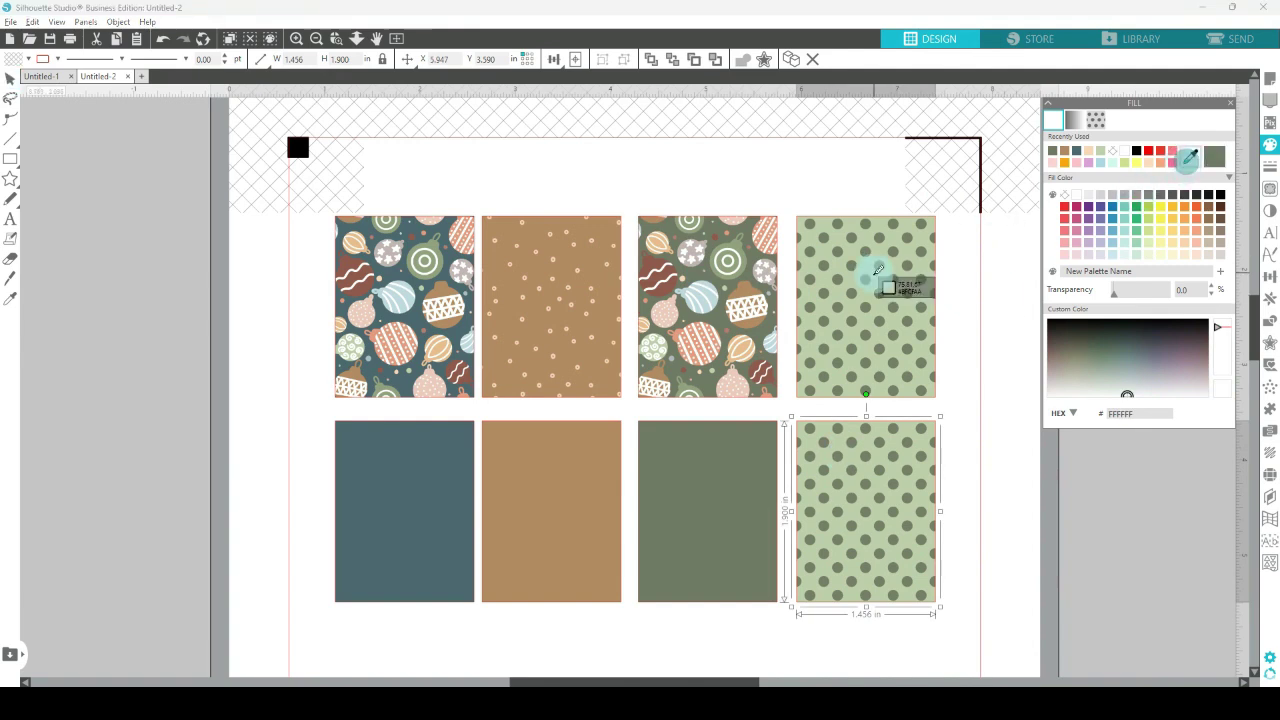
{"action": "left_click", "coordinate": [854, 277]}
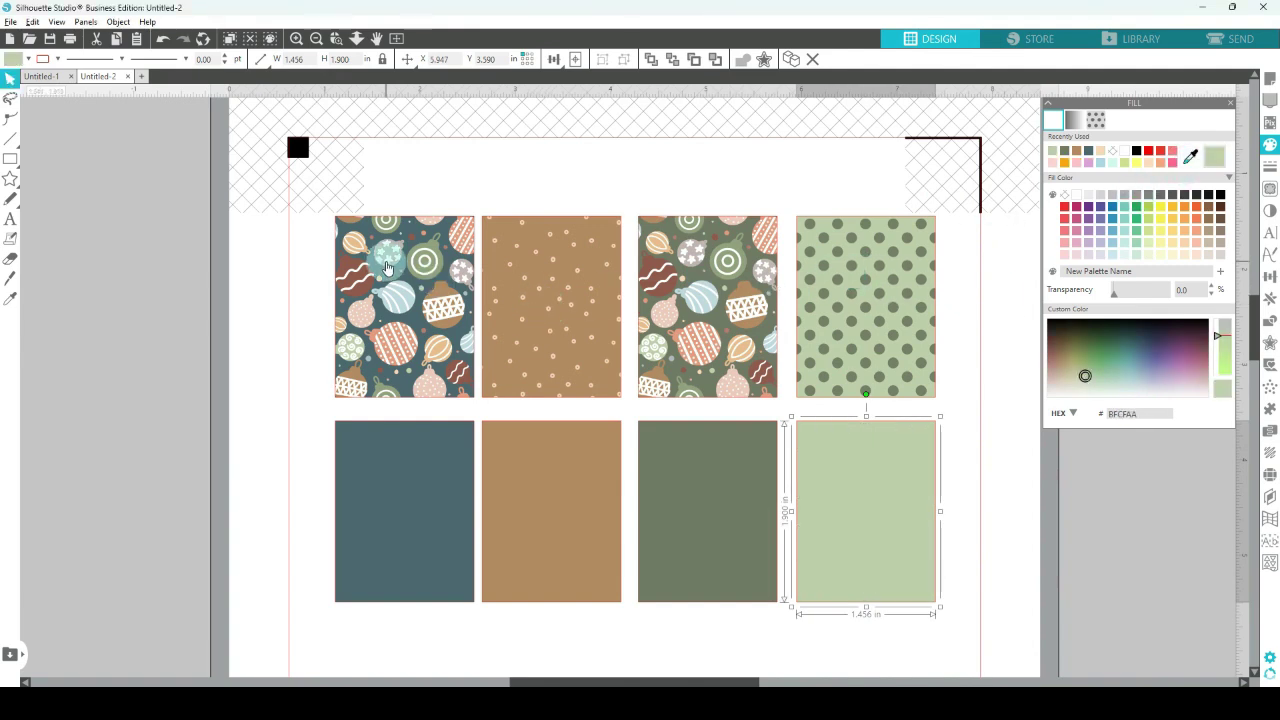
{"action": "left_click", "coordinate": [237, 393]}
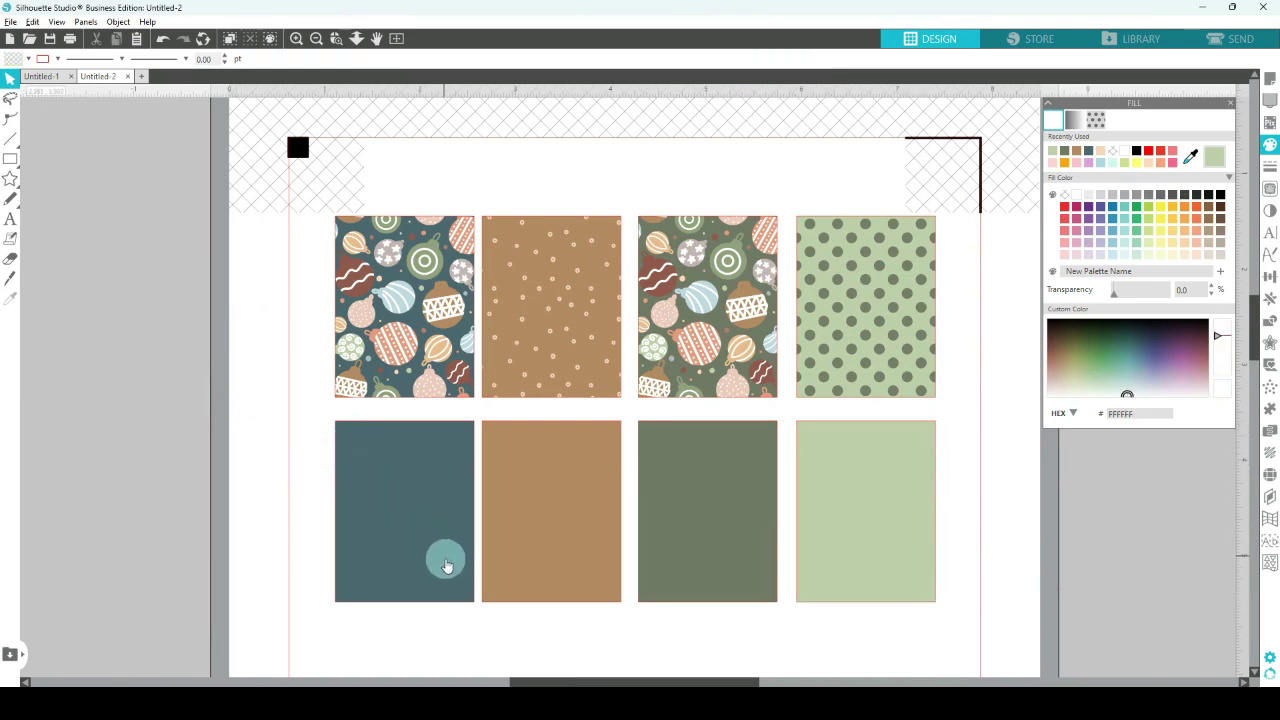
- Draw a rectangle about 1.25 by 1.68 in inside the solid dark teal box, leaving a thin border all round
{"action": "scroll", "coordinate": [447, 485], "scroll_direction": "down", "scroll_amount": 1}
{"action": "scroll", "coordinate": [447, 485], "scroll_direction": "down", "scroll_amount": 4}
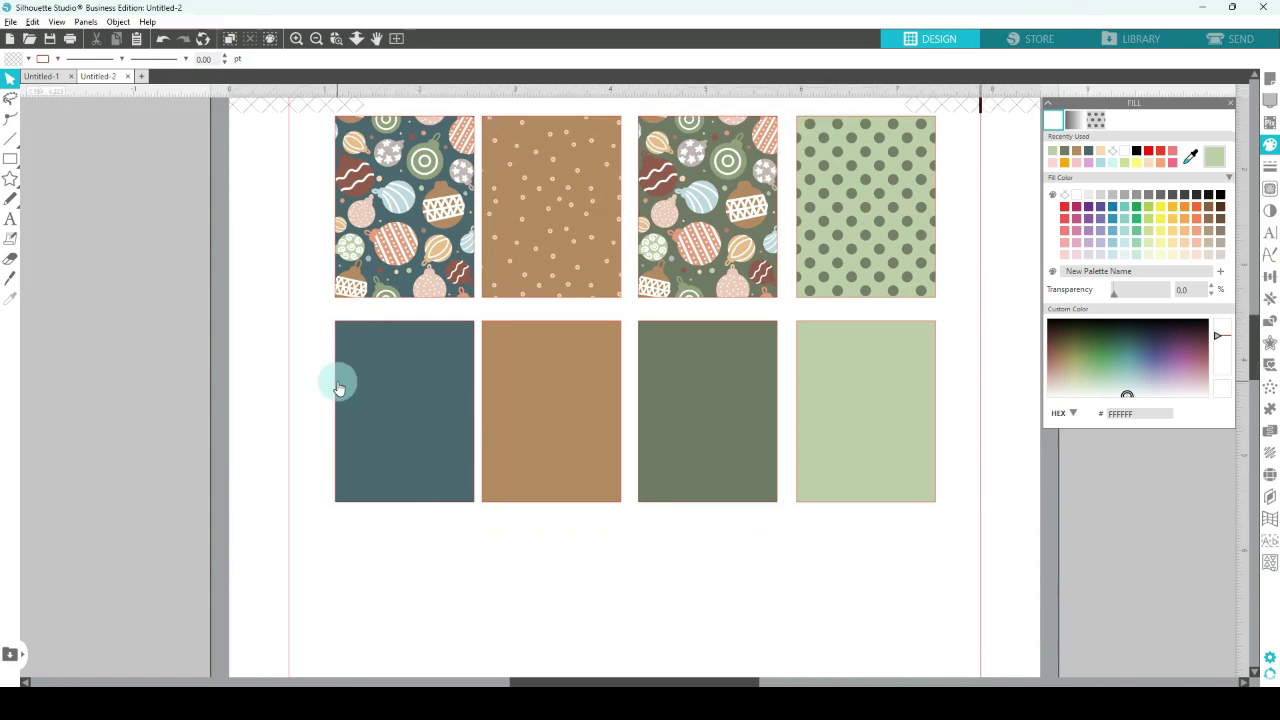
{"action": "mouse_move", "coordinate": [15, 170]}
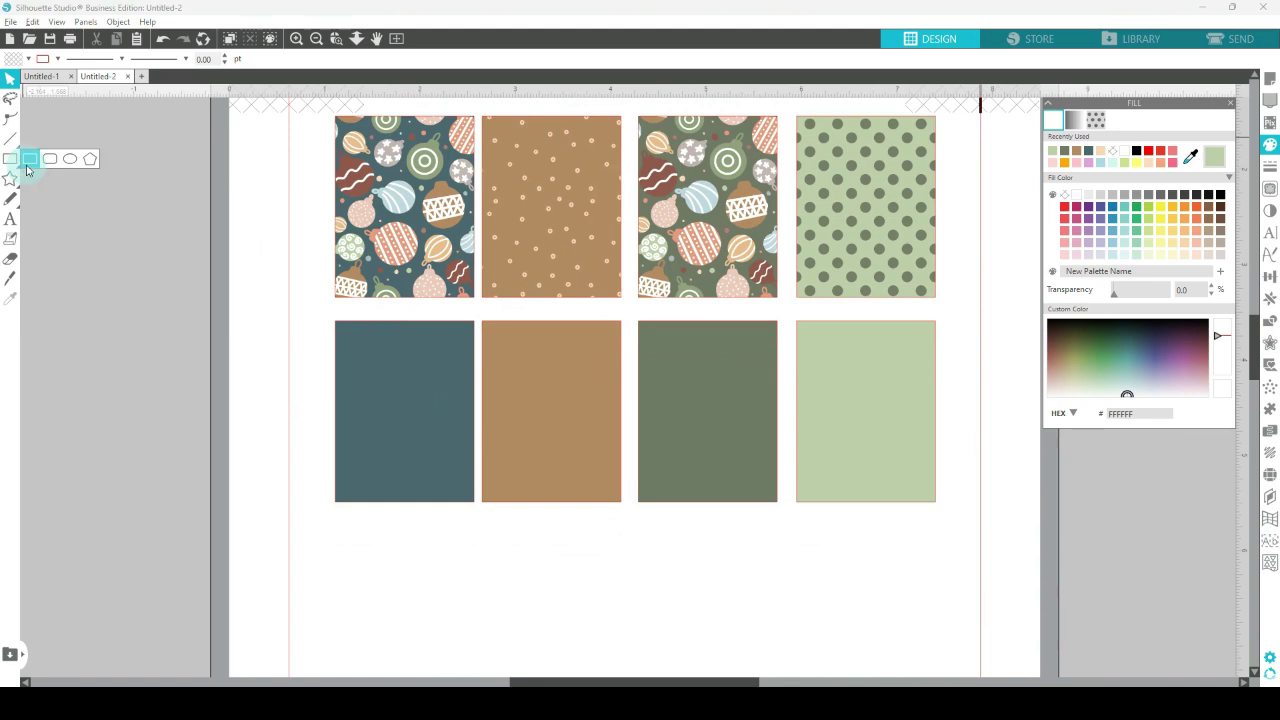
{"action": "left_click", "coordinate": [12, 160]}
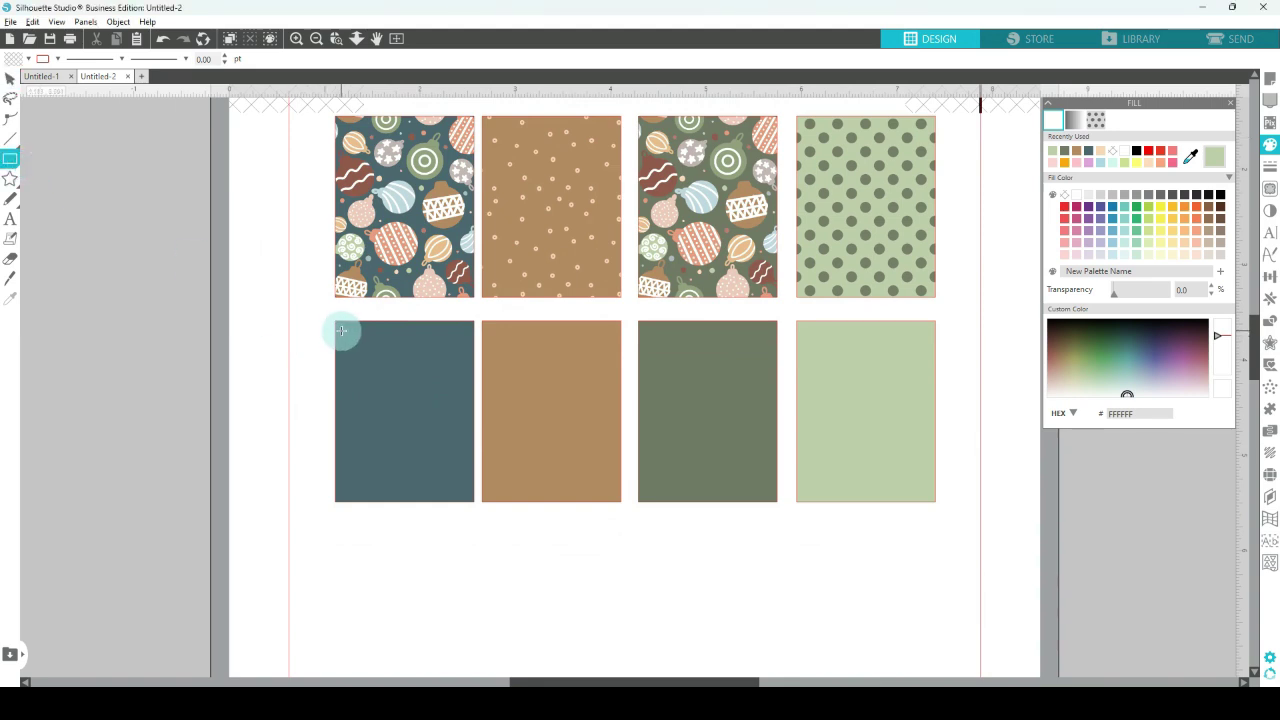
{"action": "left_click_drag", "start_coordinate": [344, 331], "coordinate": [464, 497]}
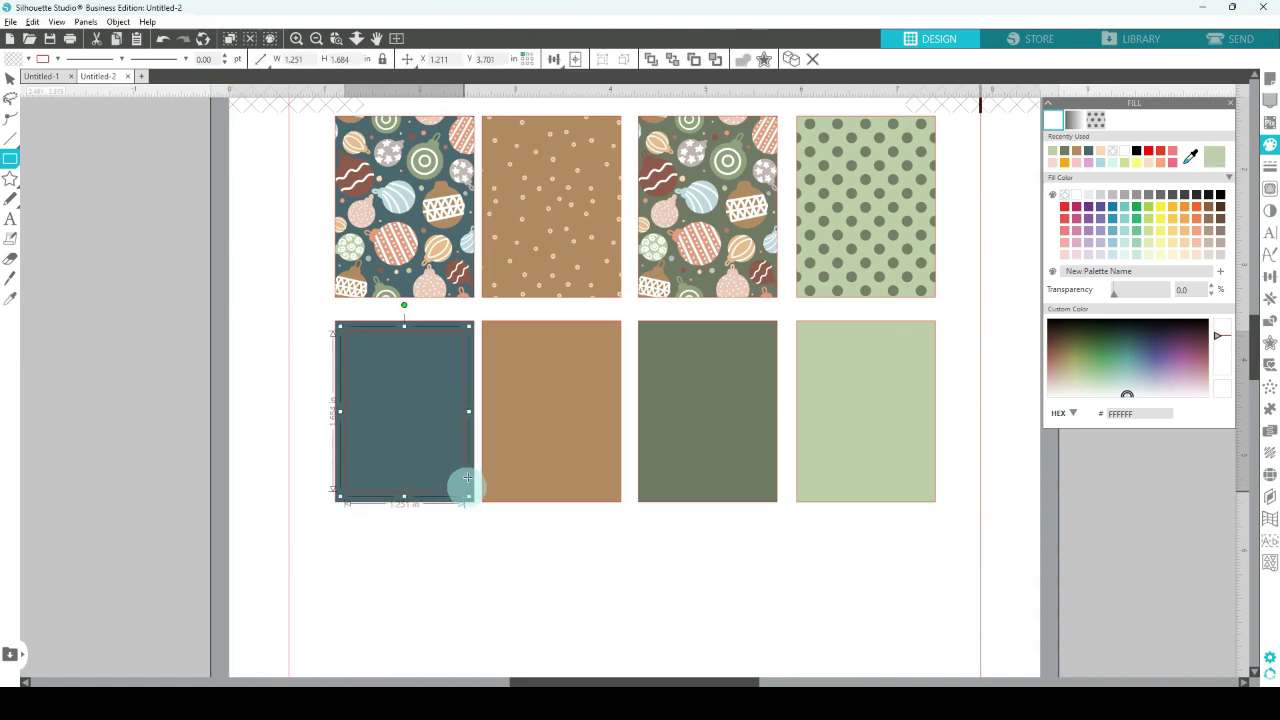
{"action": "left_click", "coordinate": [437, 338]}
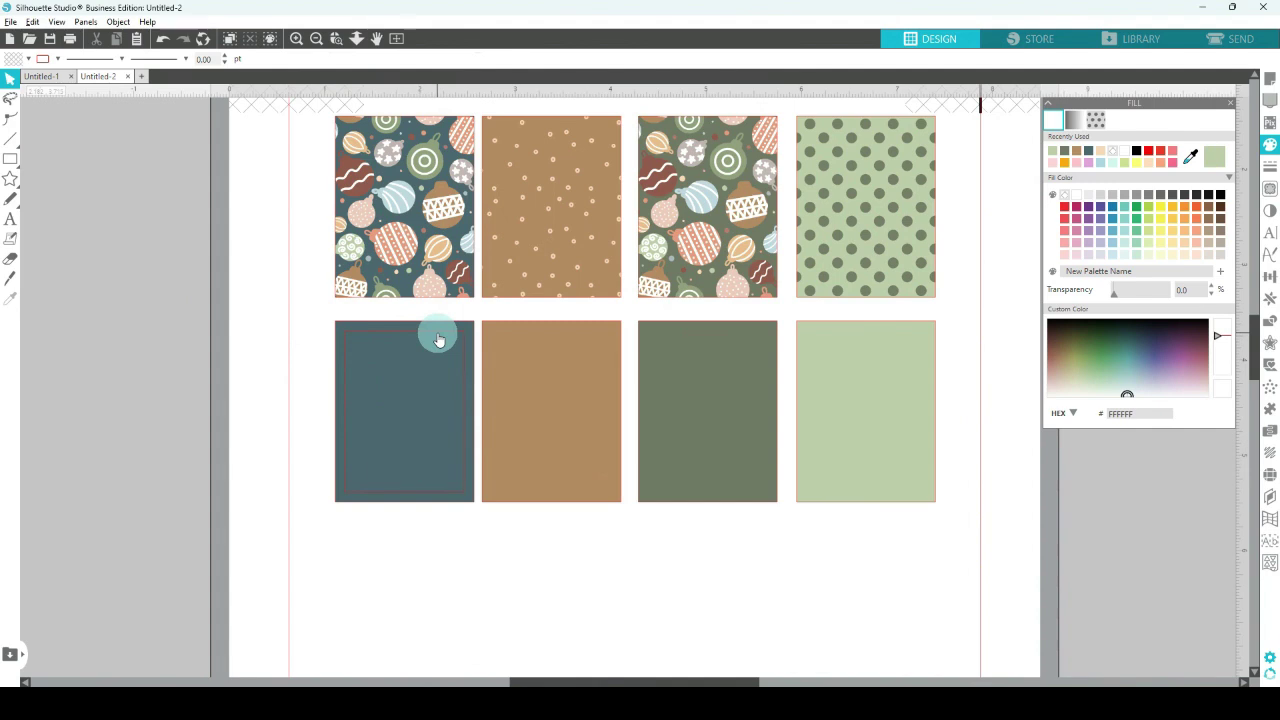
- Fill the inner rectangle of the dark teal box with white and make its line colour transparent
{"action": "left_click", "coordinate": [437, 338]}
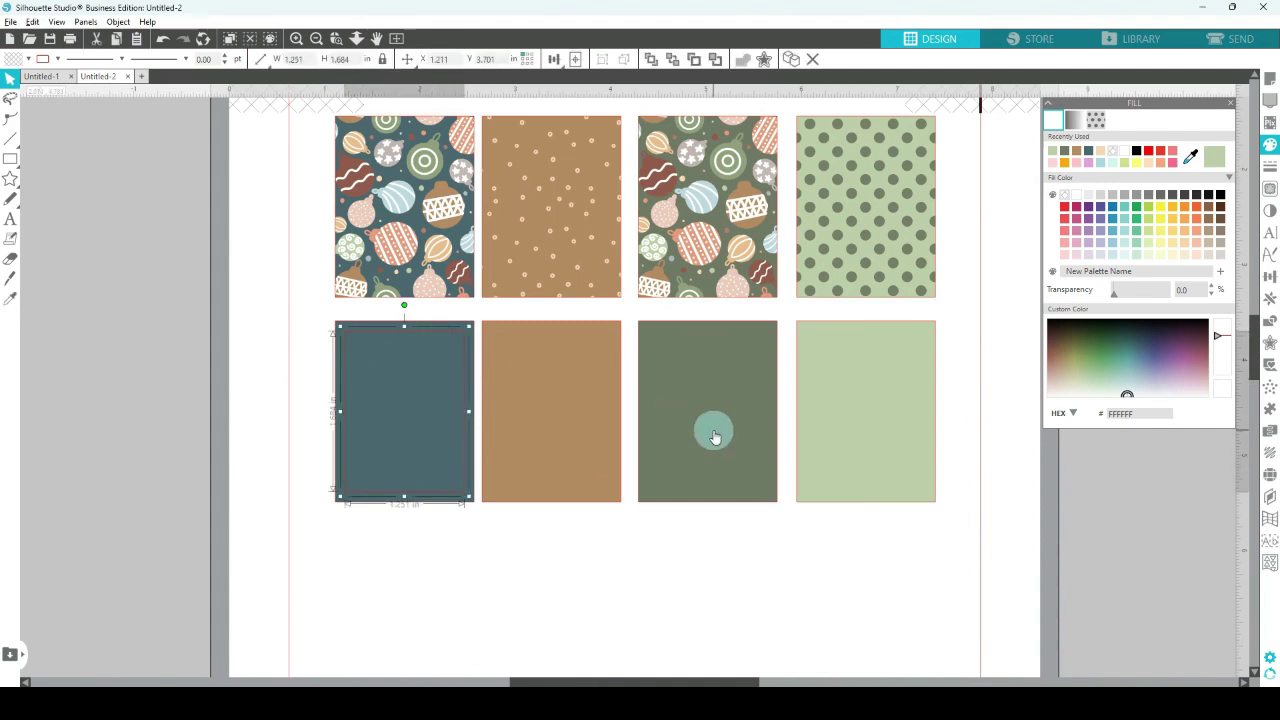
{"action": "left_click", "coordinate": [1124, 156]}
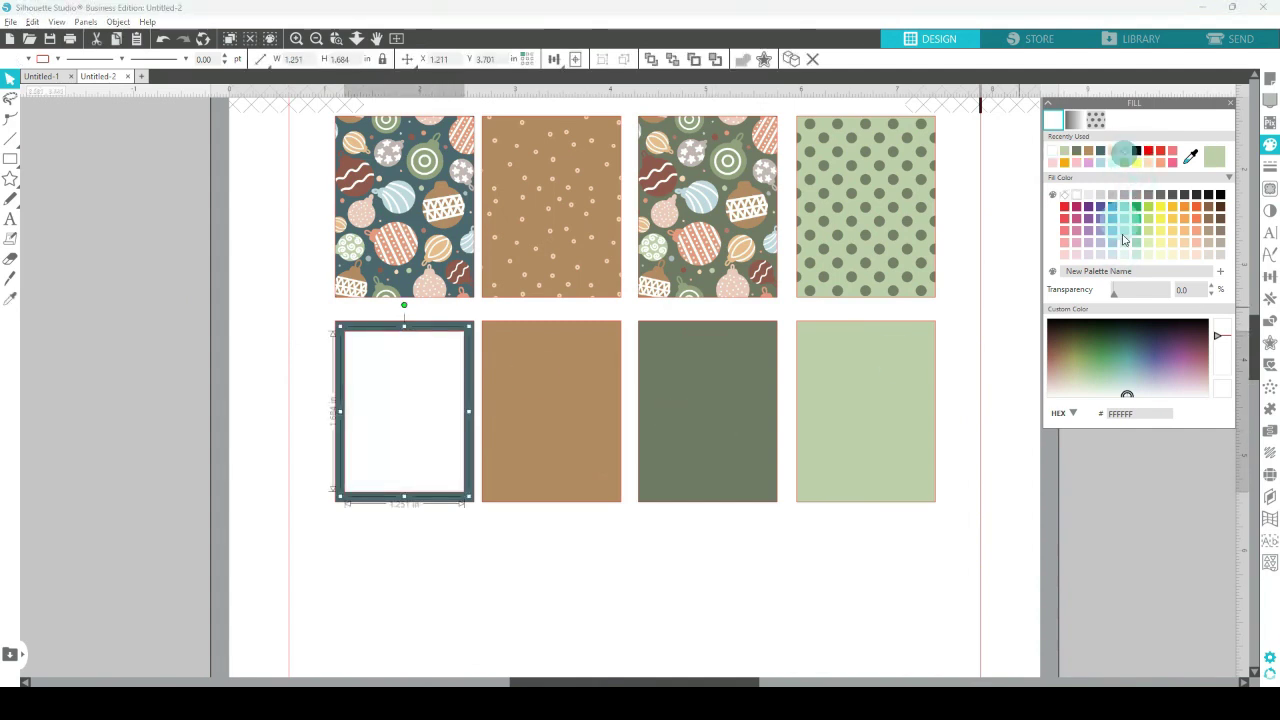
{"action": "left_click", "coordinate": [1269, 174]}
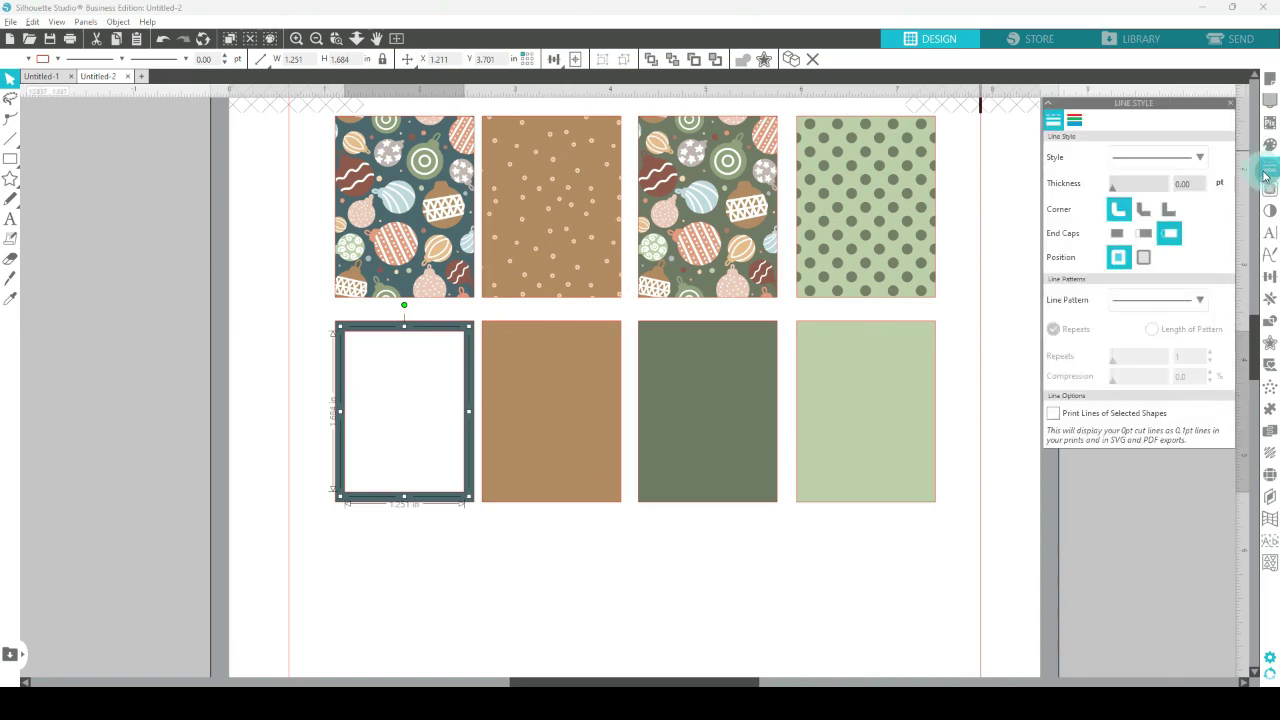
{"action": "left_click", "coordinate": [1083, 121]}
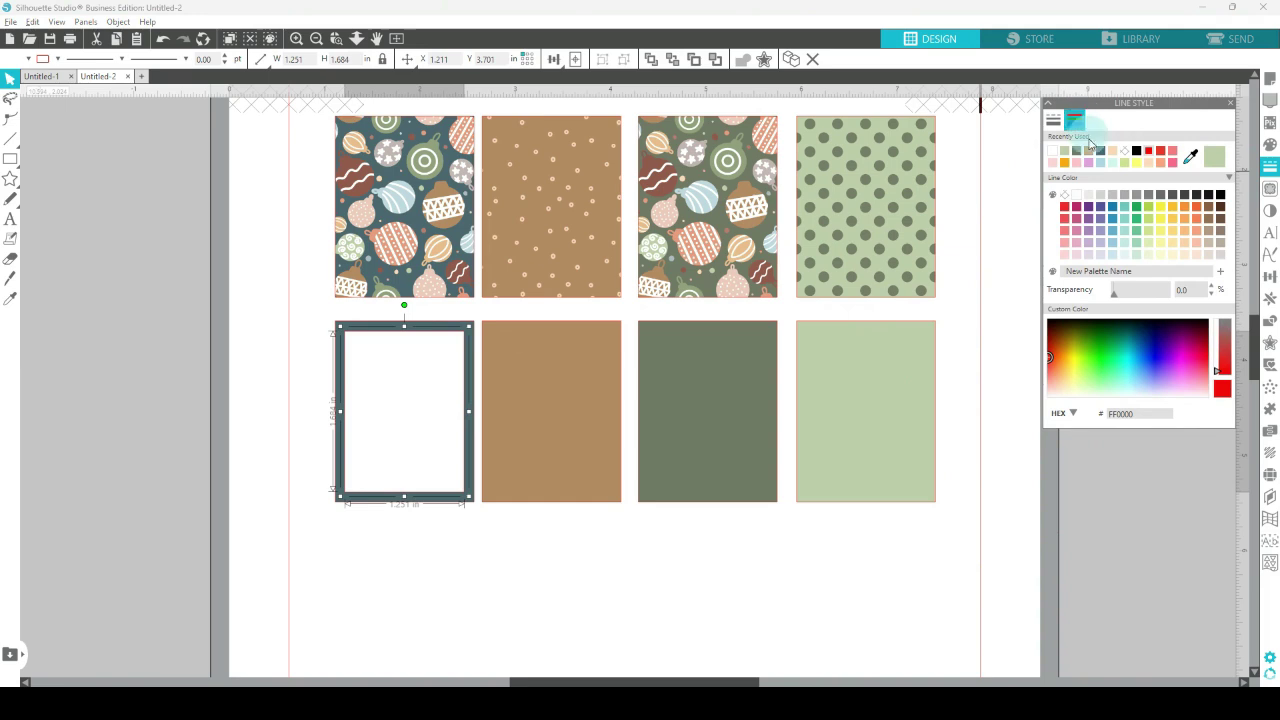
{"action": "left_click", "coordinate": [1125, 150]}
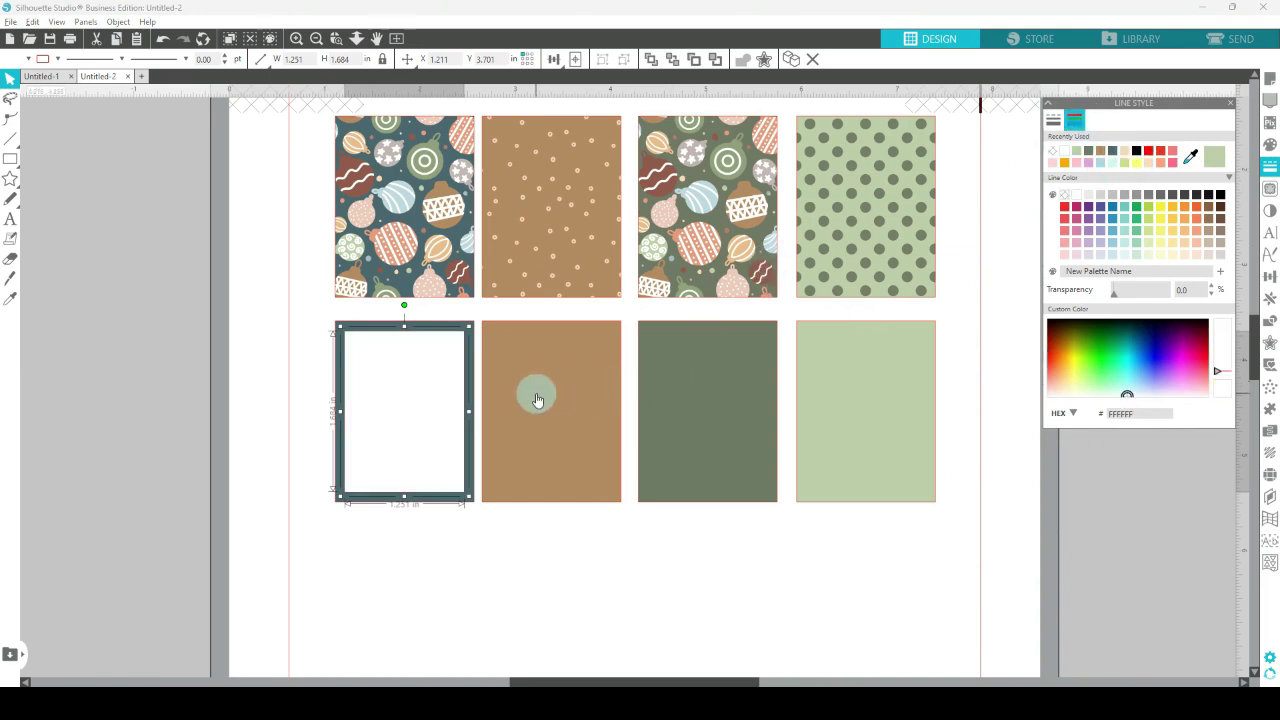
- Center the white rectangle and the dark teal box on each other
{"action": "left_click_drag", "start_coordinate": [254, 324], "coordinate": [406, 480]}
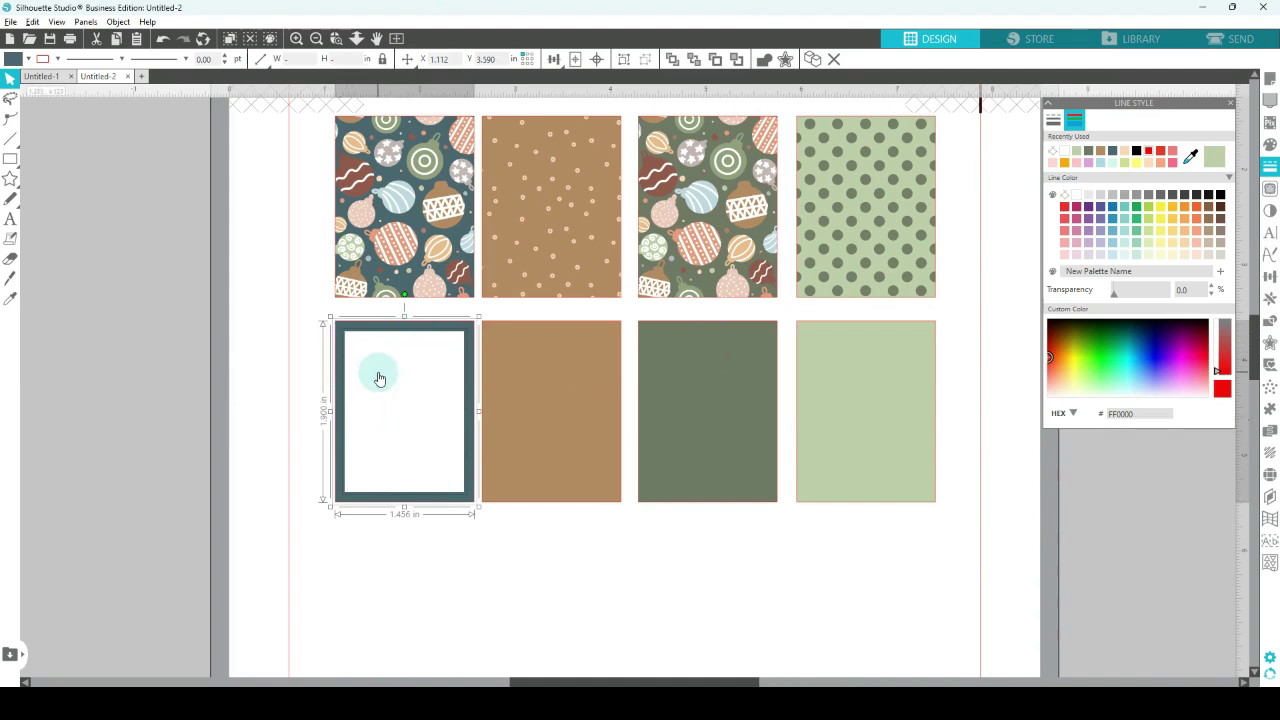
{"action": "left_click", "coordinate": [1270, 276]}
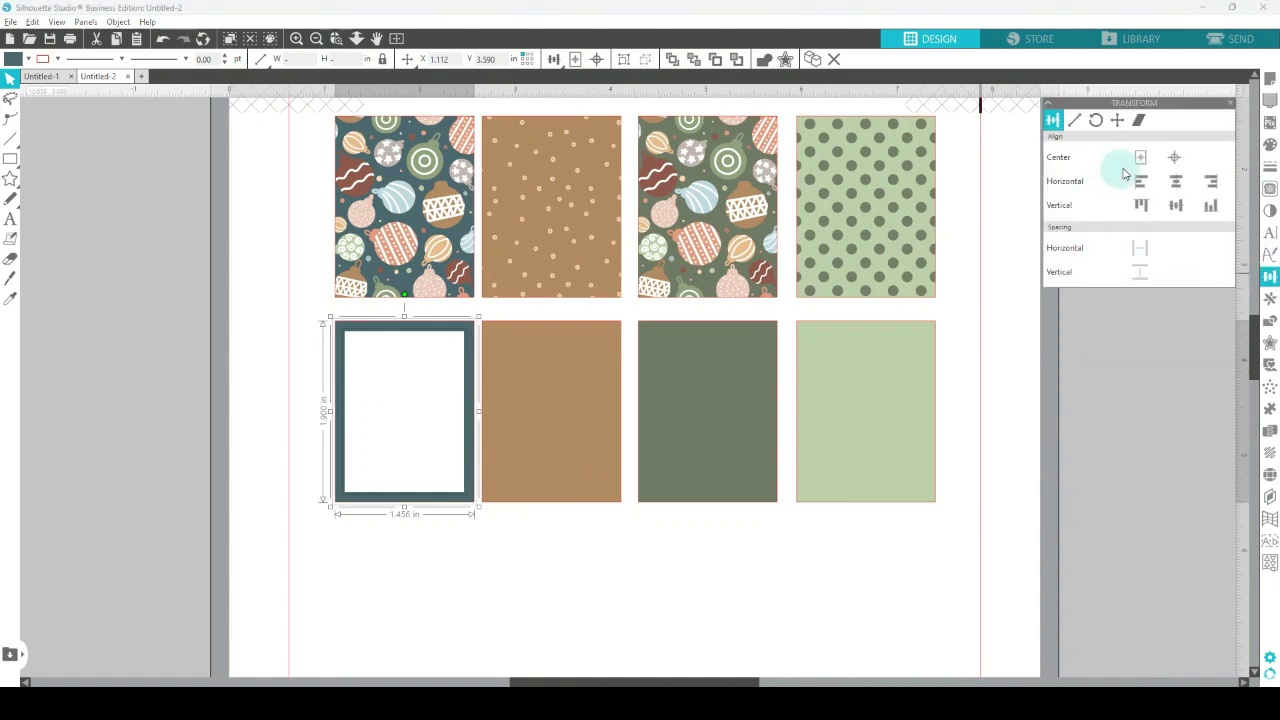
{"action": "left_click", "coordinate": [1175, 159]}
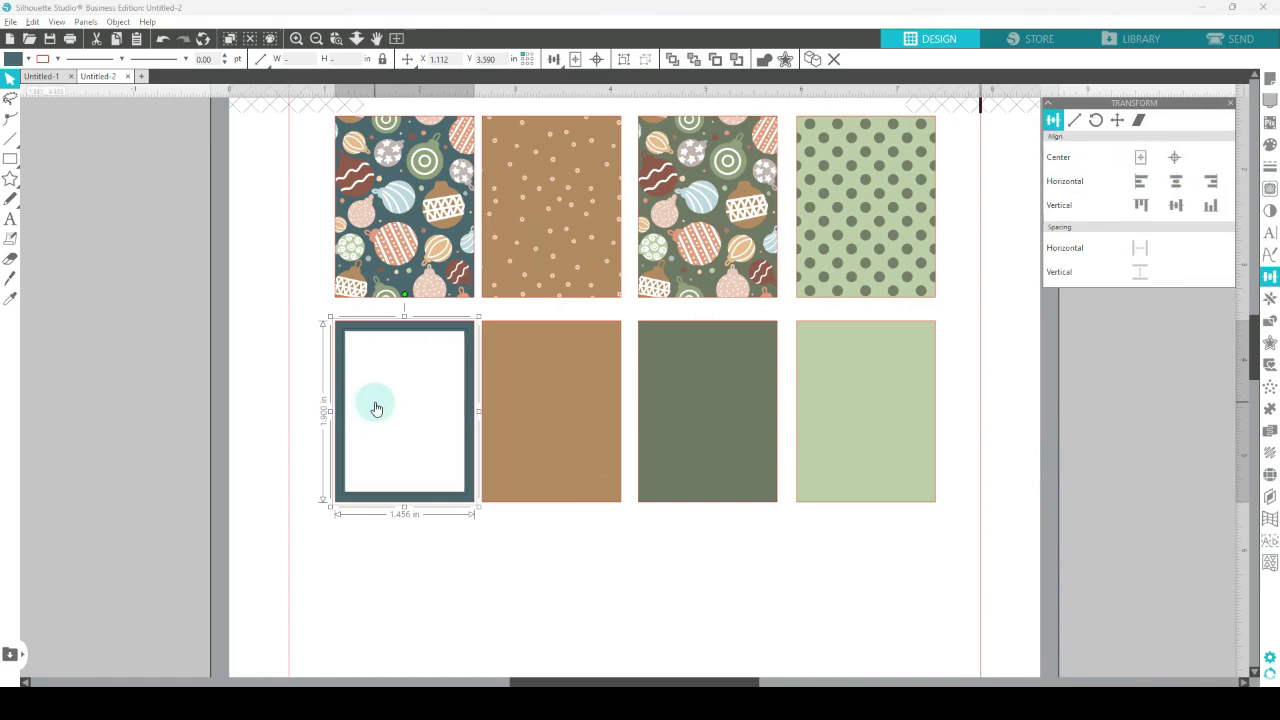
{"action": "left_click", "coordinate": [292, 387]}
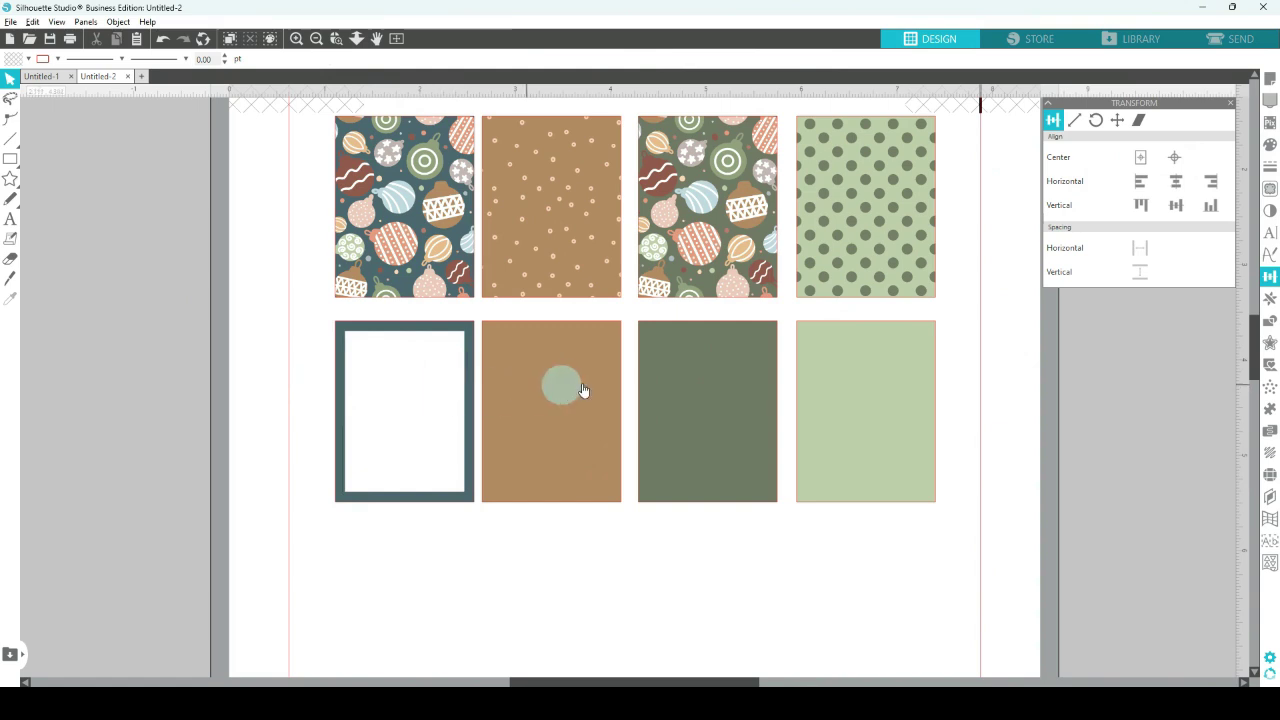
- Duplicate the white inner rectangle three times to the right, across the brown, dark green and light green boxes
{"action": "left_click", "coordinate": [442, 390]}
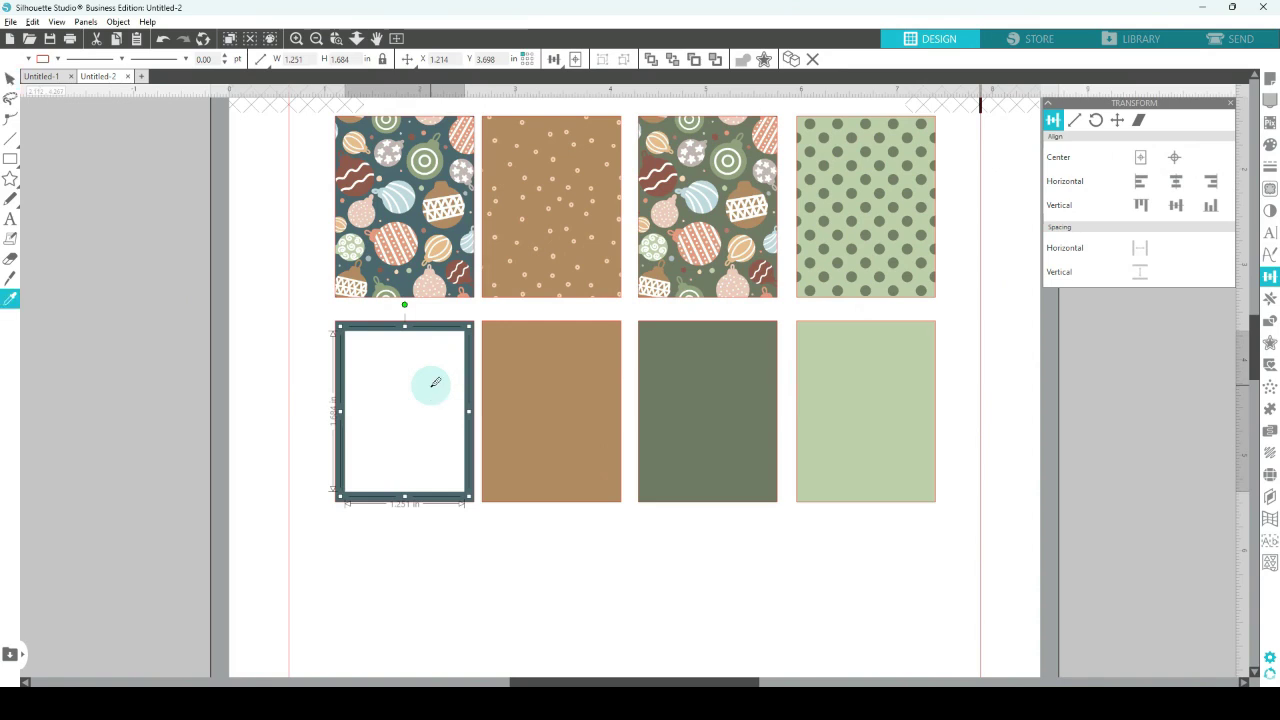
{"action": "key", "text": "Right"}
{"action": "key", "text": "Right"}
{"action": "key", "text": "Right"}
{"action": "key", "text": "Right"}
{"action": "key", "text": "Right"}
{"action": "key", "text": "Right"}
{"action": "key", "text": "Right"}
{"action": "key", "text": "Right"}
{"action": "key", "text": "Right"}
{"action": "key", "text": "Right"}
{"action": "key", "text": "Right"}
{"action": "key", "text": "Right"}
{"action": "key", "text": "Right"}
{"action": "key", "text": "Right"}
{"action": "key", "text": "Right"}
{"action": "key", "text": "Right"}
{"action": "key", "text": "Right"}
{"action": "key", "text": "Right"}
{"action": "key", "text": "Right"}
{"action": "key", "text": "Right"}
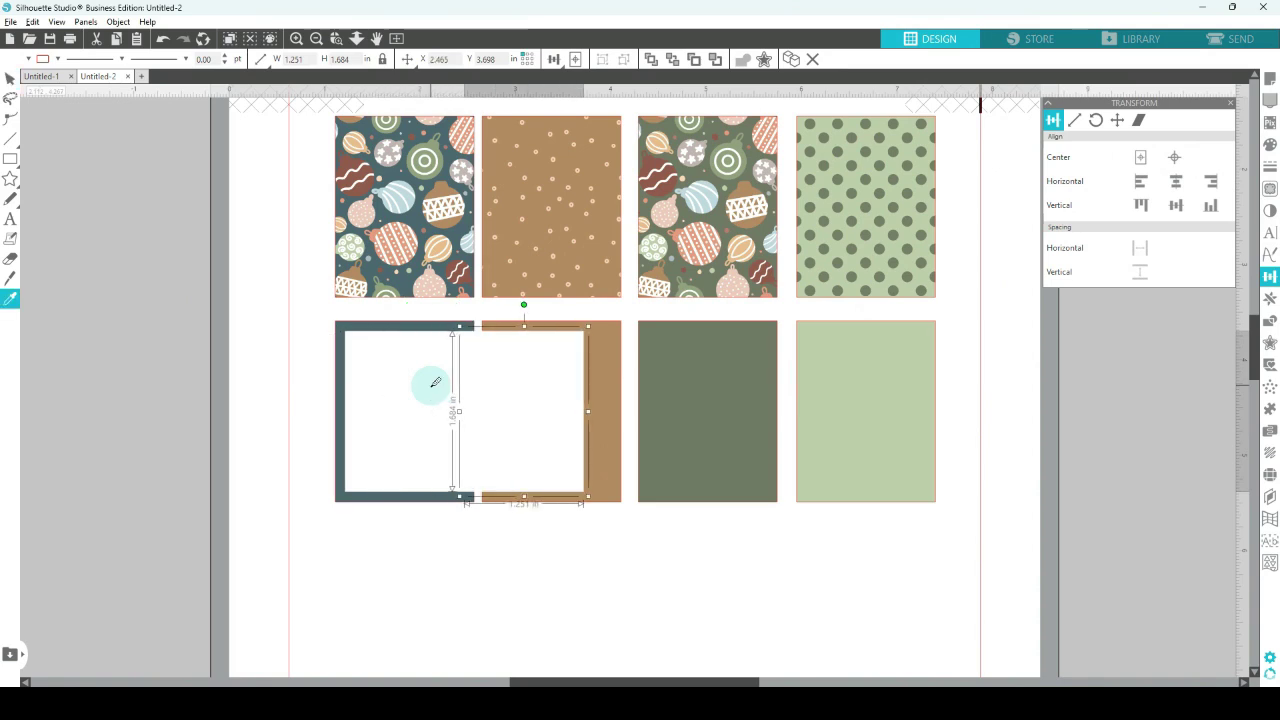
{"action": "key", "text": "Right"}
{"action": "key", "text": "Right"}
{"action": "key", "text": "Right"}
{"action": "key", "text": "Right"}
{"action": "key", "text": "Right"}
{"action": "key", "text": "Right"}
{"action": "key", "text": "Right"}
{"action": "key", "text": "Right"}
{"action": "key", "text": "Right"}
{"action": "key", "text": "Right"}
{"action": "key", "text": "Right"}
{"action": "key", "text": "Right"}
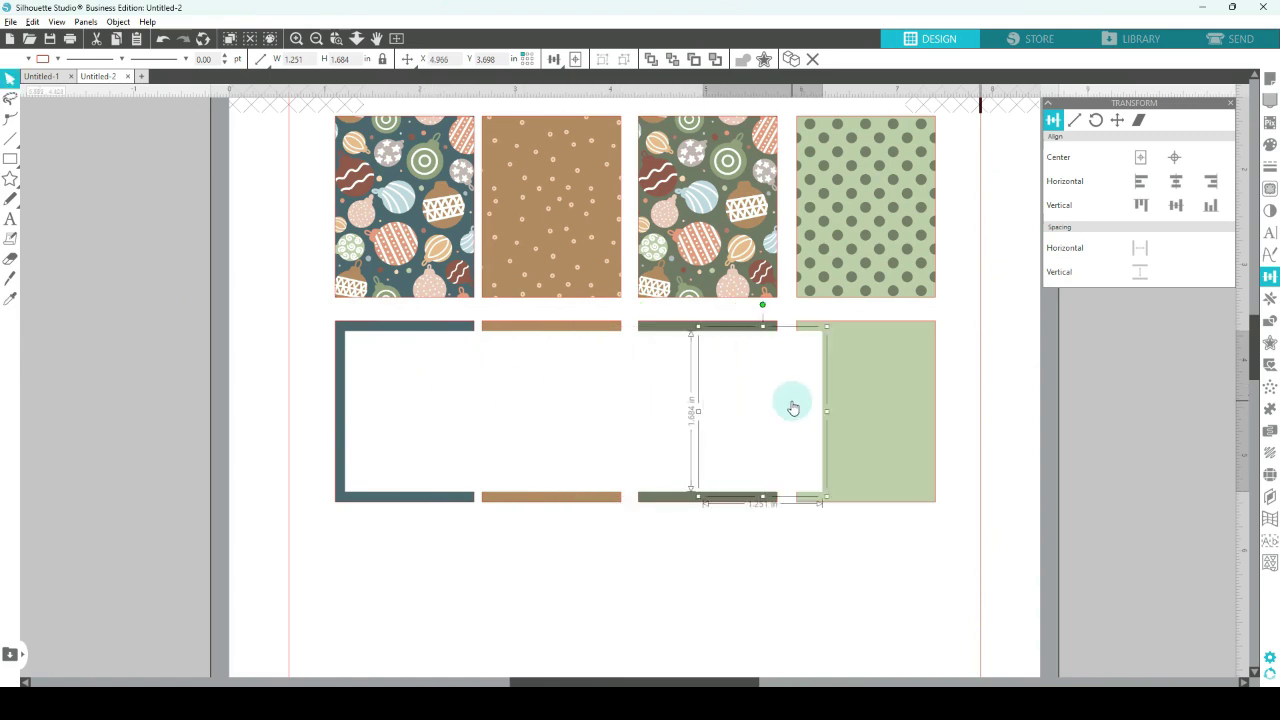
- Move the three white copies so each sits centred inside the light green, dark green and brown boxes
{"action": "left_click_drag", "start_coordinate": [771, 402], "coordinate": [886, 402]}
{"action": "left_click_drag", "start_coordinate": [636, 400], "coordinate": [697, 394]}
{"action": "left_click_drag", "start_coordinate": [529, 400], "coordinate": [563, 397]}
{"action": "left_click", "coordinate": [558, 569]}
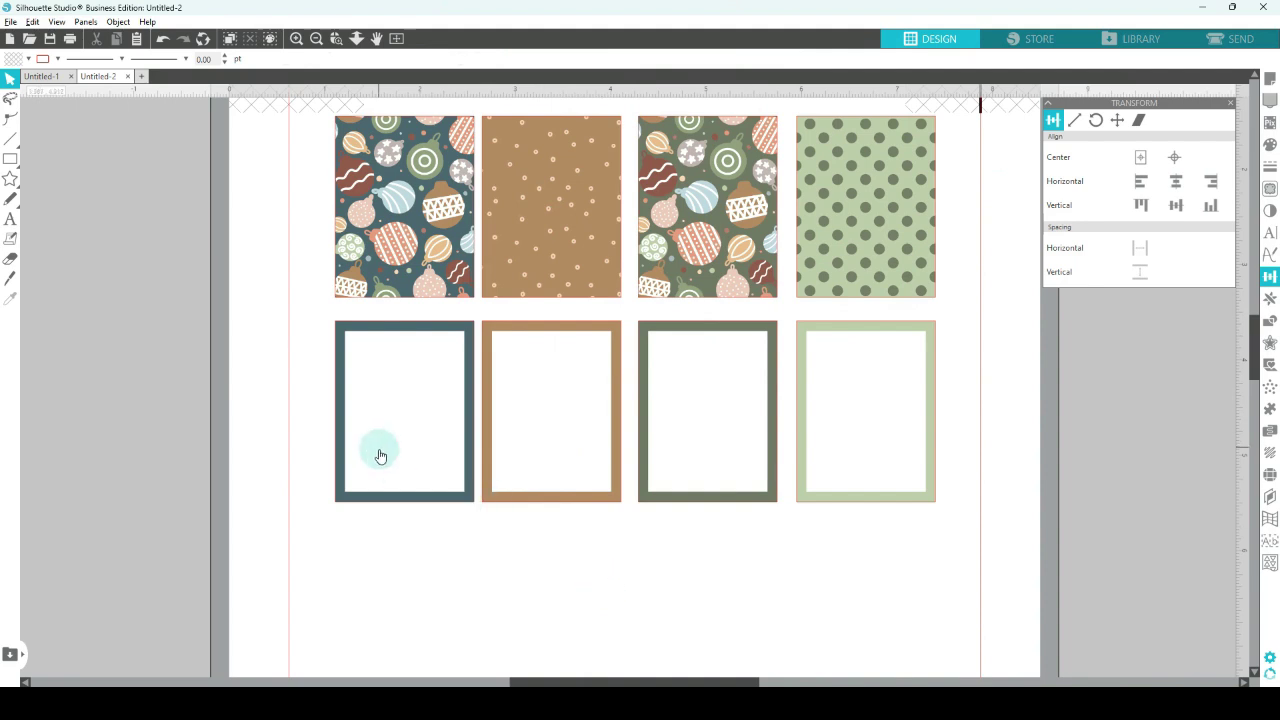
- Examine the row of short patterned boxes below the frames in the Untitled-1 example, and return to Untitled-2
{"action": "left_click", "coordinate": [36, 77]}
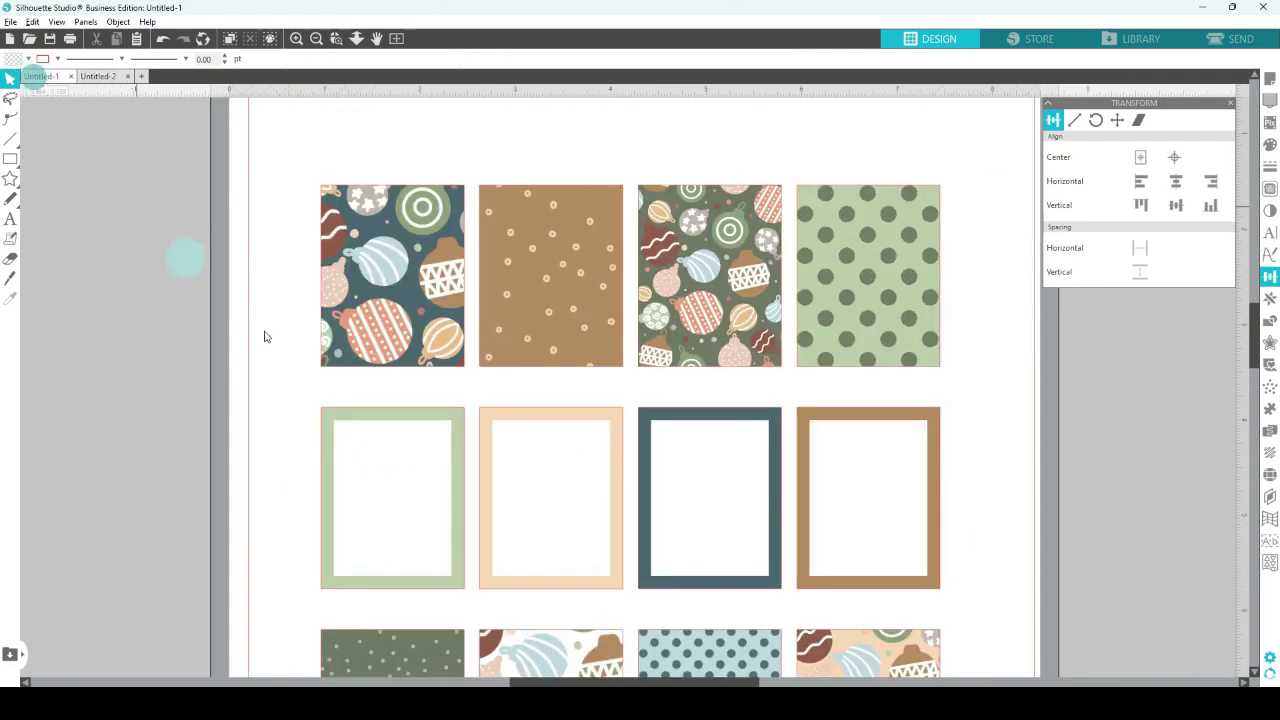
{"action": "scroll", "coordinate": [400, 455], "scroll_direction": "down", "scroll_amount": 3}
{"action": "scroll", "coordinate": [400, 455], "scroll_direction": "down", "scroll_amount": 4}
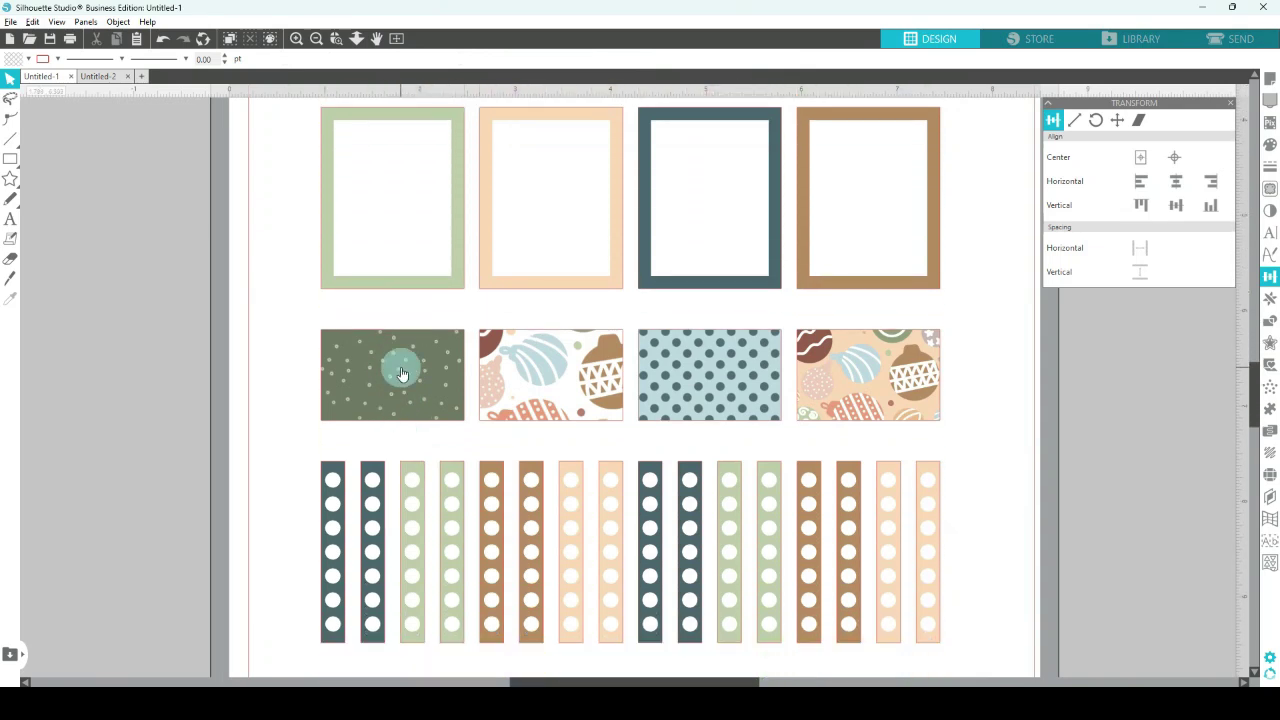
{"action": "left_click", "coordinate": [98, 77]}
- Draw a rectangle about 1.65 by 1.01 in in the empty area below the framed boxes
{"action": "scroll", "coordinate": [600, 483], "scroll_direction": "down", "scroll_amount": 3}
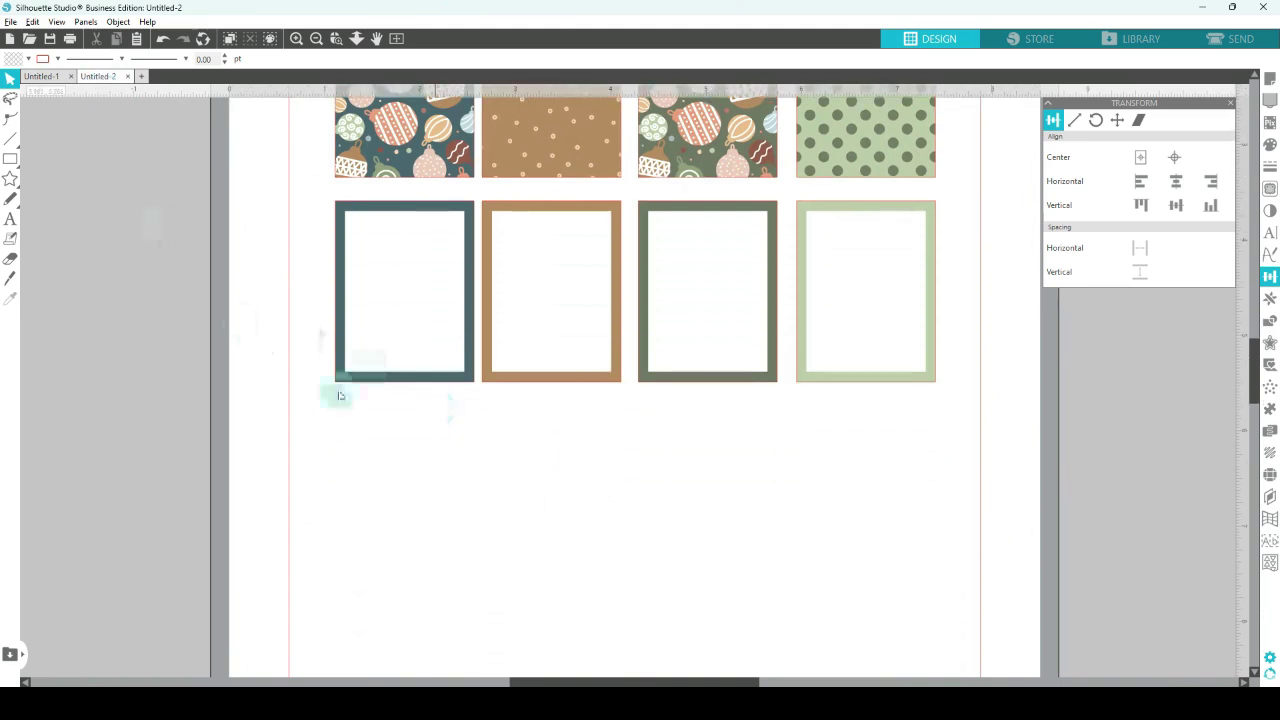
{"action": "scroll", "coordinate": [357, 424], "scroll_direction": "down", "scroll_amount": 1}
{"action": "scroll", "coordinate": [357, 424], "scroll_direction": "down", "scroll_amount": 1}
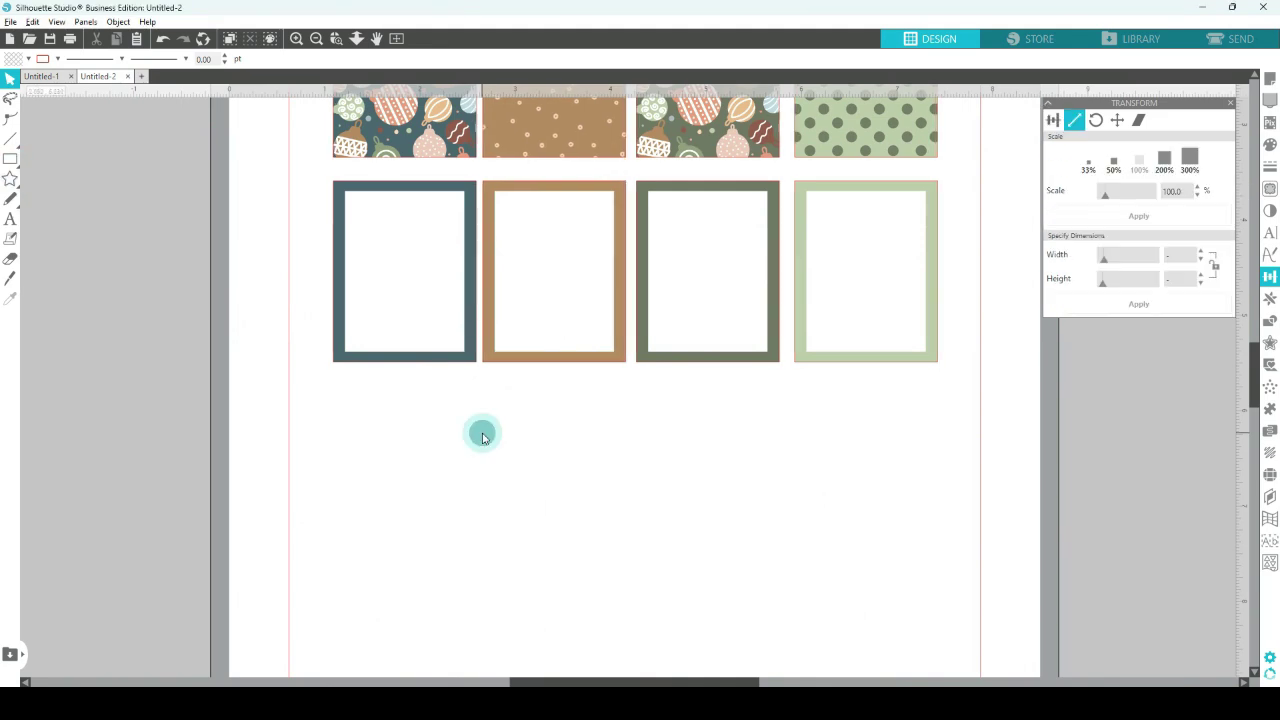
{"action": "left_click", "coordinate": [10, 161]}
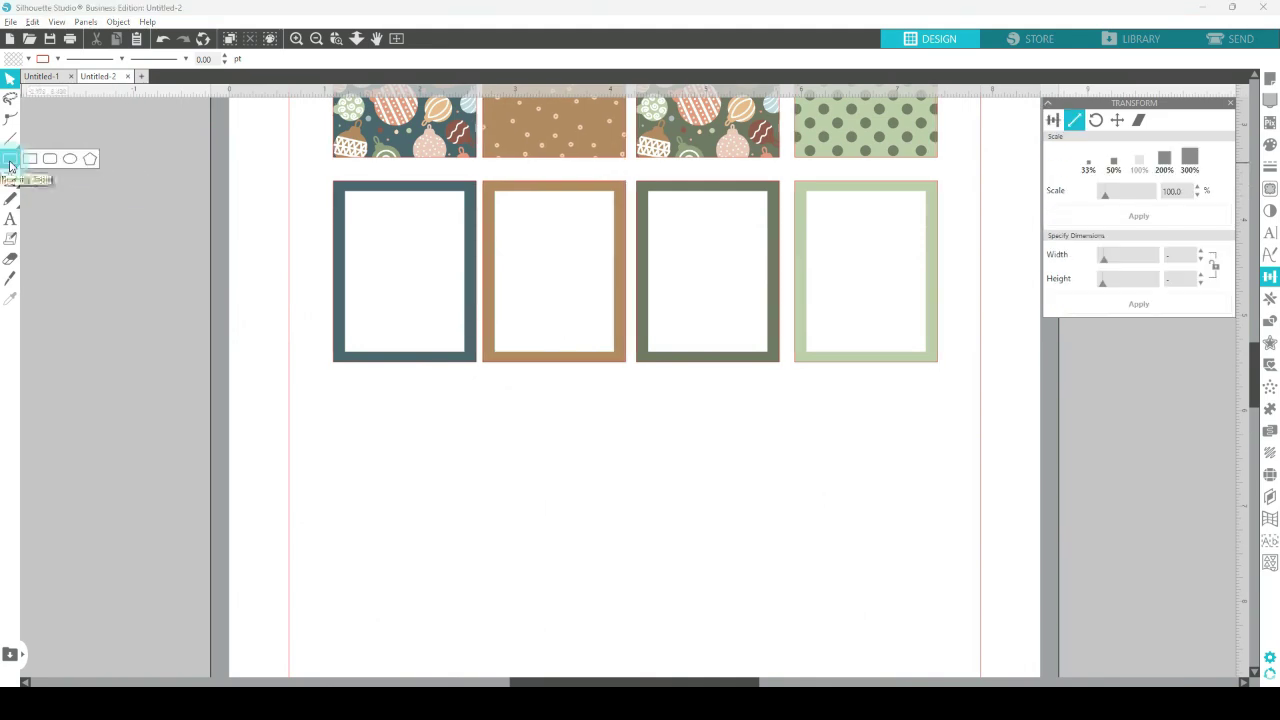
{"action": "left_click_drag", "start_coordinate": [409, 403], "coordinate": [565, 502]}
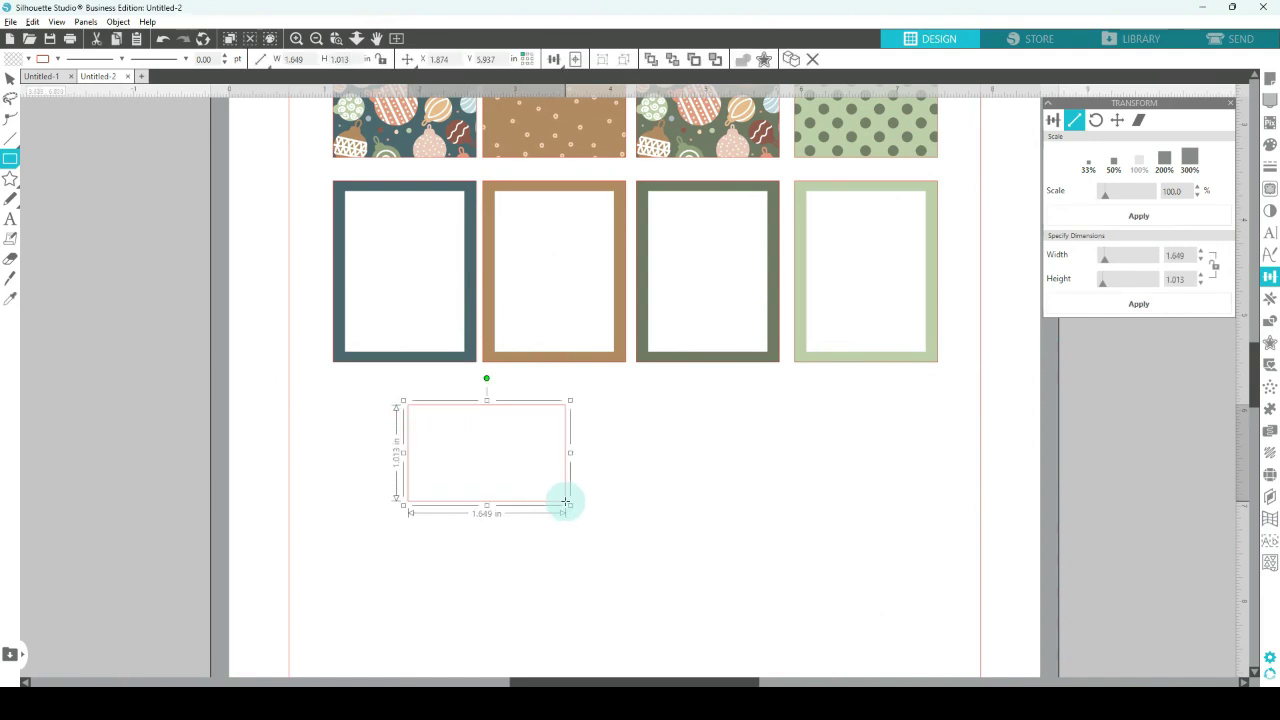
- Resize the new rectangle to 1.5 in wide and 0.95 in high
{"action": "left_click", "coordinate": [529, 403]}
{"action": "left_click", "coordinate": [1076, 120]}
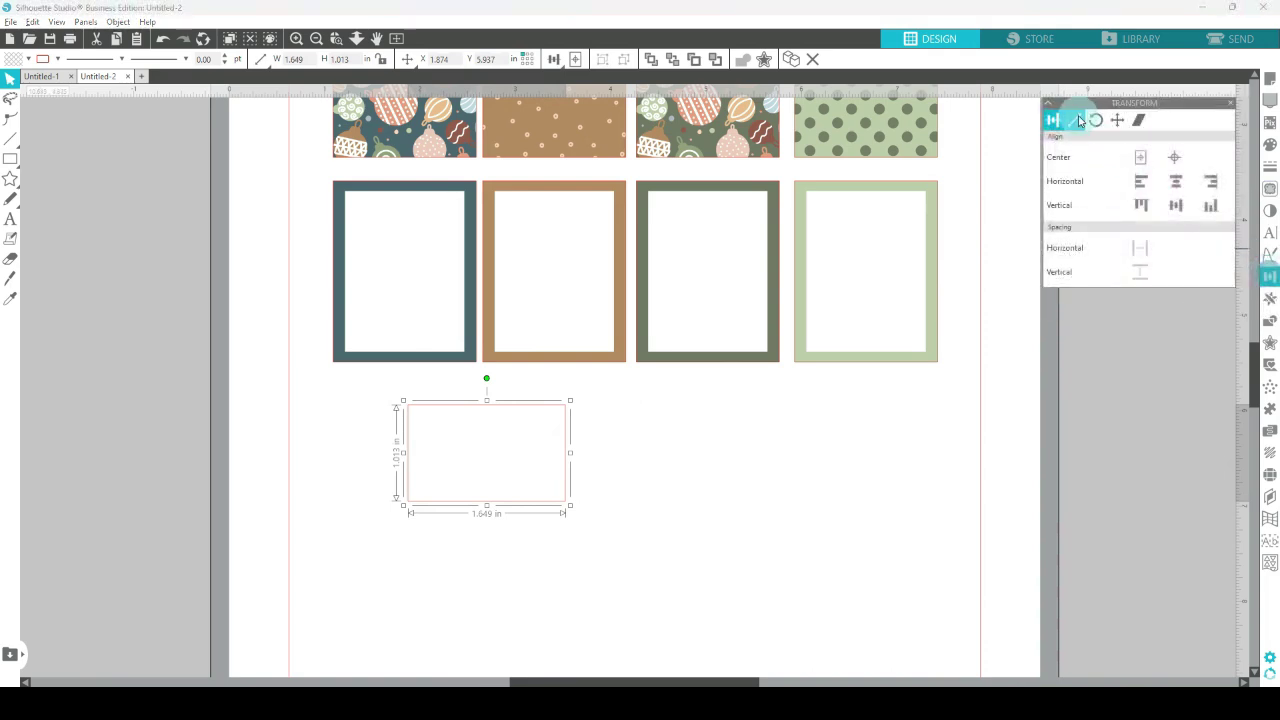
{"action": "left_click", "coordinate": [1076, 120]}
{"action": "left_click", "coordinate": [1172, 254]}
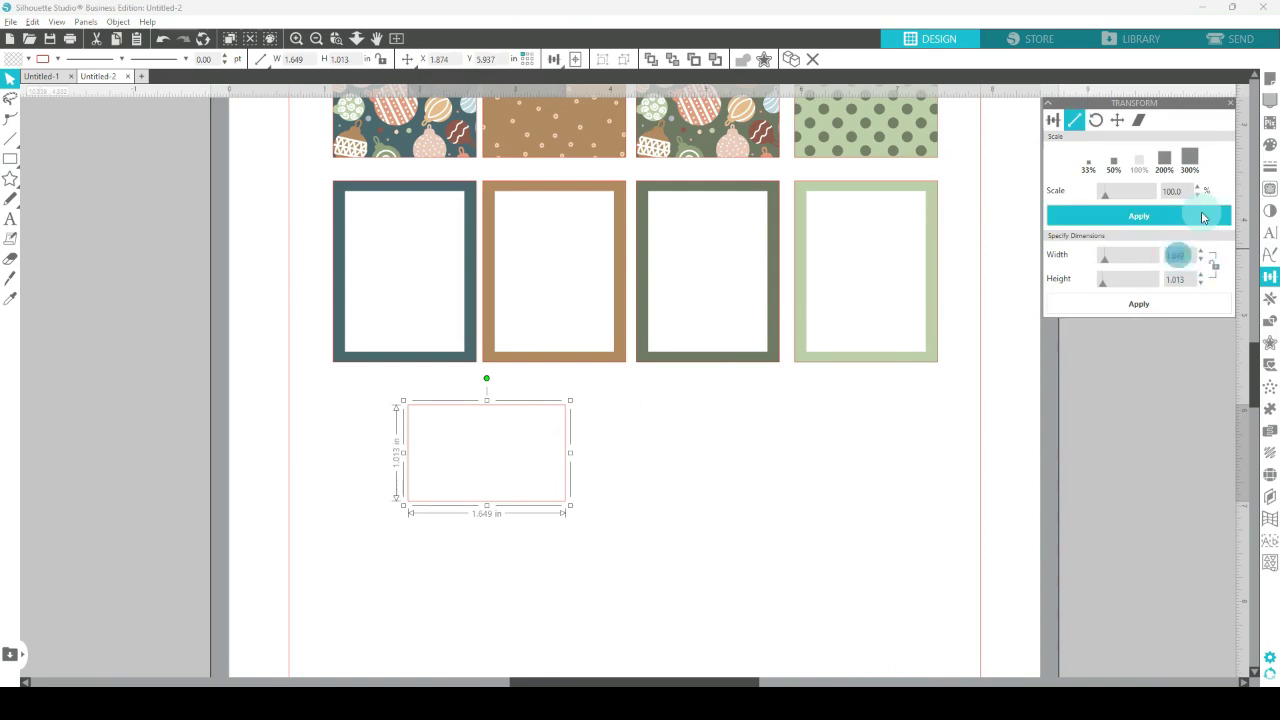
{"action": "type", "text": "1.5"}
{"action": "left_click", "coordinate": [1173, 281]}
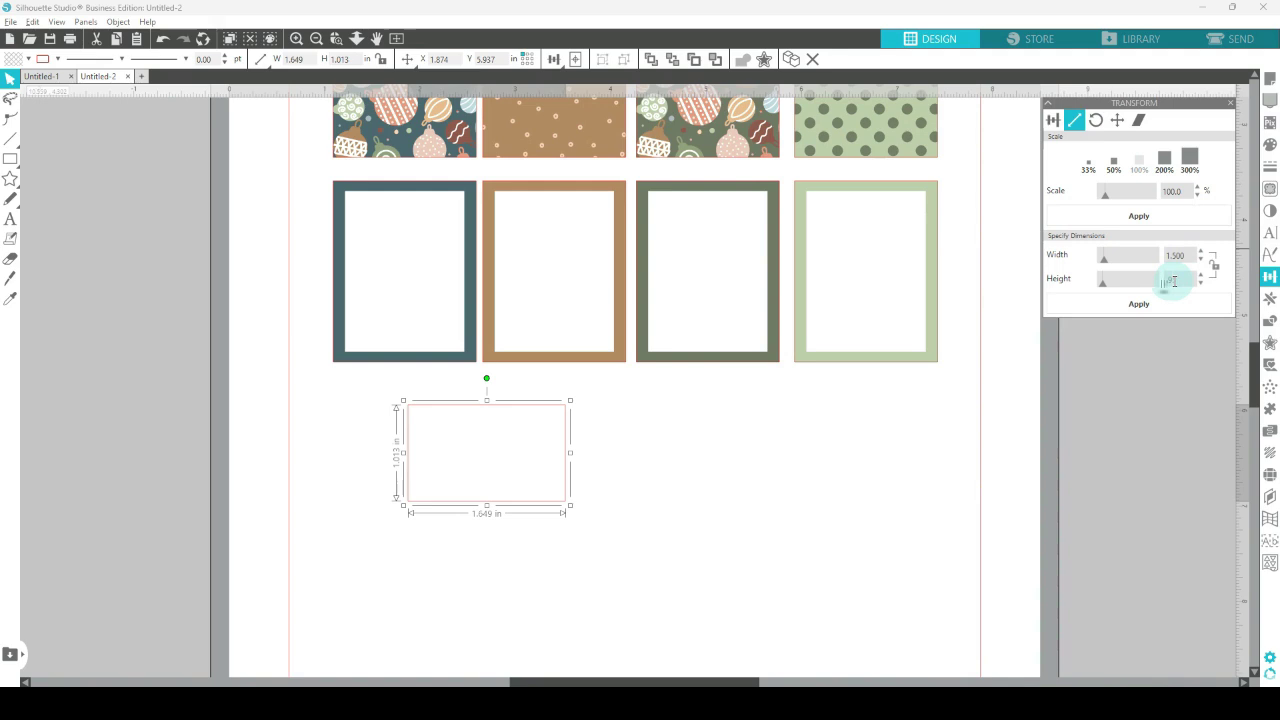
{"action": "type", "text": ".95"}
{"action": "left_click", "coordinate": [1138, 303]}
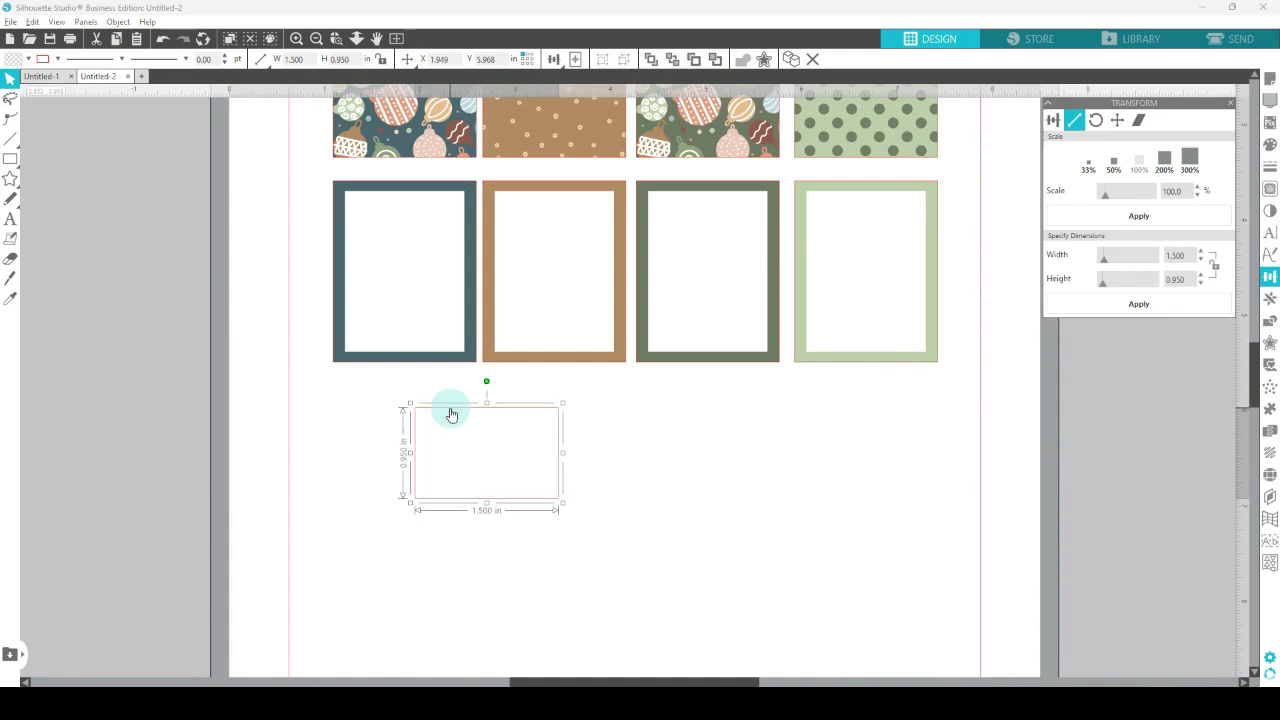
- Move the small rectangle under the dark teal frame, at about X 1.09 and Y 5.66 in, and duplicate it three times to the right
{"action": "left_click_drag", "start_coordinate": [449, 406], "coordinate": [368, 384]}
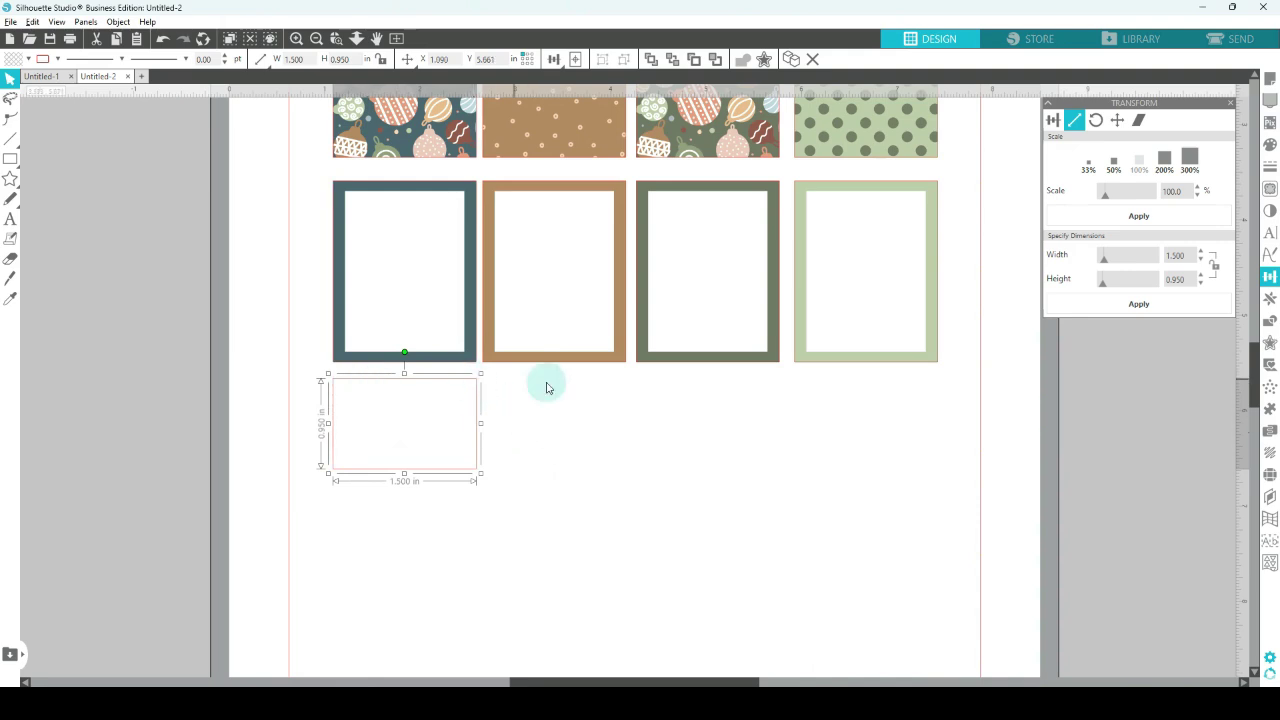
{"action": "key", "text": "ctrl+d"}
{"action": "key", "text": "ctrl+d"}
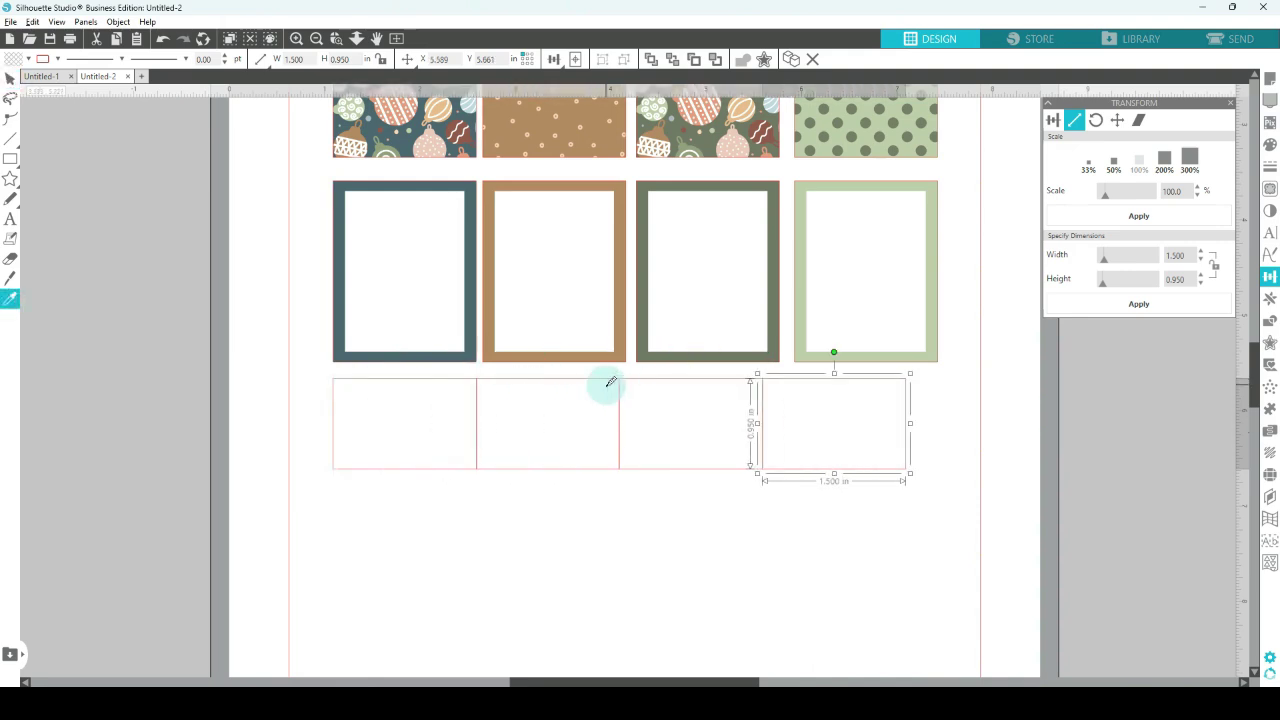
- Align the three copied small rectangles under the light green, dark green and brown frames
{"action": "left_click_drag", "start_coordinate": [808, 387], "coordinate": [840, 387]}
{"action": "left_click", "coordinate": [640, 383]}
{"action": "left_click_drag", "start_coordinate": [648, 384], "coordinate": [654, 380]}
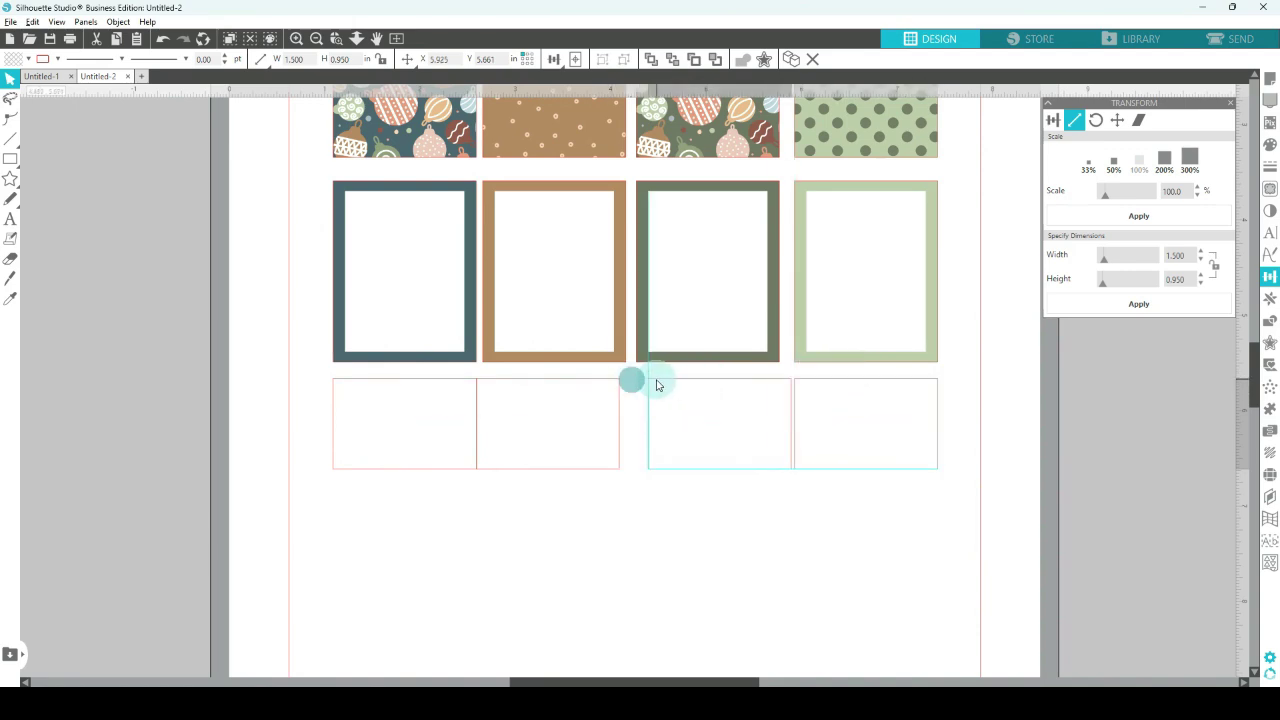
{"action": "left_click_drag", "start_coordinate": [566, 382], "coordinate": [573, 385]}
- Fill the small box under the dark teal frame with the white bauble pattern from the Baubles set
{"action": "left_click", "coordinate": [429, 378]}
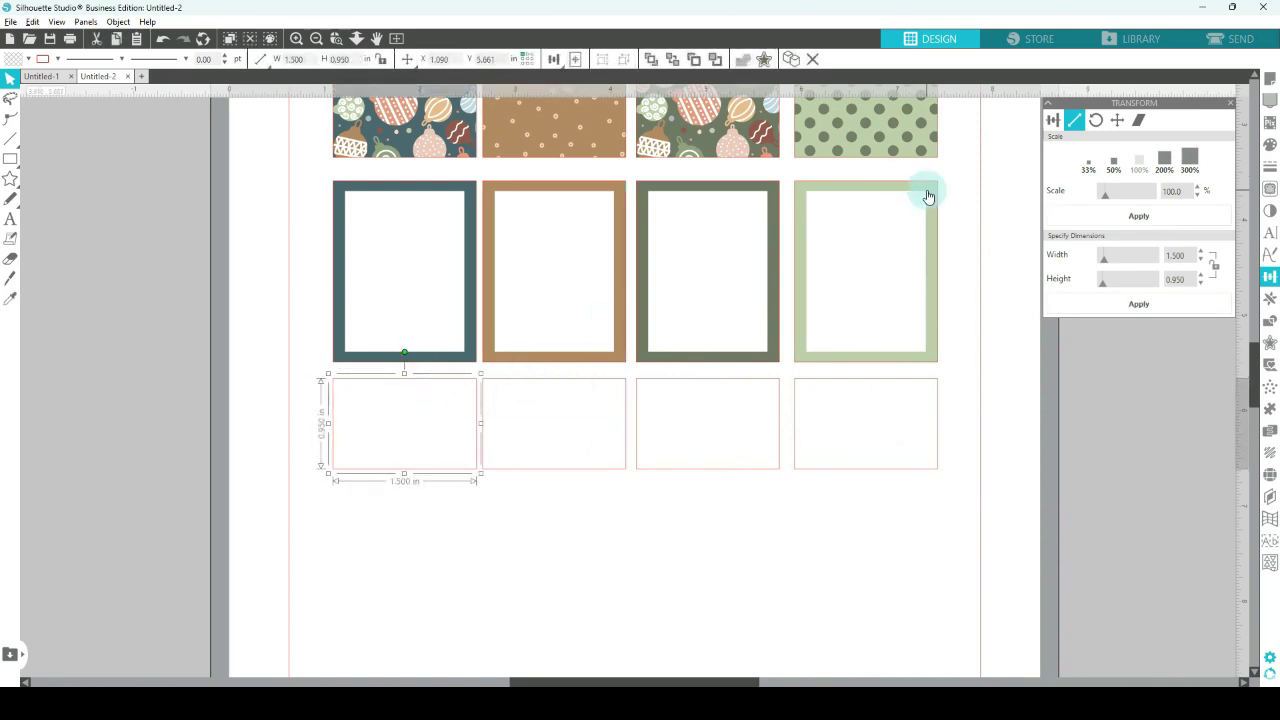
{"action": "left_click", "coordinate": [1271, 146]}
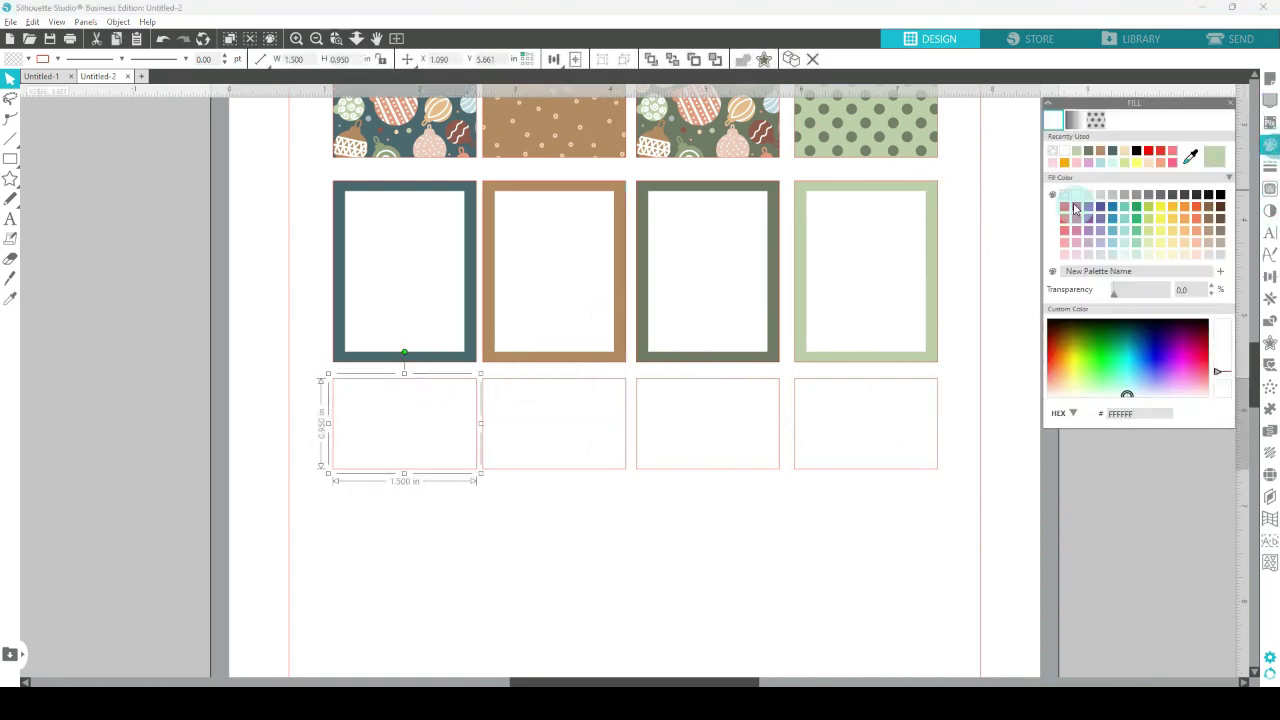
{"action": "left_click", "coordinate": [1096, 120]}
{"action": "scroll", "coordinate": [1230, 244], "scroll_direction": "down", "scroll_amount": 8}
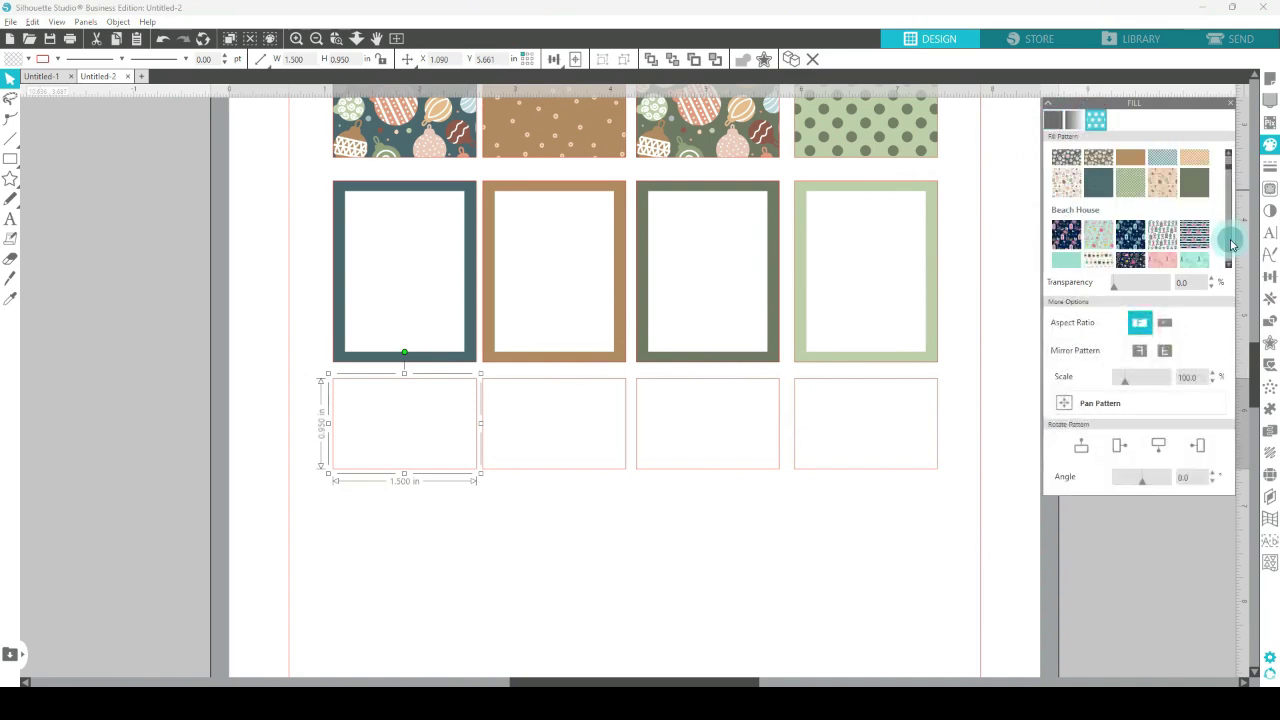
{"action": "left_click", "coordinate": [1228, 150]}
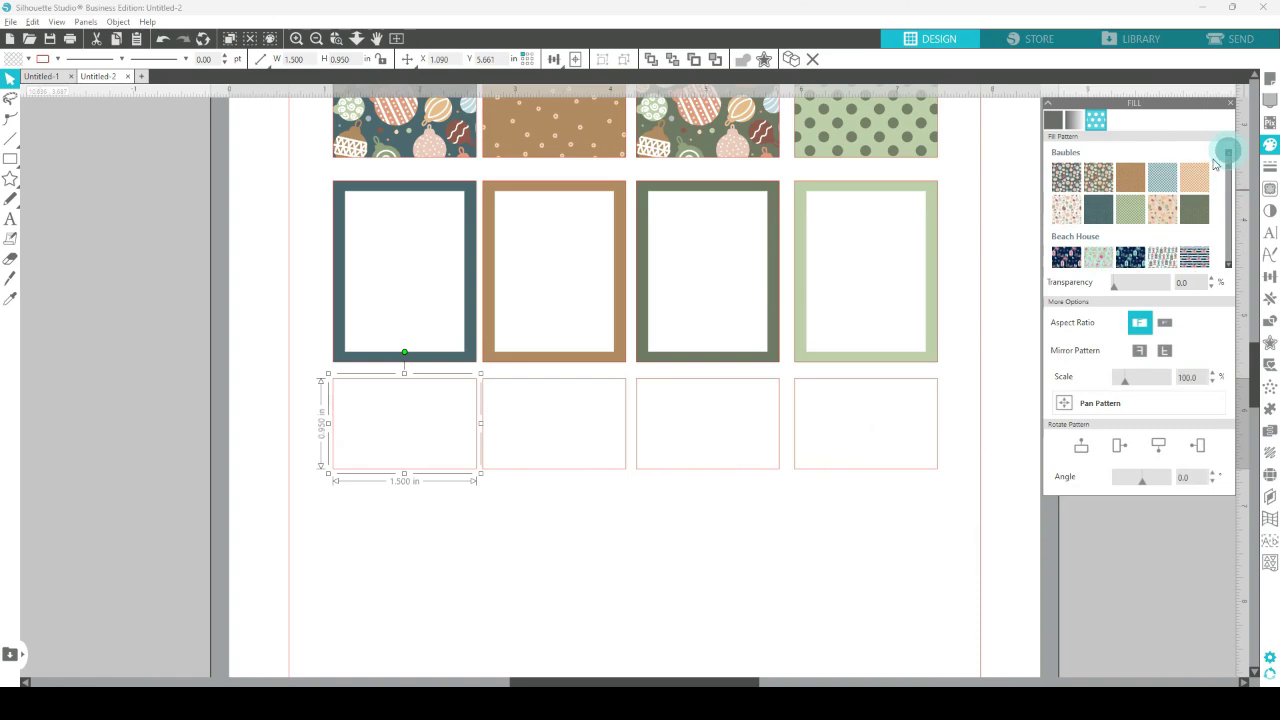
{"action": "left_click", "coordinate": [1066, 208]}
- Fill the other three small boxes with the dark teal speckled, peach bauble and light blue dotted patterns, in that order
{"action": "left_click", "coordinate": [513, 383]}
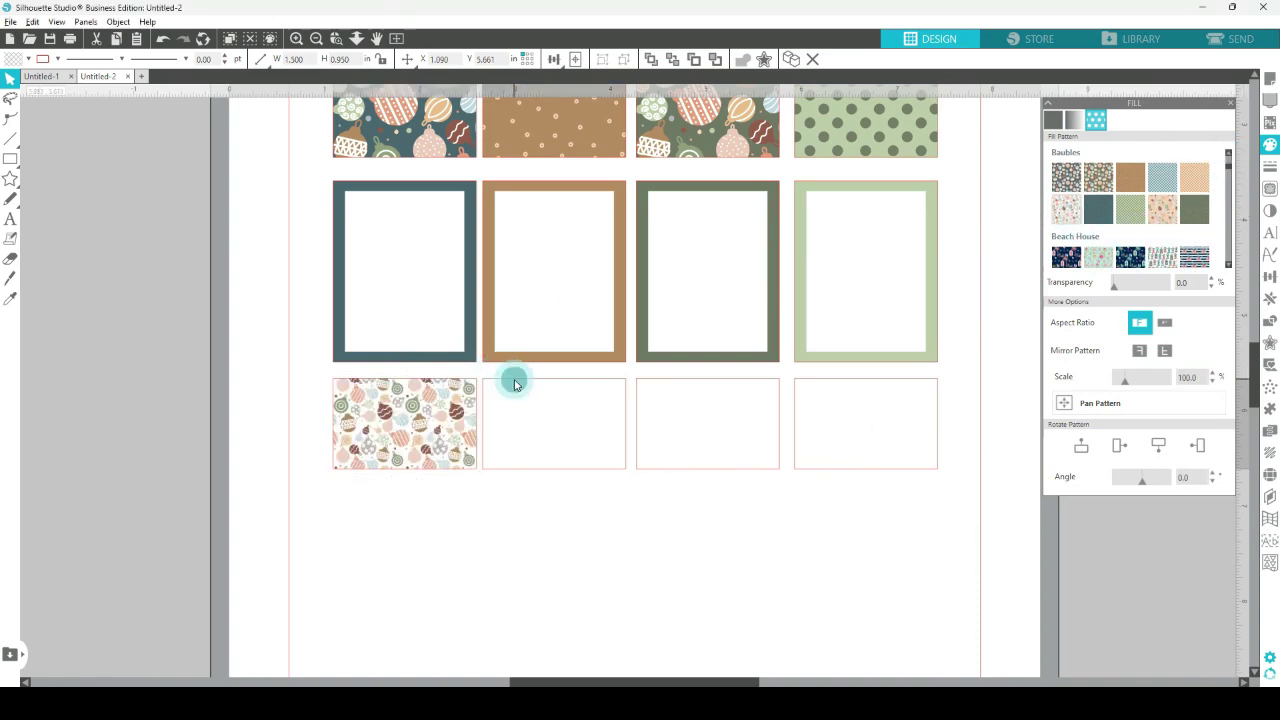
{"action": "left_click", "coordinate": [1122, 215]}
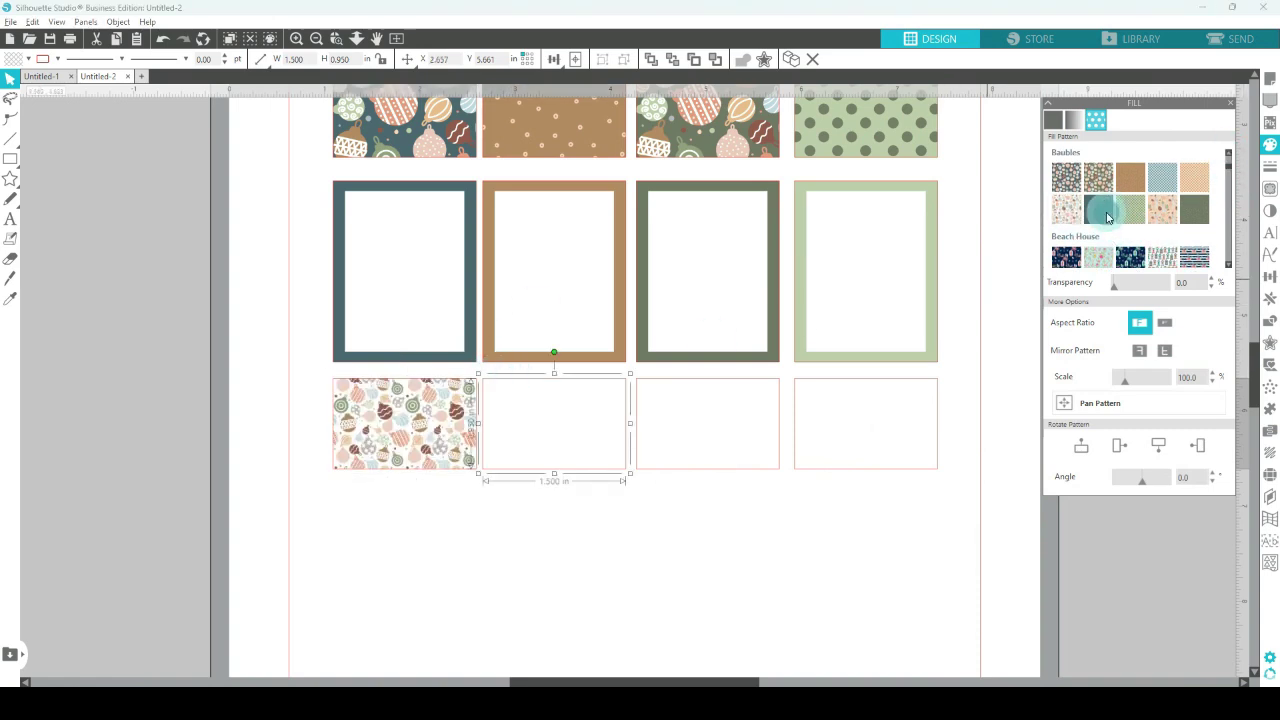
{"action": "left_click", "coordinate": [1098, 208]}
{"action": "left_click", "coordinate": [665, 379]}
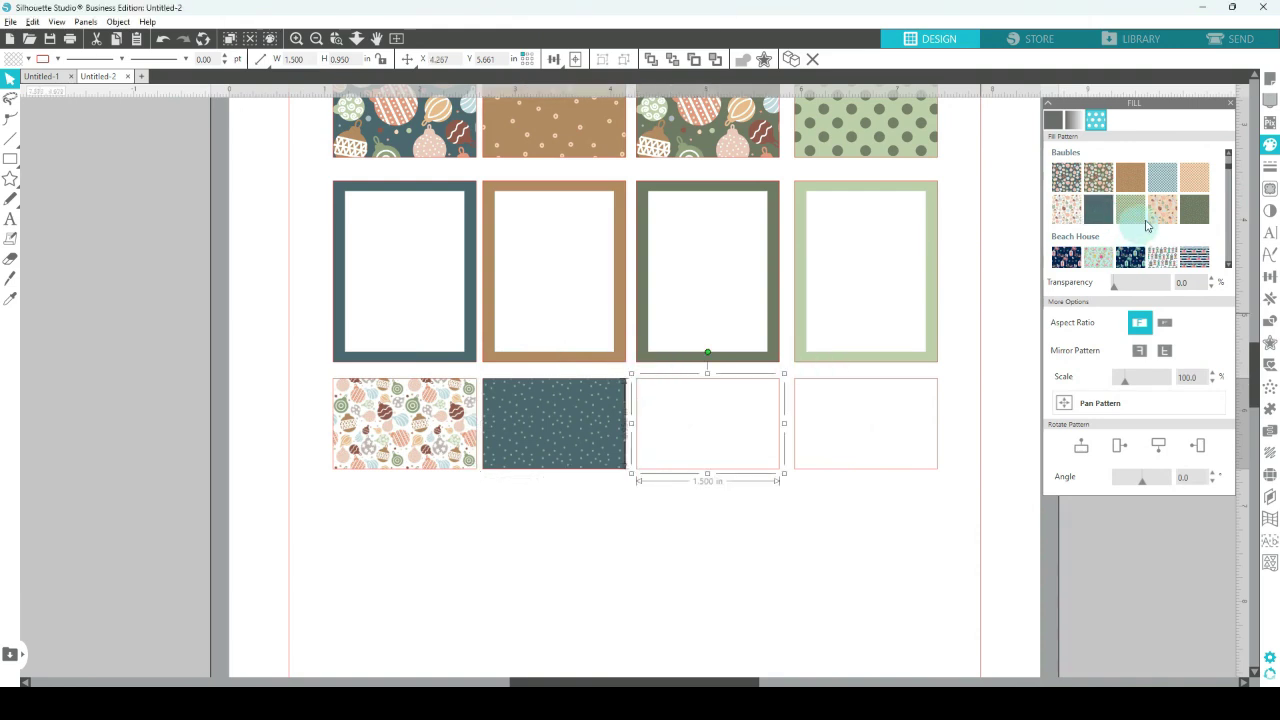
{"action": "left_click", "coordinate": [1160, 212]}
{"action": "left_click", "coordinate": [811, 378]}
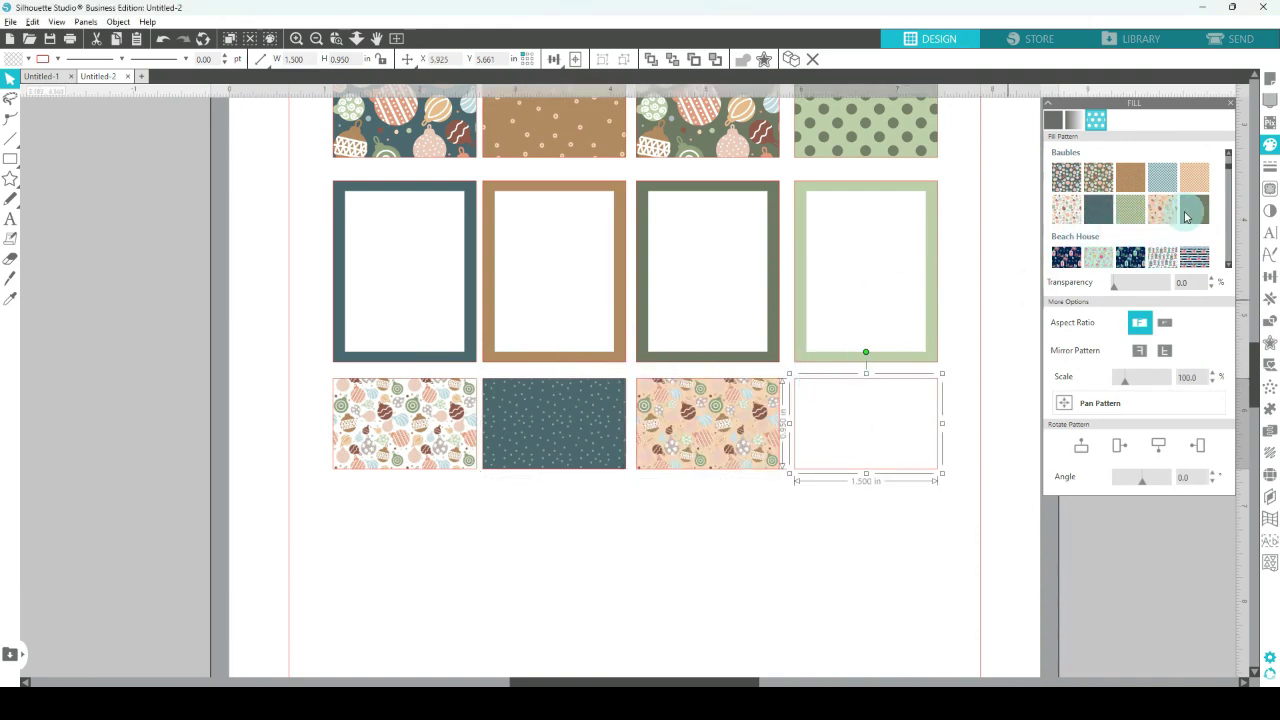
{"action": "left_click", "coordinate": [1166, 179]}
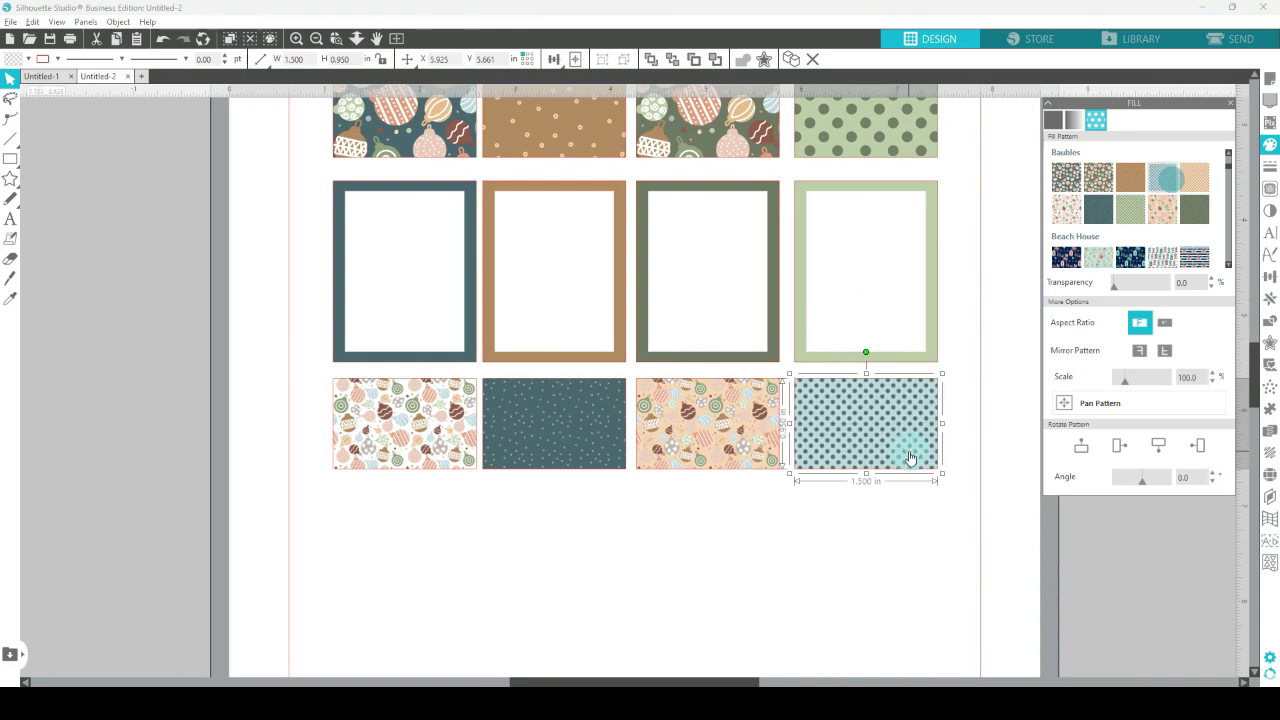
- Set the pattern scale of the white bauble box to 300%
{"action": "left_click", "coordinate": [405, 455]}
{"action": "left_click", "coordinate": [1186, 376]}
{"action": "double_click", "coordinate": [1187, 376]}
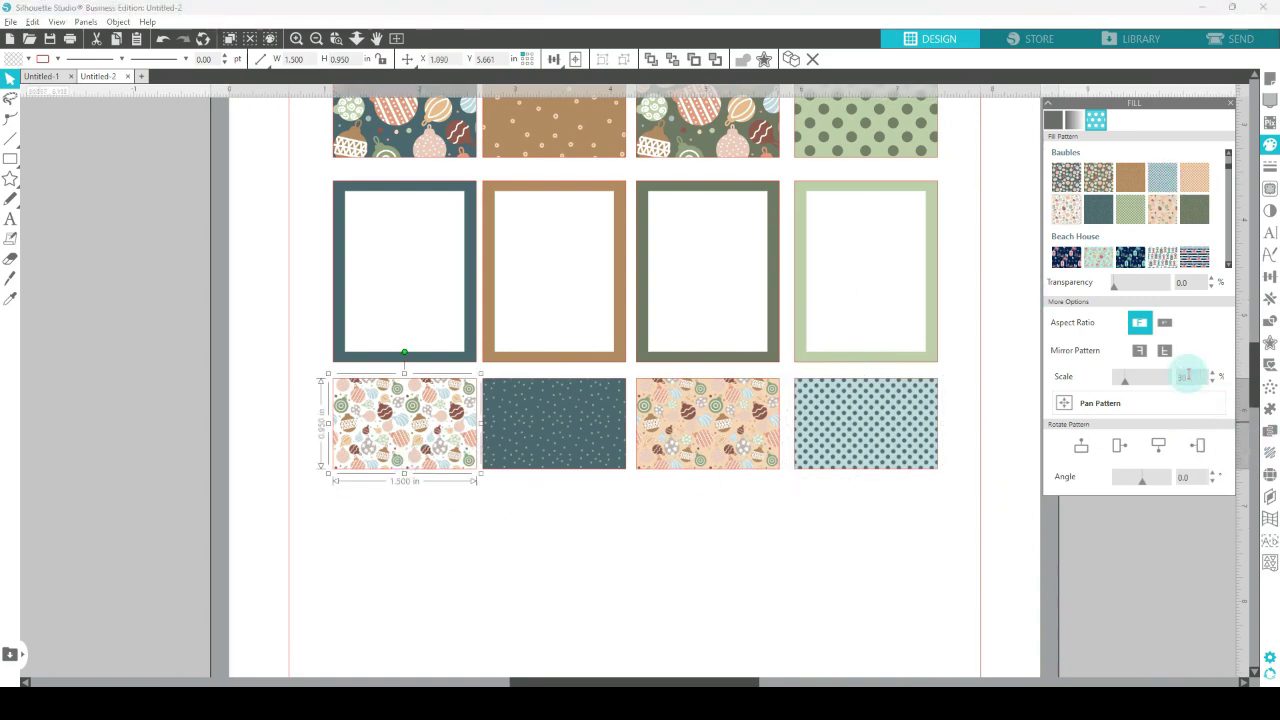
{"action": "type", "text": "300"}
{"action": "key", "text": "Return"}
- Set the pattern scale of the small dark teal speckled box to 500%
{"action": "left_click", "coordinate": [568, 430]}
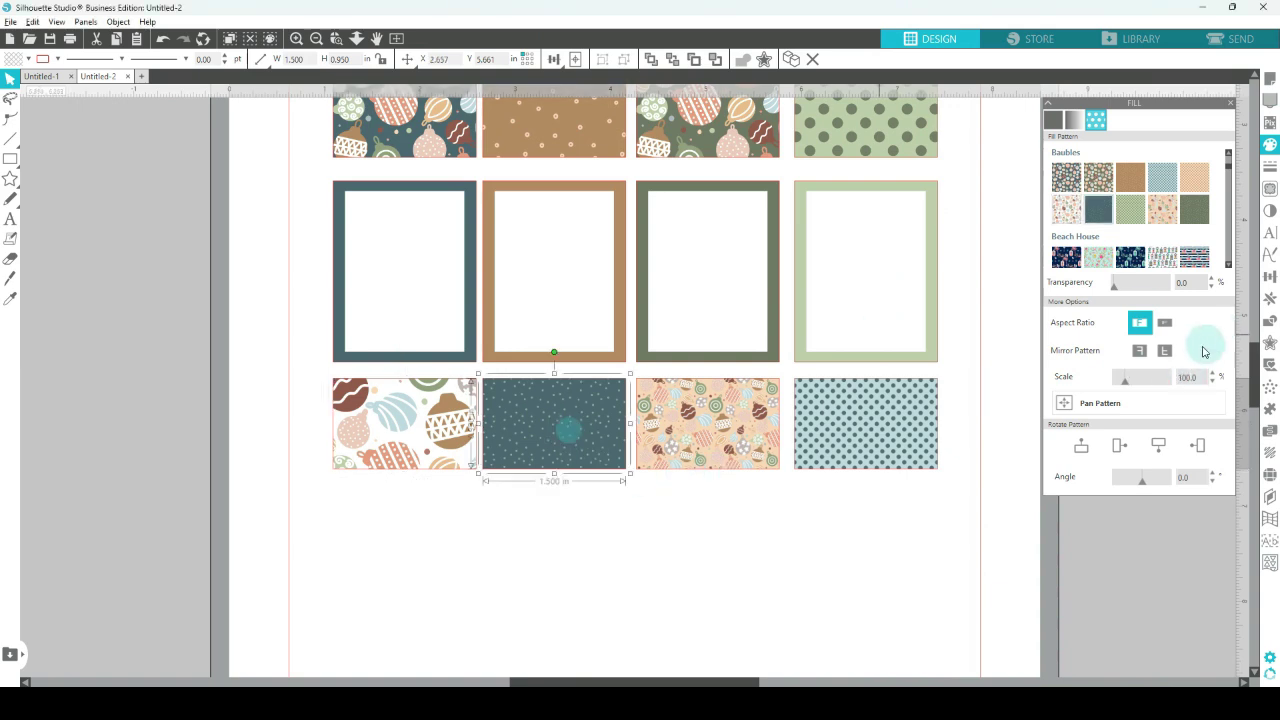
{"action": "left_click", "coordinate": [1193, 374]}
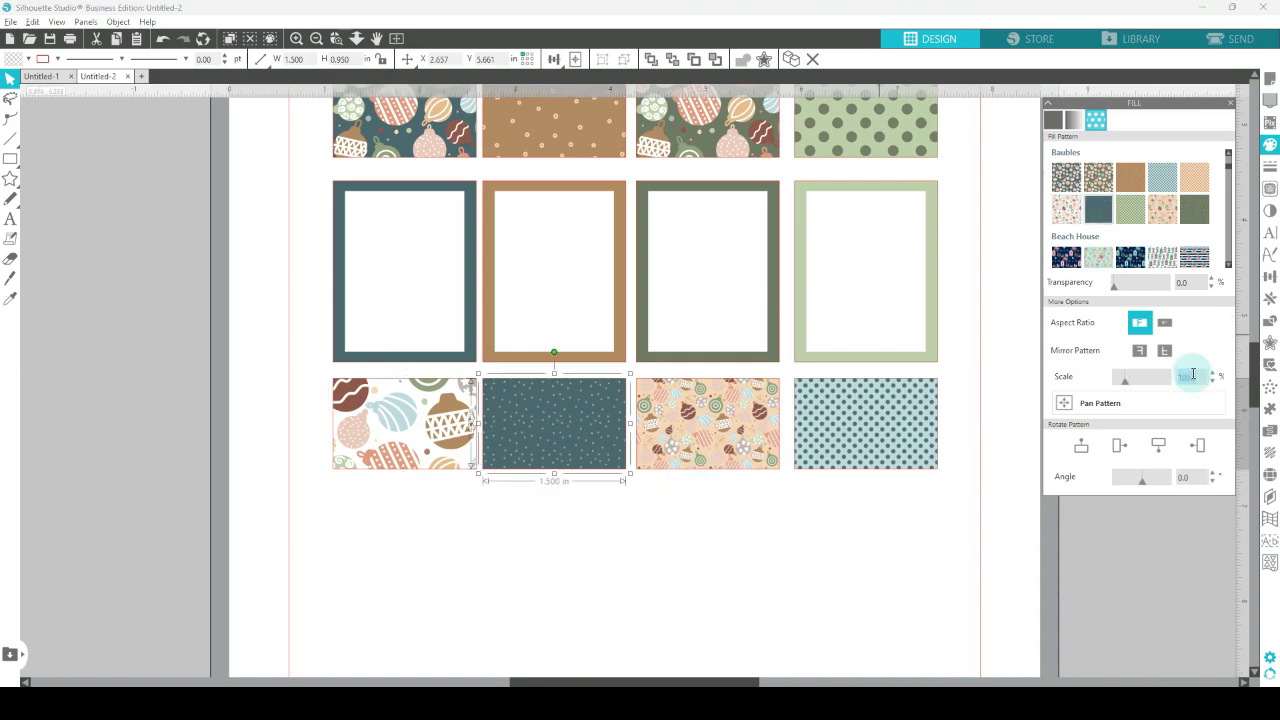
{"action": "type", "text": "300"}
{"action": "key", "text": "Return"}
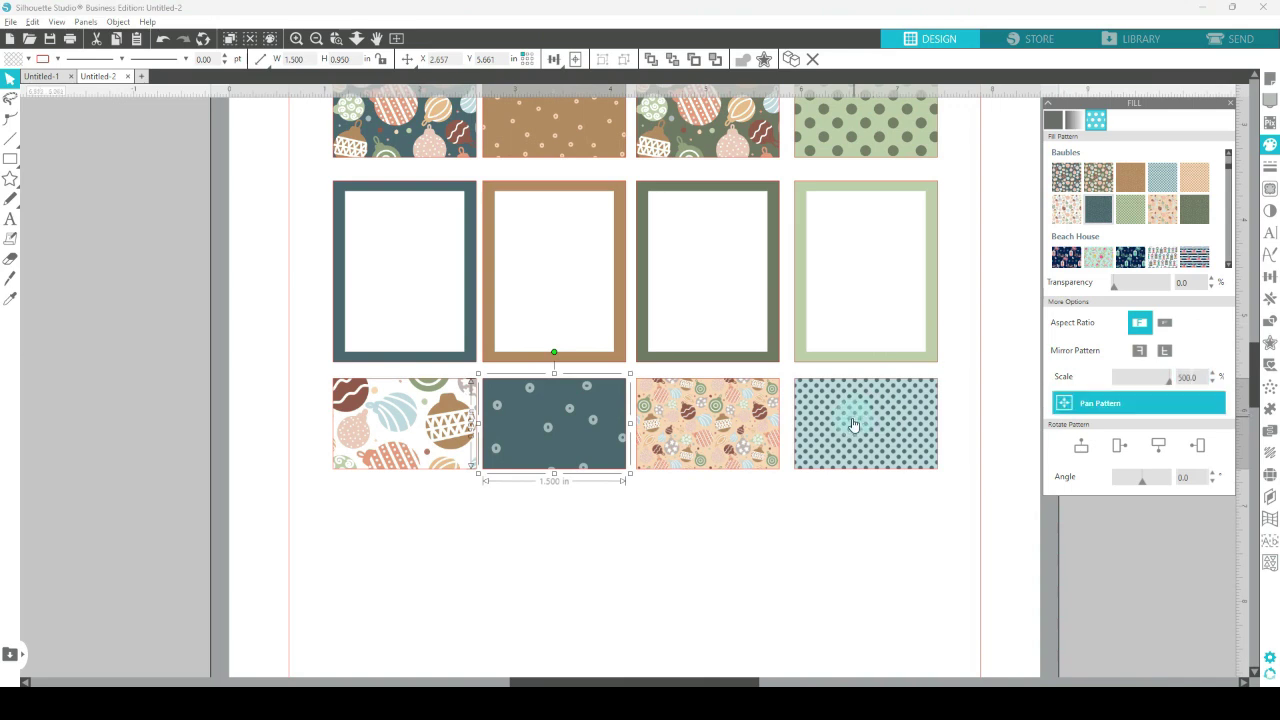
- Enlarge the peach bauble box's pattern, trying 300% and settling on a scale of 200%
{"action": "left_click", "coordinate": [750, 418]}
{"action": "left_click", "coordinate": [1195, 376]}
{"action": "left_click", "coordinate": [1195, 376]}
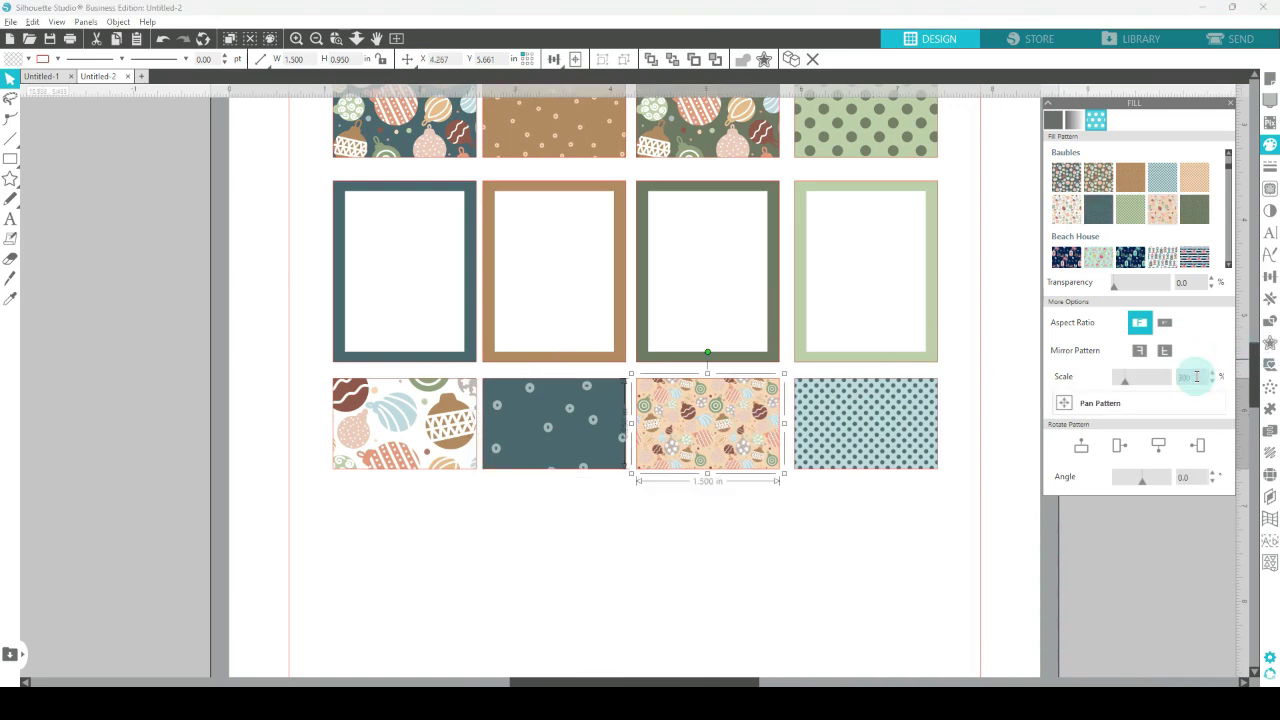
{"action": "type", "text": "300"}
{"action": "key", "text": "Return"}
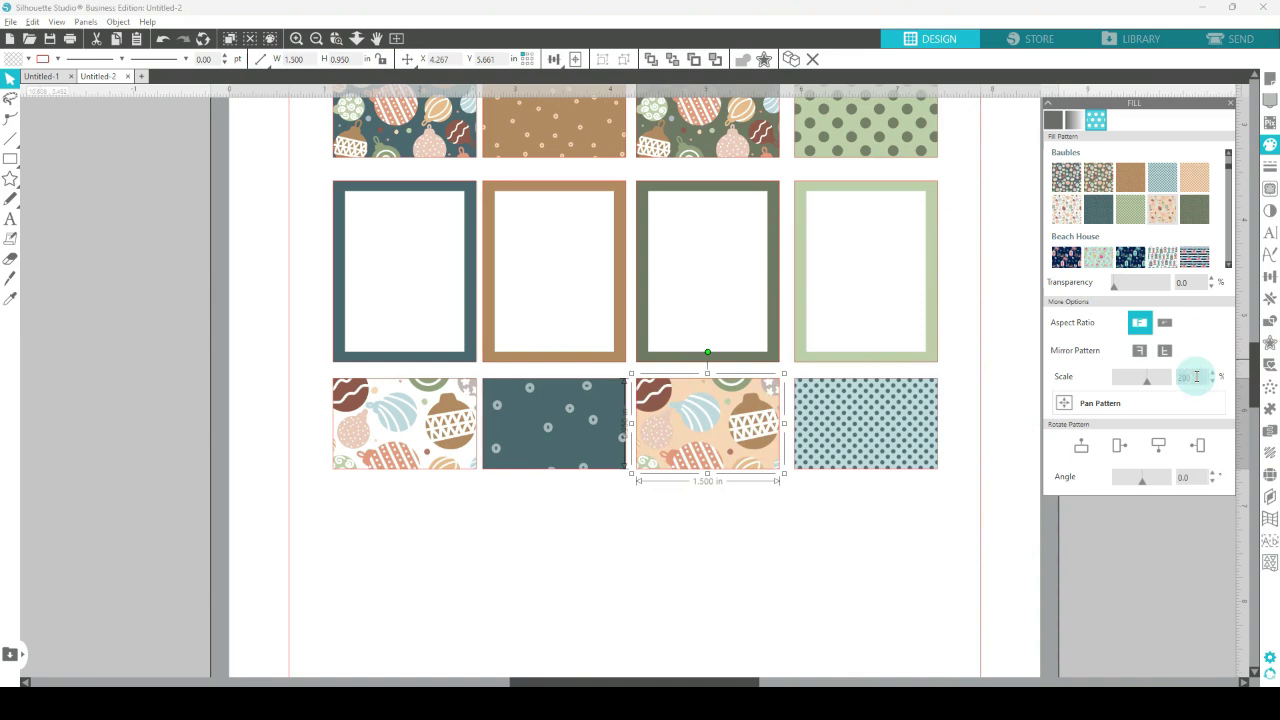
{"action": "key", "text": "Return"}
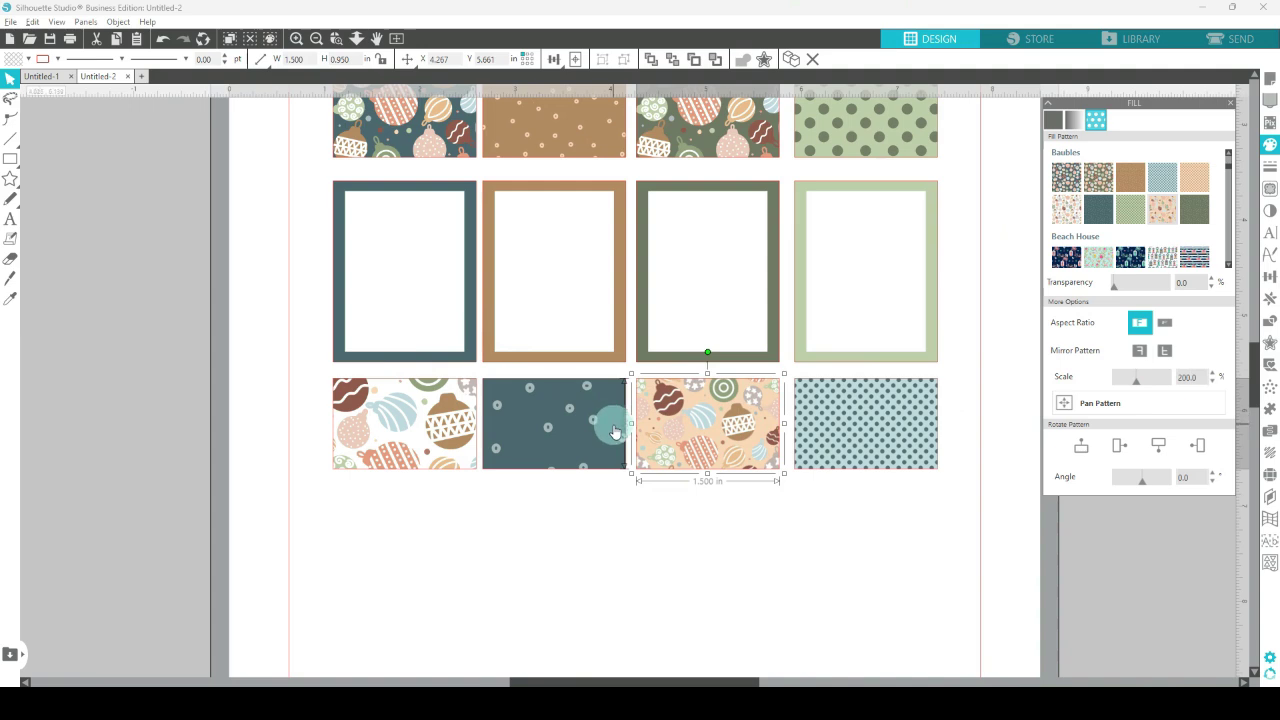
- Pan the pattern inside the dark green bauble box of the upper row so its baubles sit differently from the dark teal box
{"action": "scroll", "coordinate": [615, 430], "scroll_direction": "up", "scroll_amount": 3}
{"action": "left_click", "coordinate": [670, 230]}
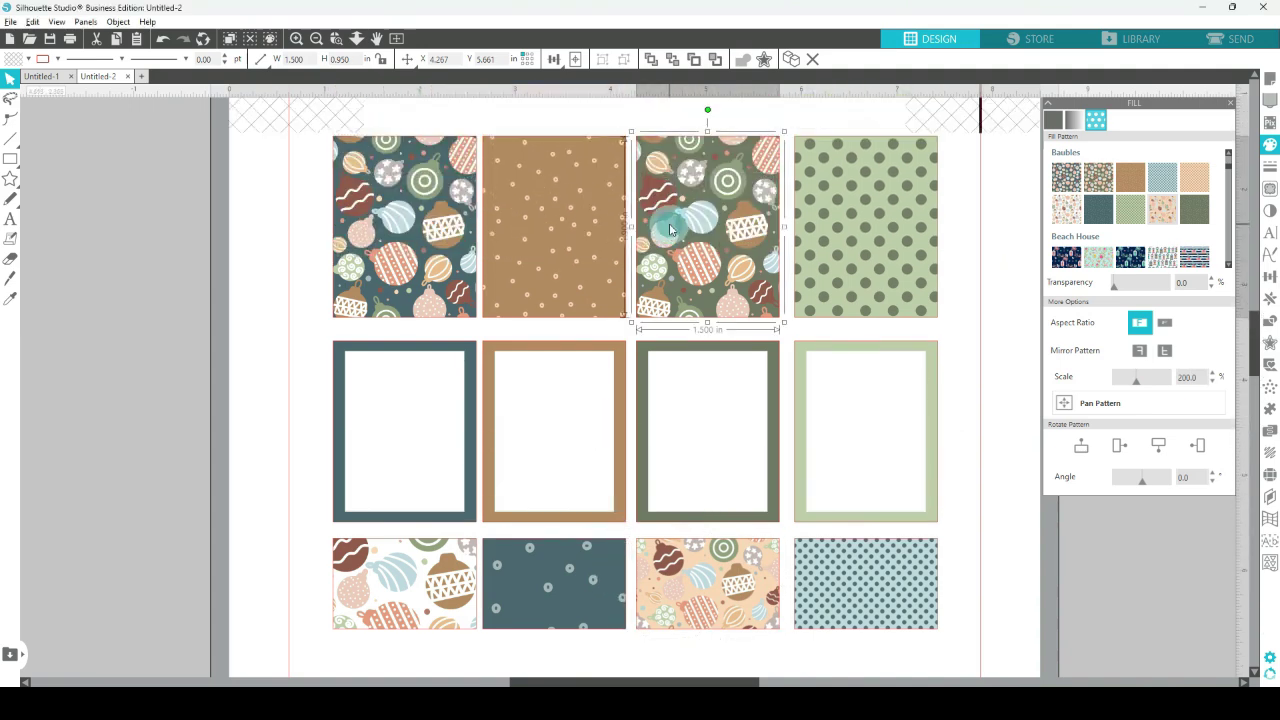
{"action": "left_click", "coordinate": [1066, 404]}
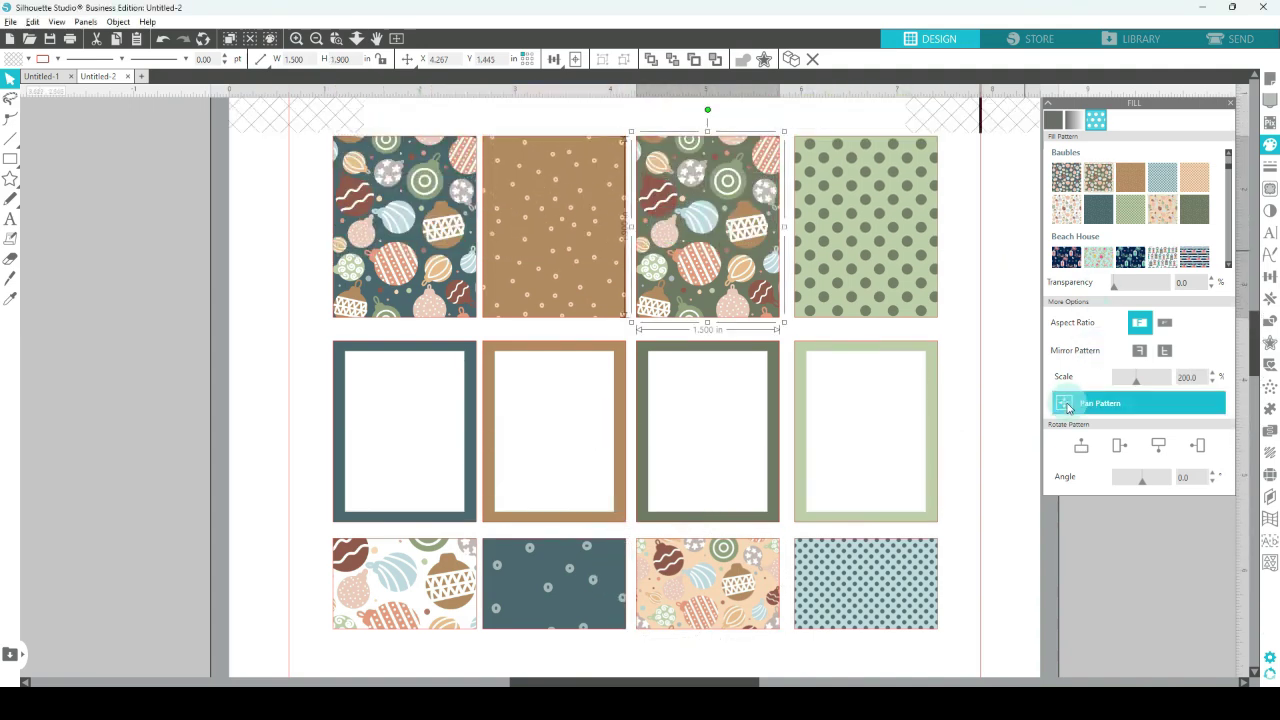
{"action": "left_click", "coordinate": [707, 230]}
{"action": "left_click_drag", "start_coordinate": [705, 233], "coordinate": [632, 272]}
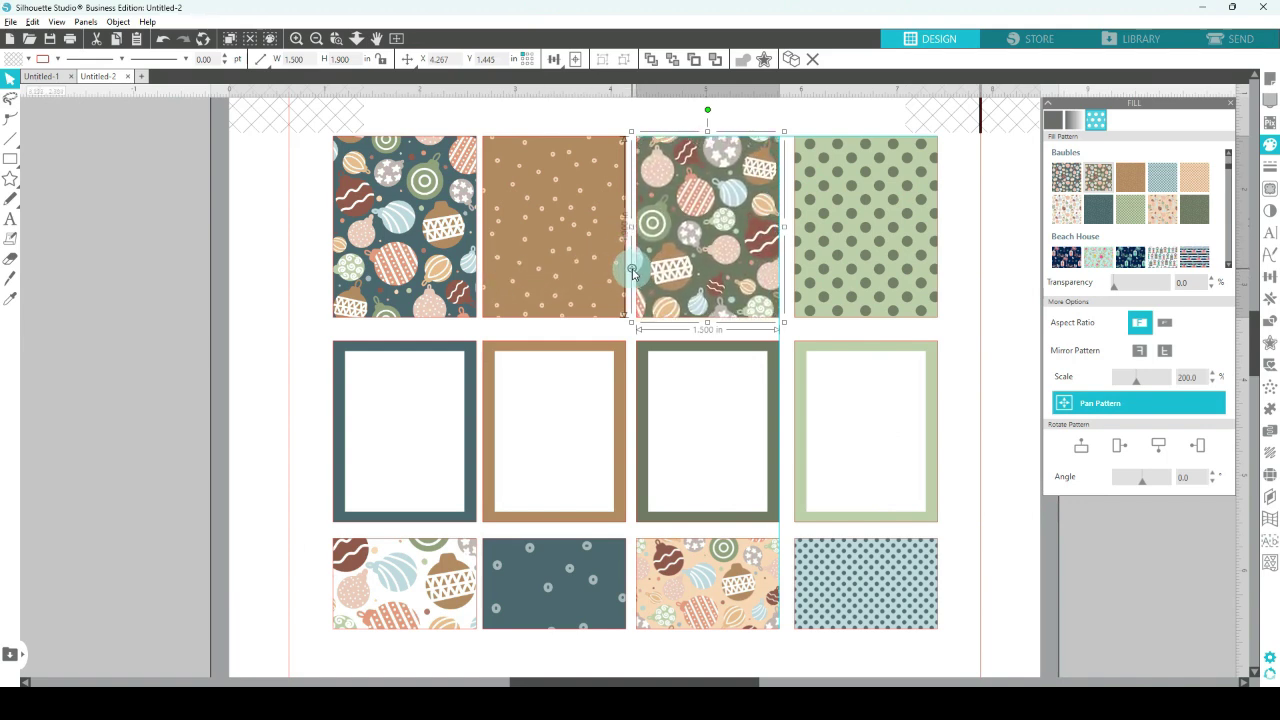
{"action": "left_click", "coordinate": [283, 394]}
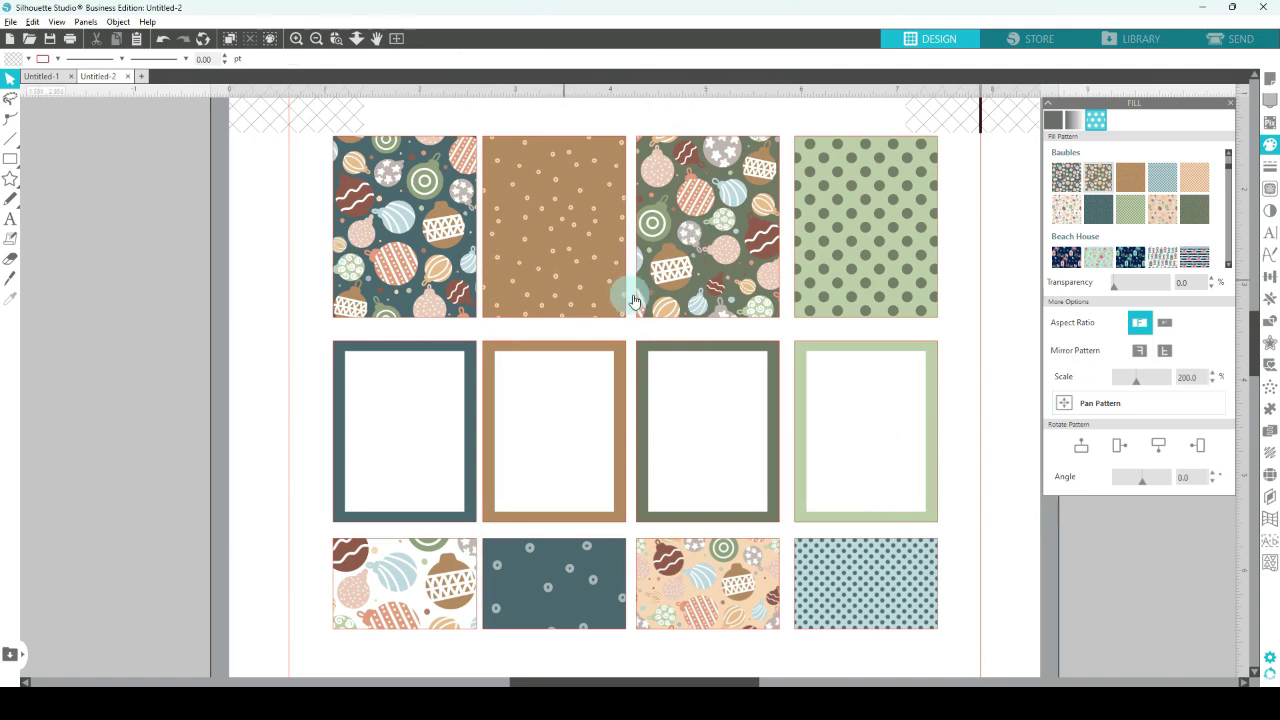
- Set the pattern scale of the light blue dotted box to 200%
{"action": "scroll", "coordinate": [731, 376], "scroll_direction": "down", "scroll_amount": 4}
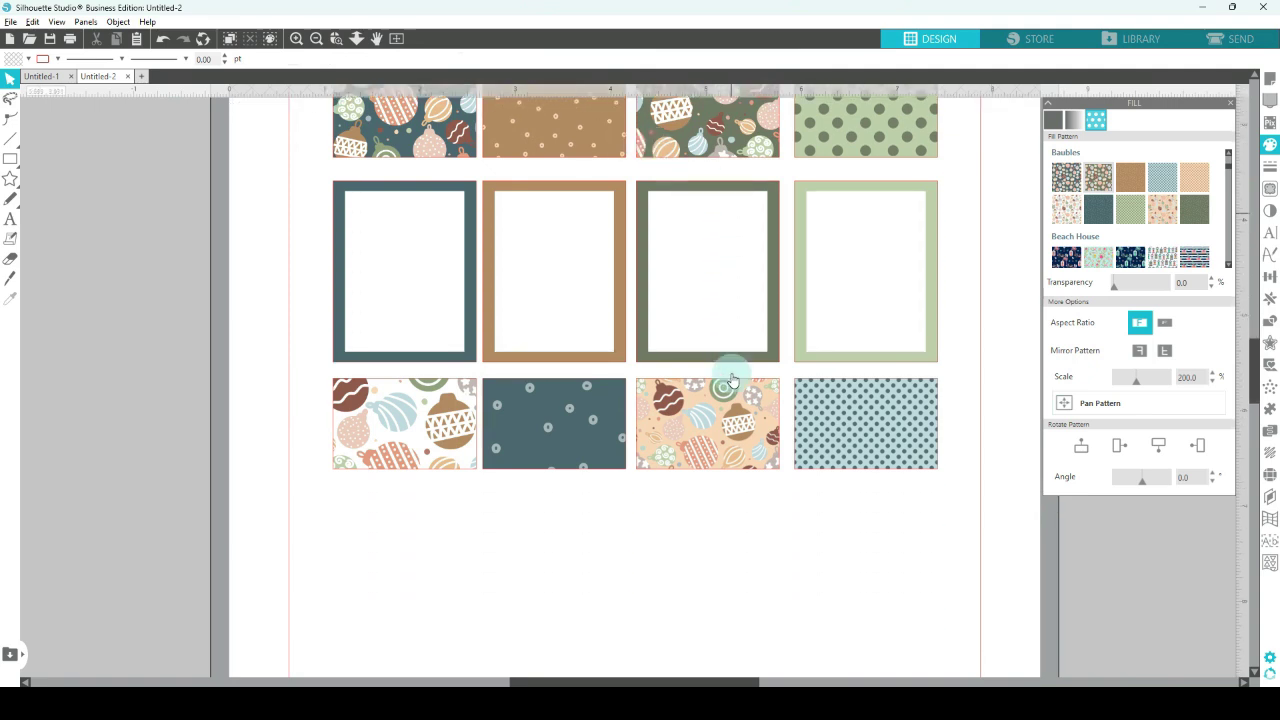
{"action": "scroll", "coordinate": [731, 376], "scroll_direction": "down", "scroll_amount": 4}
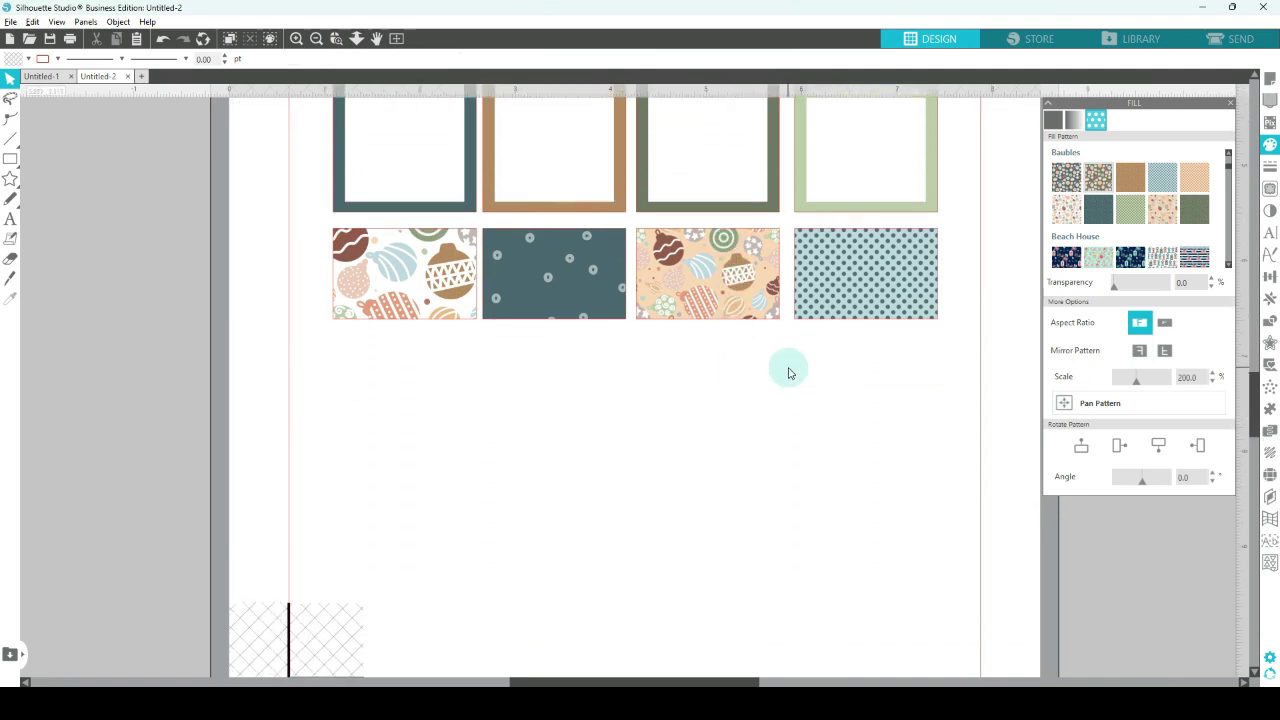
{"action": "left_click", "coordinate": [899, 270]}
{"action": "left_click", "coordinate": [1185, 376]}
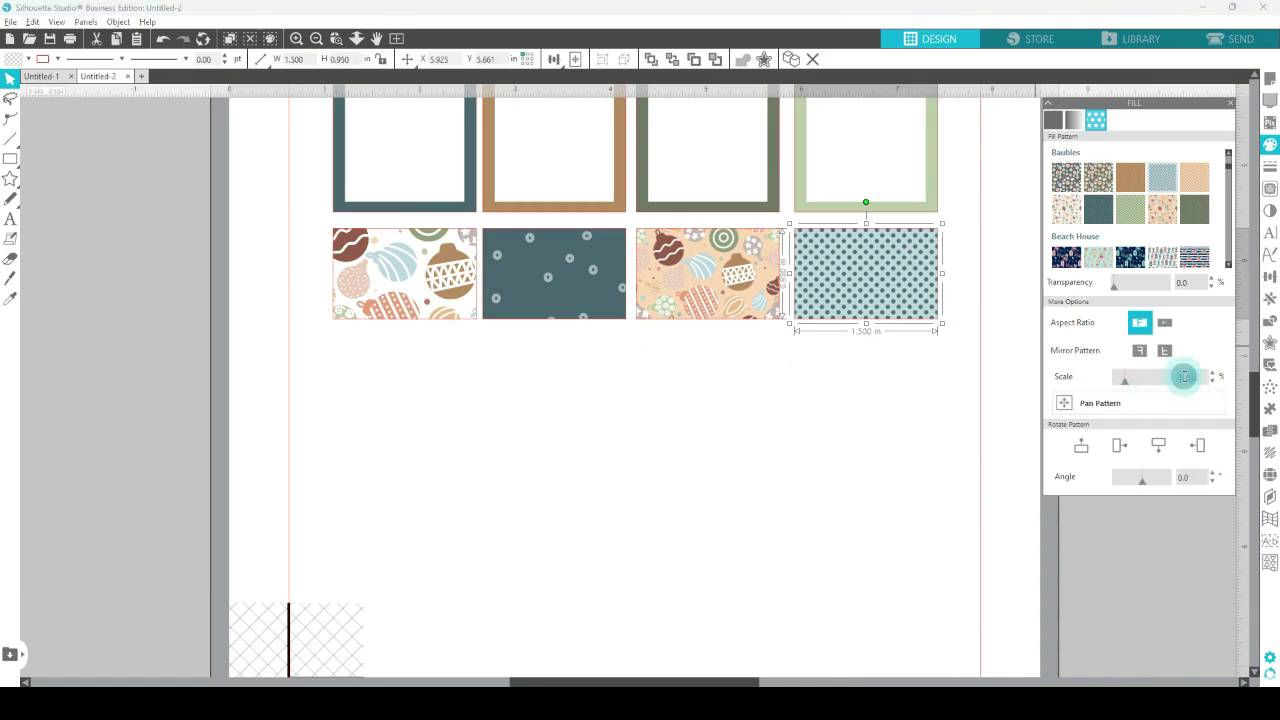
{"action": "left_click", "coordinate": [757, 406]}
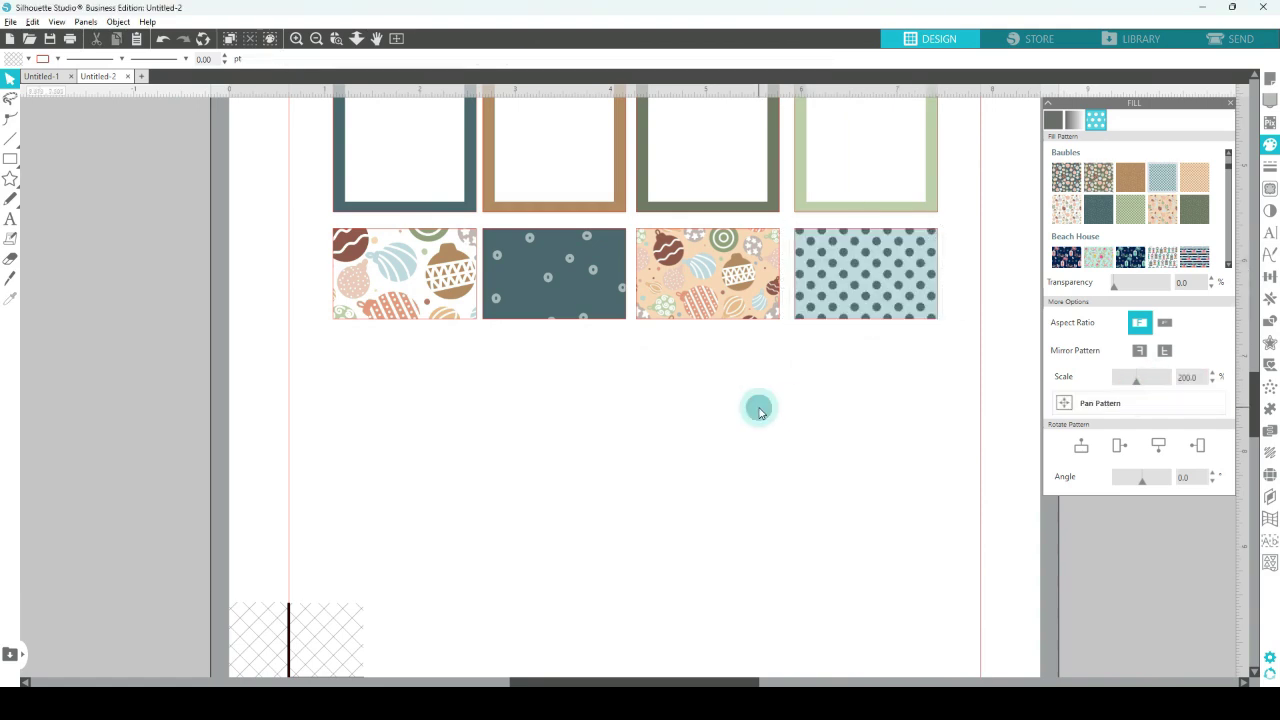
- Check the layout and size of the narrow dotted strips in the Untitled-1 example and return to Untitled-2
{"action": "left_click", "coordinate": [44, 80]}
{"action": "scroll", "coordinate": [443, 388], "scroll_direction": "down", "scroll_amount": 3}
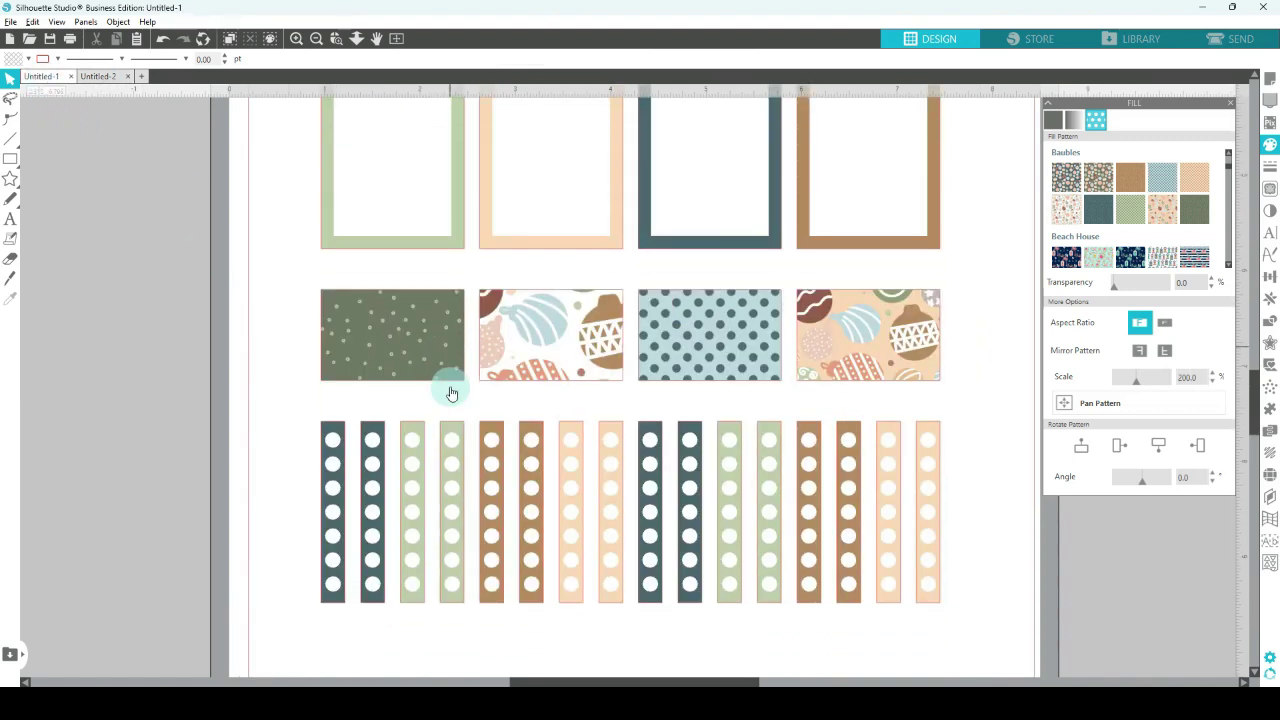
{"action": "left_click", "coordinate": [331, 405]}
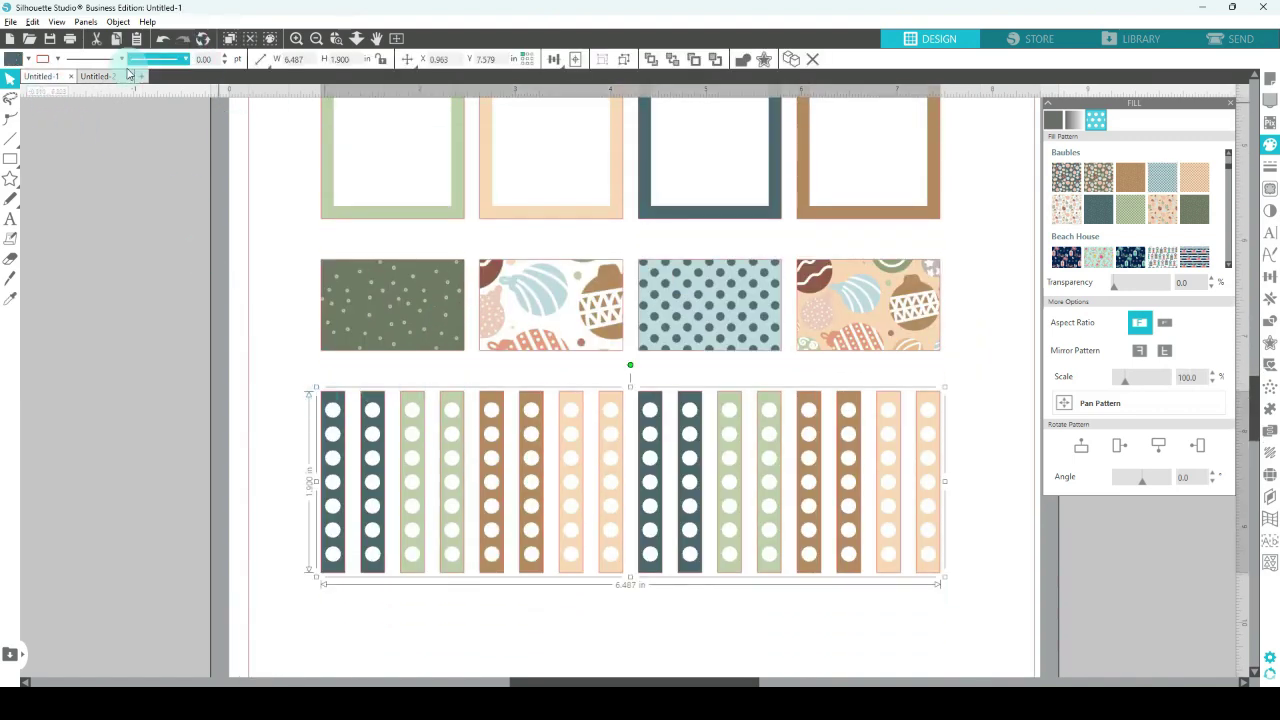
{"action": "left_click", "coordinate": [99, 77]}
{"action": "left_click", "coordinate": [356, 340]}
{"action": "left_click", "coordinate": [375, 370]}
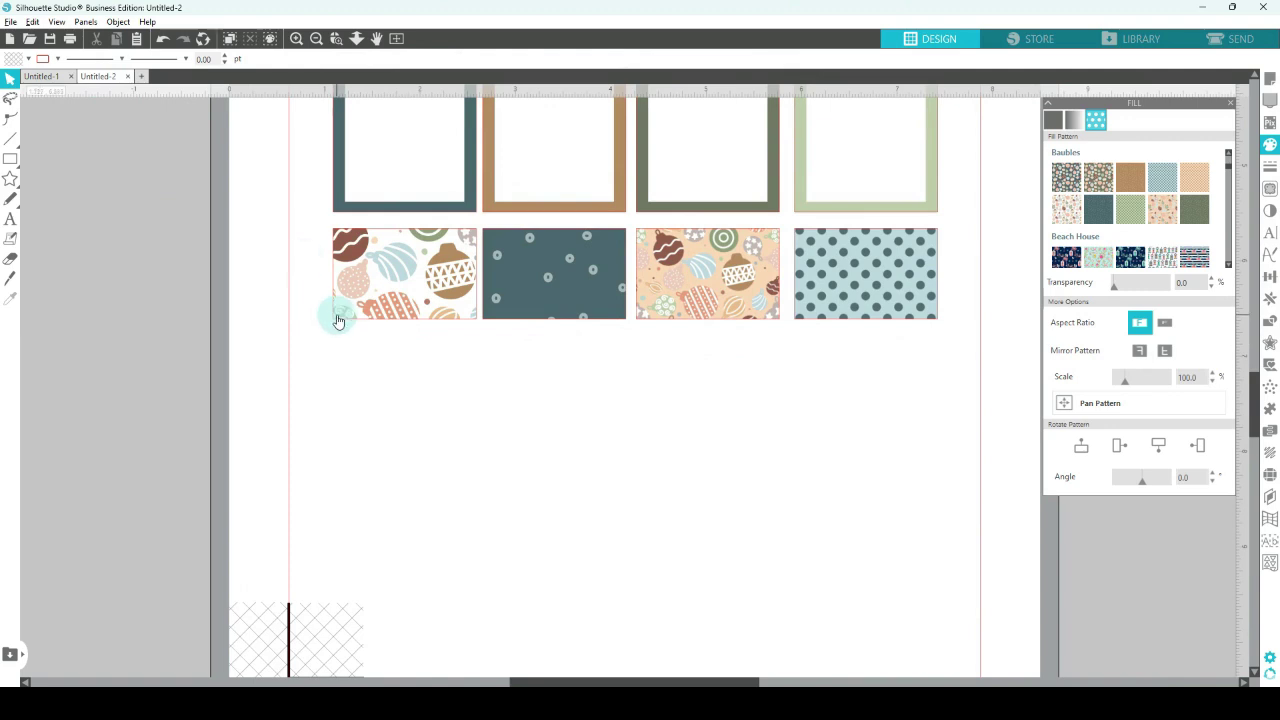
- Draw a tall narrow rectangle about 0.42 by 2.25 in in the empty area below the short patterned boxes
{"action": "mouse_move", "coordinate": [4, 168]}
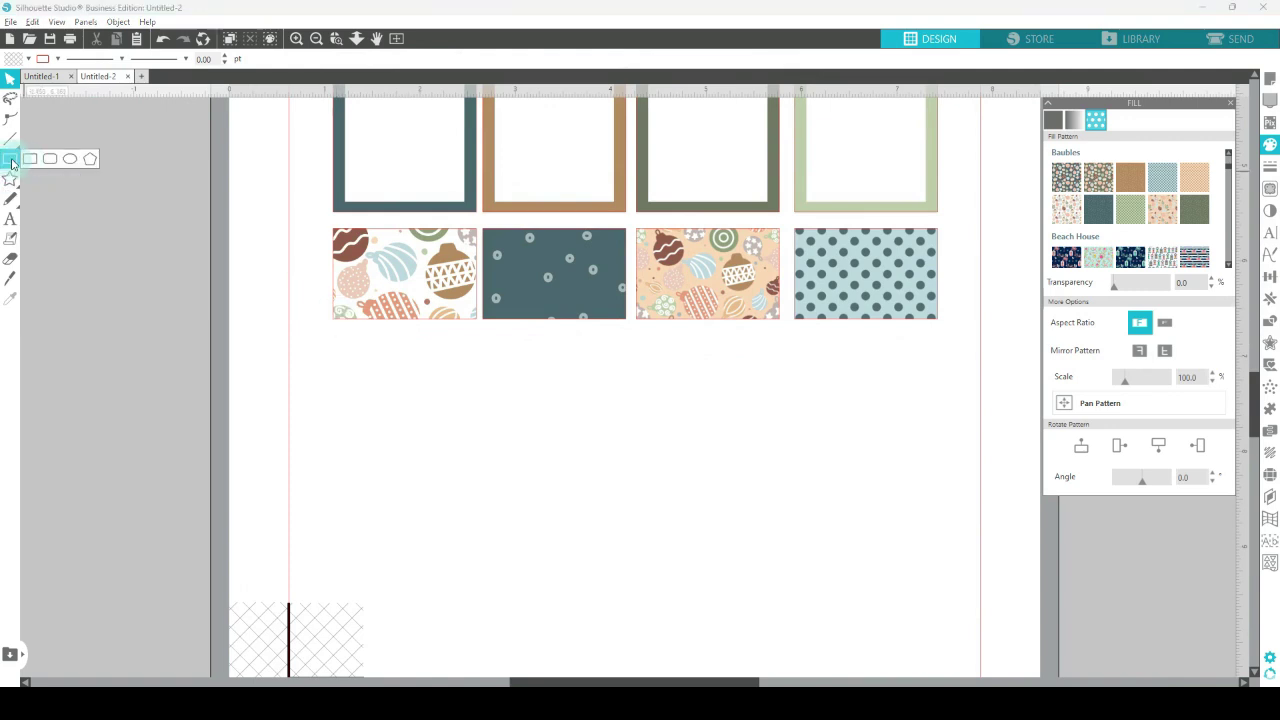
{"action": "left_click", "coordinate": [28, 159]}
{"action": "left_click_drag", "start_coordinate": [435, 342], "coordinate": [476, 555]}
{"action": "key", "text": "Escape"}
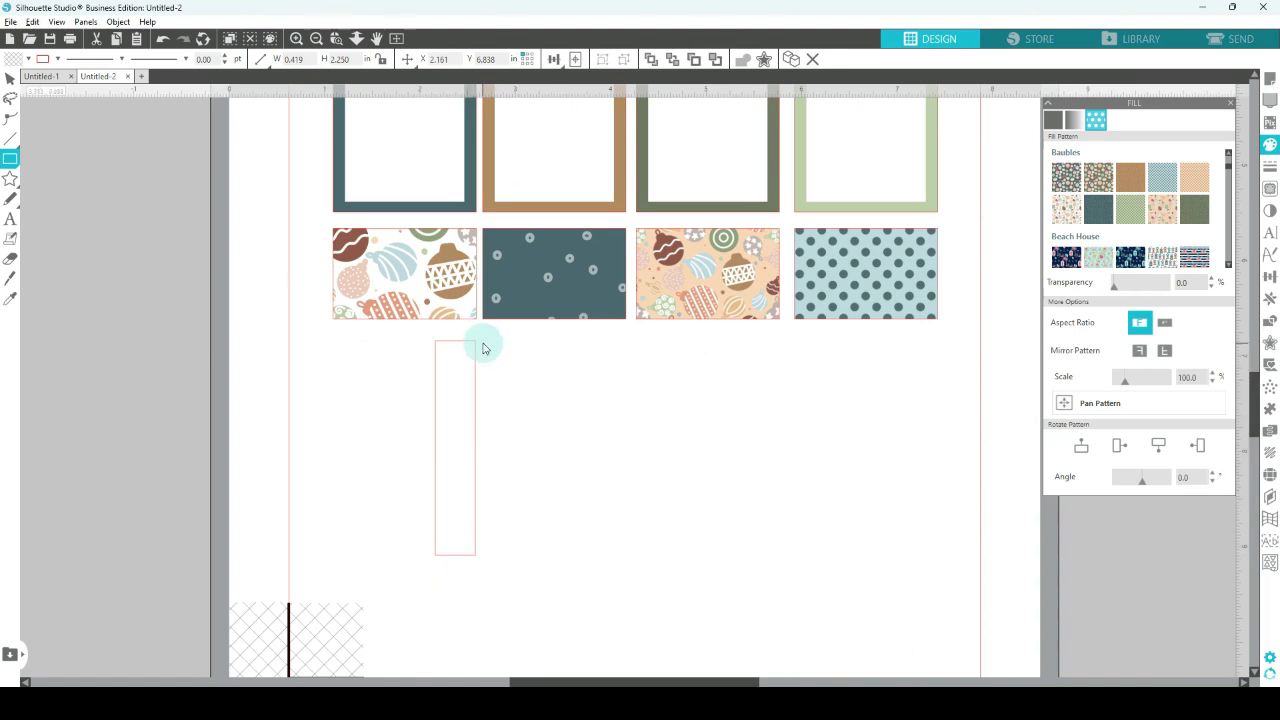
{"action": "left_click", "coordinate": [474, 343]}
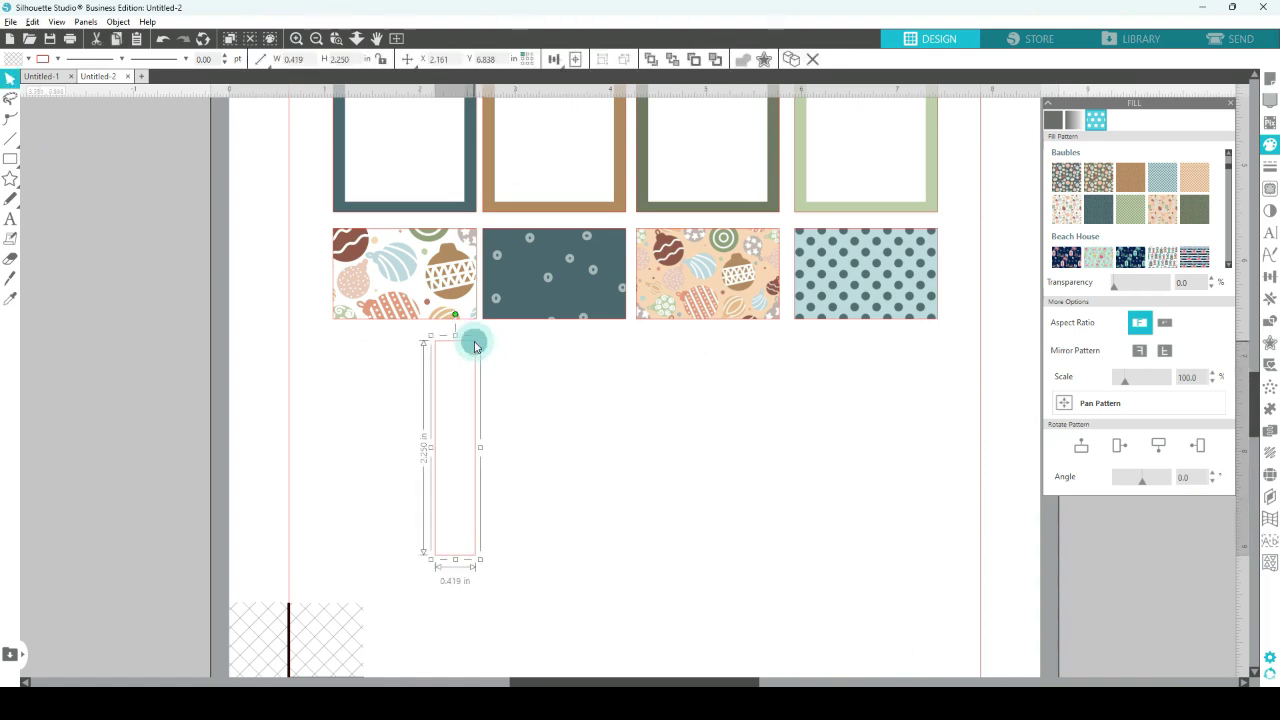
- Resize the narrow rectangle to 0.25 in wide and 1.9 in high
{"action": "left_click", "coordinate": [1270, 276]}
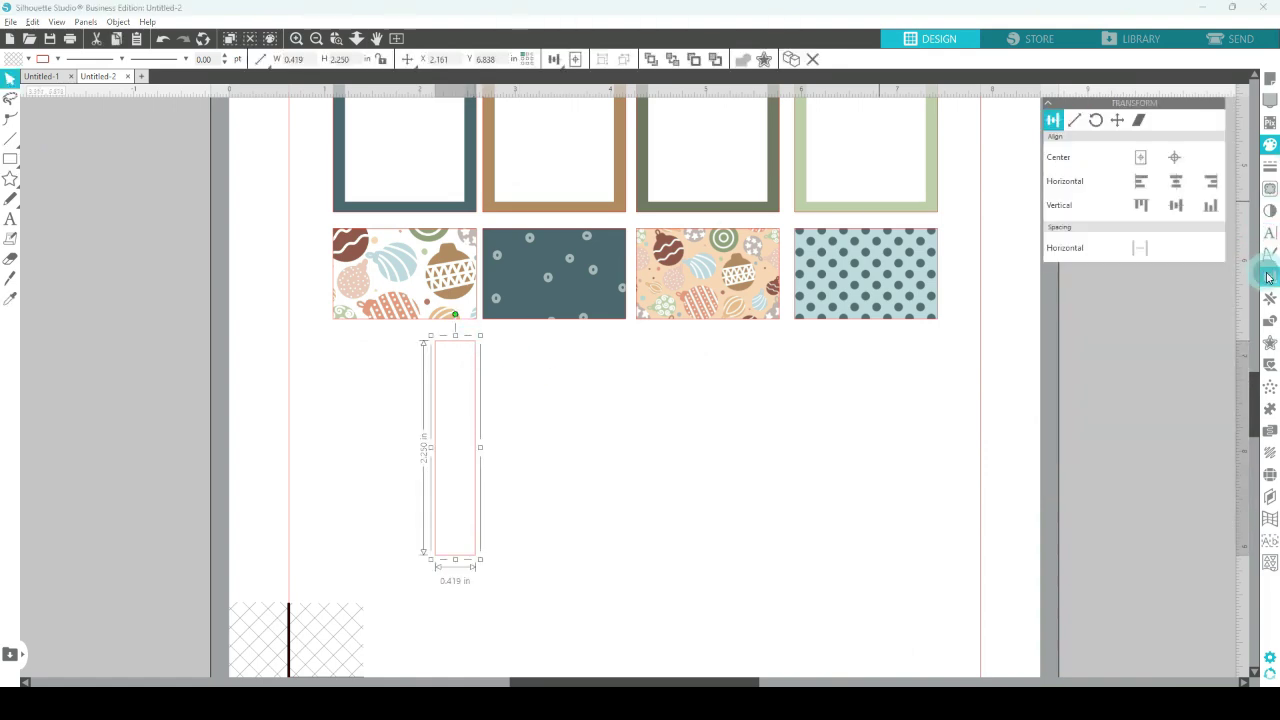
{"action": "left_click", "coordinate": [1074, 120]}
{"action": "left_click", "coordinate": [1180, 257]}
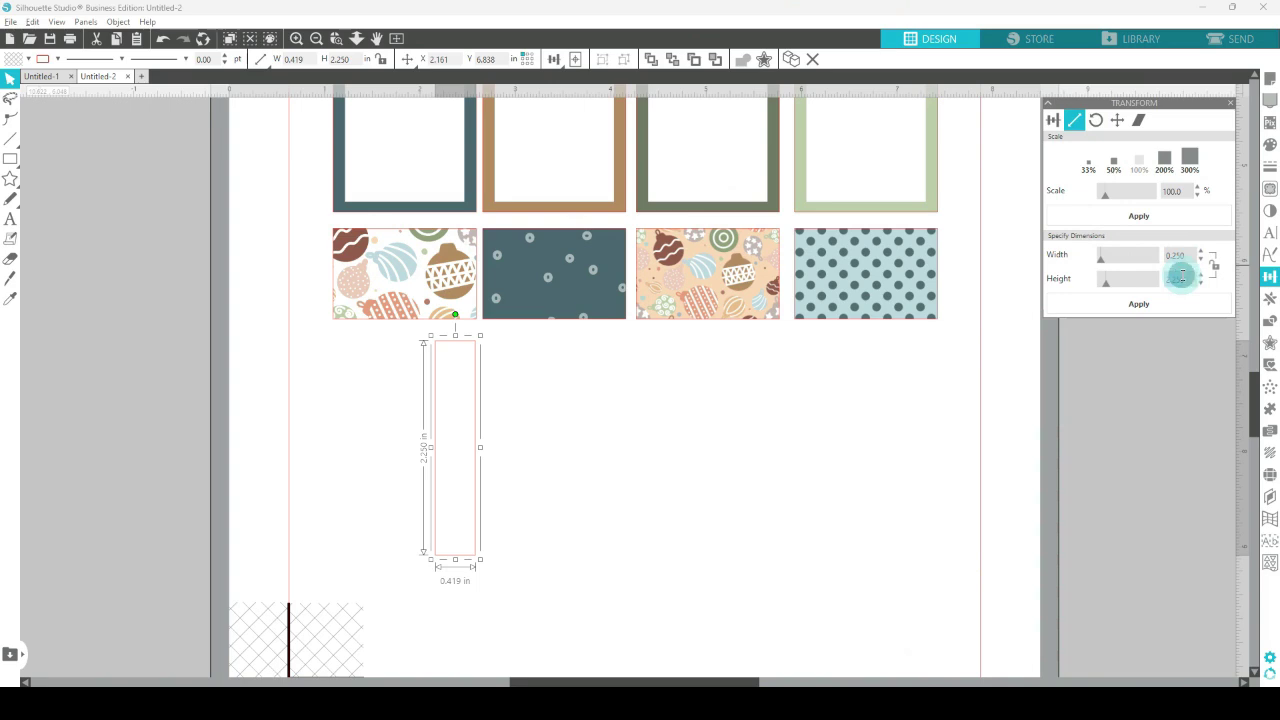
{"action": "left_click", "coordinate": [1140, 302]}
- Align the strip with the outer edge of the white bauble box, at about X 1.09 and Y 6.94 in, and fill it with dark teal
{"action": "left_click_drag", "start_coordinate": [462, 369], "coordinate": [351, 357]}
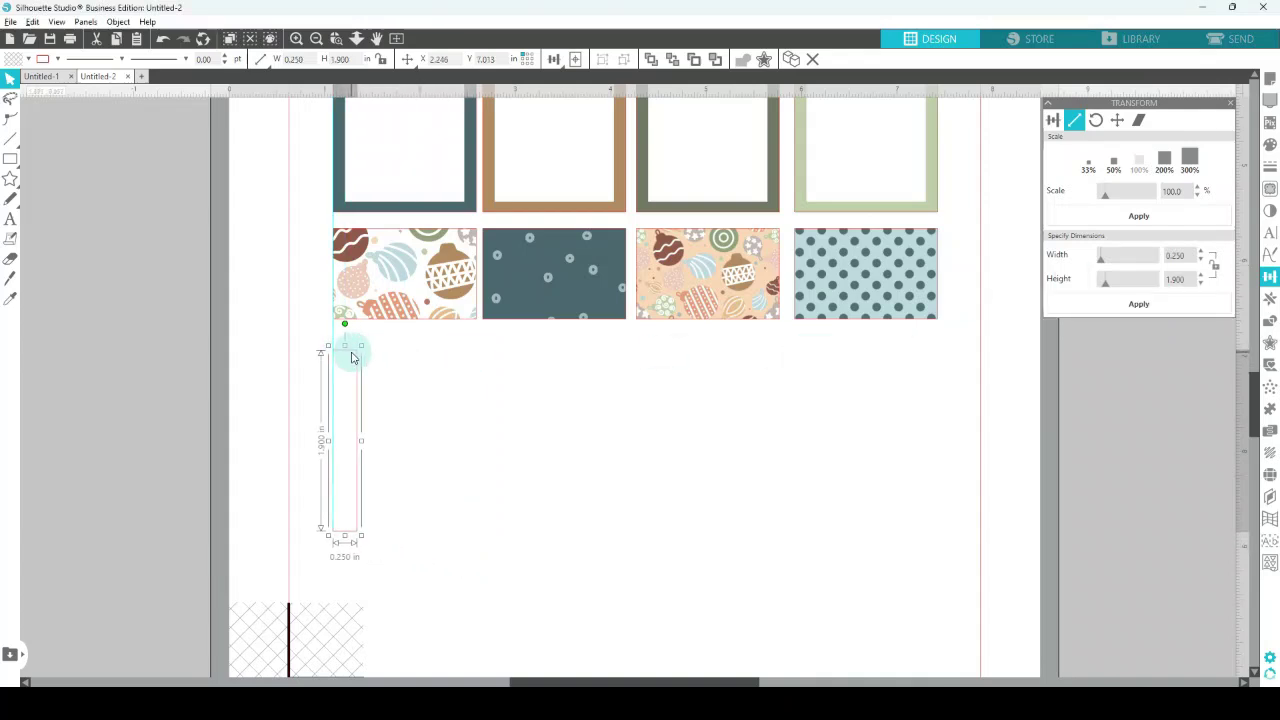
{"action": "left_click", "coordinate": [1270, 147]}
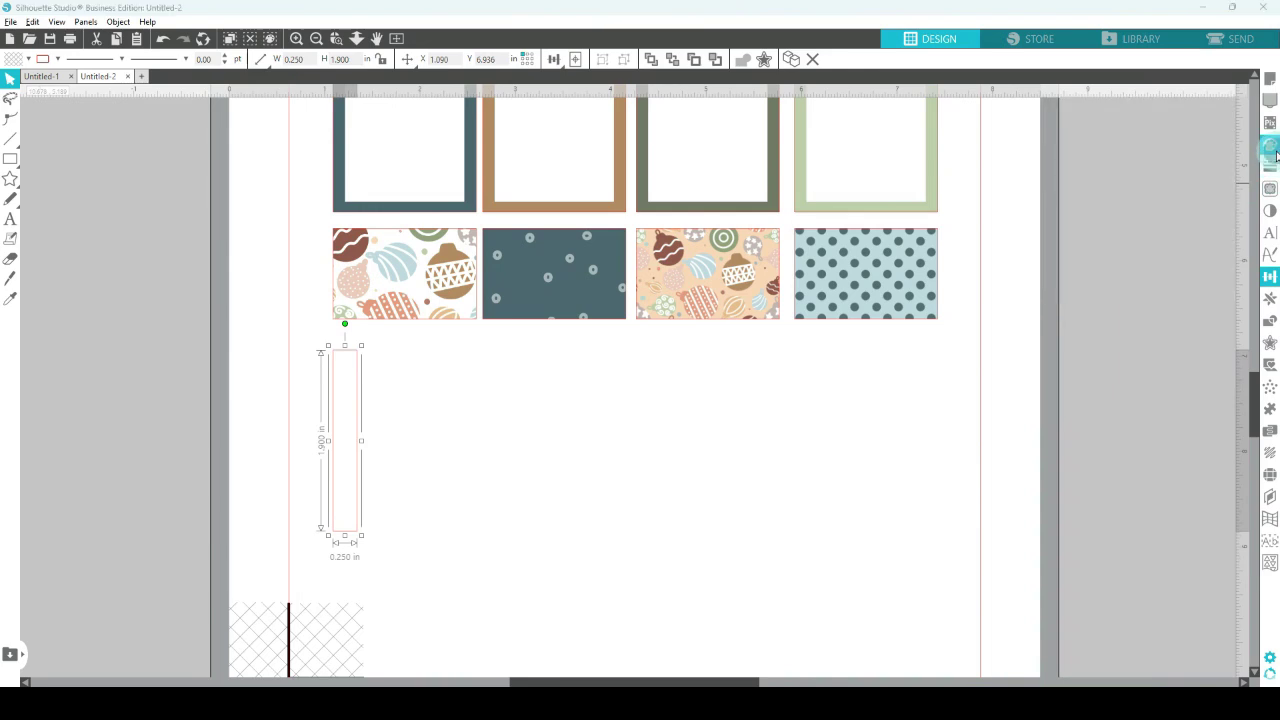
{"action": "left_click", "coordinate": [1114, 154]}
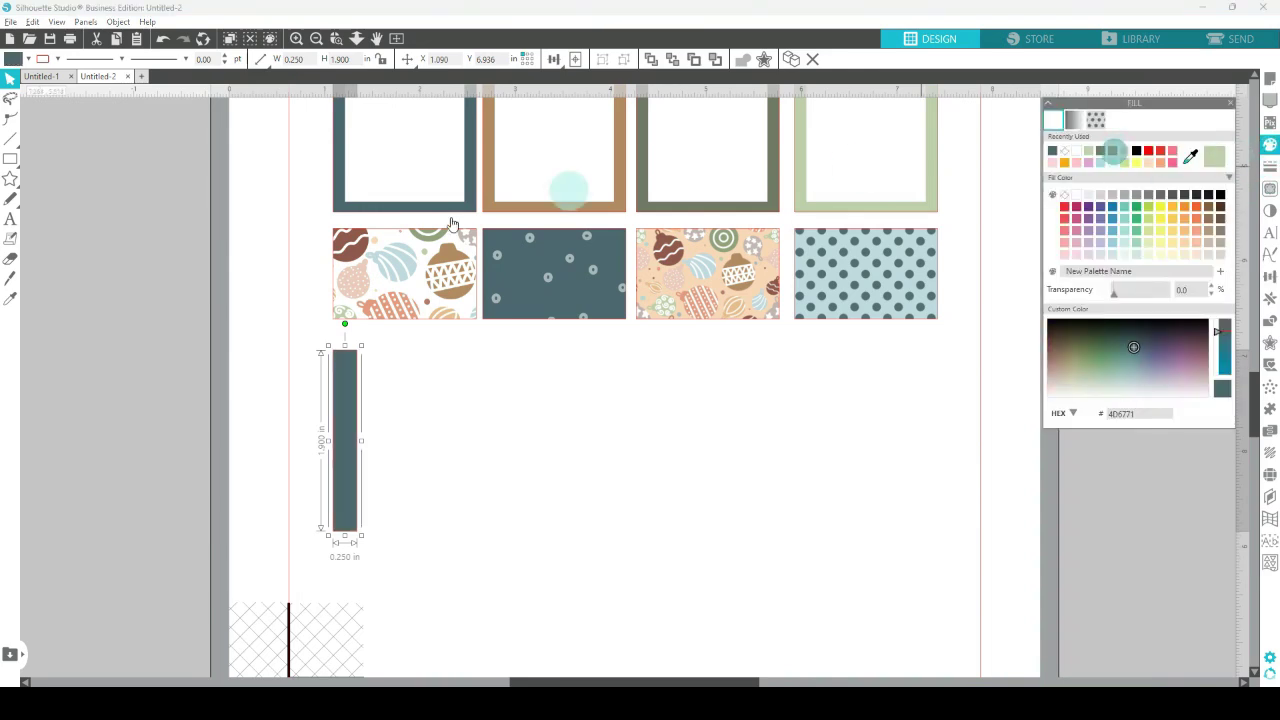
- Draw a circle about 0.154 in across near the upper end of the dark teal strip, using the Ellipse tool
{"action": "left_click", "coordinate": [218, 382]}
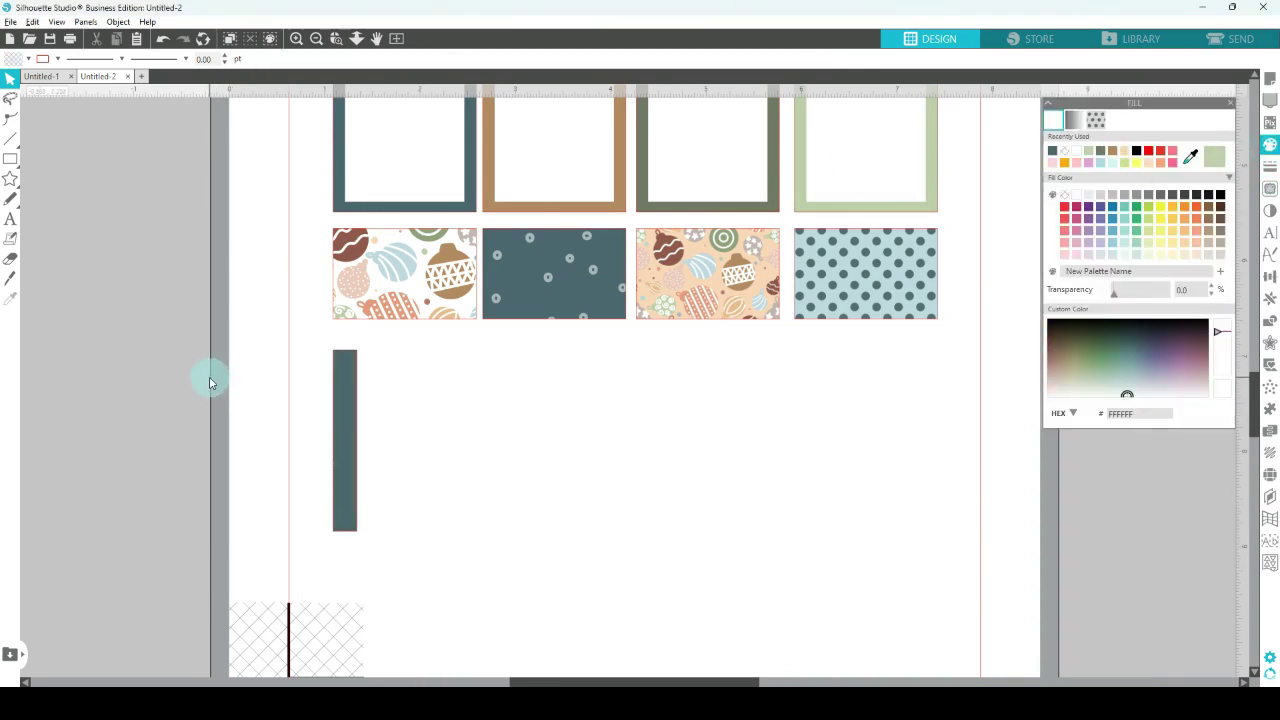
{"action": "left_click", "coordinate": [338, 374]}
{"action": "mouse_move", "coordinate": [10, 157]}
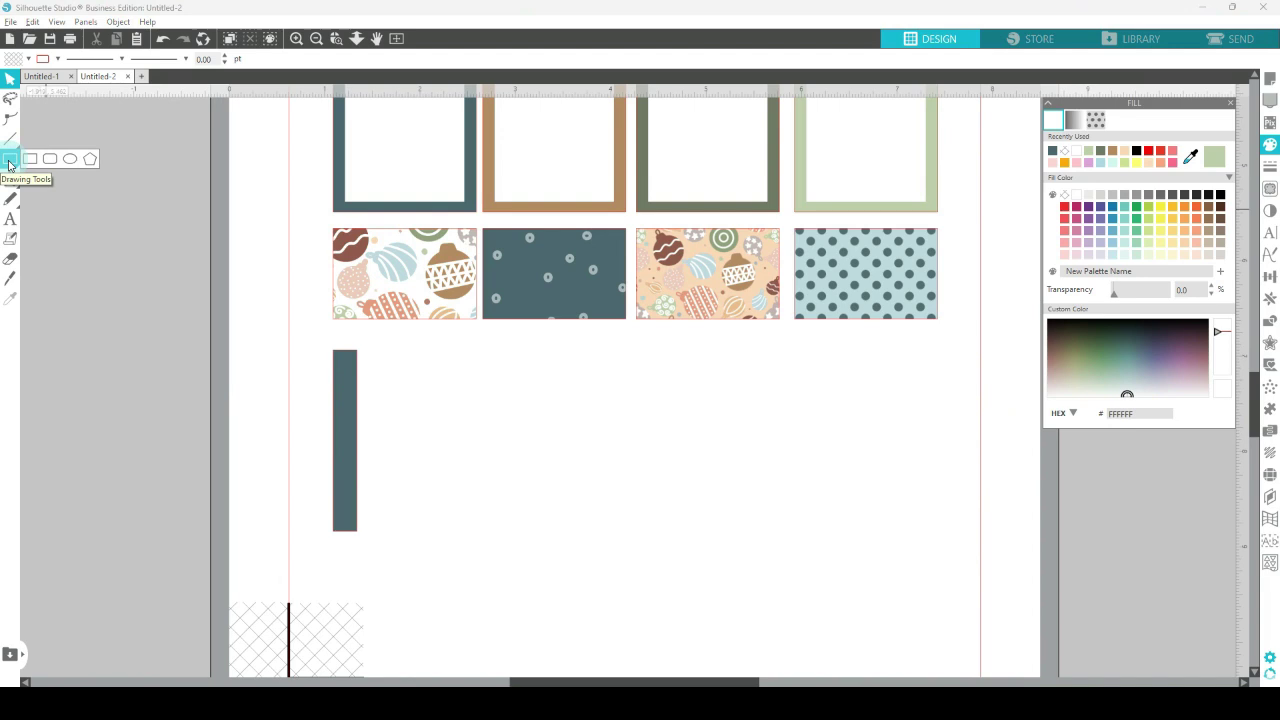
{"action": "left_click", "coordinate": [71, 160]}
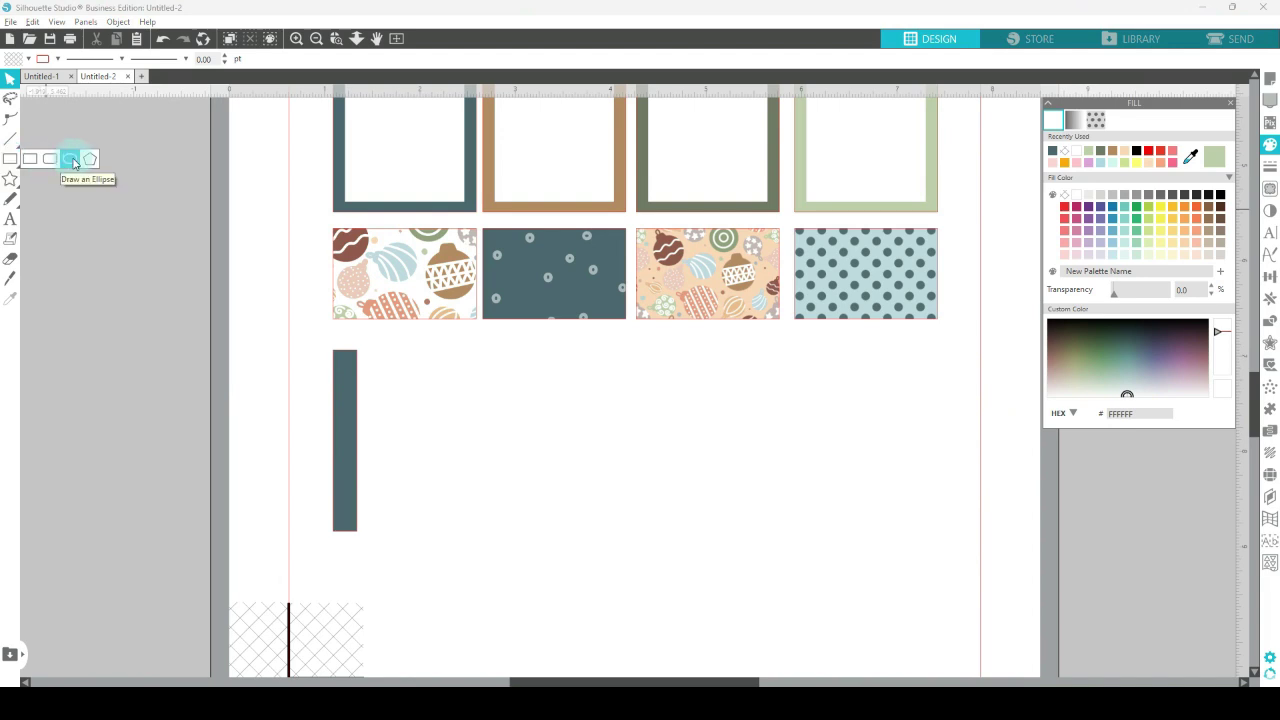
{"action": "left_click", "coordinate": [71, 160]}
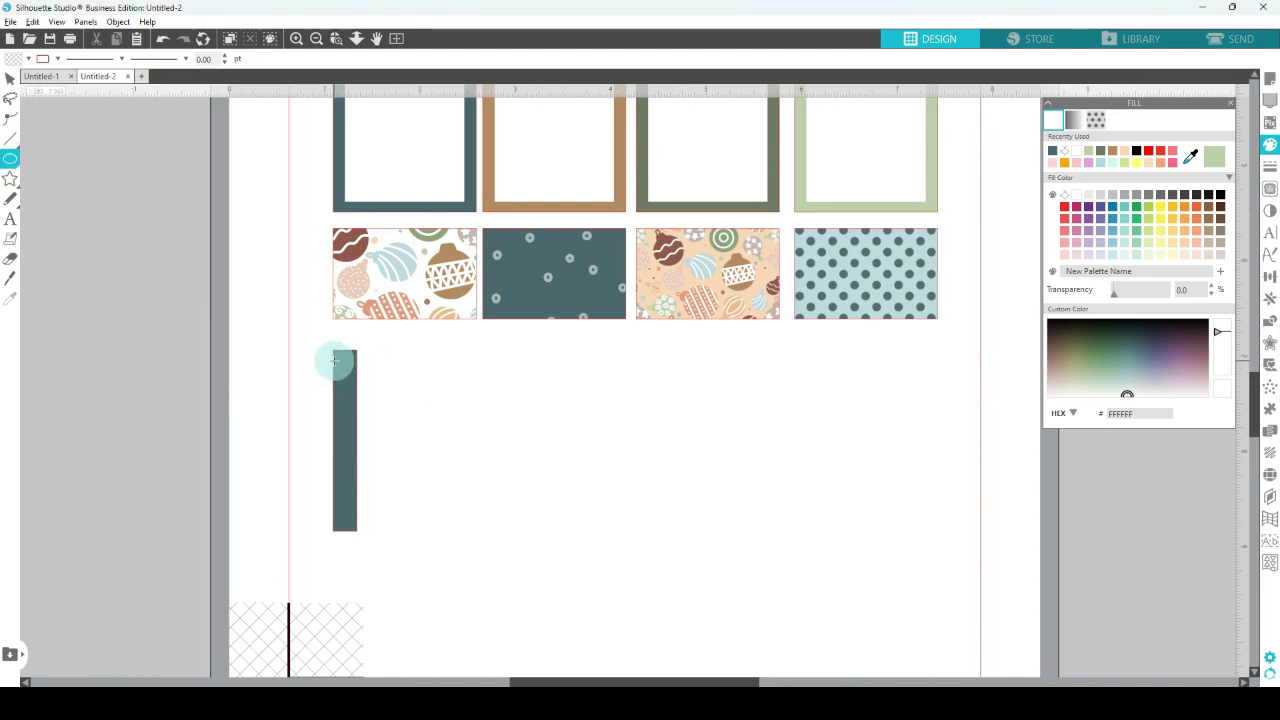
{"action": "left_click_drag", "start_coordinate": [338, 360], "coordinate": [515, 443]}
{"action": "left_click_drag", "start_coordinate": [516, 444], "coordinate": [352, 378]}
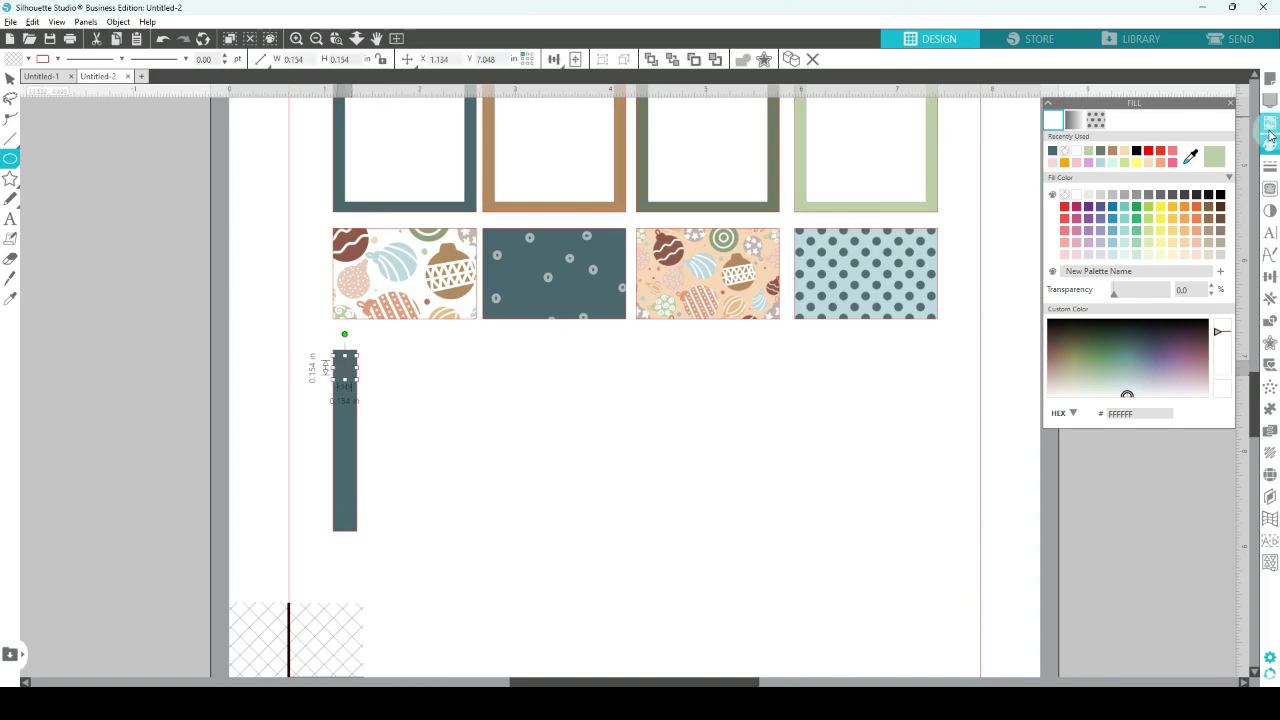
- Fill the small circle with white and set its line colour to transparent
{"action": "left_click", "coordinate": [1076, 152]}
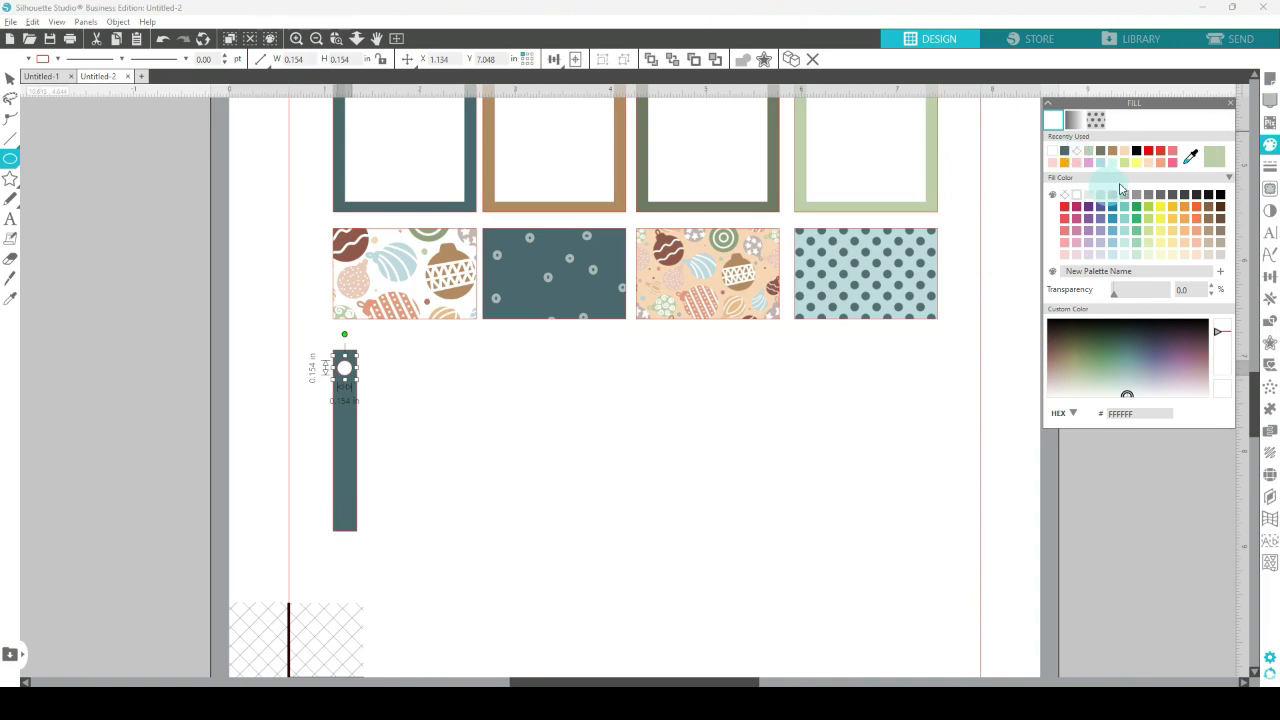
{"action": "left_click", "coordinate": [1270, 166]}
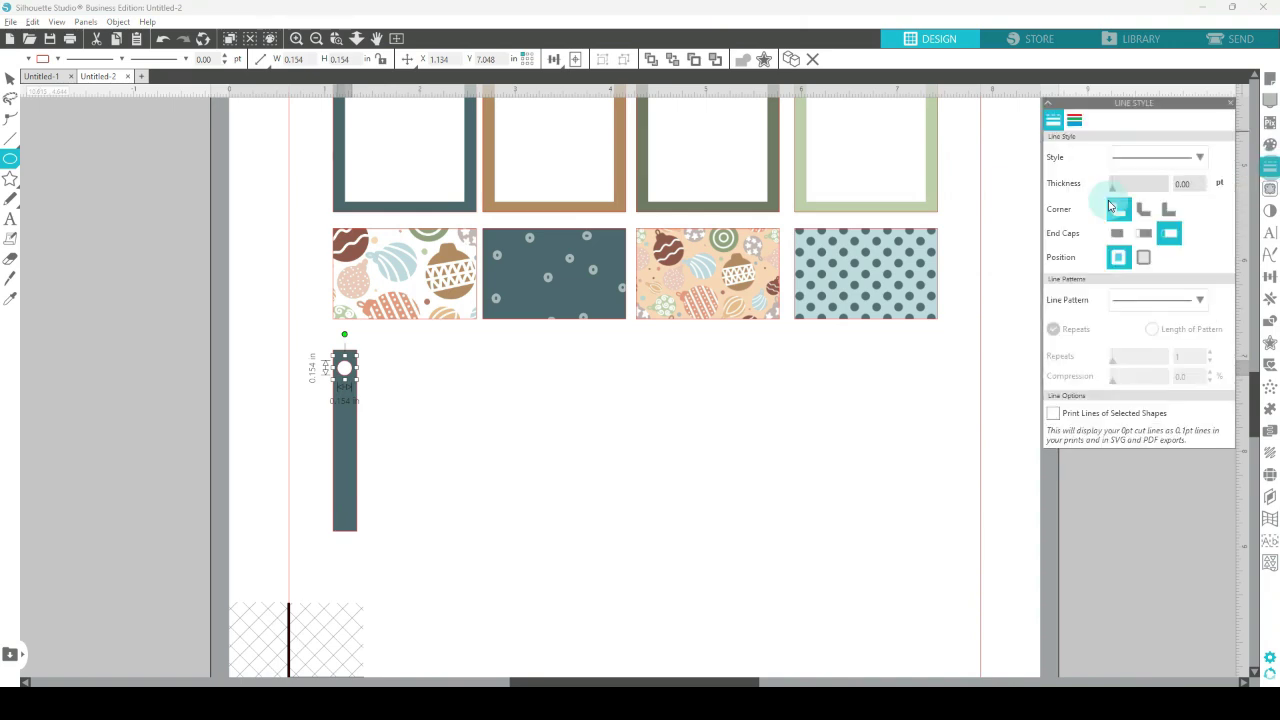
{"action": "left_click", "coordinate": [1076, 120]}
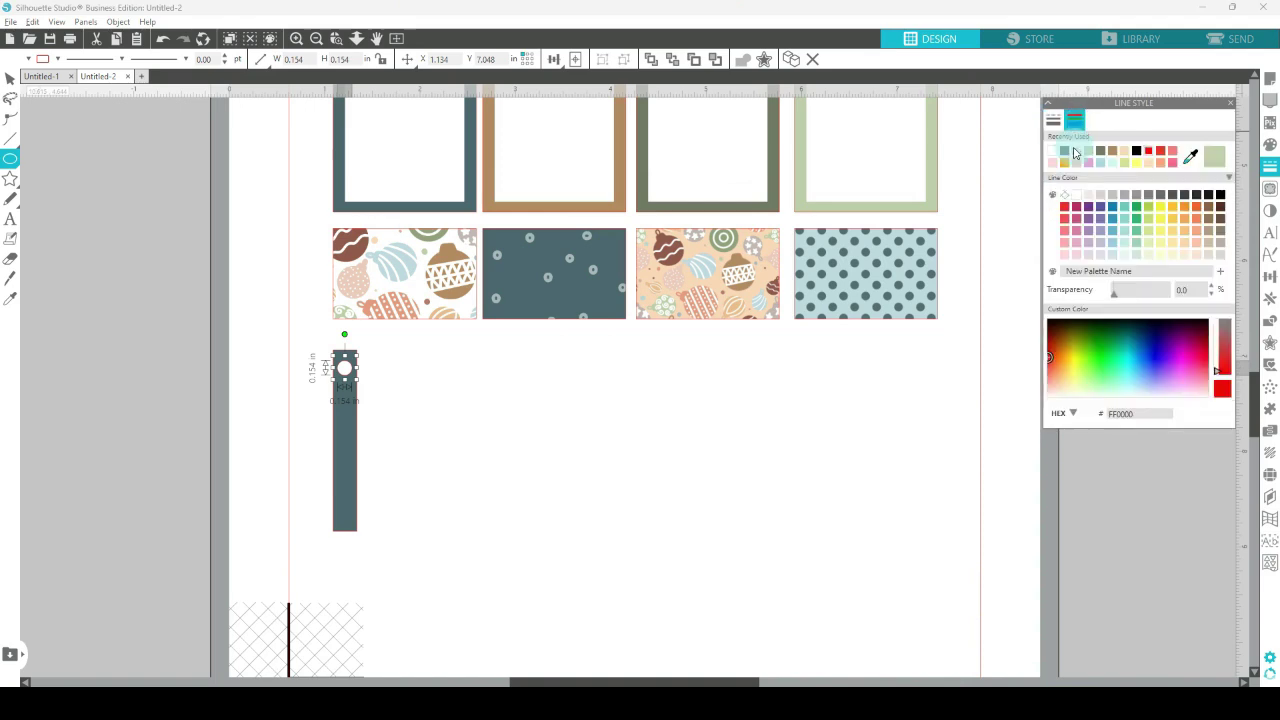
{"action": "left_click", "coordinate": [1074, 151]}
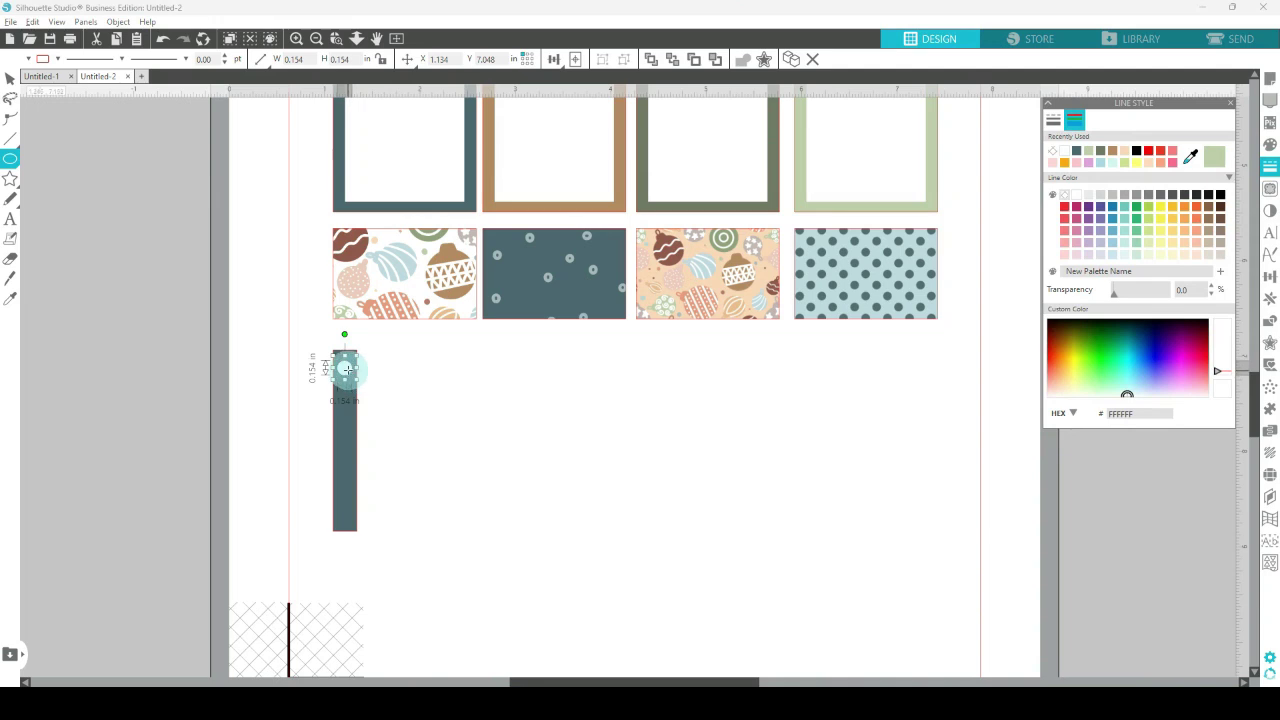
{"action": "left_click", "coordinate": [10, 78]}
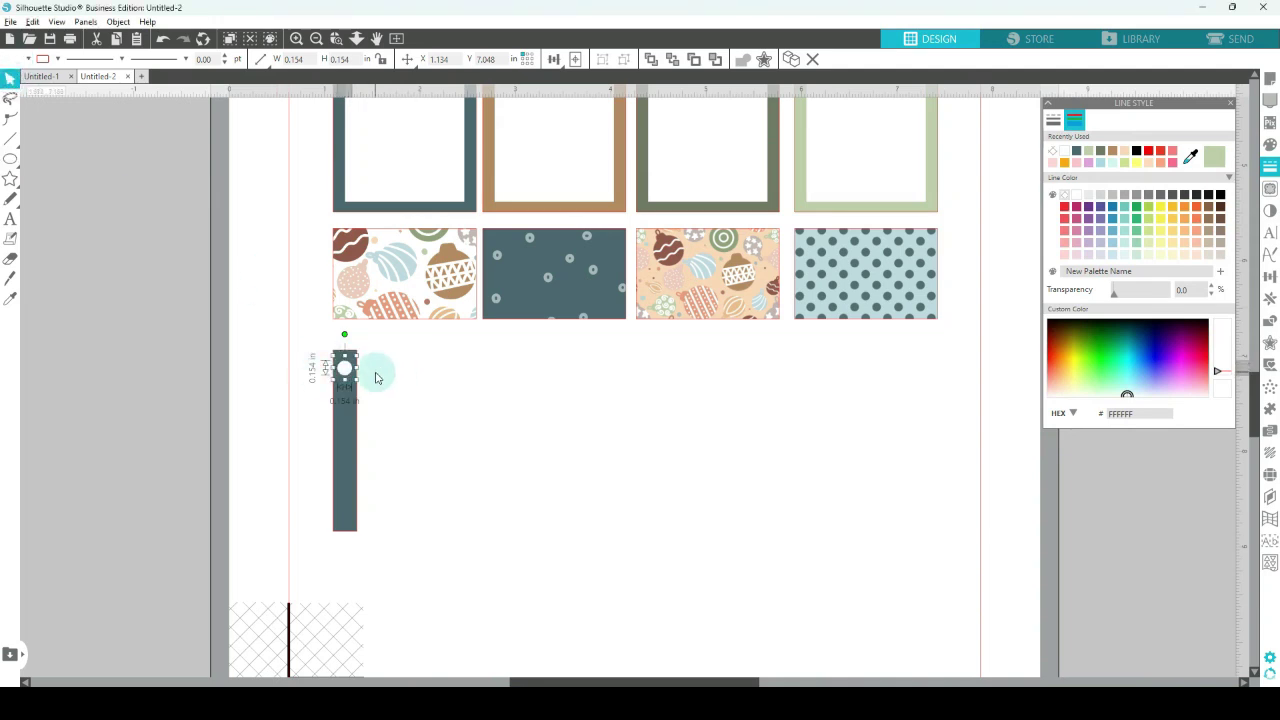
- Duplicate the white circle six times down the strip
{"action": "key", "text": "ctrl+d"}
{"action": "key", "text": "ctrl+d"}
{"action": "key", "text": "ctrl+d"}
{"action": "key", "text": "ctrl+d"}
{"action": "key", "text": "ctrl+d"}
{"action": "key", "text": "ctrl+d"}
{"action": "key", "text": "Escape"}
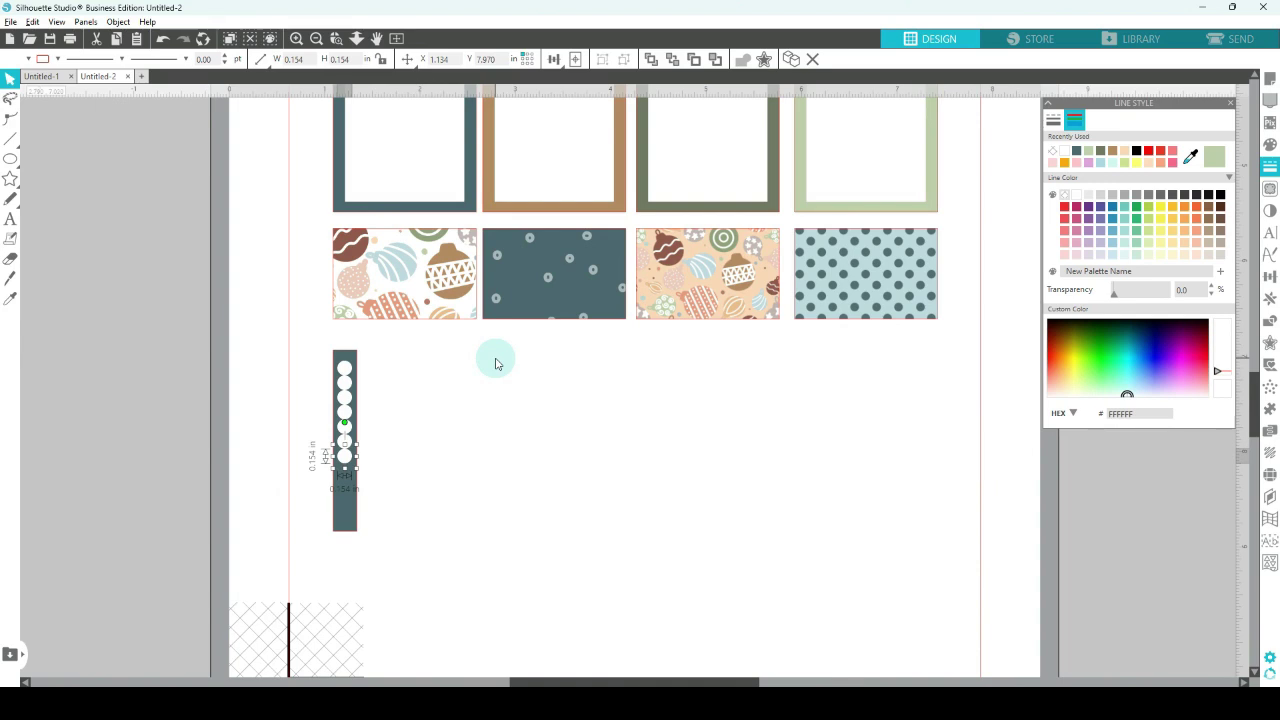
- Move the lowest circle near the strip's lower end, at about Y 8.57 in, and space all the circles evenly in the vertical direction
{"action": "left_click", "coordinate": [388, 421]}
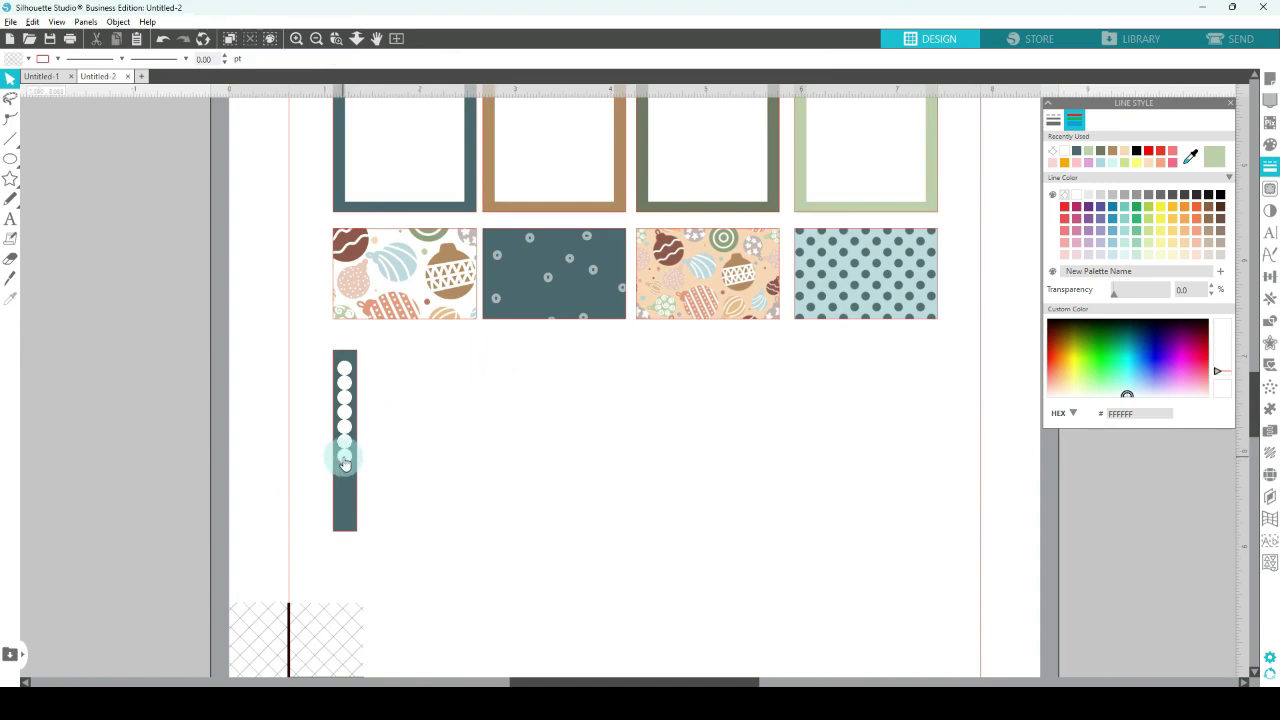
{"action": "left_click", "coordinate": [345, 460]}
{"action": "left_click_drag", "start_coordinate": [347, 461], "coordinate": [346, 516]}
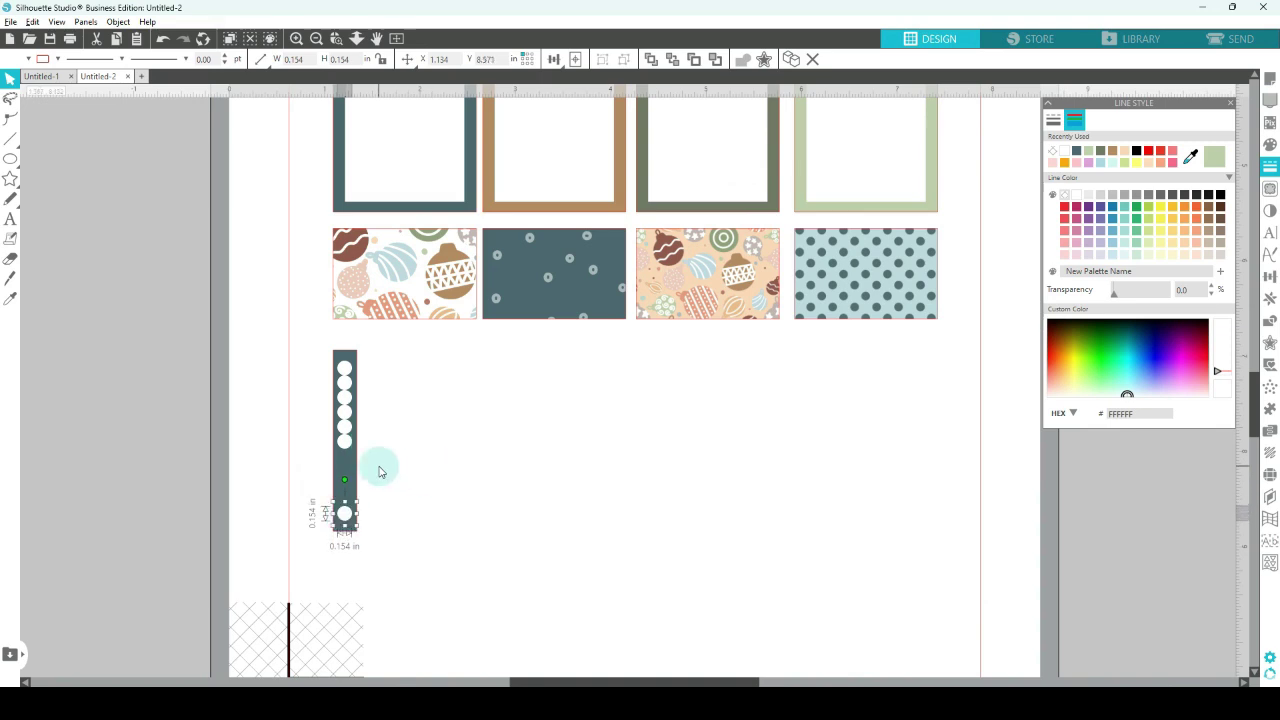
{"action": "left_click_drag", "start_coordinate": [349, 443], "coordinate": [347, 369]}
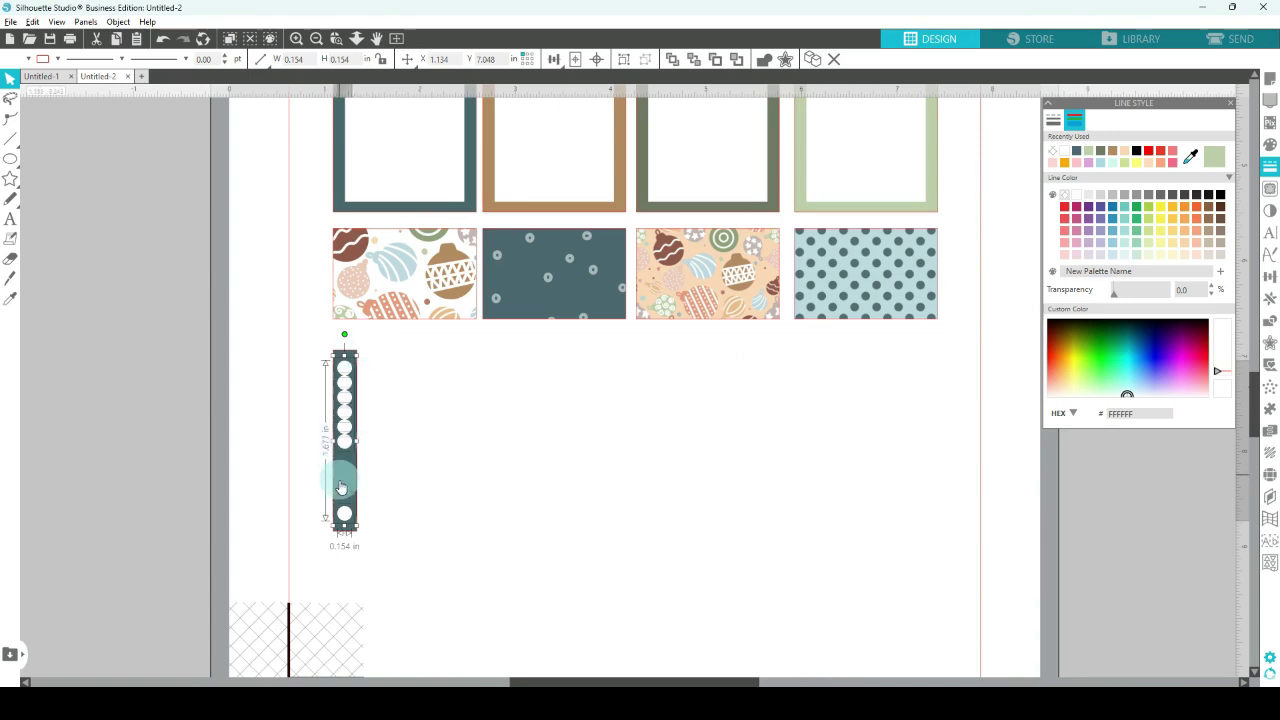
{"action": "left_click", "coordinate": [1270, 278]}
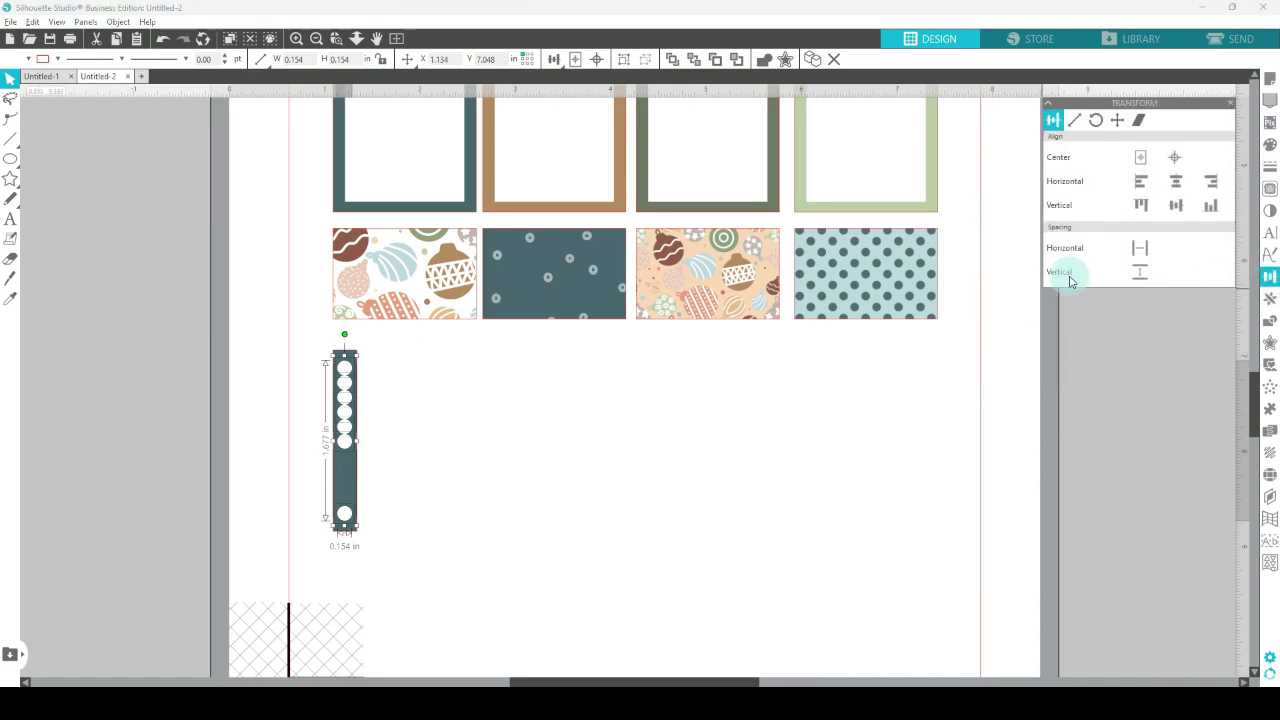
{"action": "left_click", "coordinate": [1139, 272]}
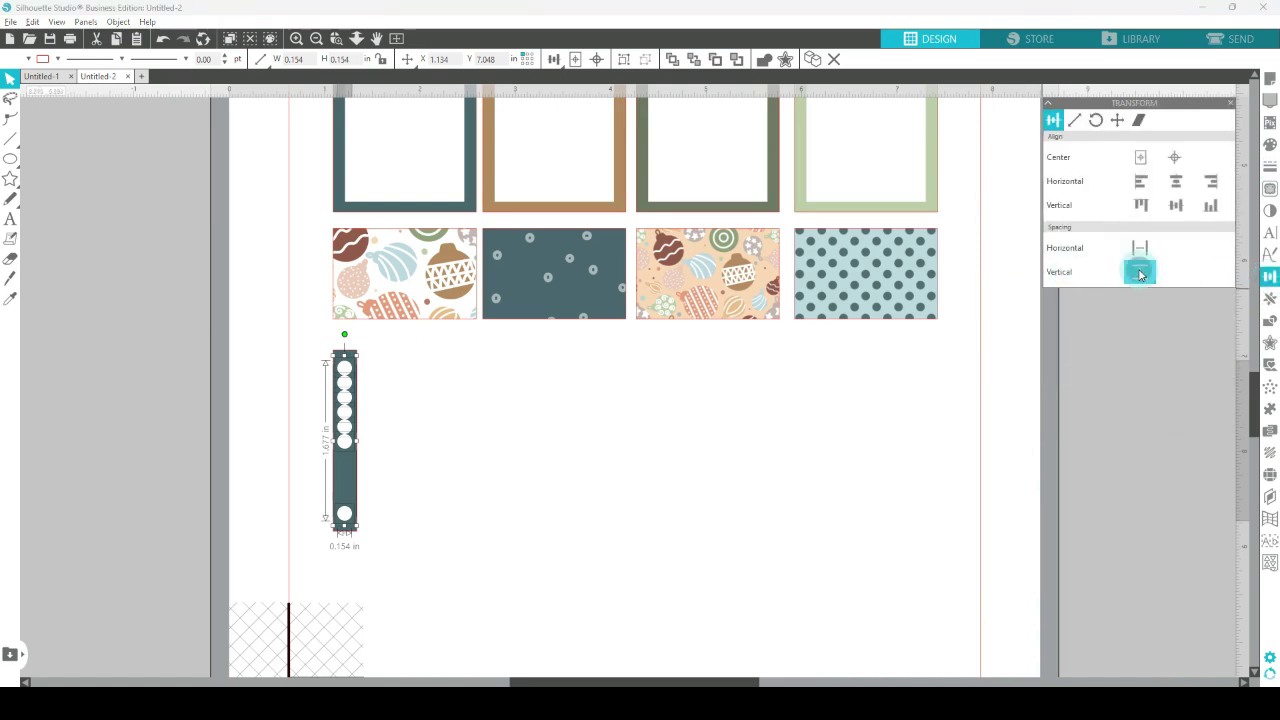
- Group the circles, centre them on the teal strip, and group them with the strip
{"action": "right_click", "coordinate": [345, 370]}
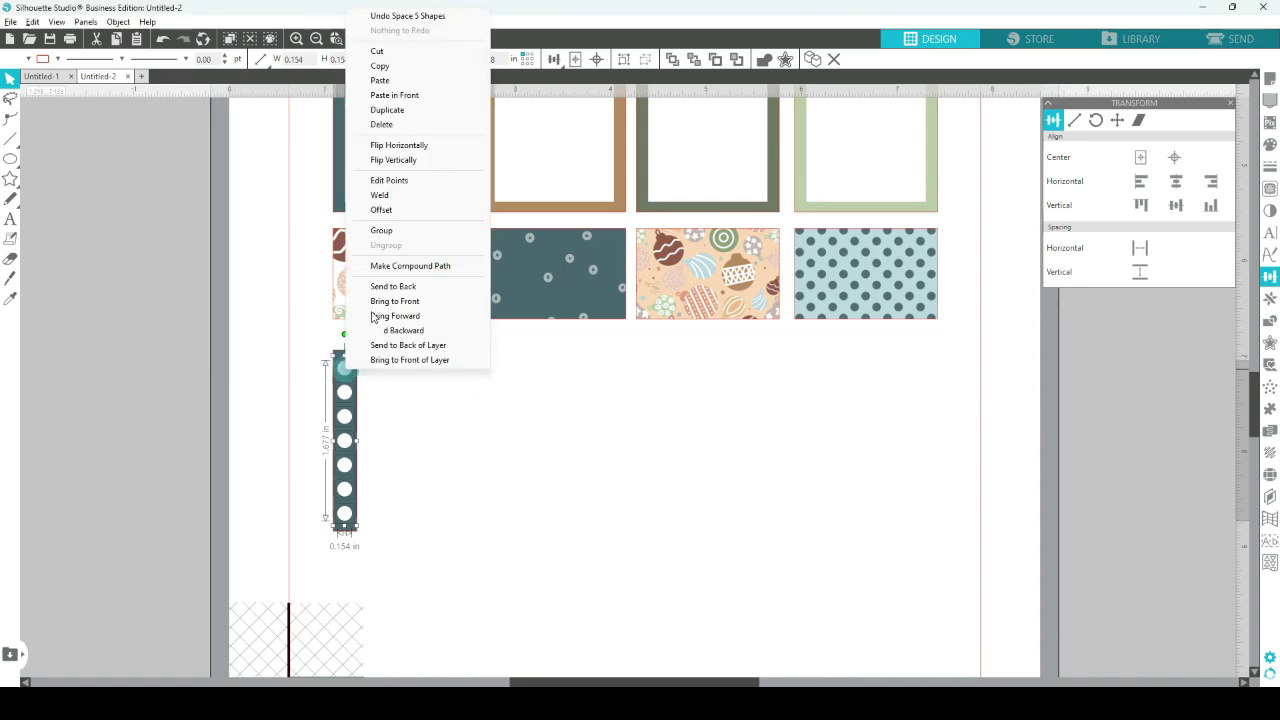
{"action": "left_click", "coordinate": [401, 226]}
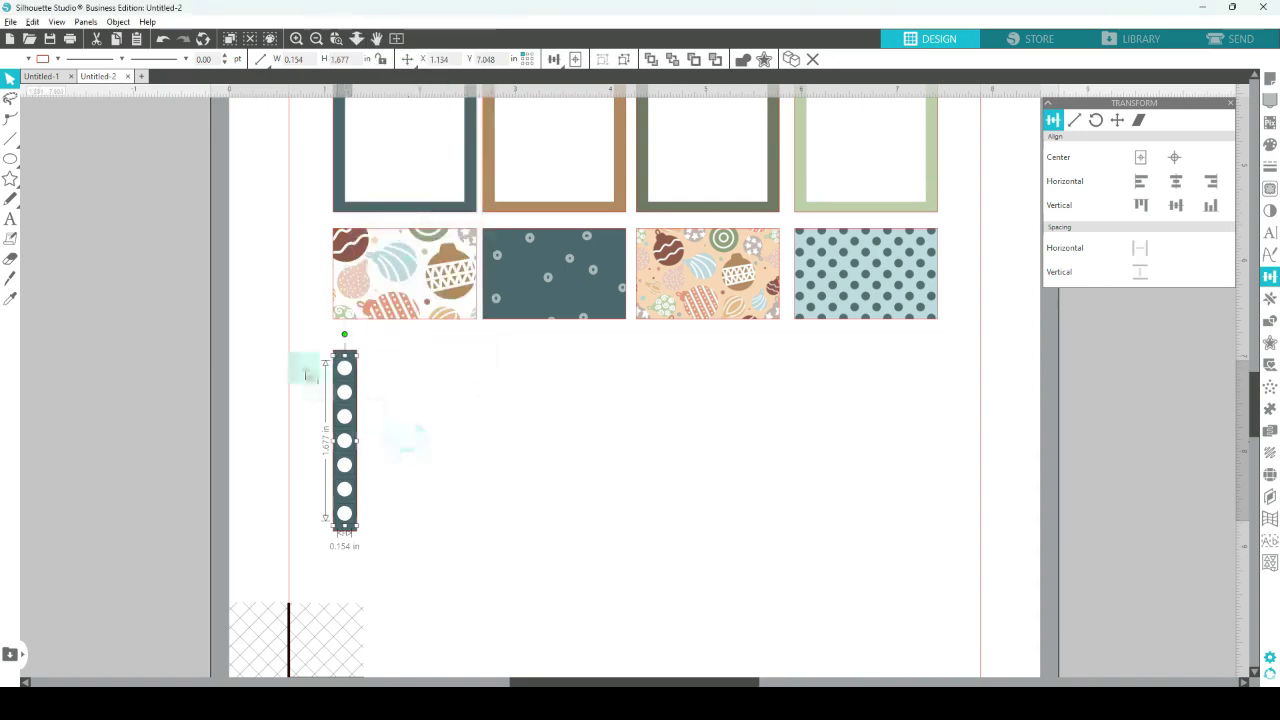
{"action": "left_click_drag", "start_coordinate": [291, 350], "coordinate": [352, 400]}
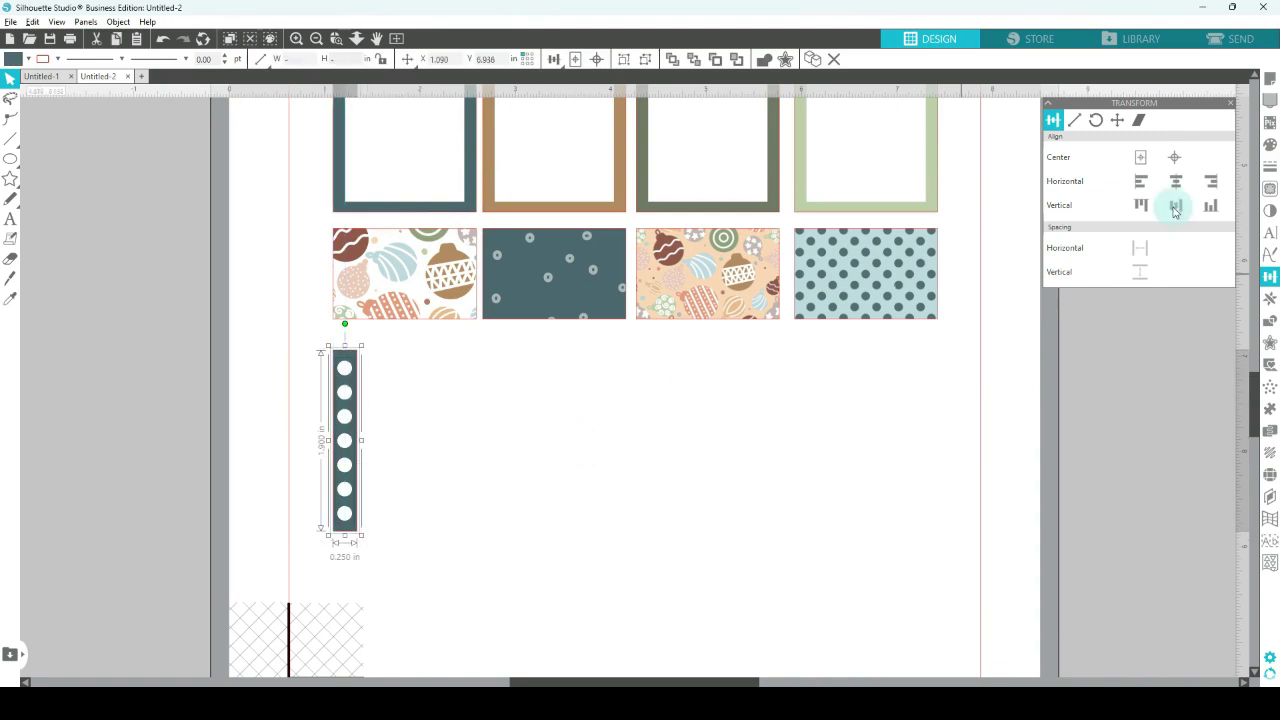
{"action": "left_click", "coordinate": [1178, 159]}
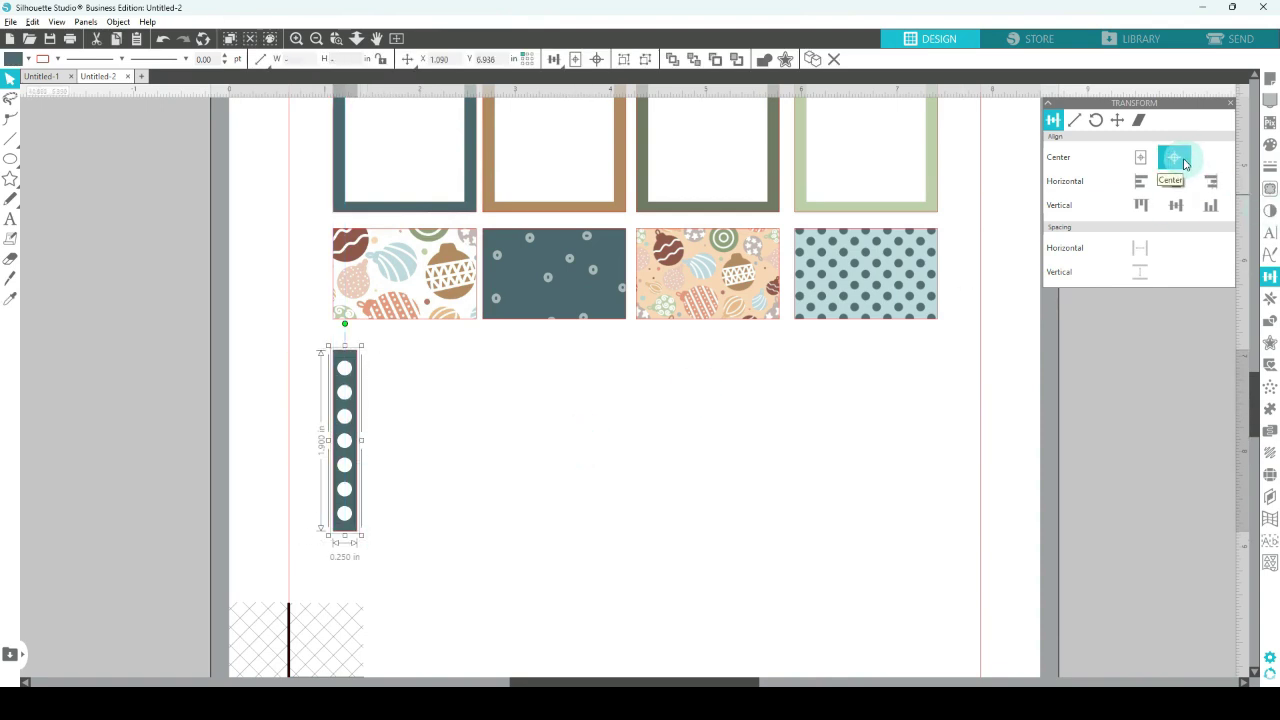
{"action": "right_click", "coordinate": [345, 372]}
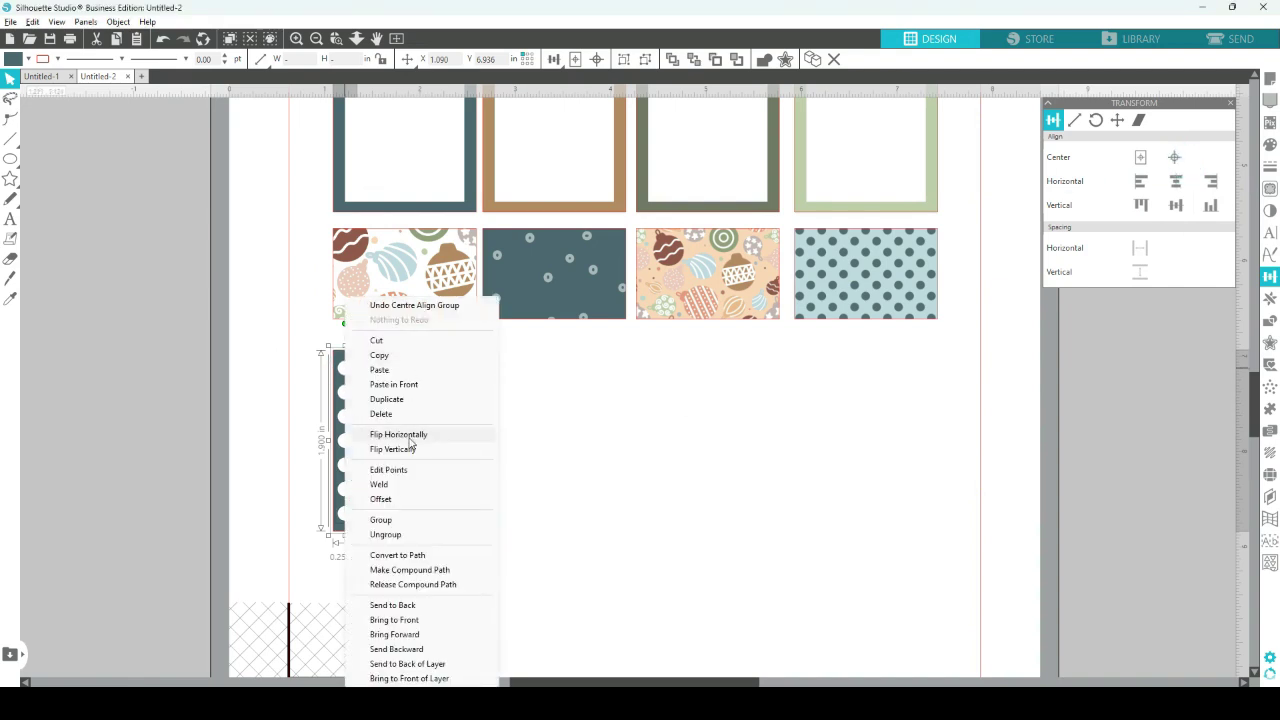
{"action": "left_click", "coordinate": [390, 522]}
{"action": "left_click", "coordinate": [541, 438]}
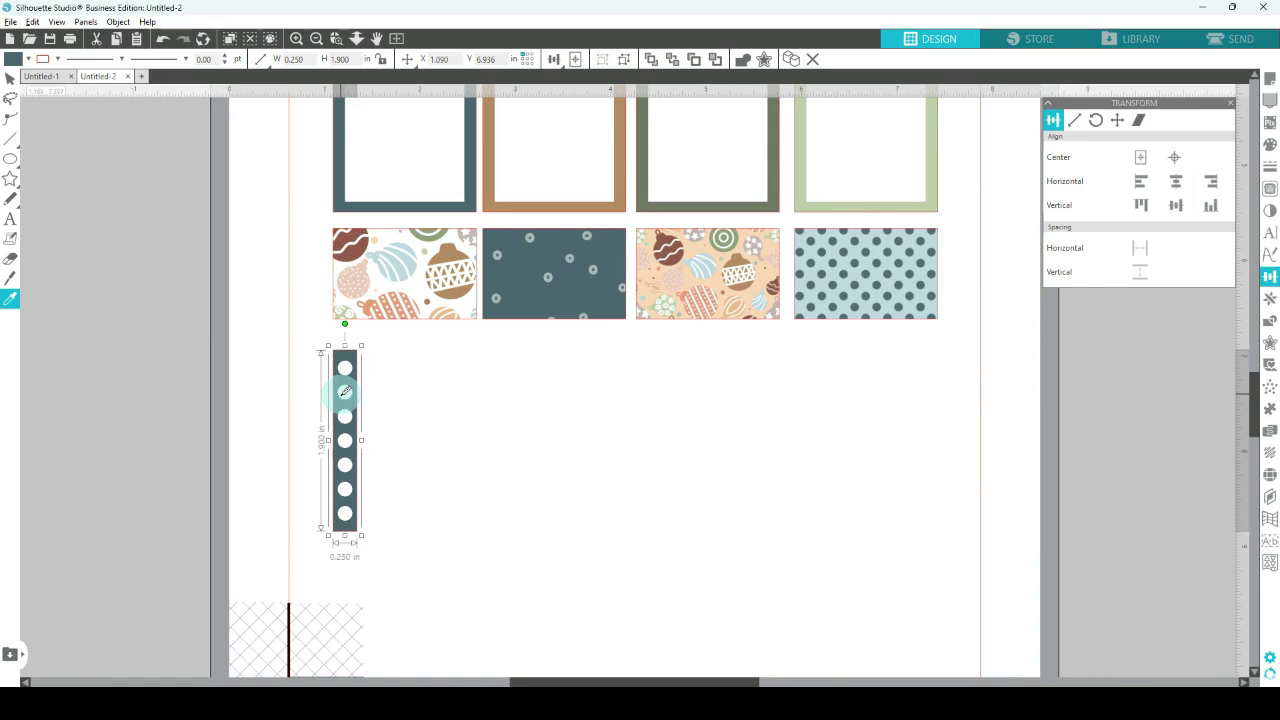
- Duplicate the dotted strip fifteen times side by side to form a row
{"action": "key", "text": "ctrl+d"}
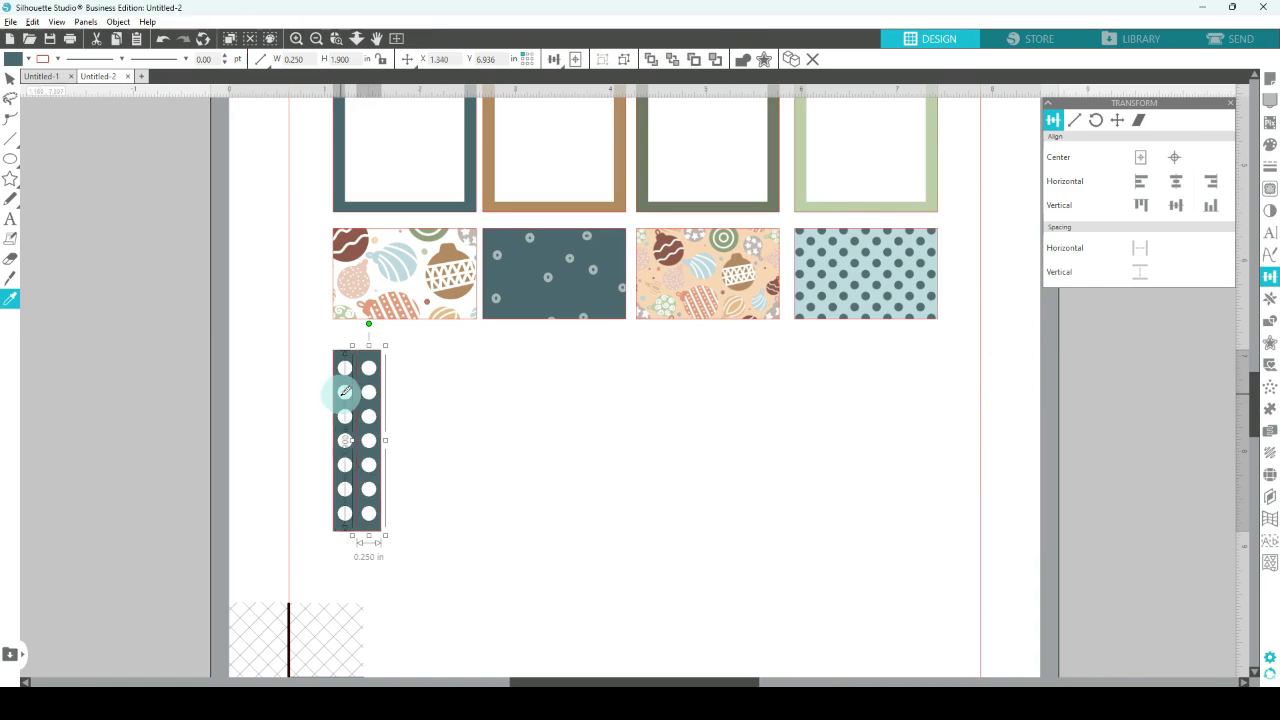
{"action": "key", "text": "ctrl+d"}
{"action": "key", "text": "ctrl+d"}
{"action": "key", "text": "ctrl+d"}
{"action": "key", "text": "ctrl+d"}
{"action": "key", "text": "ctrl+d"}
{"action": "key", "text": "ctrl+d"}
{"action": "key", "text": "ctrl+d"}
{"action": "key", "text": "ctrl+d"}
{"action": "key", "text": "ctrl+d"}
{"action": "key", "text": "ctrl+d"}
{"action": "key", "text": "ctrl+d"}
{"action": "key", "text": "ctrl+d"}
{"action": "key", "text": "ctrl+d"}
{"action": "key", "text": "ctrl+d"}
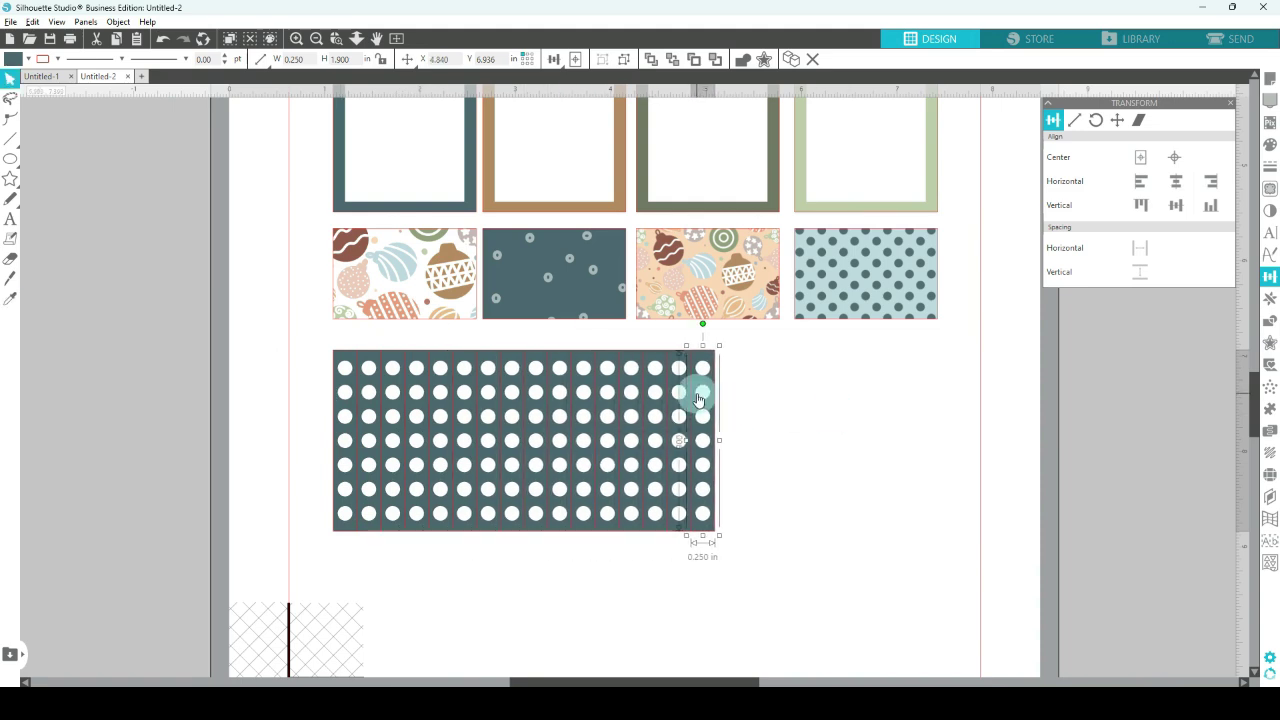
- Move the last strip to the outer edge of the blue dotted box, at about X 7.175 in, and space all the strips evenly horizontally
{"action": "left_click_drag", "start_coordinate": [702, 398], "coordinate": [922, 400]}
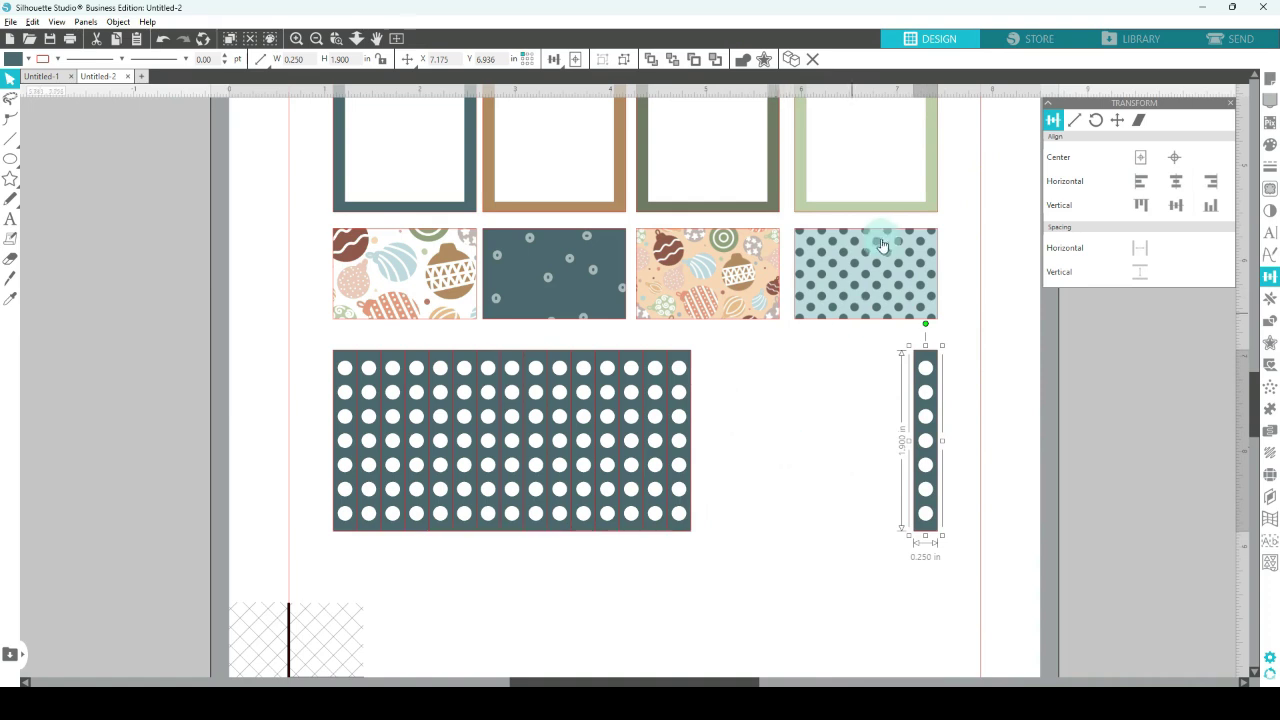
{"action": "left_click", "coordinate": [702, 464]}
{"action": "left_click_drag", "start_coordinate": [251, 408], "coordinate": [980, 425]}
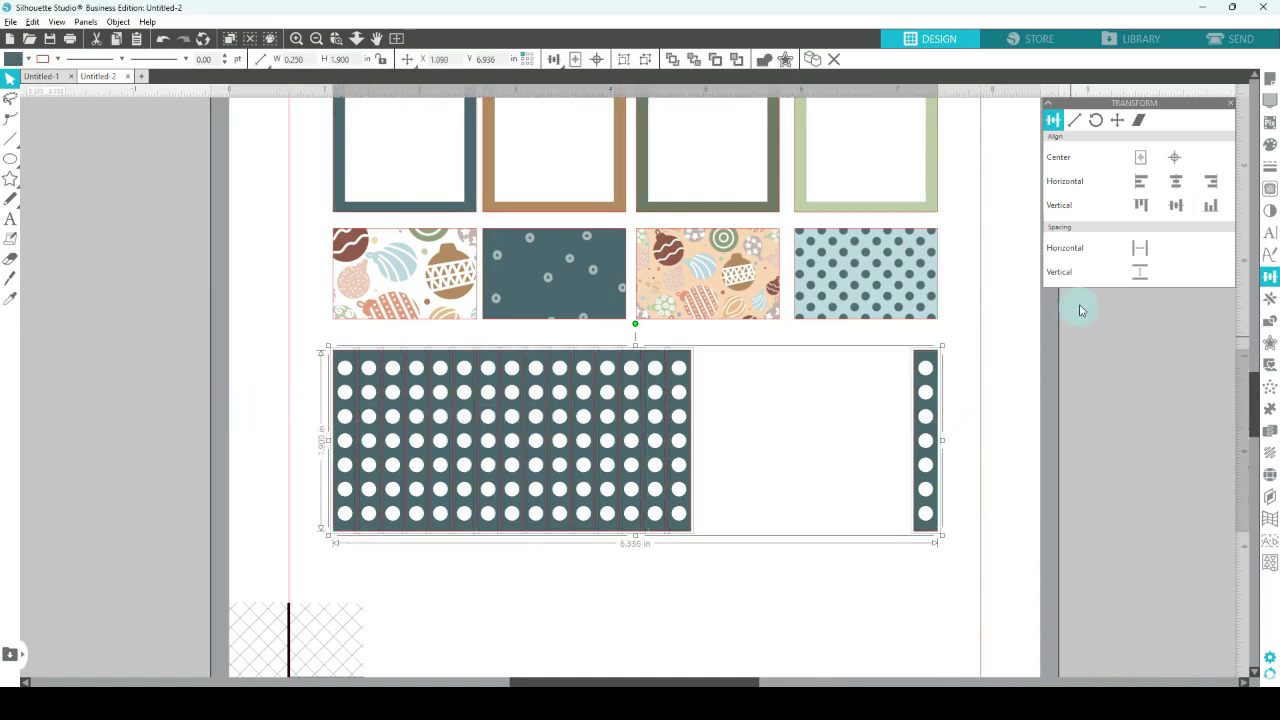
{"action": "left_click", "coordinate": [1140, 248]}
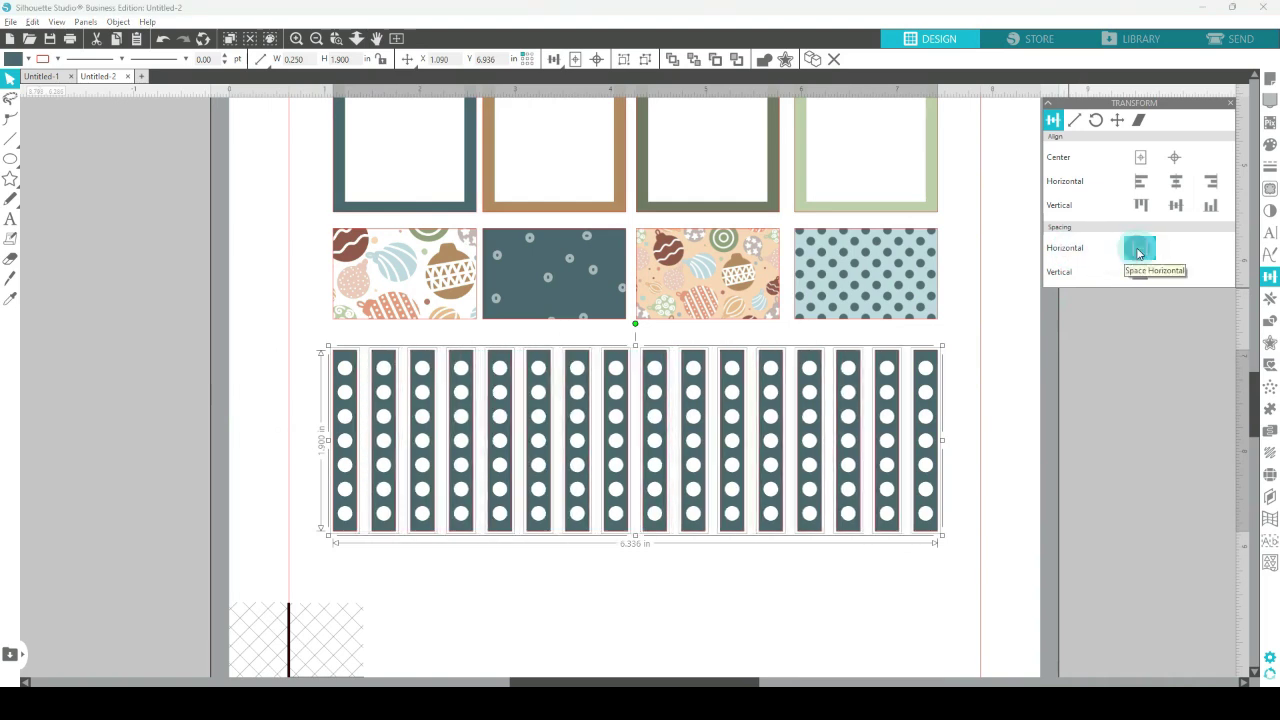
- Ungroup all the strips from their circles and clear the selection
{"action": "right_click", "coordinate": [542, 372]}
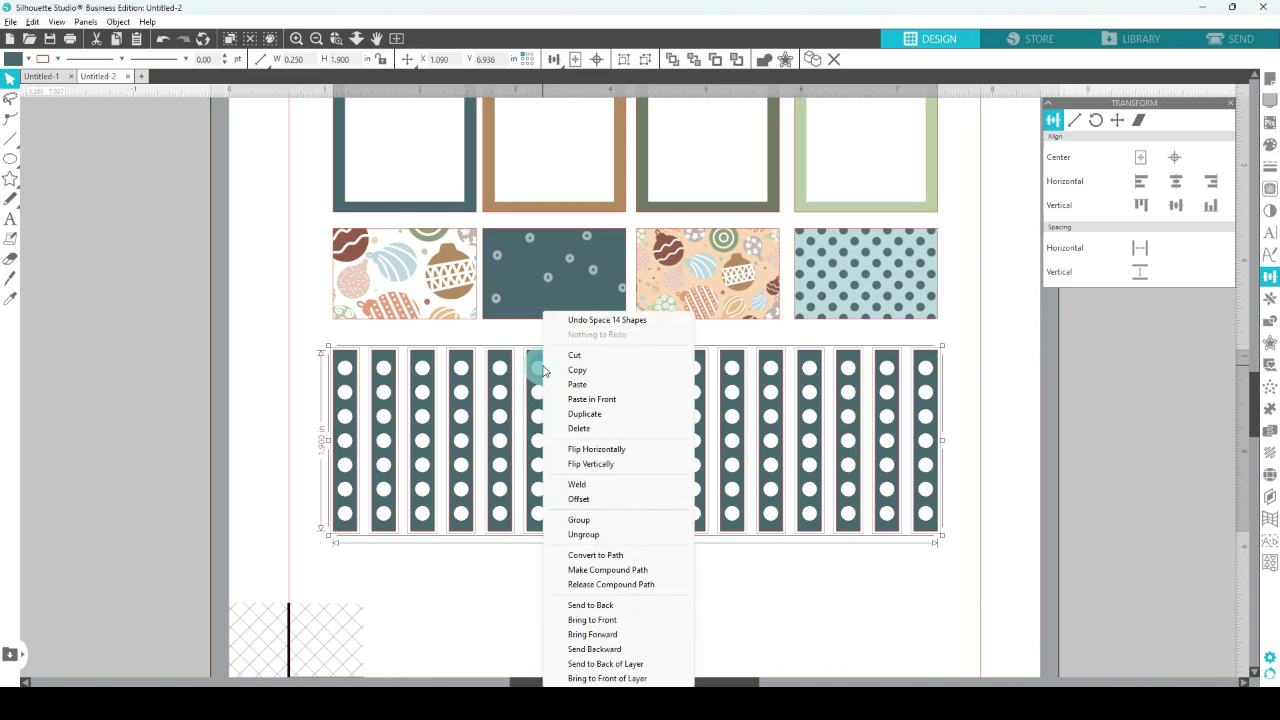
{"action": "left_click", "coordinate": [598, 535]}
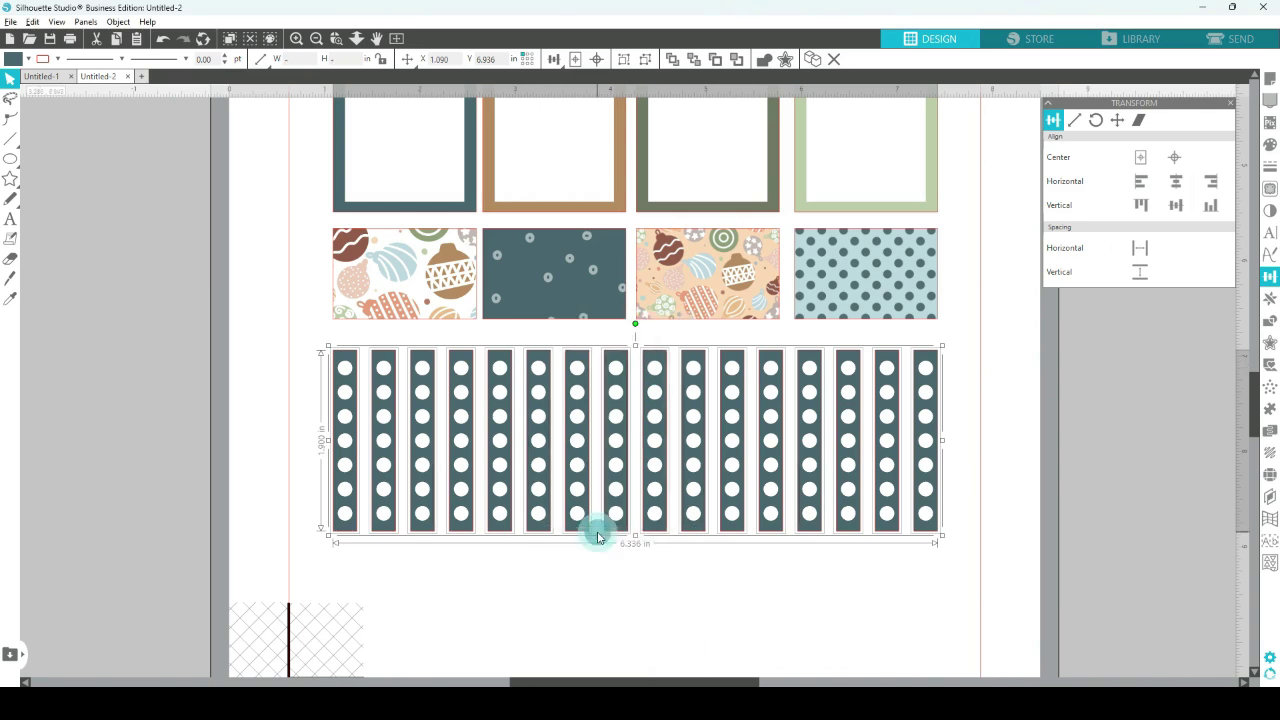
{"action": "left_click", "coordinate": [177, 415]}
- Fill the third and fourth strips with light brown and the fifth and sixth strips with grey-green (707964)
{"action": "left_click", "coordinate": [423, 355]}
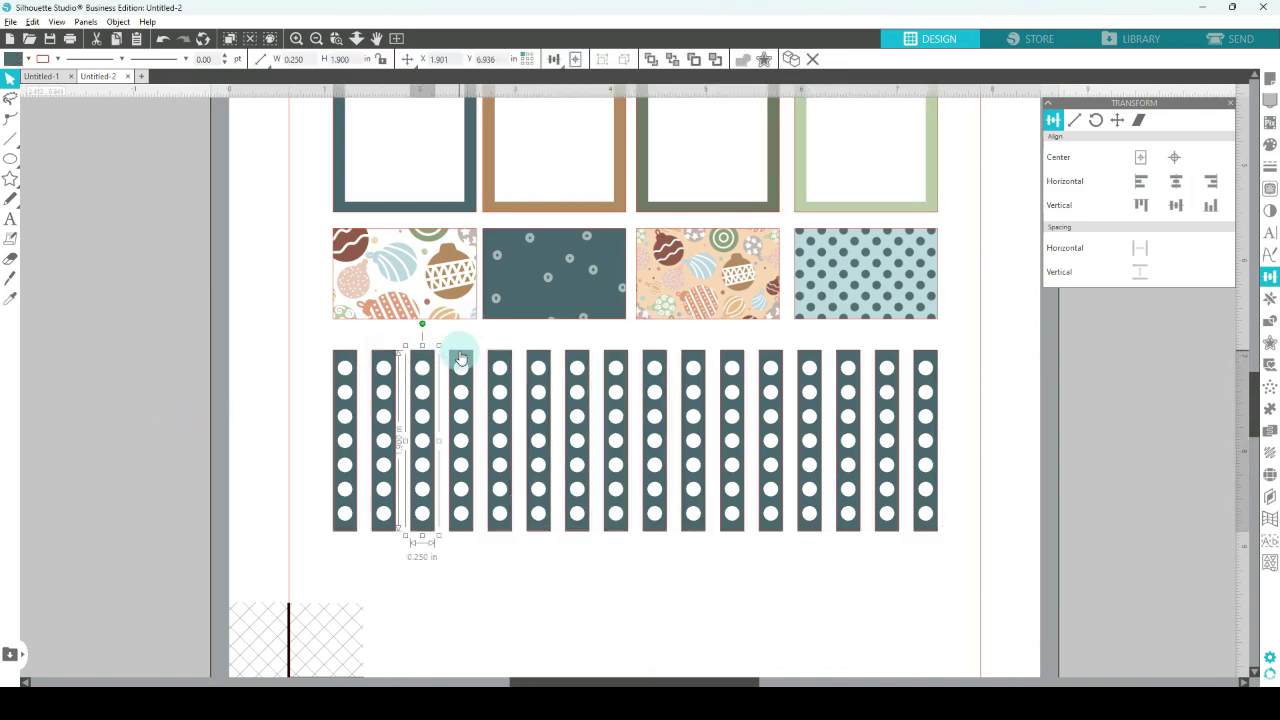
{"action": "left_click", "coordinate": [460, 358], "text": "shift"}
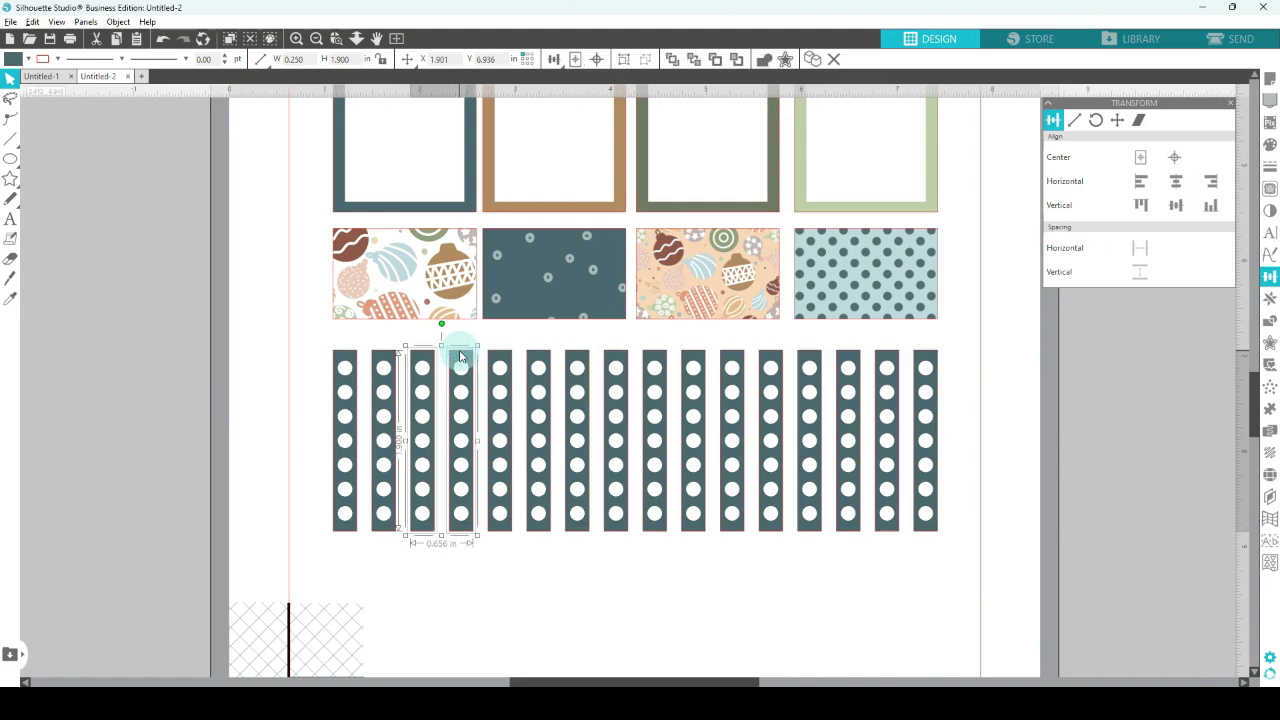
{"action": "left_click", "coordinate": [1269, 144]}
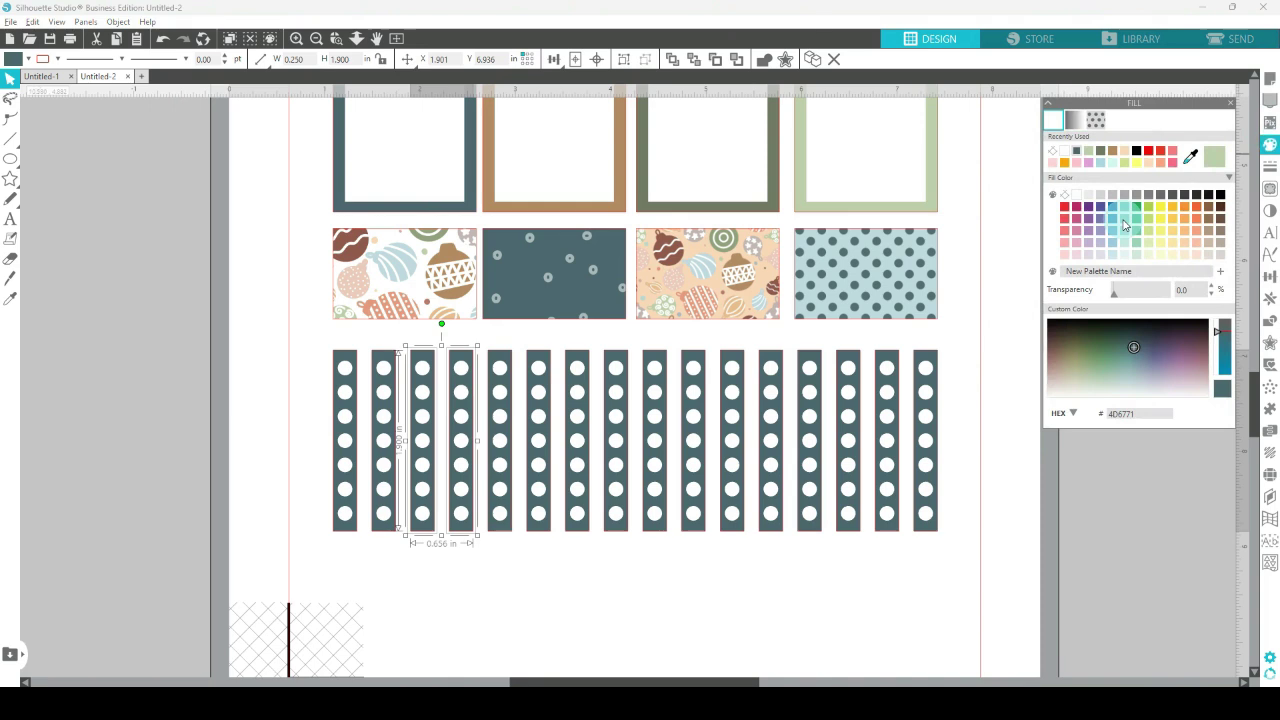
{"action": "left_click", "coordinate": [1114, 156]}
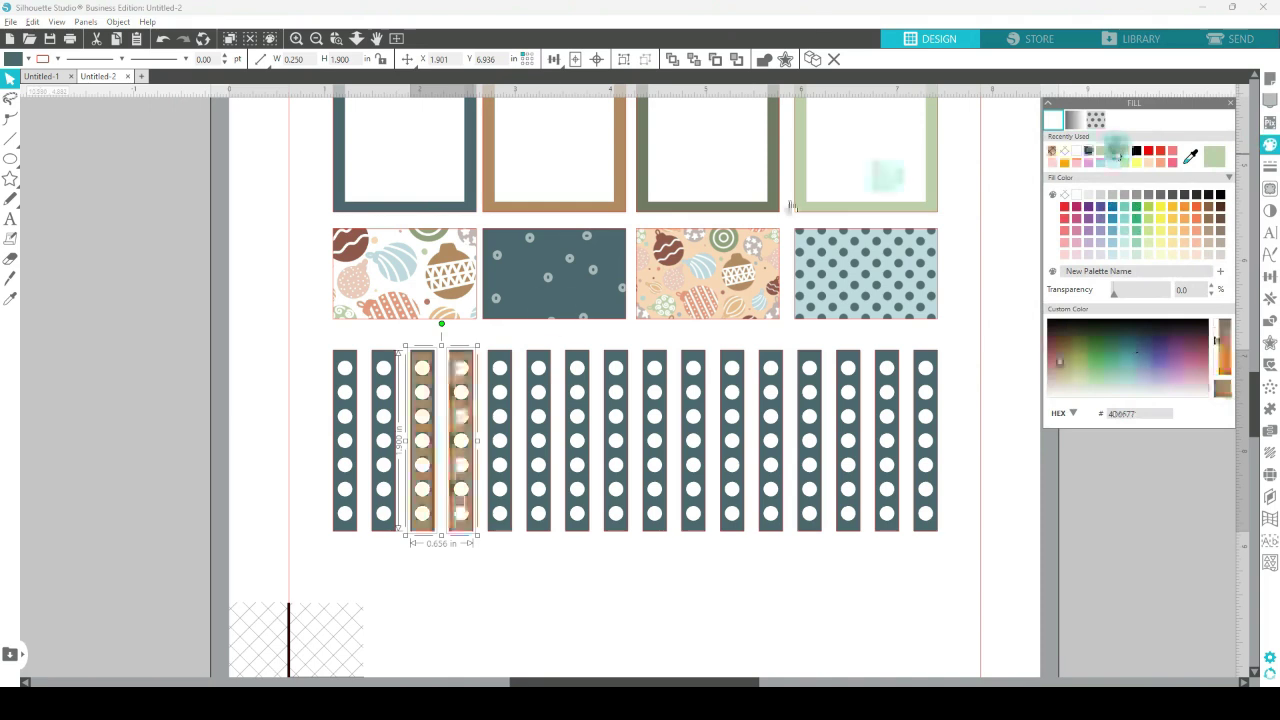
{"action": "left_click", "coordinate": [504, 356]}
{"action": "left_click", "coordinate": [538, 352], "text": "shift"}
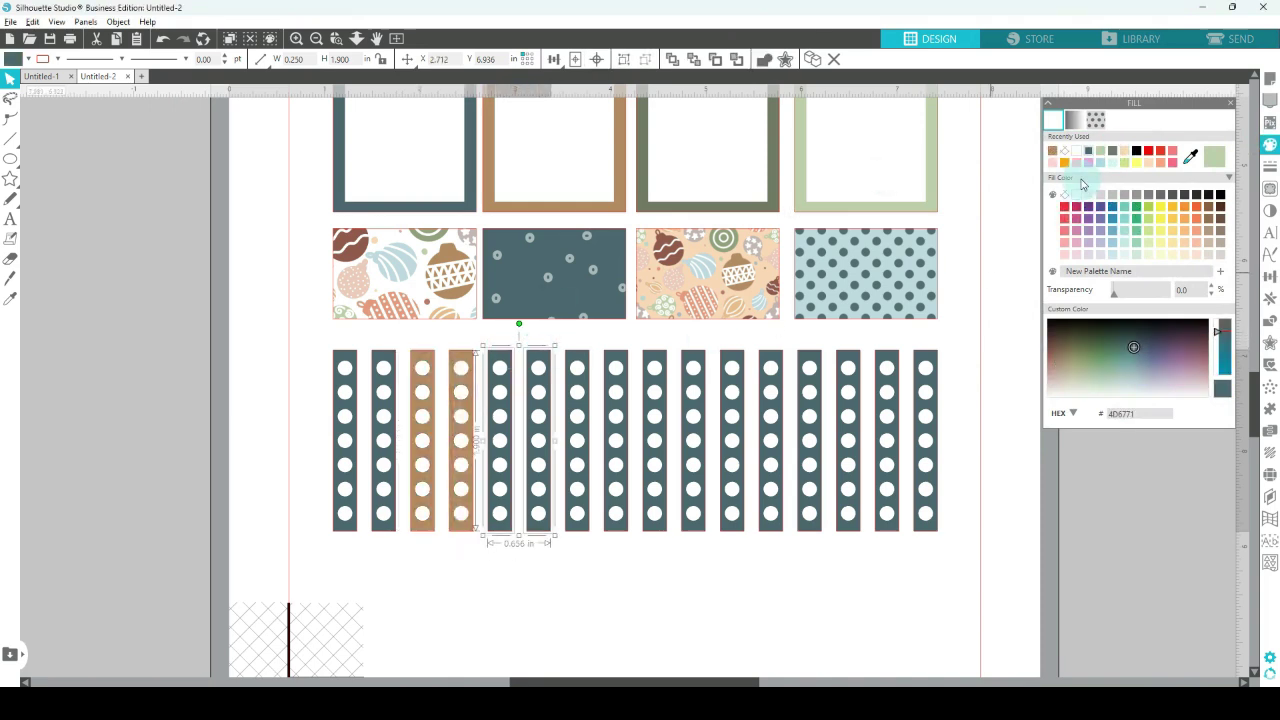
{"action": "left_click", "coordinate": [1114, 160]}
- Fill the seventh and eighth strips with light green (BFCFAA) and the eleventh and twelfth strips with light brown (B48A5E)
{"action": "left_click", "coordinate": [585, 355]}
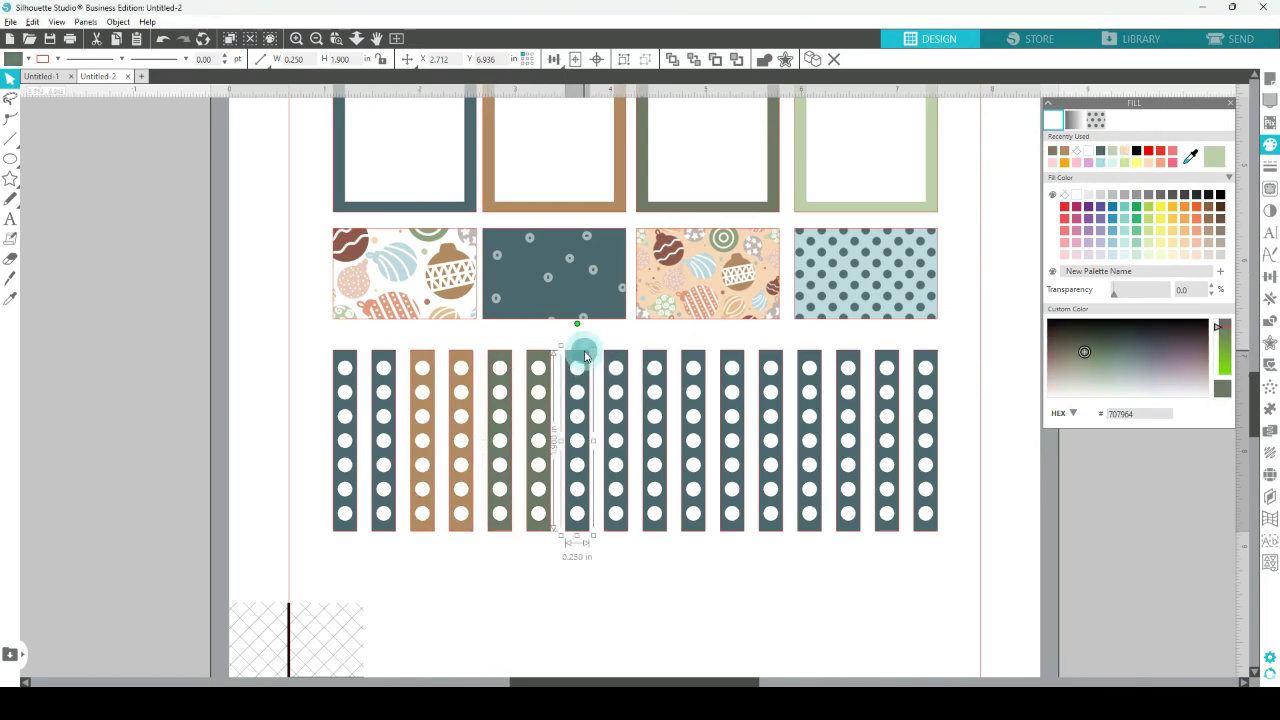
{"action": "left_click", "coordinate": [615, 356], "text": "shift"}
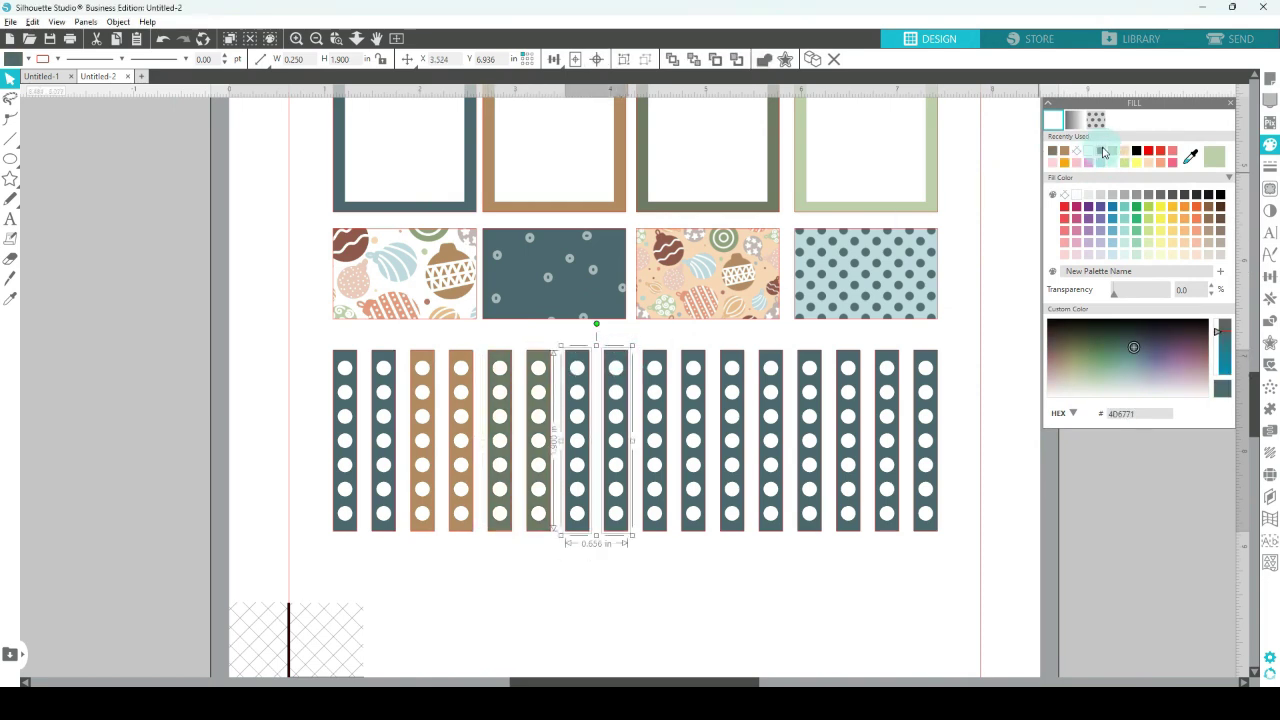
{"action": "left_click", "coordinate": [1124, 161]}
{"action": "left_click", "coordinate": [653, 357]}
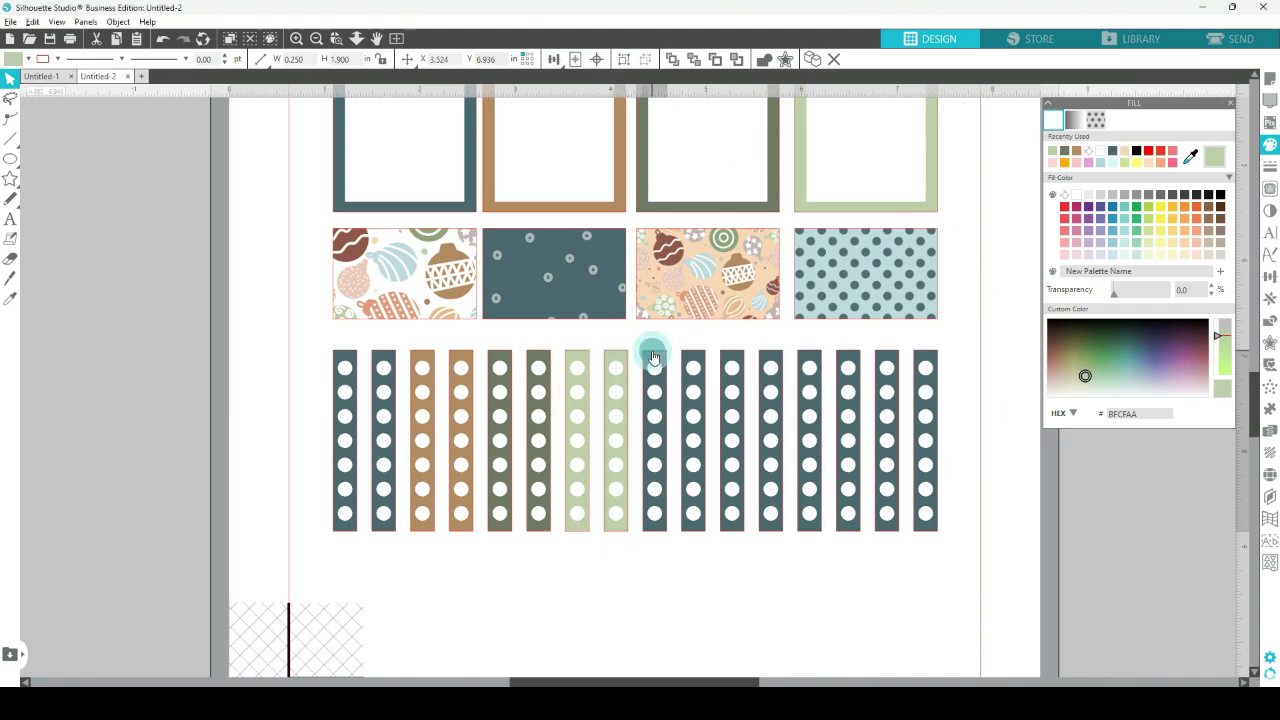
{"action": "left_click", "coordinate": [697, 356], "text": "shift"}
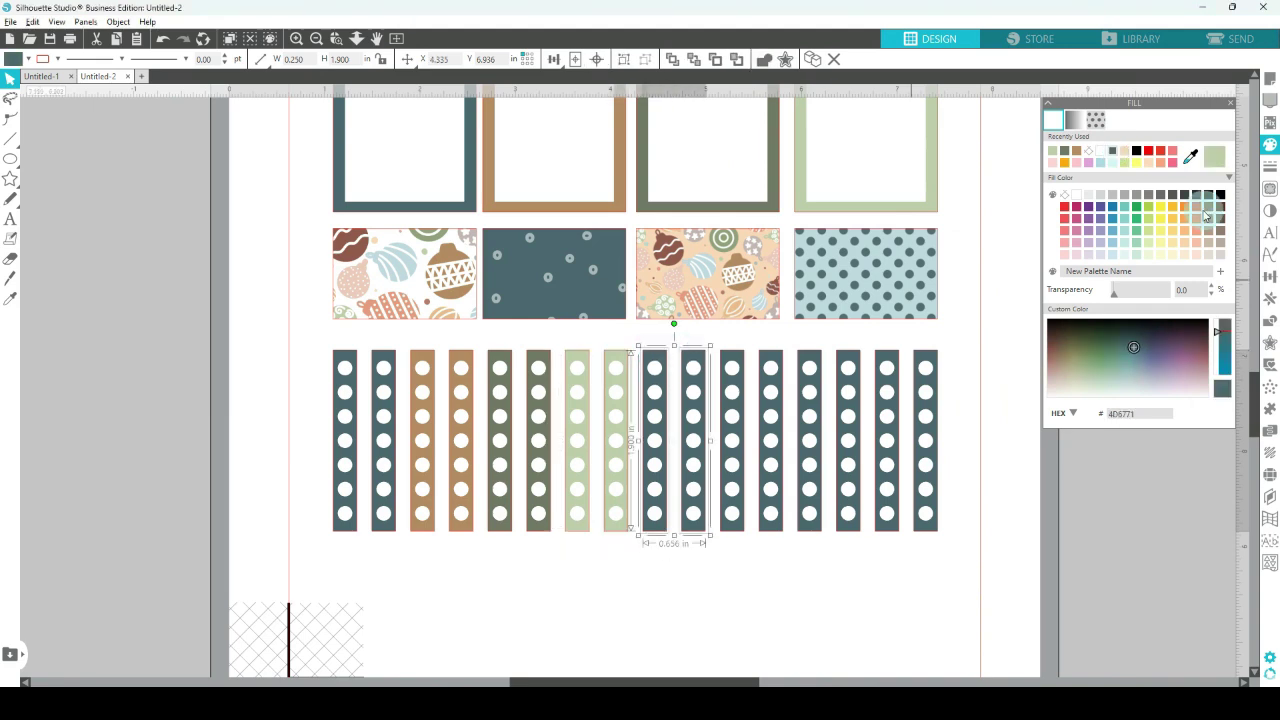
{"action": "left_click", "coordinate": [732, 356]}
{"action": "left_click", "coordinate": [775, 356], "text": "shift"}
{"action": "left_click", "coordinate": [1076, 151]}
- Fill the thirteenth and fourteenth strips with grey-green and the fifteenth and sixteenth strips with light green
{"action": "left_click", "coordinate": [813, 352]}
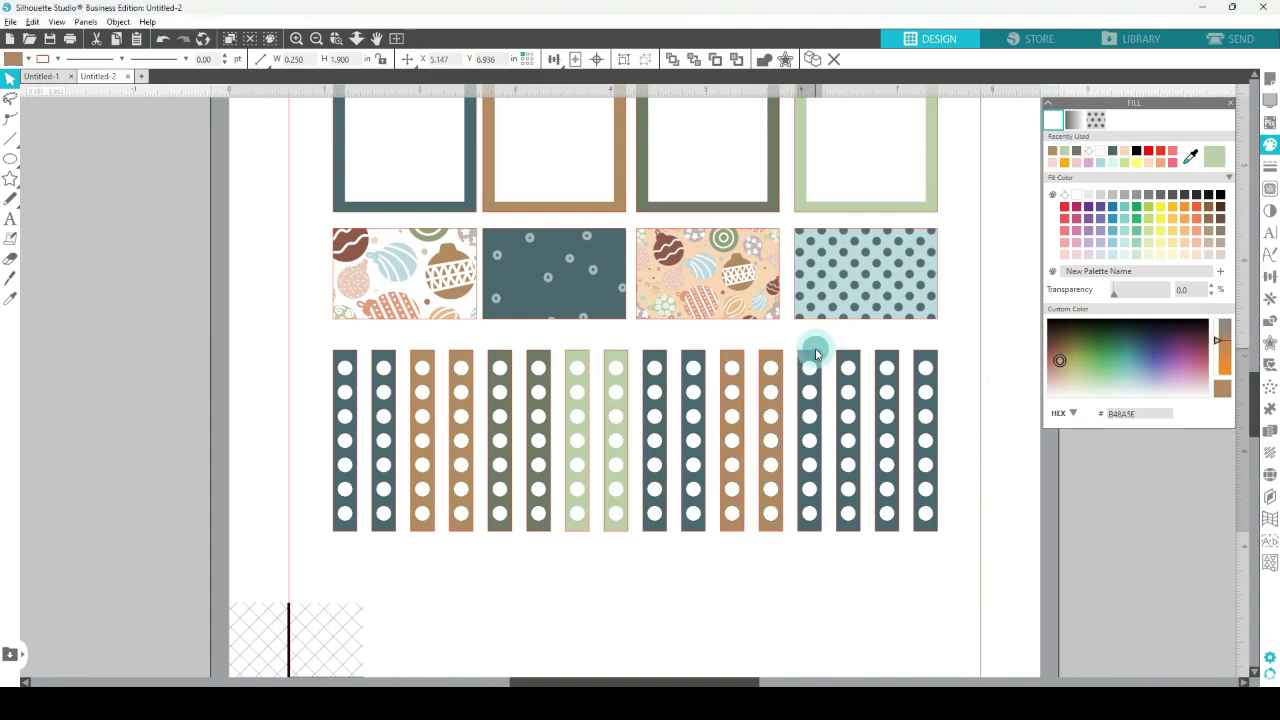
{"action": "left_click", "coordinate": [846, 354], "text": "shift"}
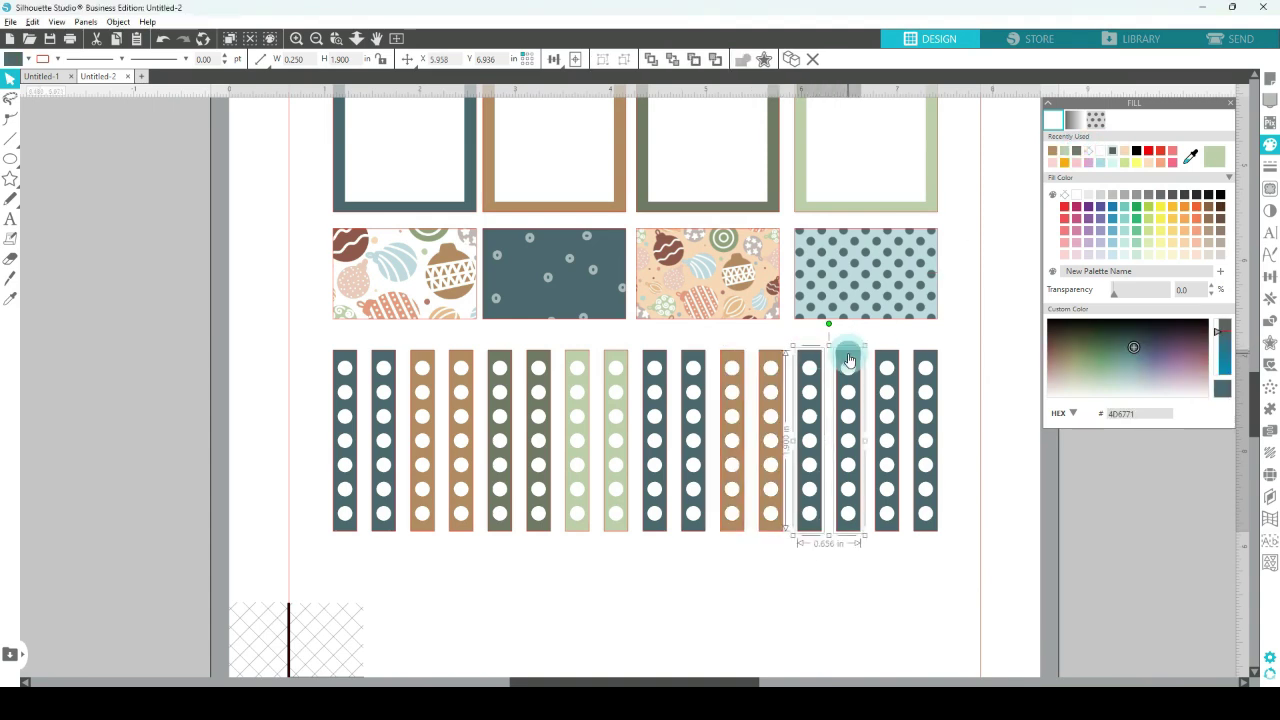
{"action": "left_click", "coordinate": [1076, 151]}
{"action": "left_click", "coordinate": [893, 350]}
{"action": "left_click", "coordinate": [935, 357], "text": "shift"}
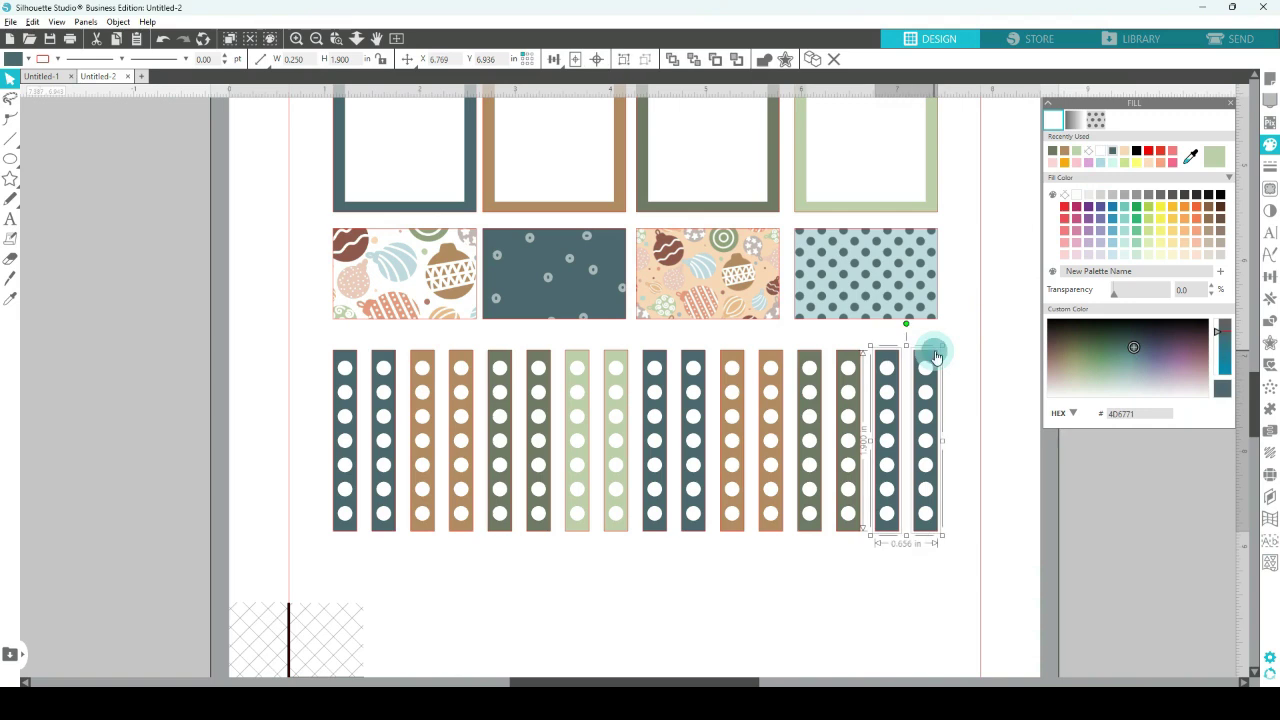
{"action": "left_click", "coordinate": [1076, 151]}
{"action": "left_click", "coordinate": [1017, 531]}
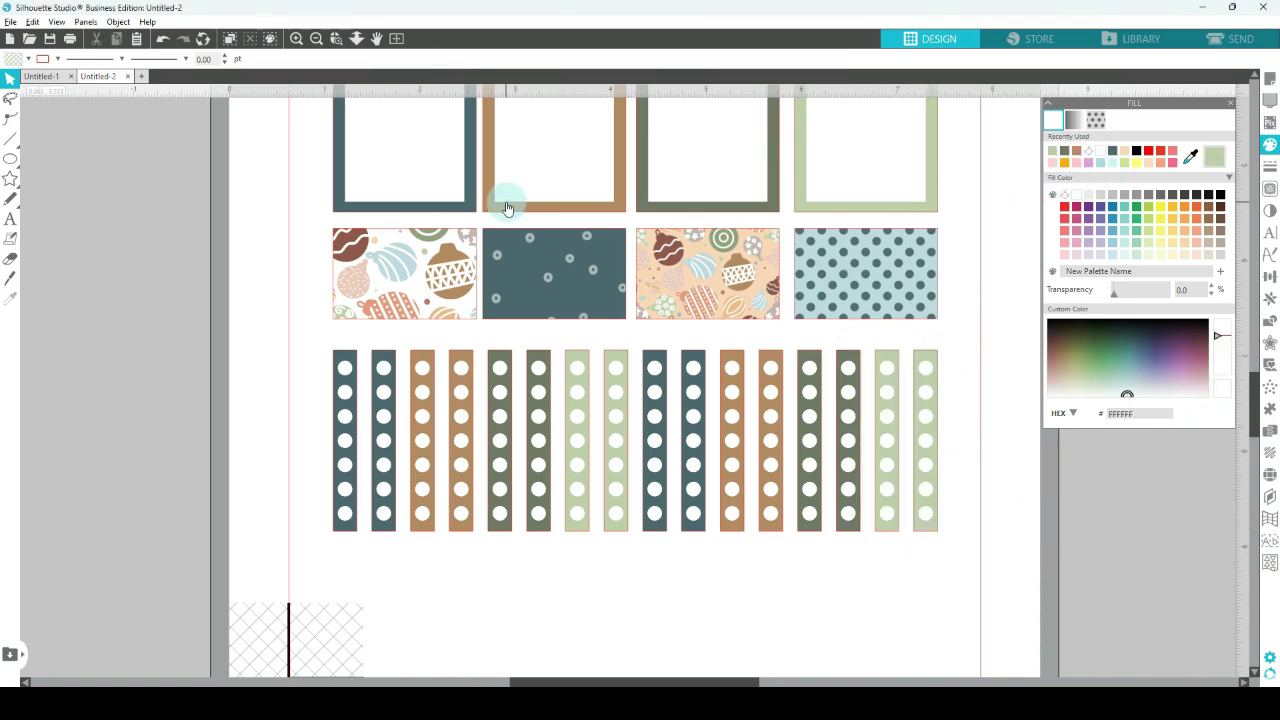
- Align the four large patterned boxes of the upper row along their top edges
{"action": "left_click", "coordinate": [397, 38]}
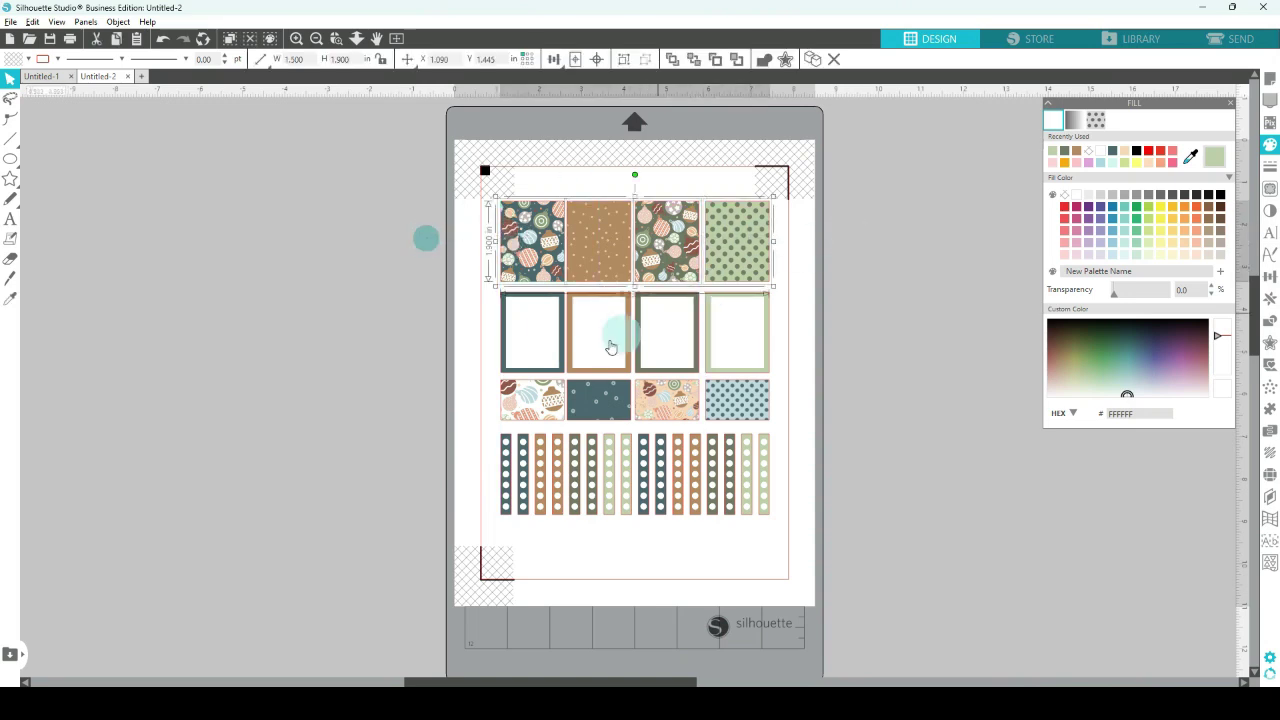
{"action": "left_click_drag", "start_coordinate": [440, 337], "coordinate": [797, 343]}
{"action": "left_click_drag", "start_coordinate": [457, 234], "coordinate": [834, 240]}
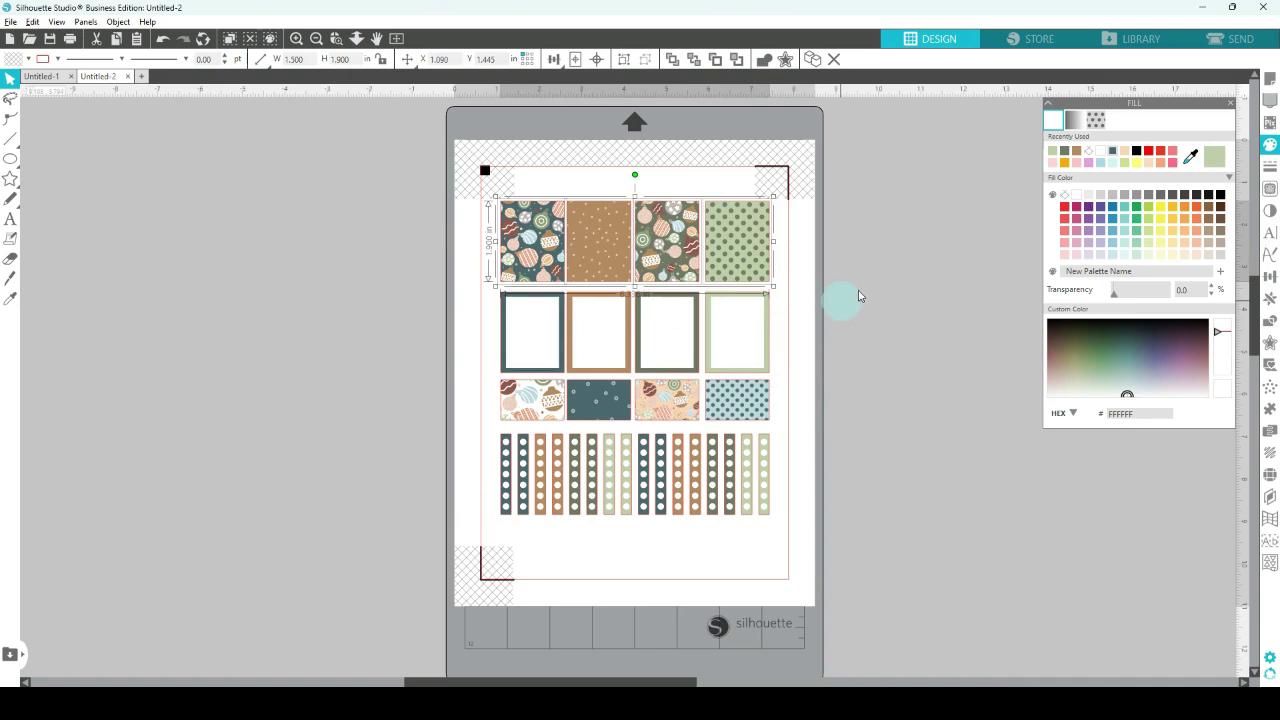
{"action": "left_click", "coordinate": [1268, 278]}
{"action": "left_click", "coordinate": [1108, 263]}
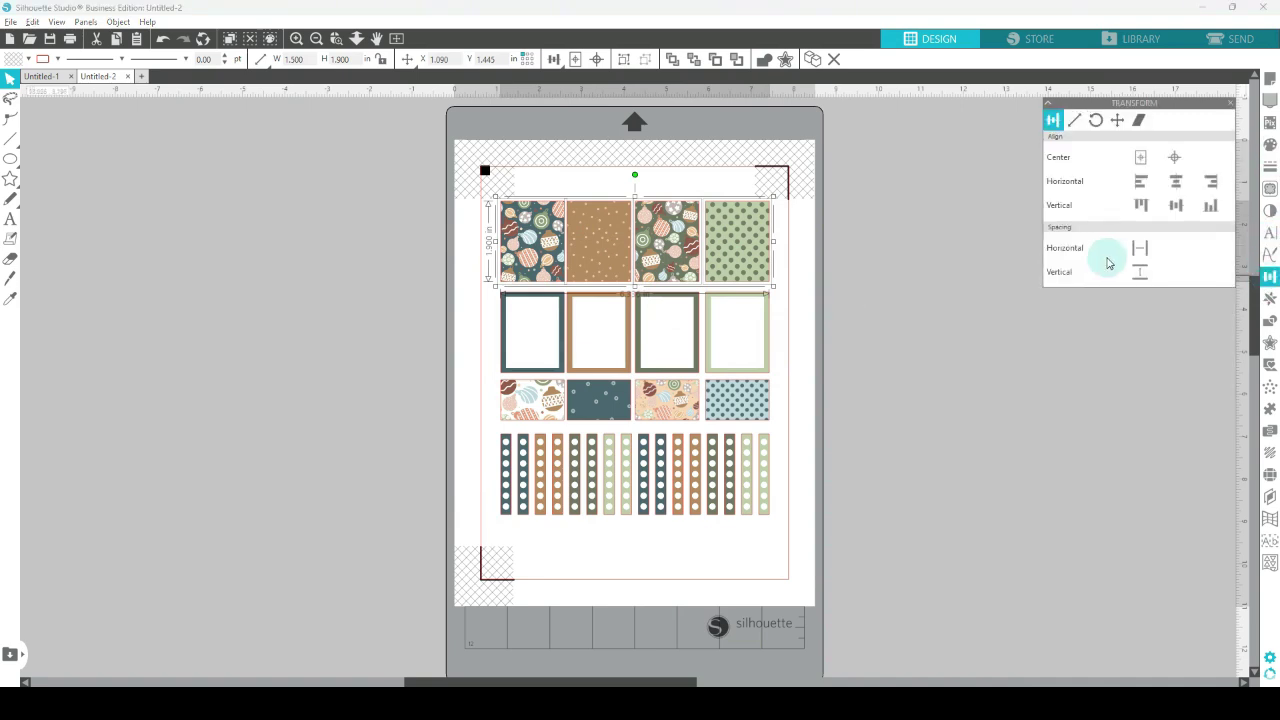
{"action": "left_click", "coordinate": [1138, 207]}
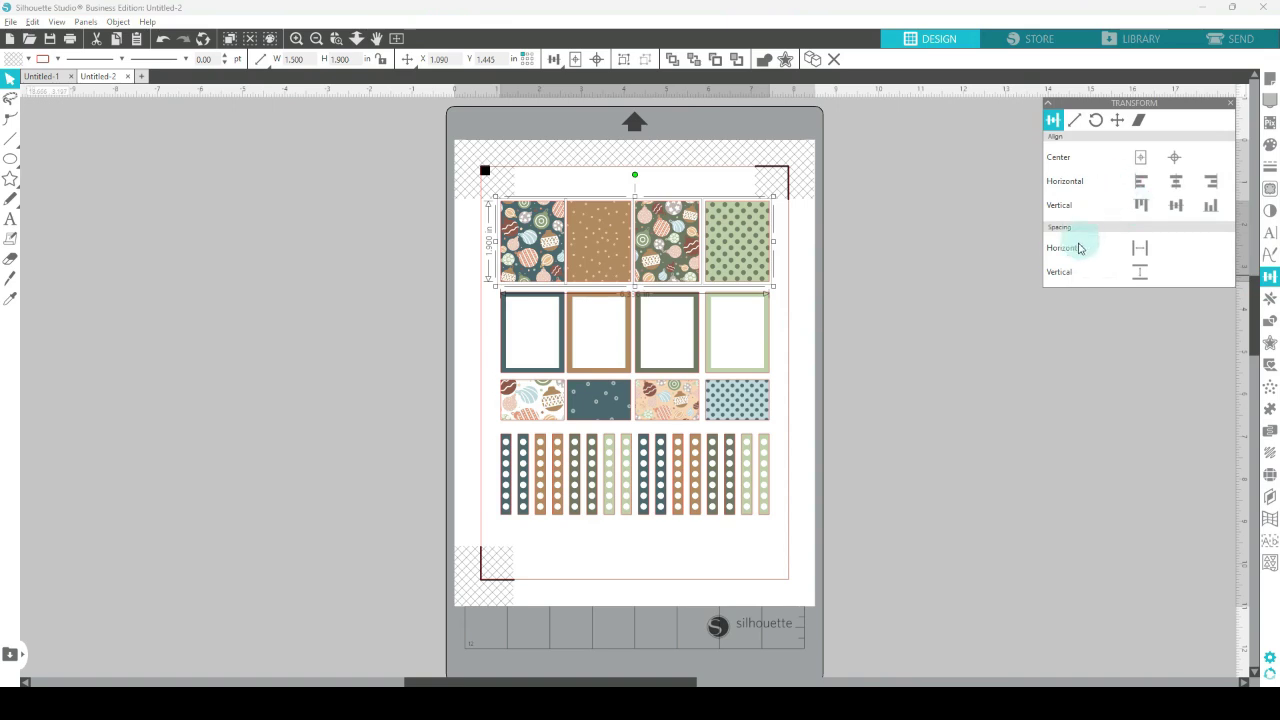
- Space the four large patterned boxes evenly horizontally and group them as one row
{"action": "left_click", "coordinate": [1130, 250]}
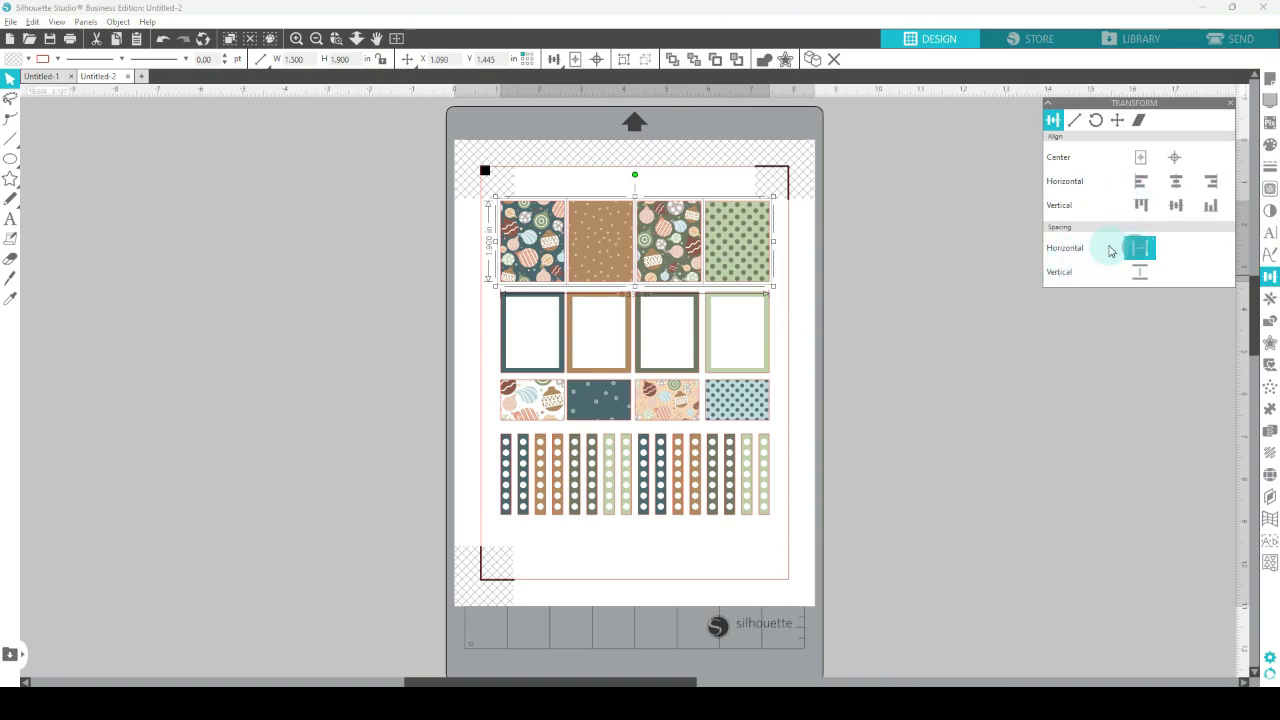
{"action": "right_click", "coordinate": [678, 228]}
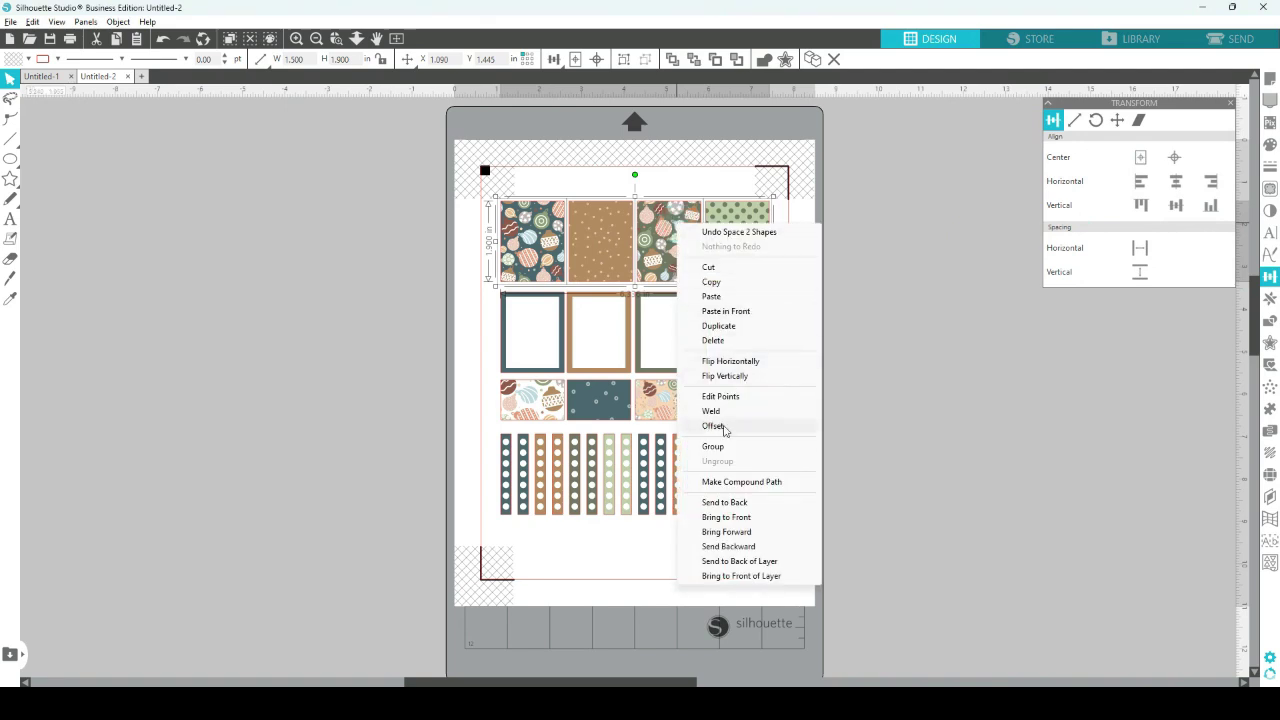
{"action": "left_click", "coordinate": [714, 446]}
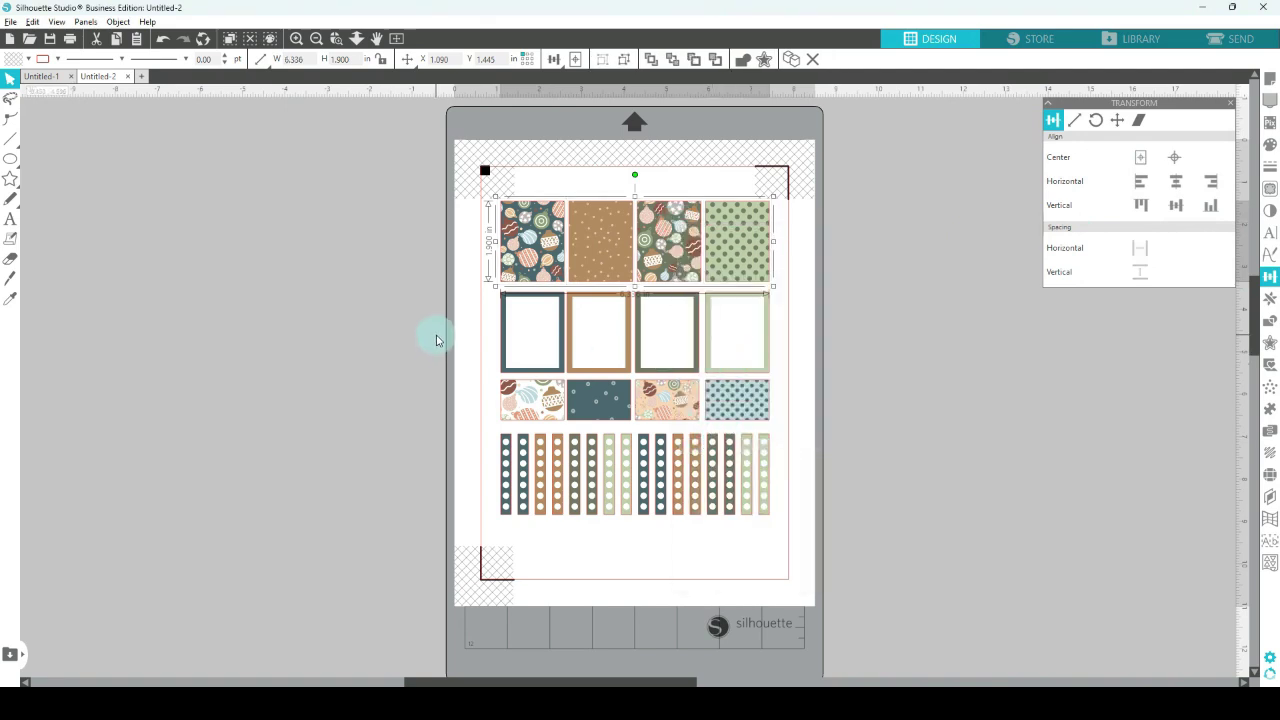
- Group the dark blue frame with its white inner box and the brown frame with its own
{"action": "left_click", "coordinate": [528, 340]}
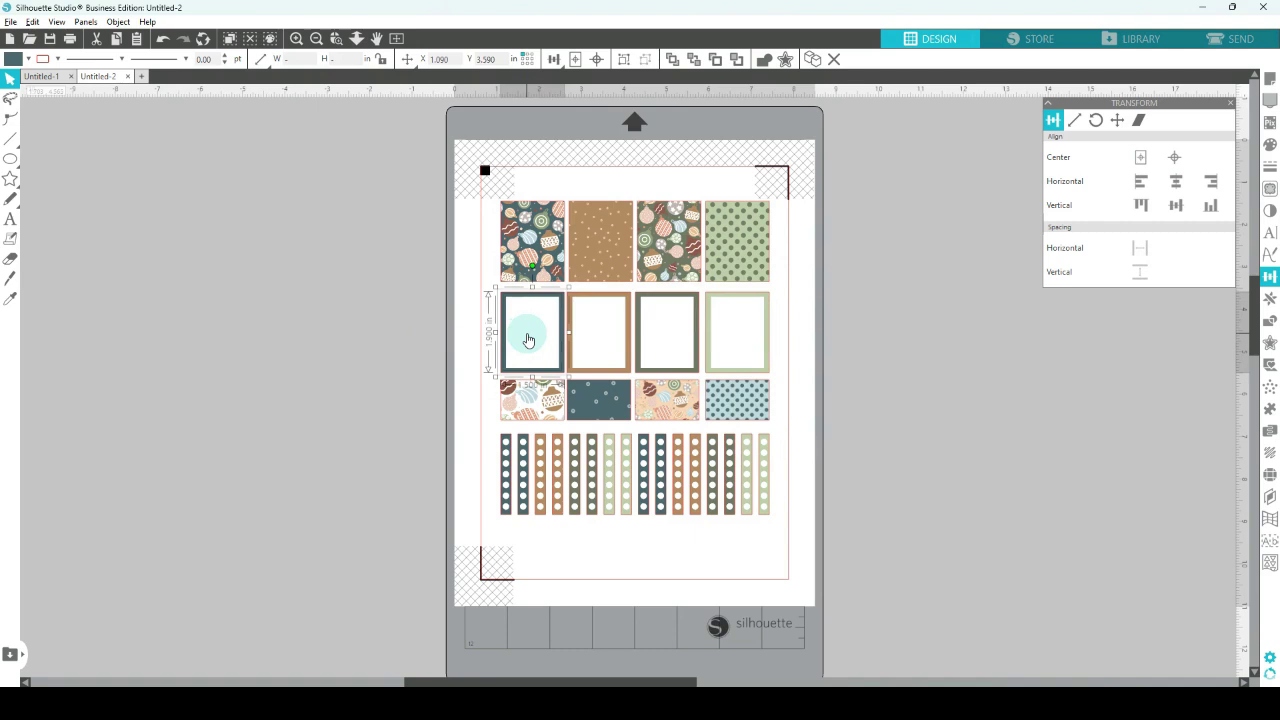
{"action": "right_click", "coordinate": [528, 340]}
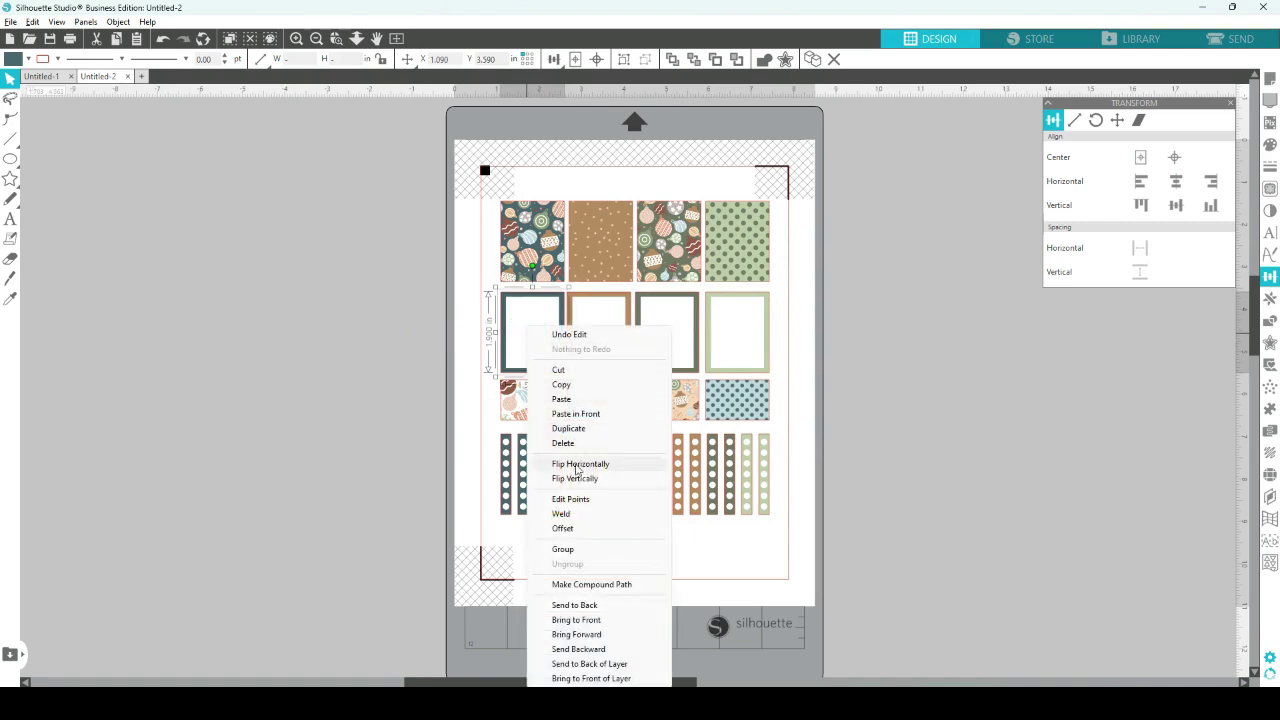
{"action": "left_click", "coordinate": [568, 547]}
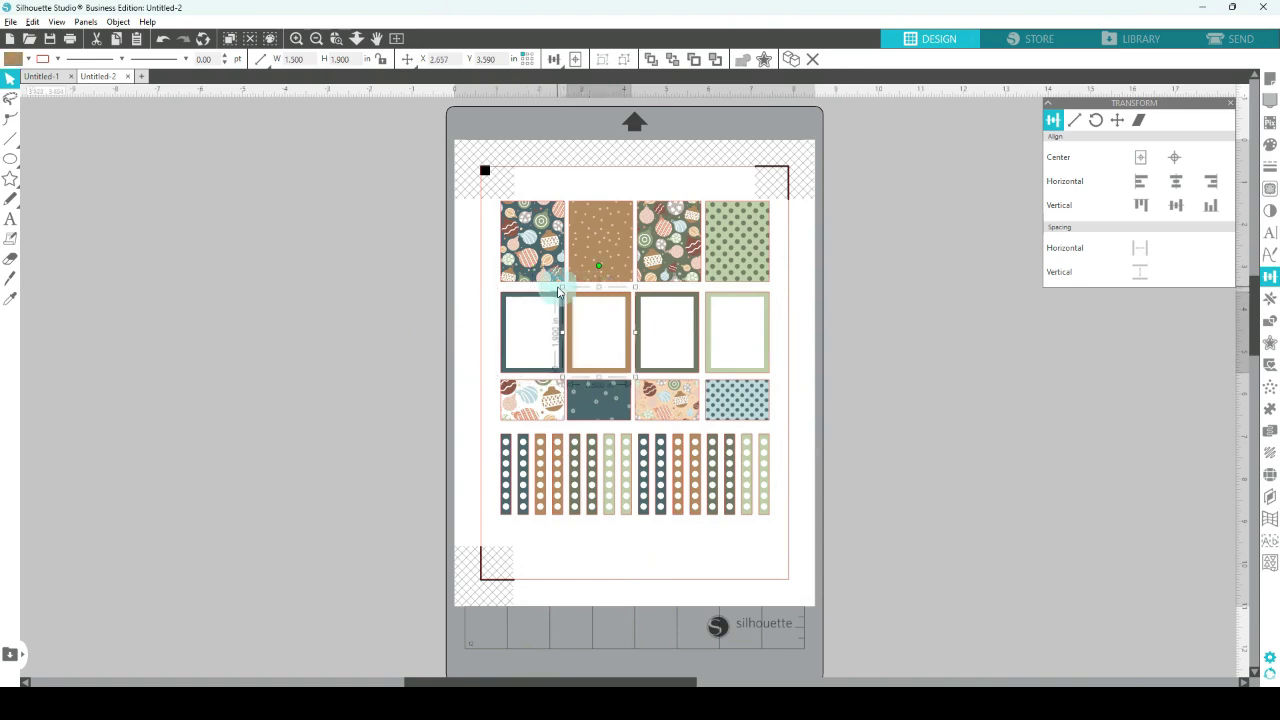
{"action": "left_click", "coordinate": [466, 290]}
{"action": "left_click", "coordinate": [615, 295]}
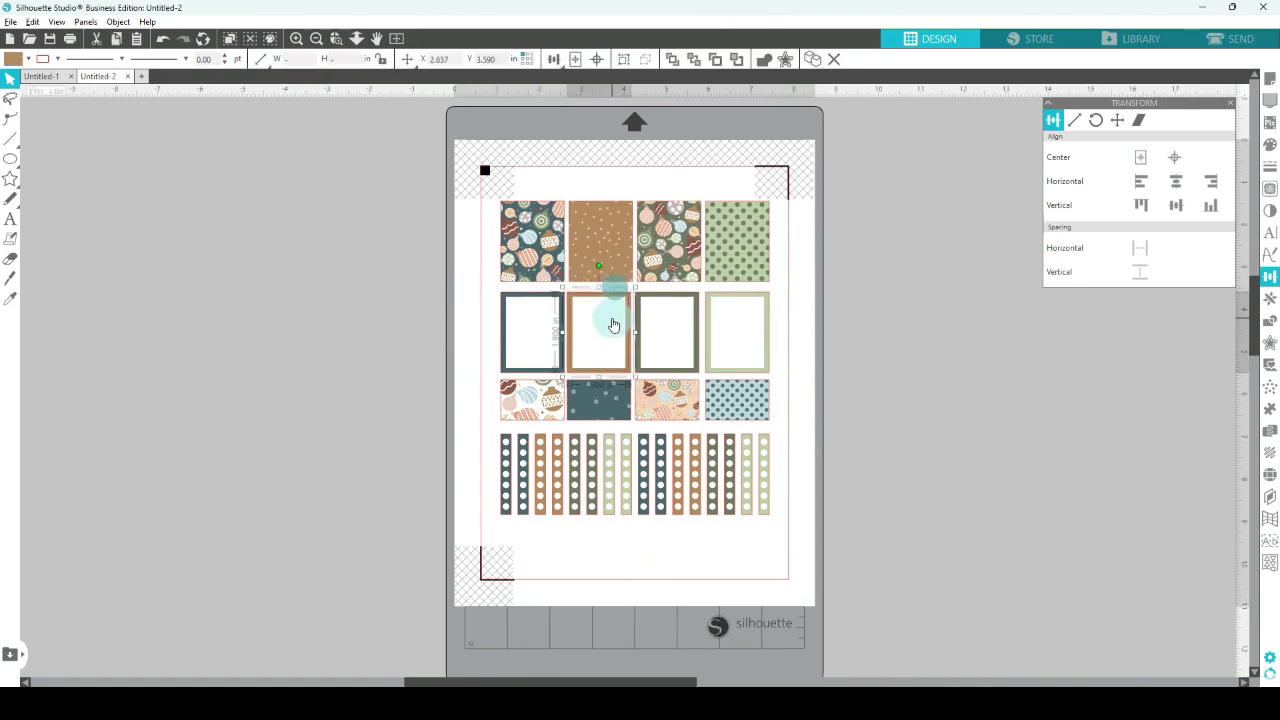
{"action": "right_click", "coordinate": [610, 318]}
{"action": "left_click", "coordinate": [648, 540]}
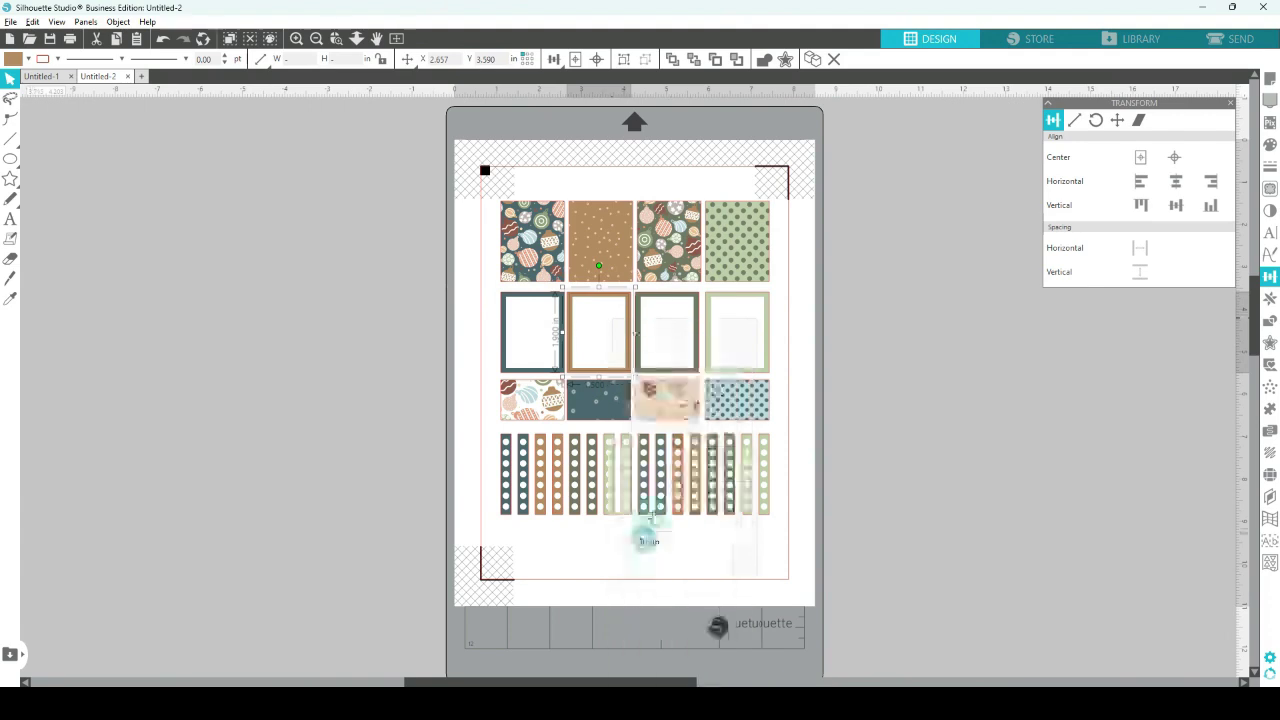
- Group the light green frame with its white inner box and the grey-green frame with its own
{"action": "left_click", "coordinate": [737, 323]}
{"action": "right_click", "coordinate": [741, 325]}
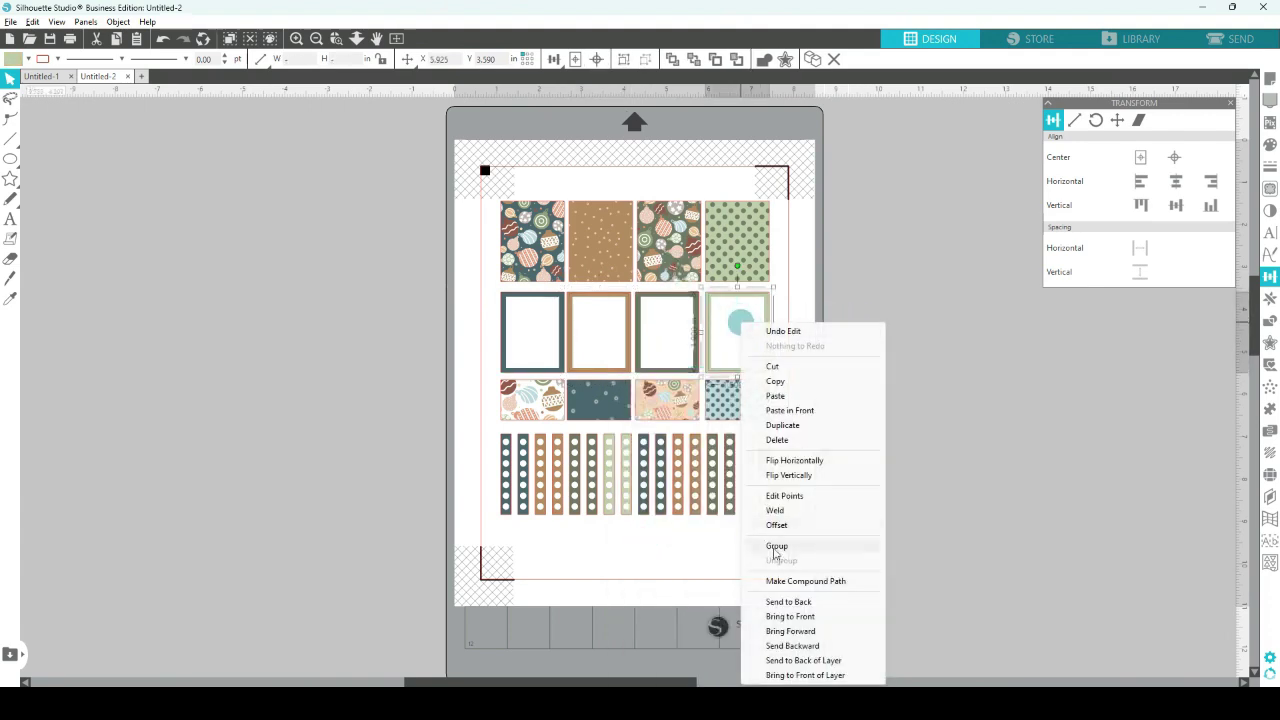
{"action": "left_click", "coordinate": [776, 546]}
{"action": "left_click", "coordinate": [857, 343]}
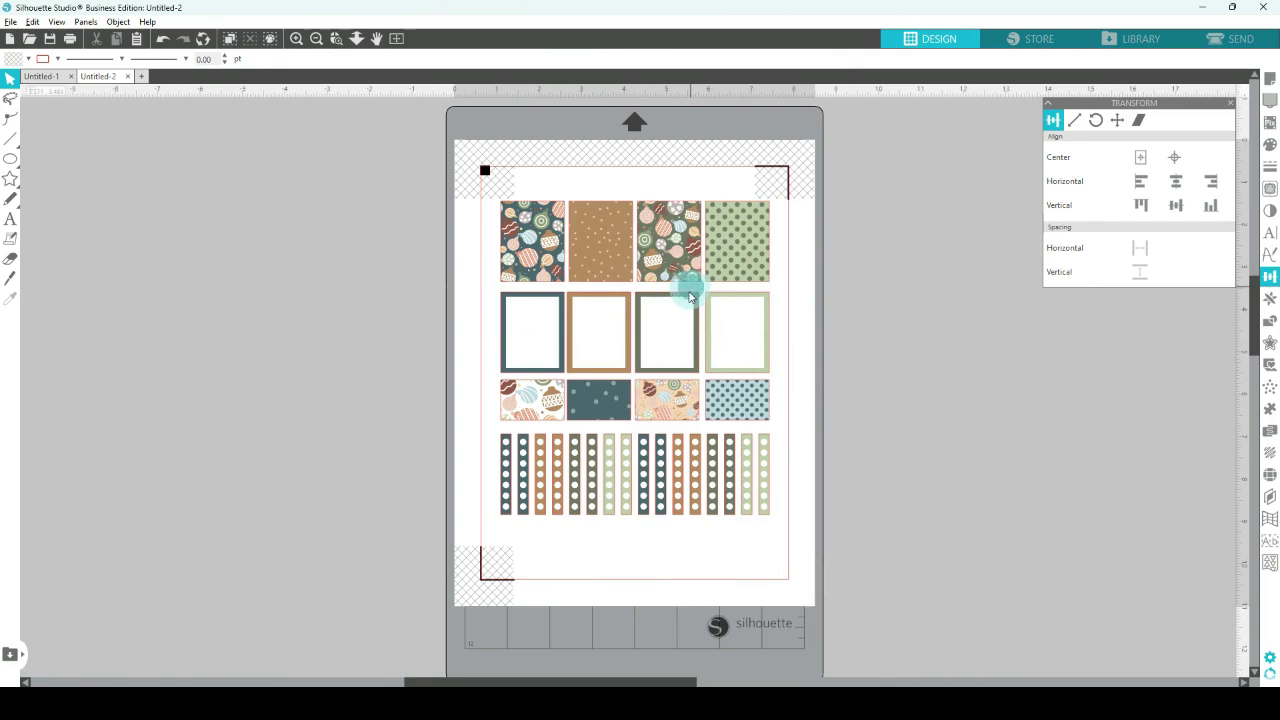
{"action": "left_click", "coordinate": [689, 297]}
{"action": "right_click", "coordinate": [668, 316]}
{"action": "left_click", "coordinate": [707, 540]}
- Align the four solid-colour frames along their top edges with even horizontal spacing and group them as one row
{"action": "left_click_drag", "start_coordinate": [404, 318], "coordinate": [846, 337]}
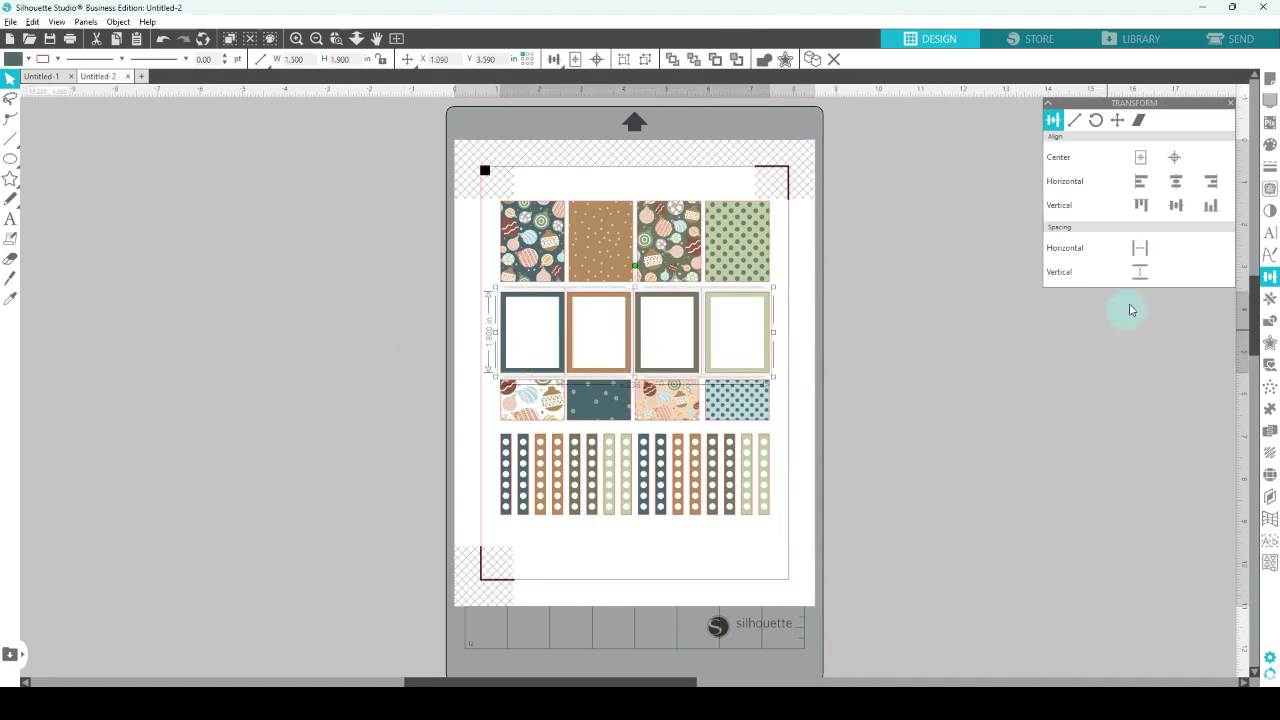
{"action": "left_click", "coordinate": [1135, 205]}
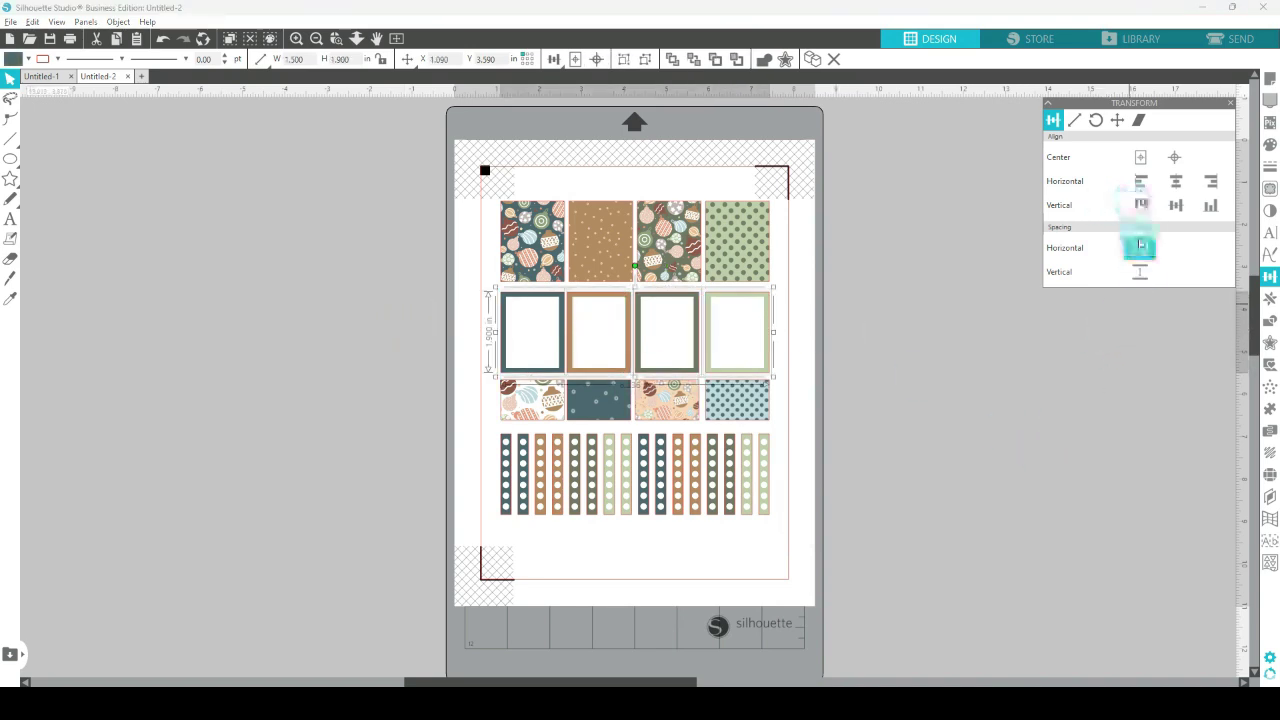
{"action": "left_click", "coordinate": [1139, 247]}
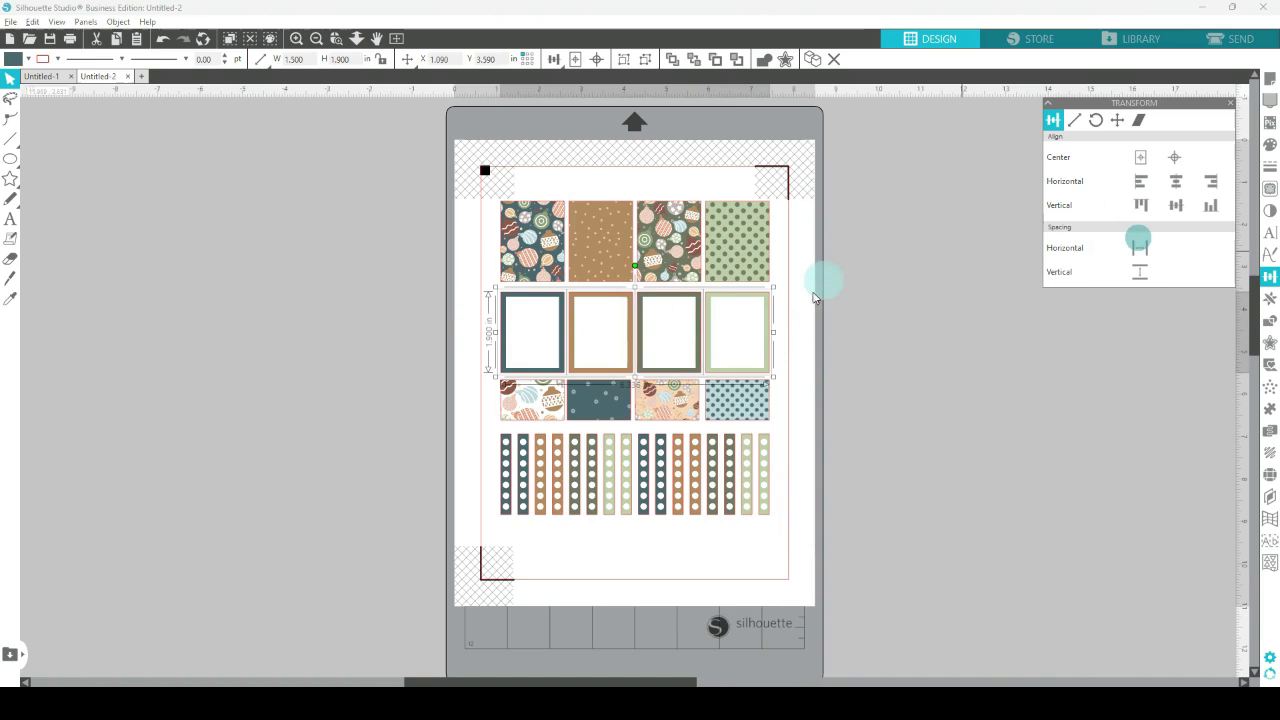
{"action": "right_click", "coordinate": [685, 318]}
{"action": "left_click", "coordinate": [742, 519]}
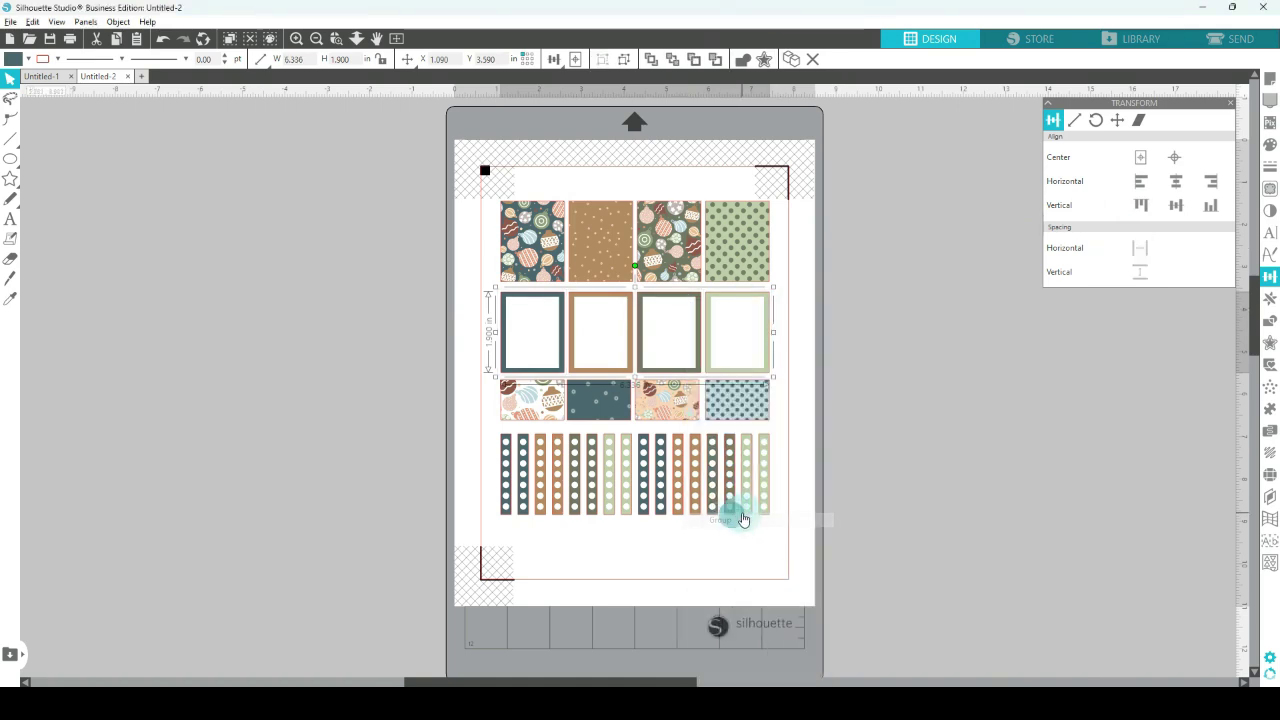
- Space the four short patterned boxes evenly horizontally and group them as one row
{"action": "left_click", "coordinate": [455, 398]}
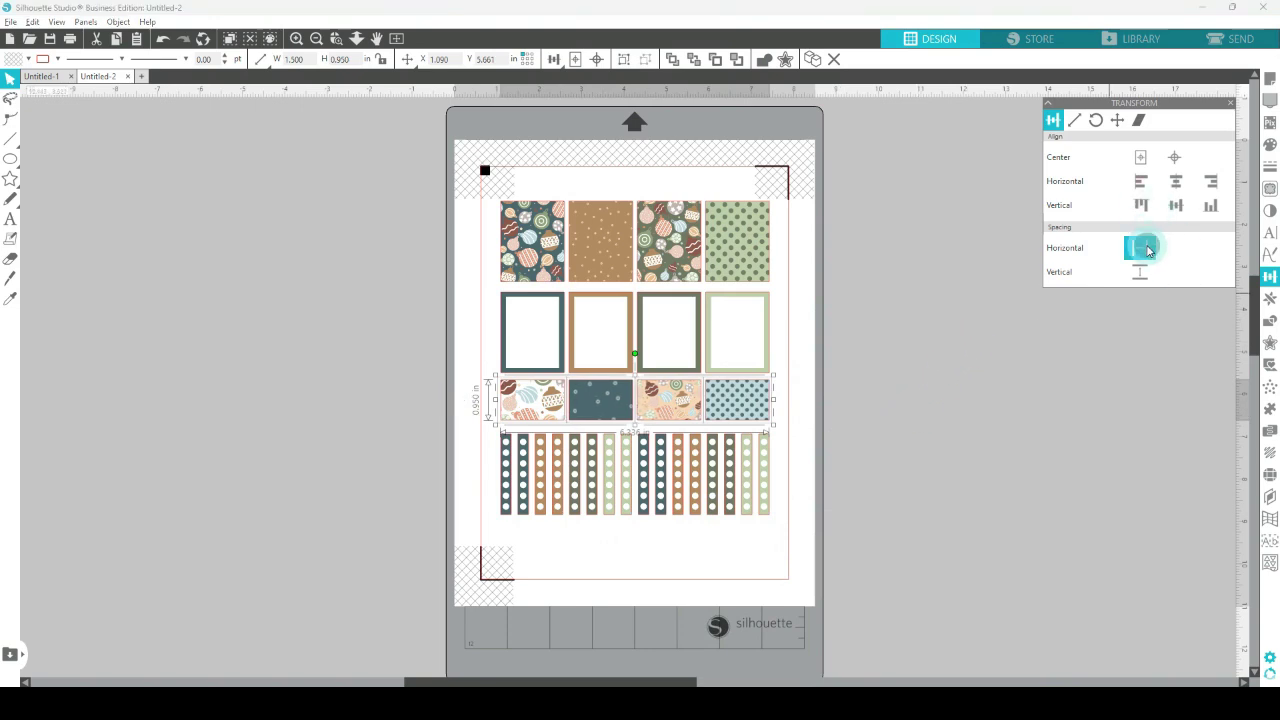
{"action": "right_click", "coordinate": [627, 407]}
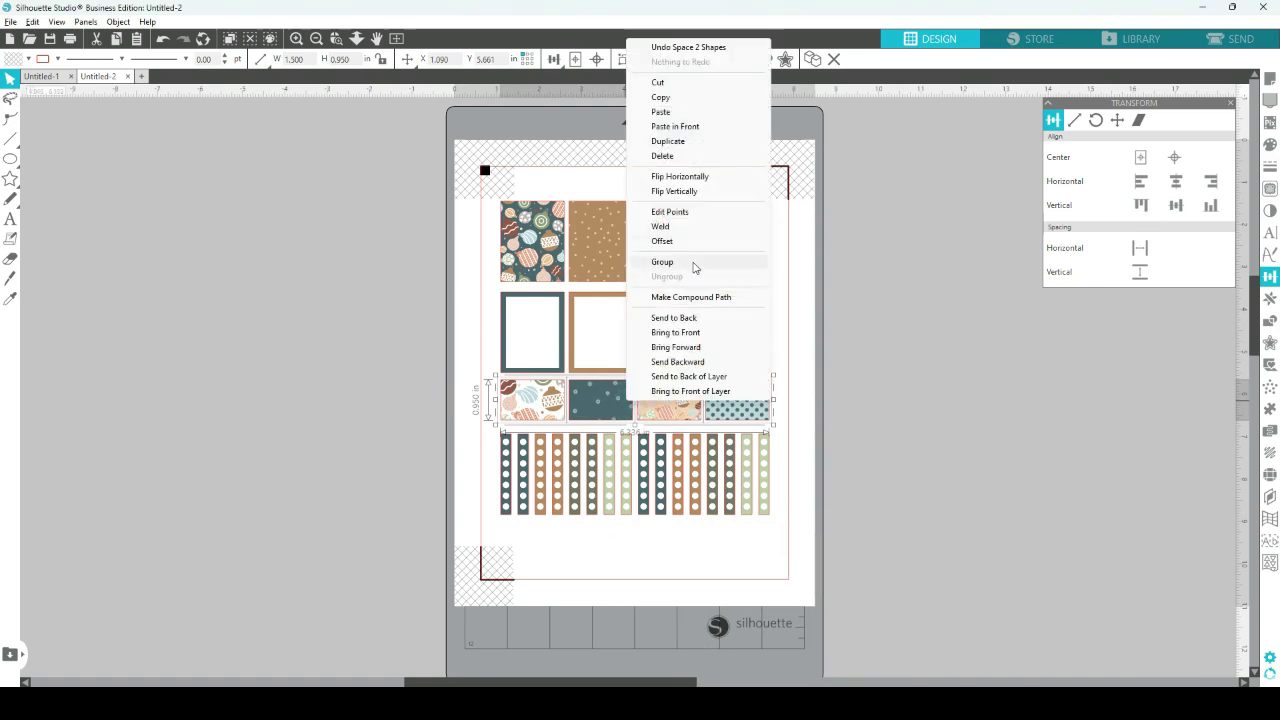
{"action": "left_click", "coordinate": [693, 261]}
- Group all sixteen dotted strips together with their circles as one row
{"action": "left_click_drag", "start_coordinate": [433, 471], "coordinate": [851, 471]}
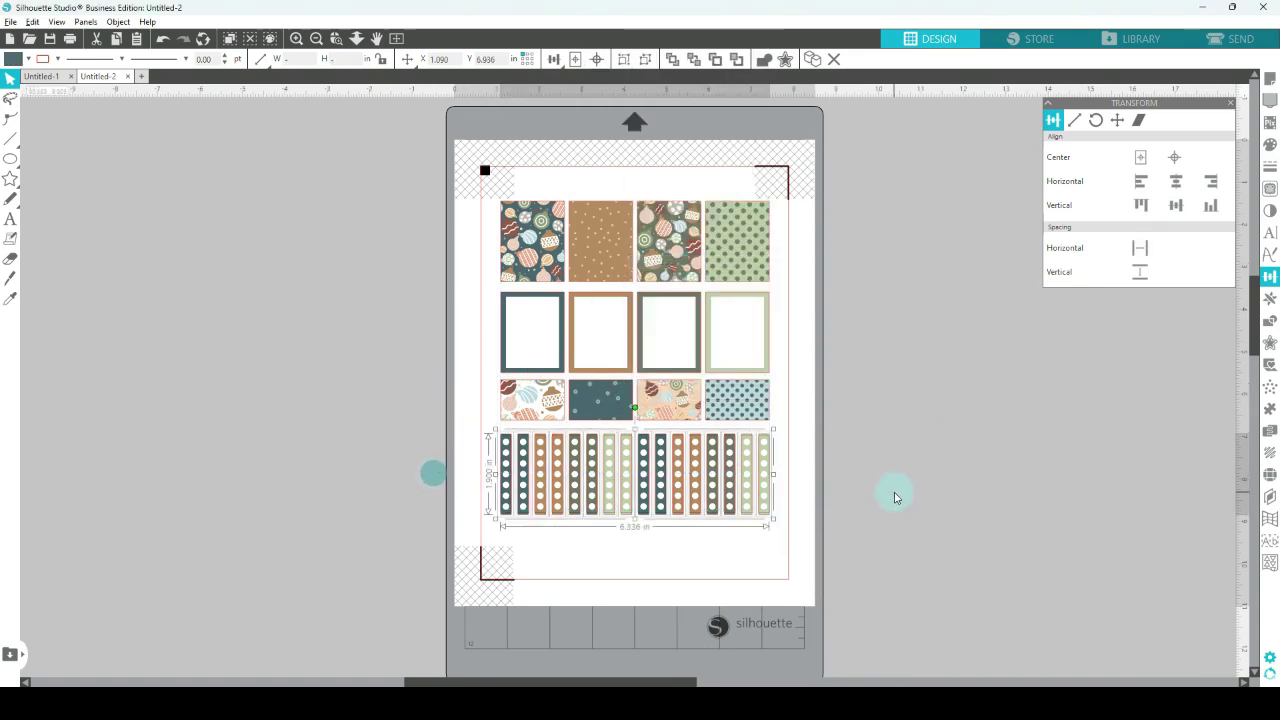
{"action": "left_click", "coordinate": [407, 486]}
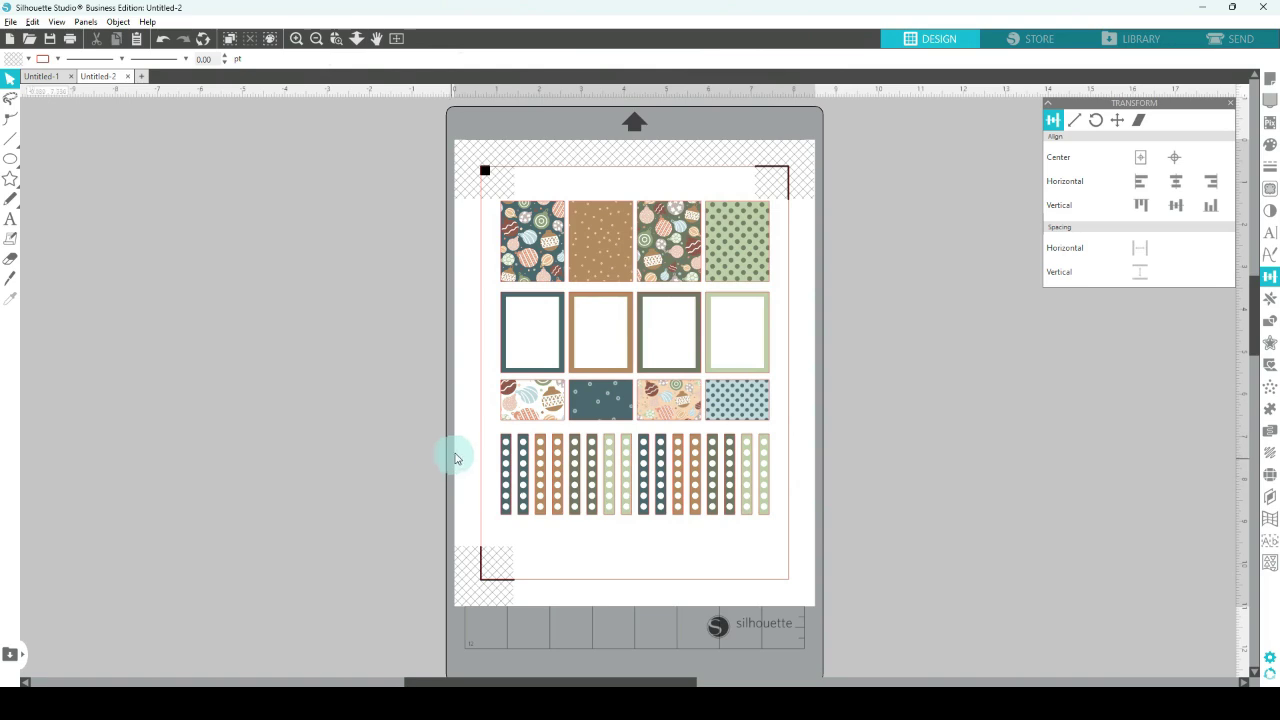
{"action": "left_click_drag", "start_coordinate": [461, 444], "coordinate": [820, 523]}
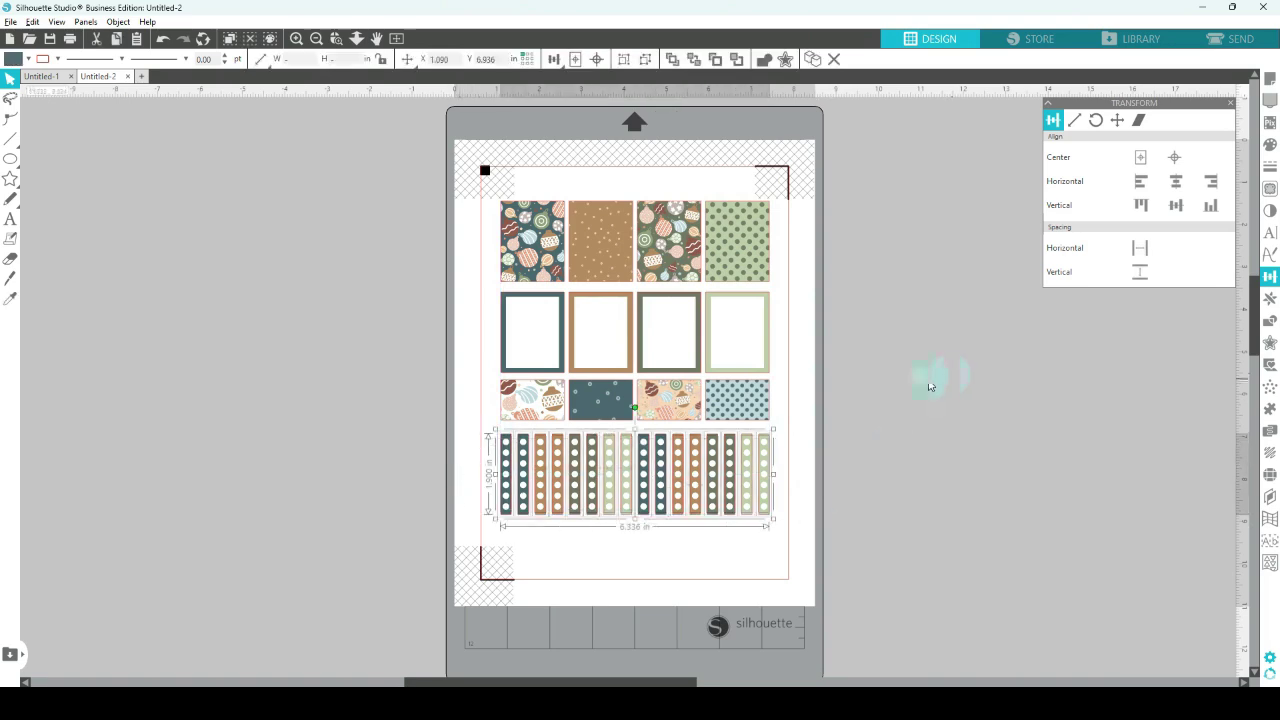
{"action": "right_click", "coordinate": [603, 467]}
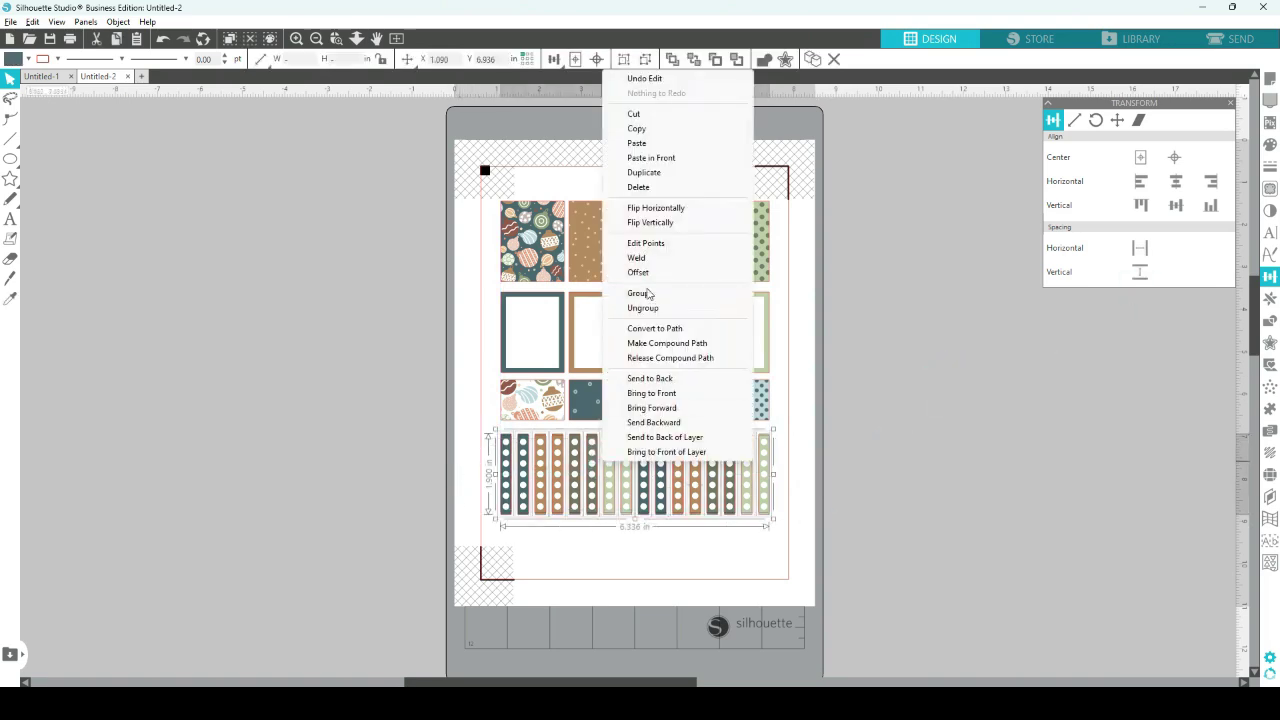
{"action": "left_click", "coordinate": [647, 293]}
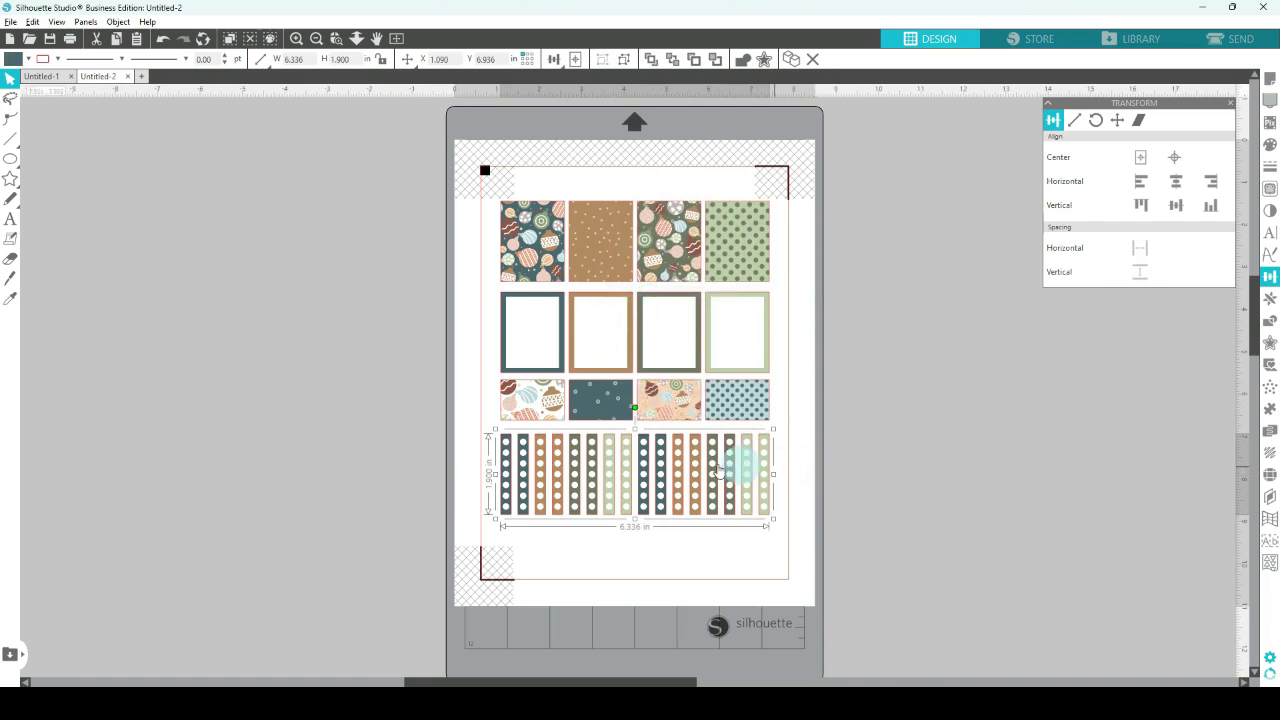
- Move the strip row, the short patterned row and the frame row down the page to widen the gaps between rows
{"action": "left_click_drag", "start_coordinate": [643, 458], "coordinate": [643, 481]}
{"action": "left_click_drag", "start_coordinate": [655, 404], "coordinate": [652, 424]}
{"action": "left_click_drag", "start_coordinate": [643, 366], "coordinate": [652, 381]}
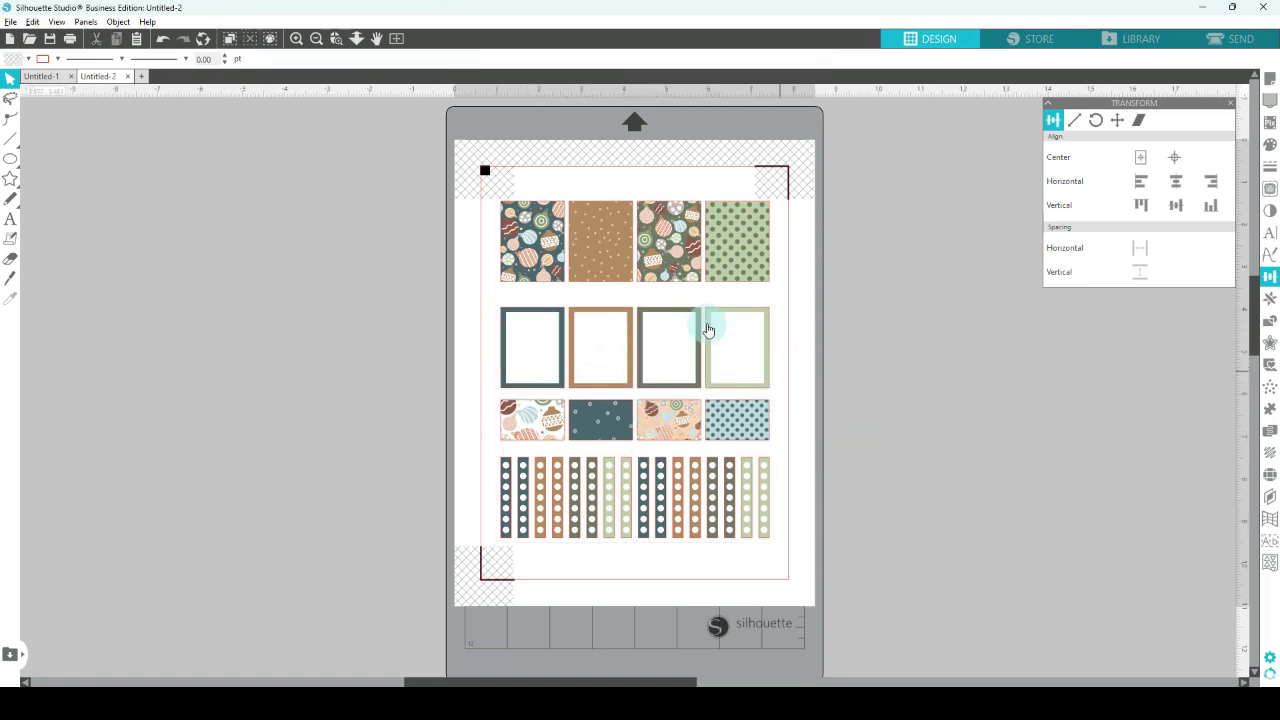
- Move the frame row up close beneath the large patterned boxes and clear the selection
{"action": "left_click_drag", "start_coordinate": [586, 354], "coordinate": [586, 337]}
{"action": "left_click_drag", "start_coordinate": [563, 413], "coordinate": [586, 420]}
{"action": "left_click", "coordinate": [823, 391]}
{"action": "left_click", "coordinate": [614, 346]}
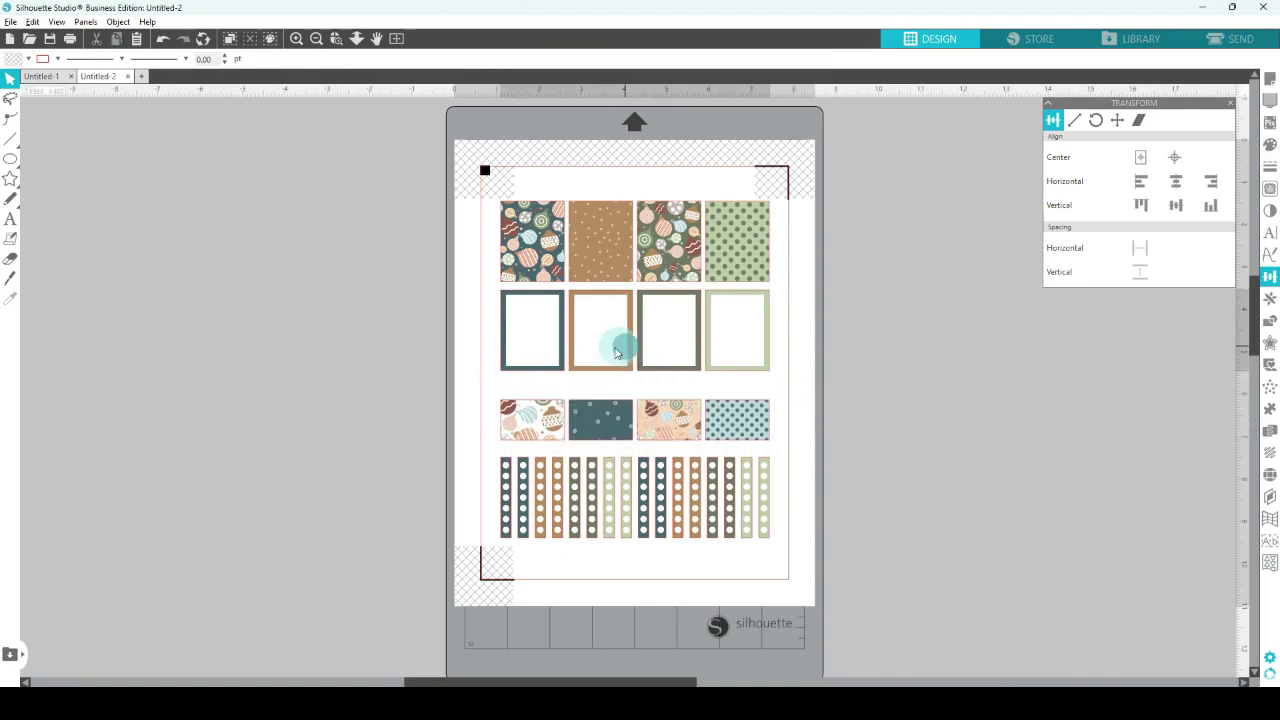
- Shift the frame row, the short patterned row and the dotted strip row sideways out of line and clear the selection
{"action": "left_click_drag", "start_coordinate": [616, 352], "coordinate": [598, 357]}
{"action": "left_click_drag", "start_coordinate": [623, 422], "coordinate": [637, 418]}
{"action": "left_click_drag", "start_coordinate": [576, 469], "coordinate": [566, 470]}
{"action": "left_click", "coordinate": [1010, 479]}
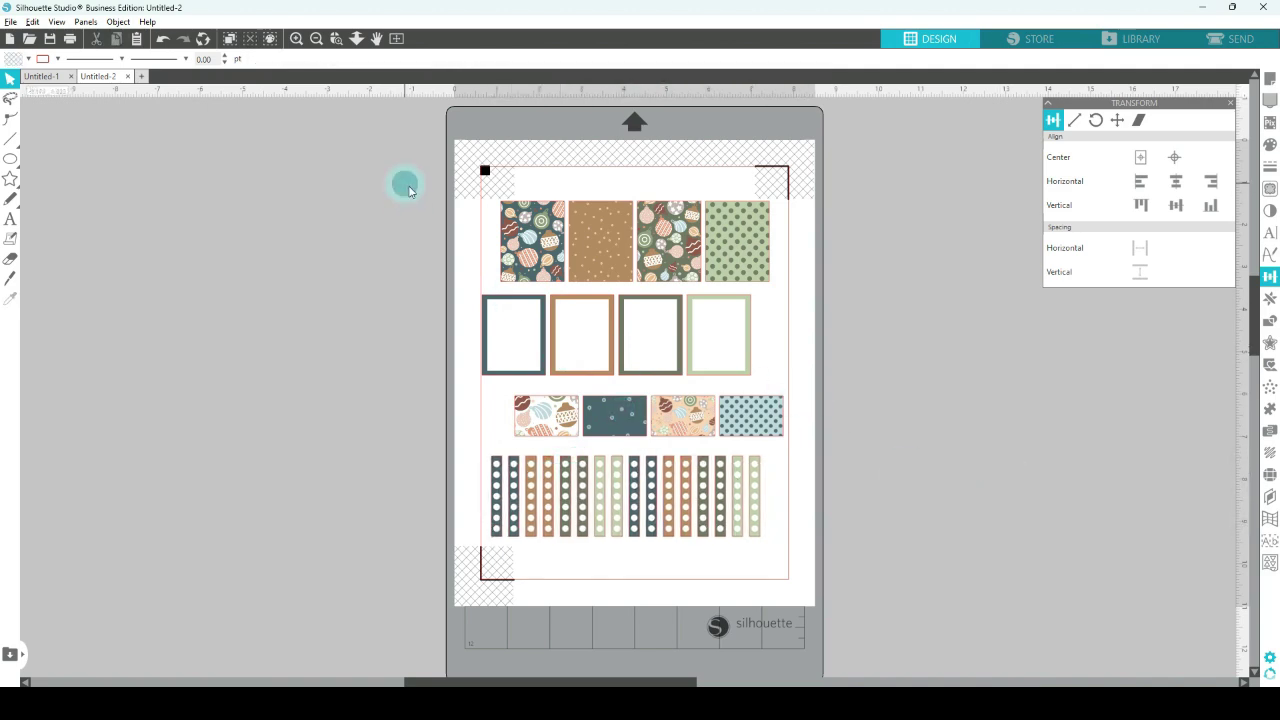
- Align all four sticker rows to their horizontal centres, space them evenly vertically, and clear the selection
{"action": "left_click_drag", "start_coordinate": [406, 186], "coordinate": [829, 537]}
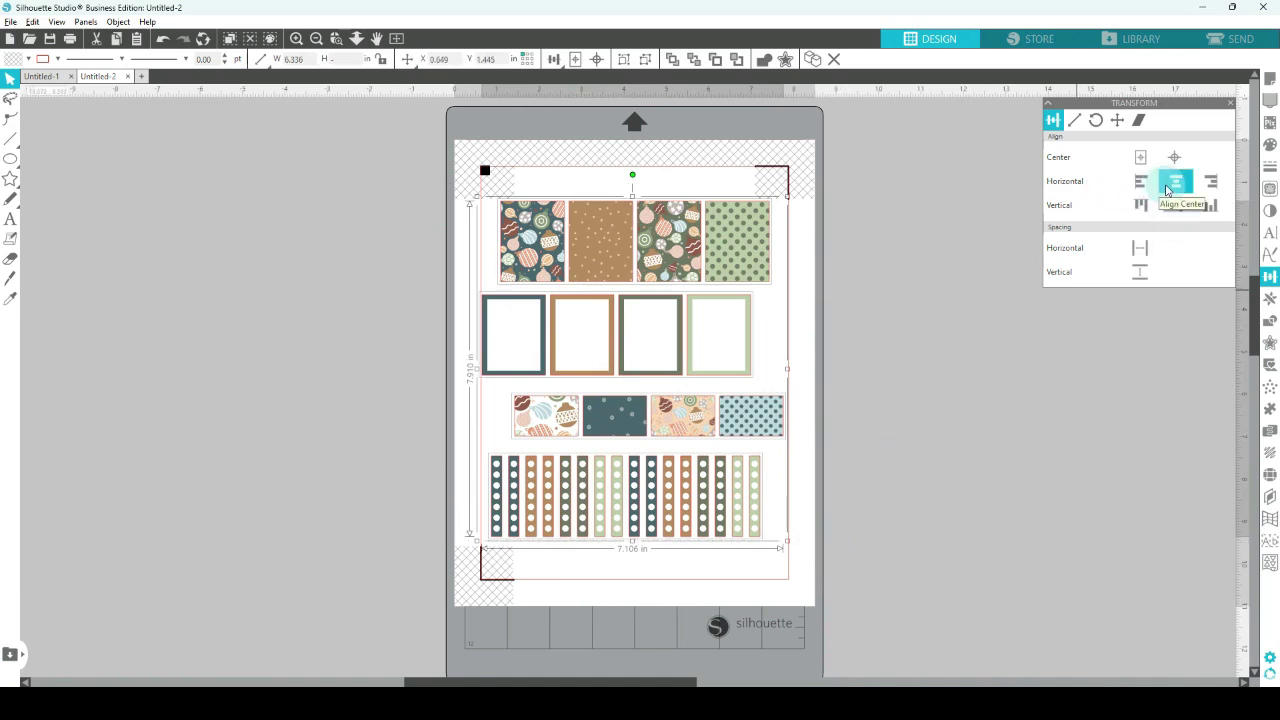
{"action": "left_click", "coordinate": [1166, 186]}
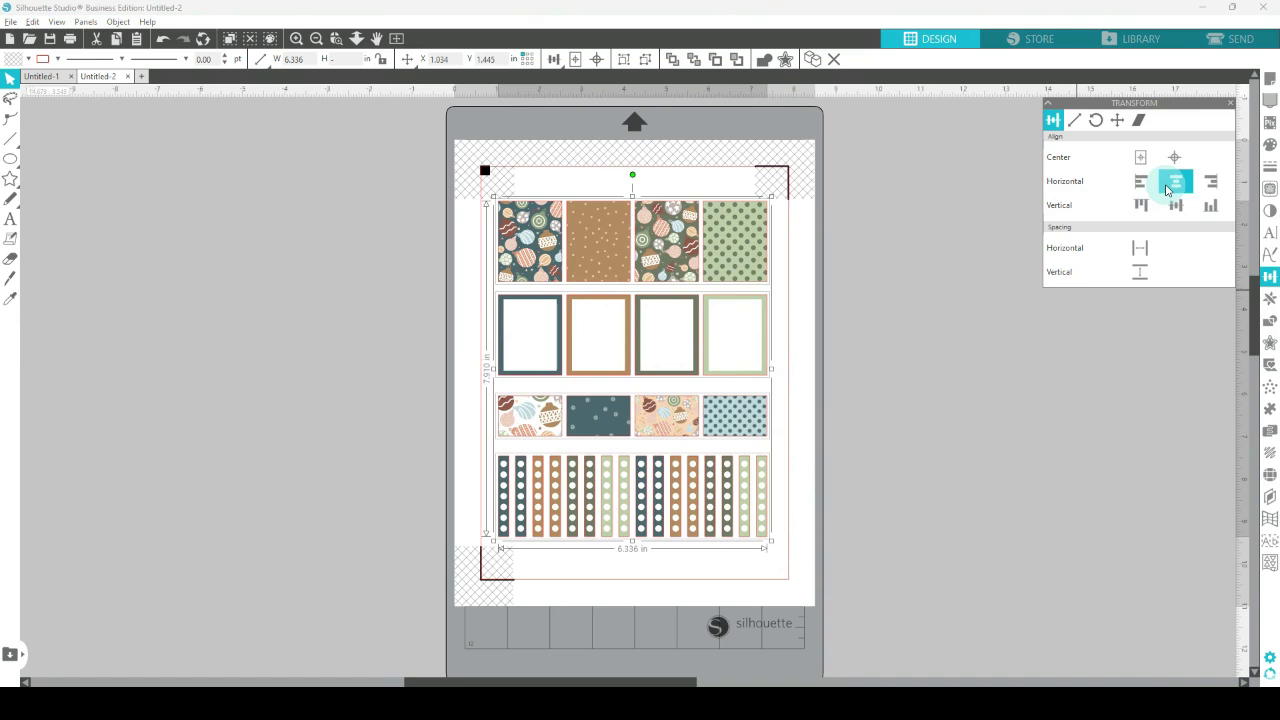
{"action": "left_click", "coordinate": [1139, 272]}
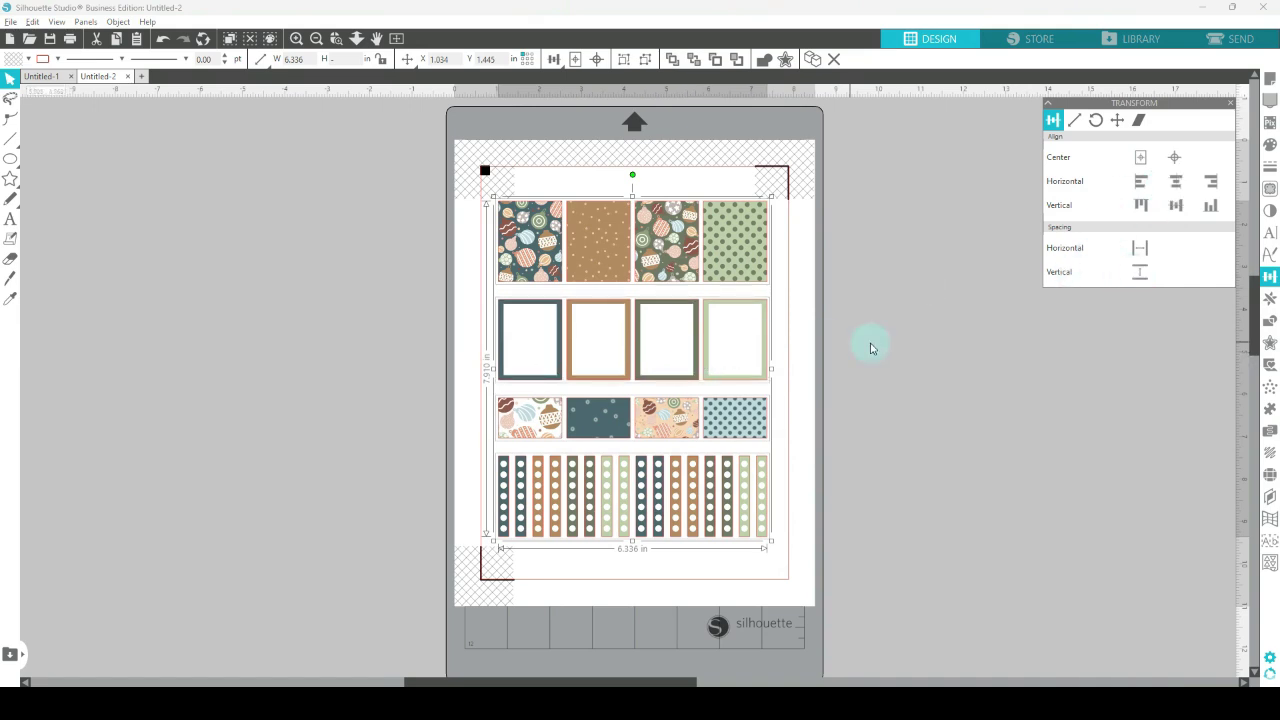
{"action": "left_click", "coordinate": [870, 346]}
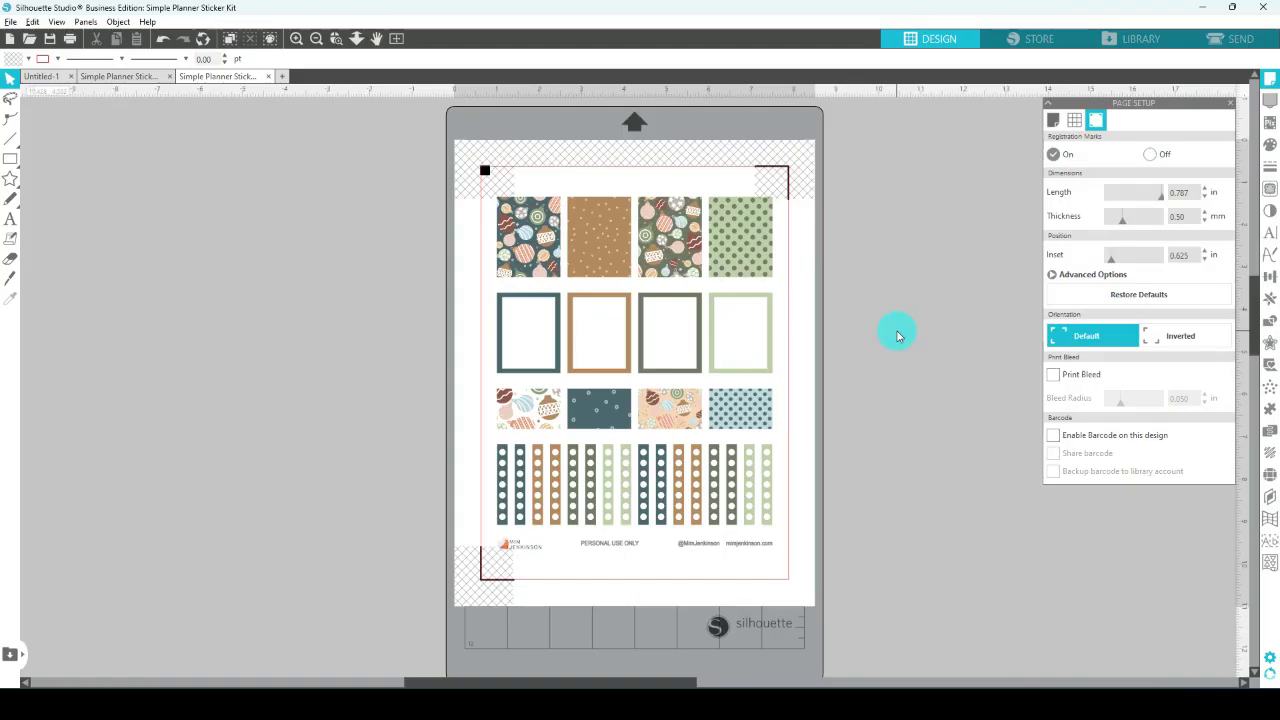
- Start printing the Simple Planner Sticker Kit sheet and choose the Canon TS3400 series printer
{"action": "key", "text": "ctrl+p"}
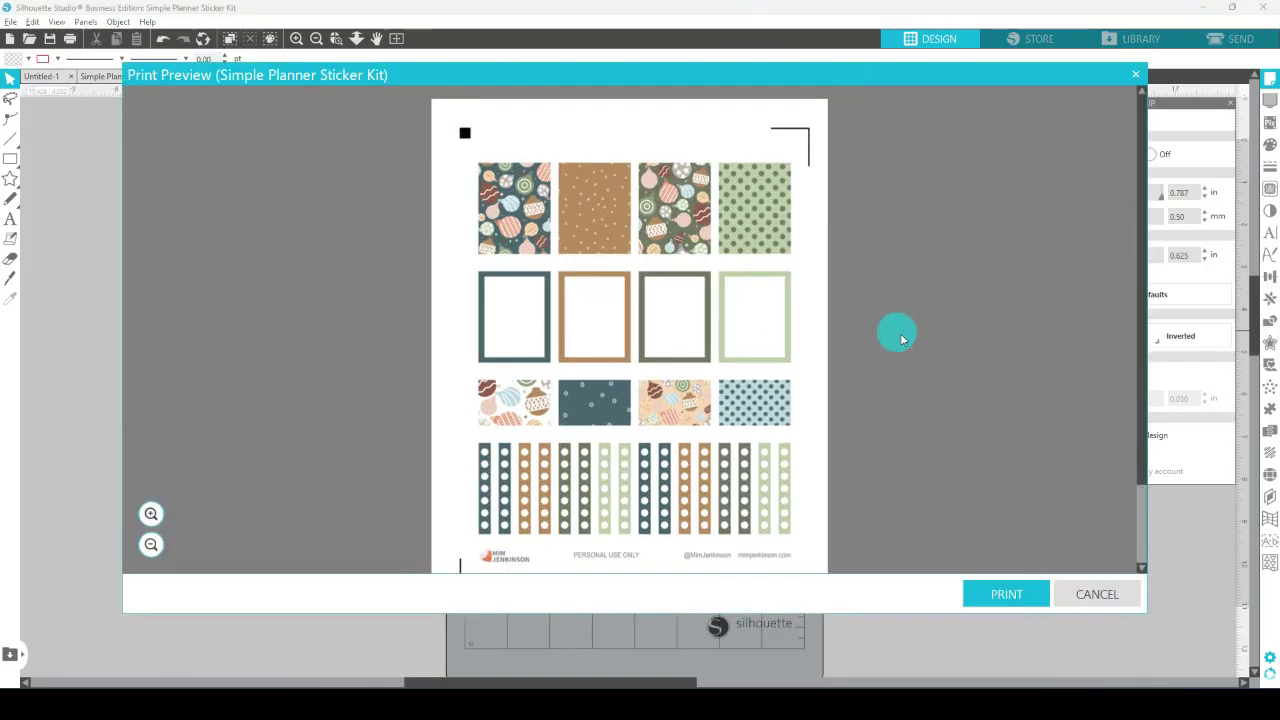
{"action": "left_click", "coordinate": [972, 591]}
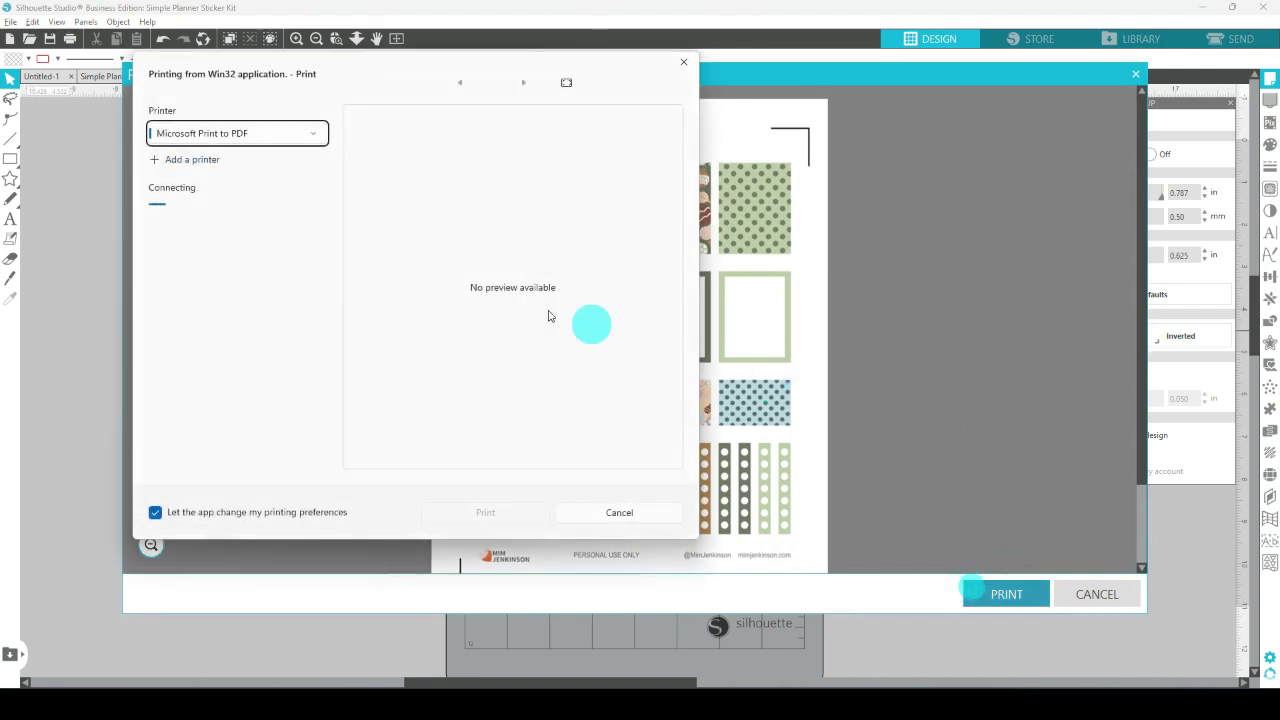
{"action": "left_click", "coordinate": [233, 133]}
{"action": "left_click", "coordinate": [205, 183]}
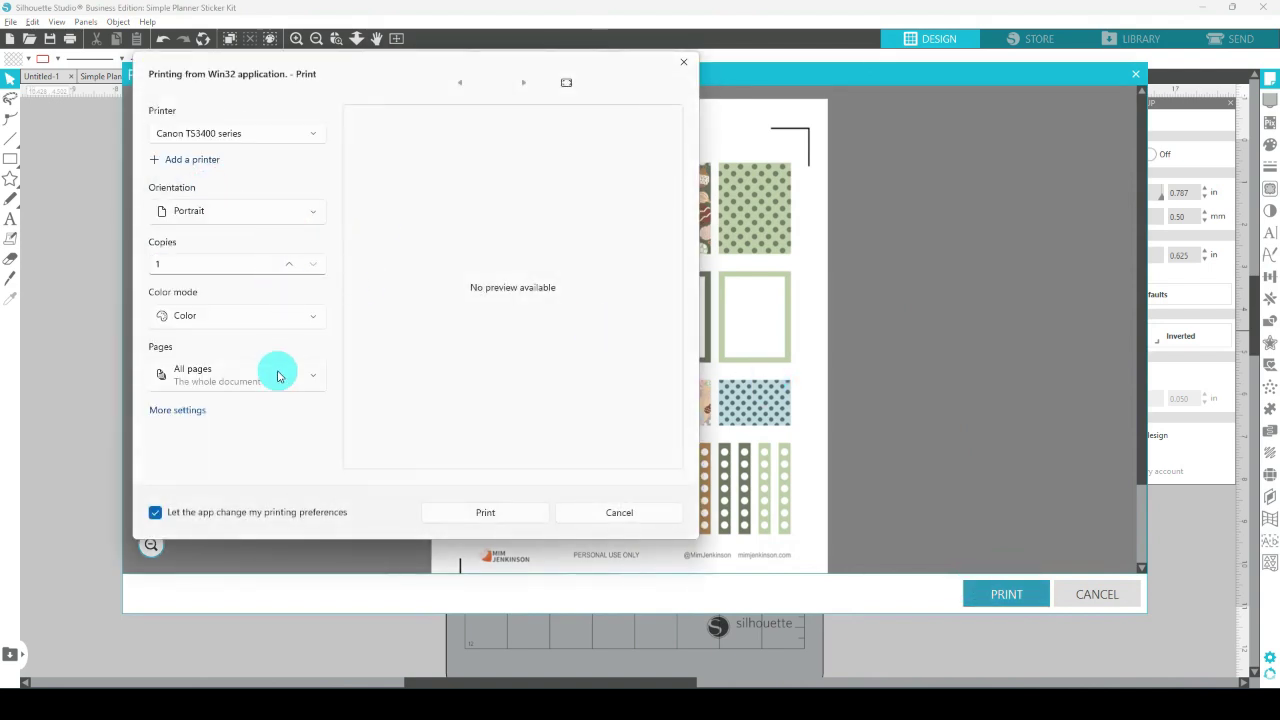
- Set the print quality to High in the printing preferences and print the sticker sheet
{"action": "left_click", "coordinate": [167, 415]}
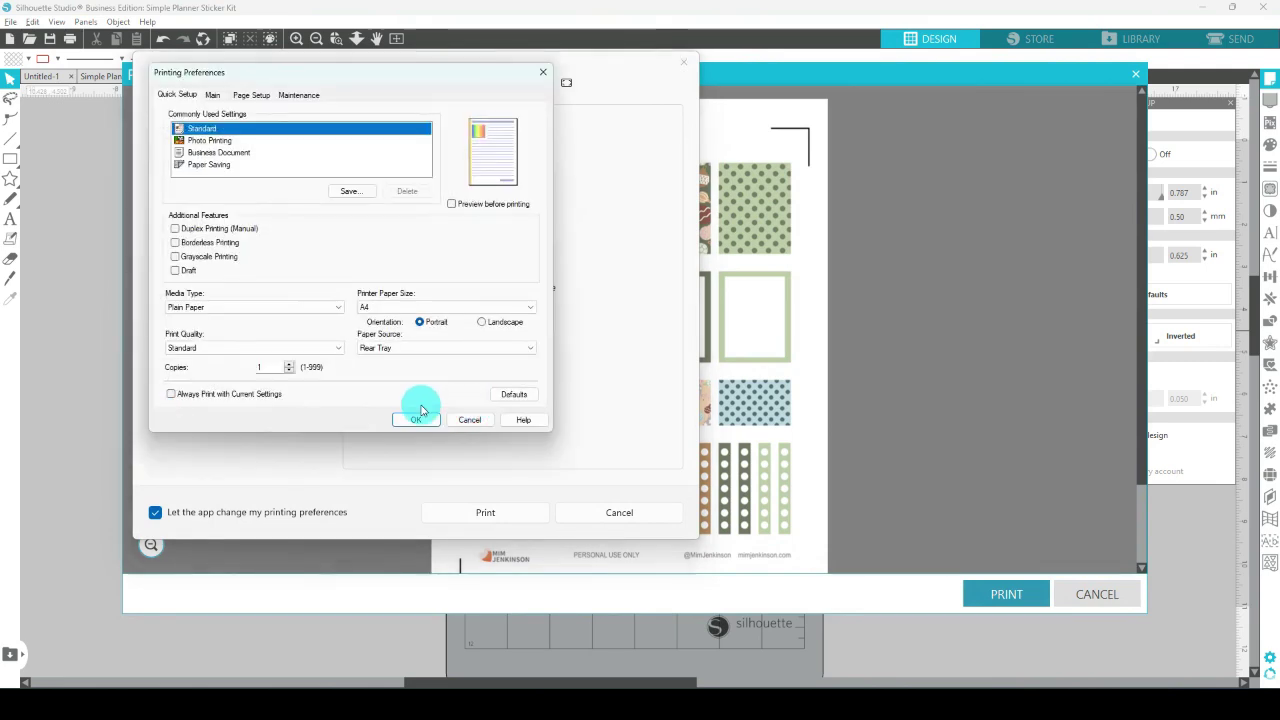
{"action": "left_click", "coordinate": [197, 348]}
{"action": "left_click", "coordinate": [190, 360]}
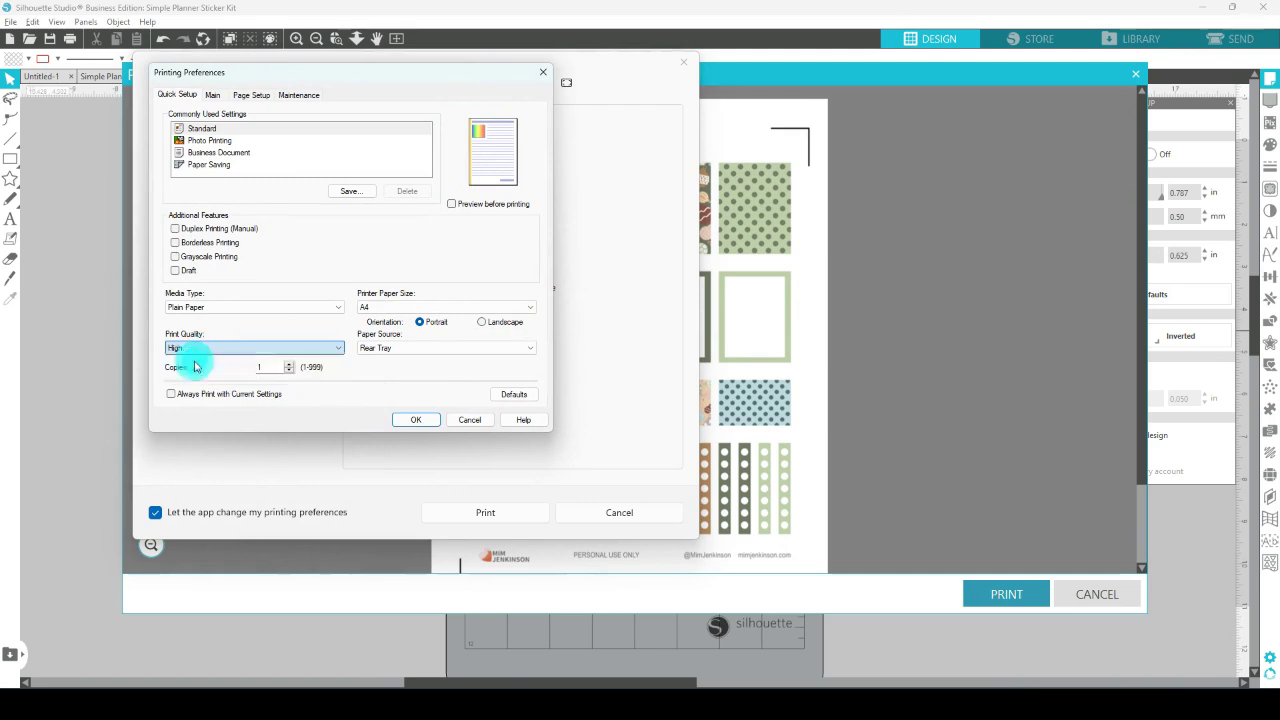
{"action": "left_click", "coordinate": [414, 420]}
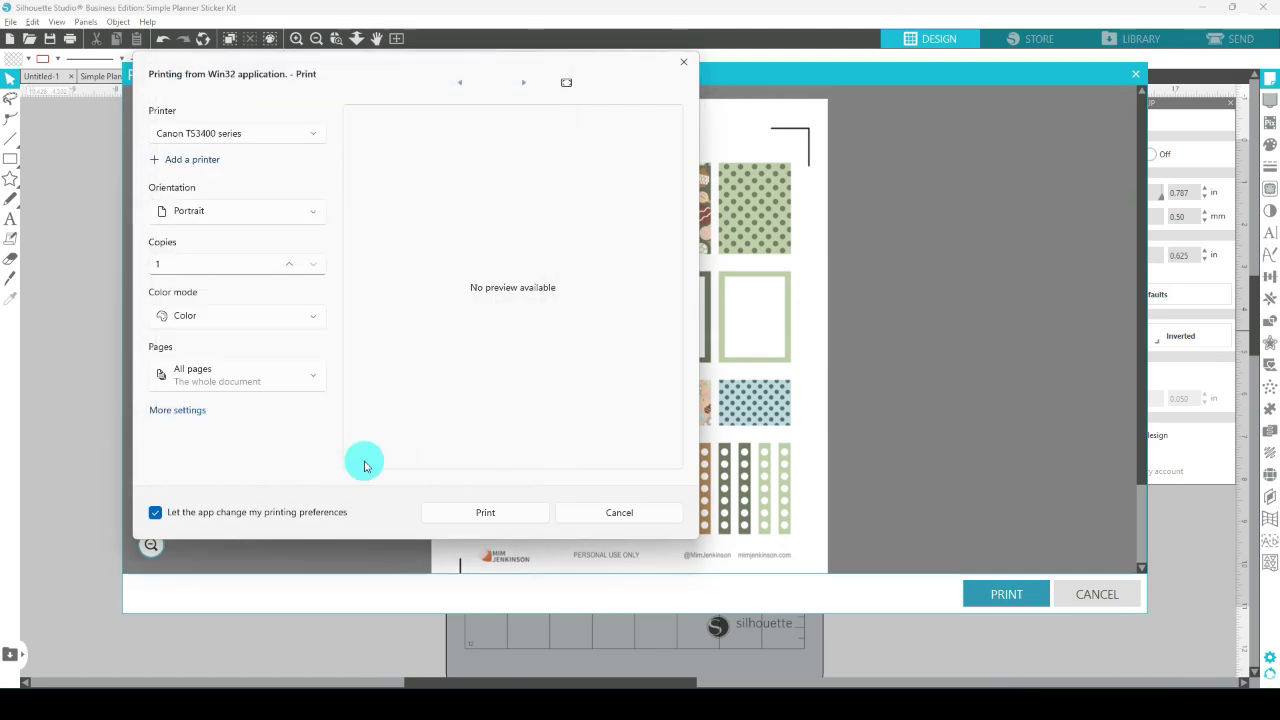
{"action": "left_click", "coordinate": [443, 521]}
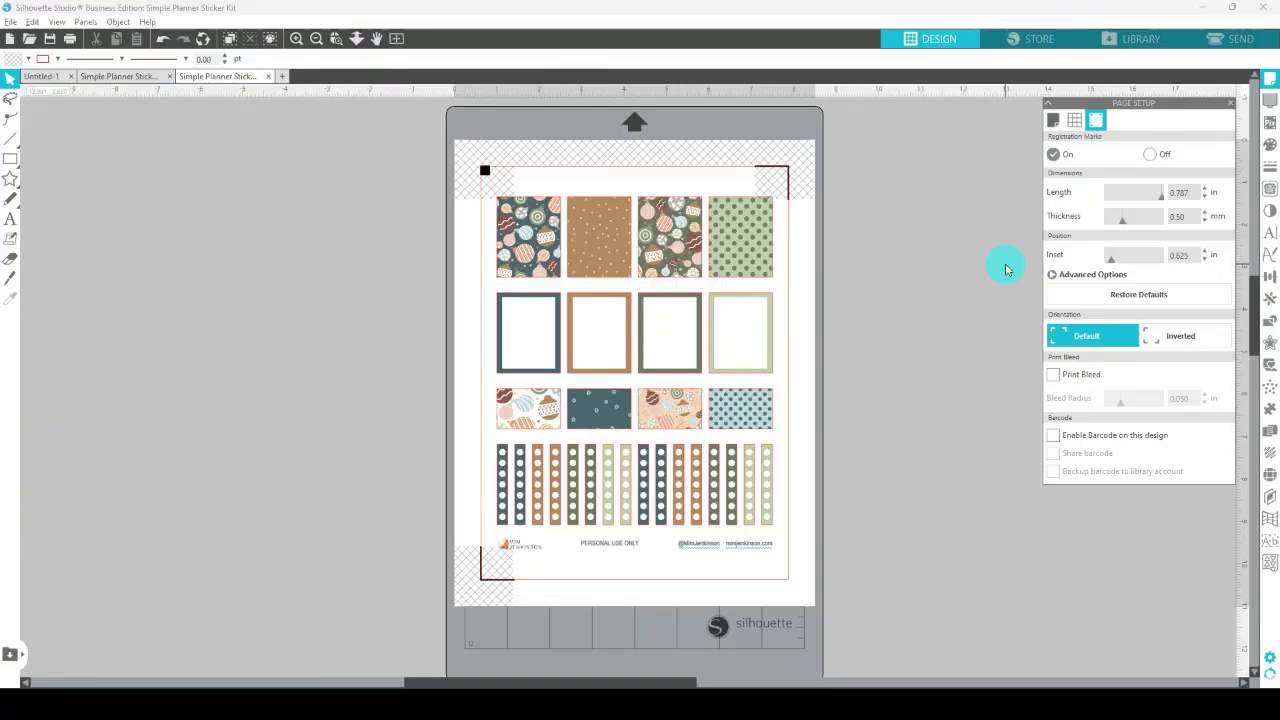
- Show the cut setup by line colour and turn off cutting for the grey lines, leaving only red enabled
{"action": "left_click", "coordinate": [1230, 38]}
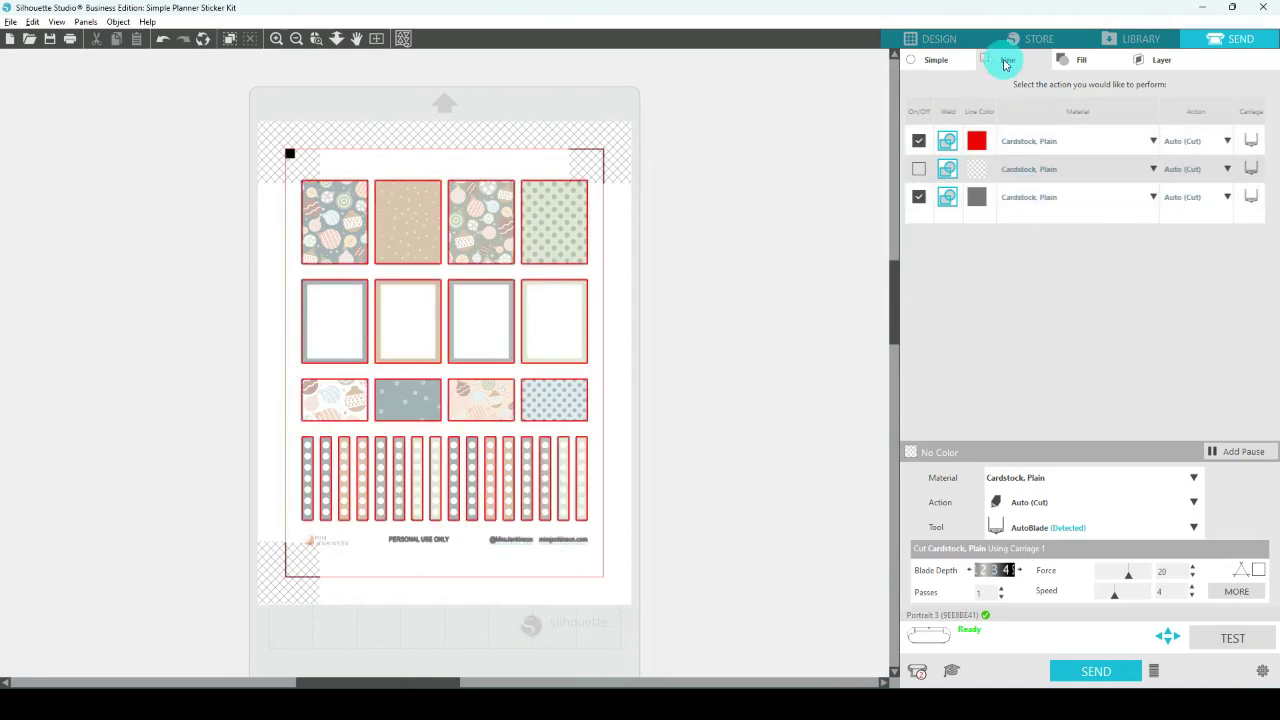
{"action": "left_click", "coordinate": [920, 200]}
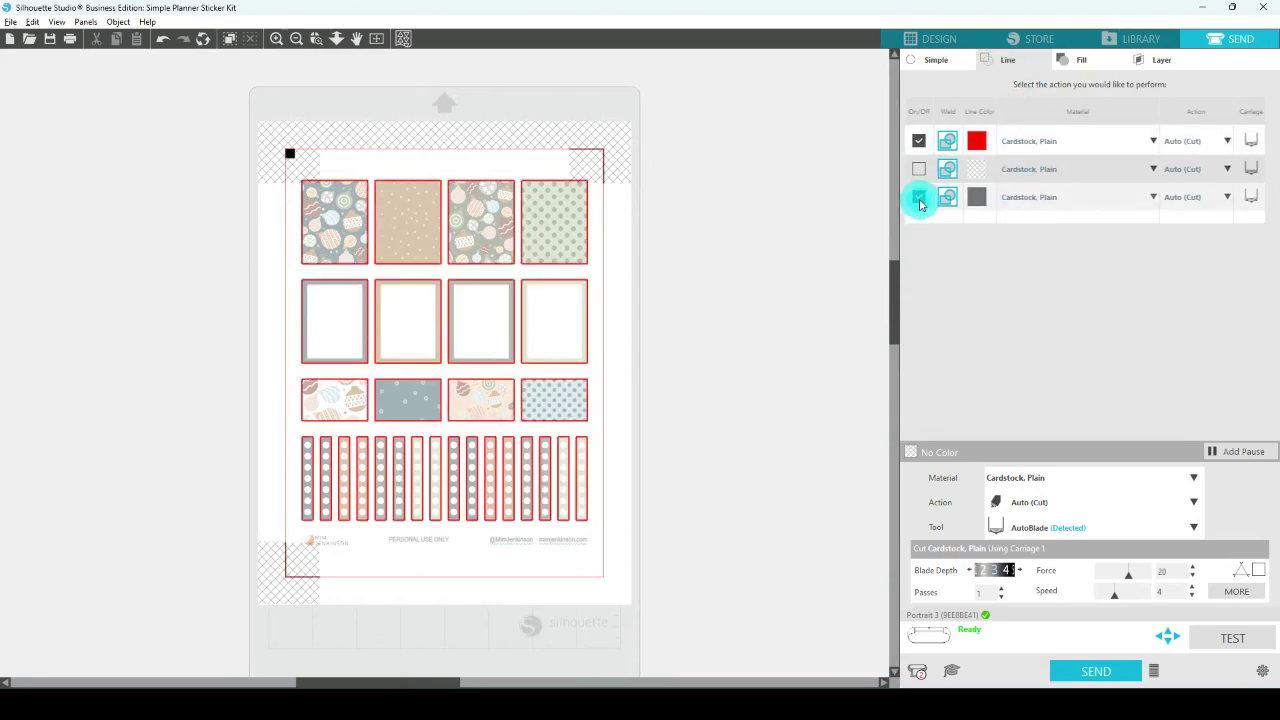
{"action": "left_click", "coordinate": [1000, 197]}
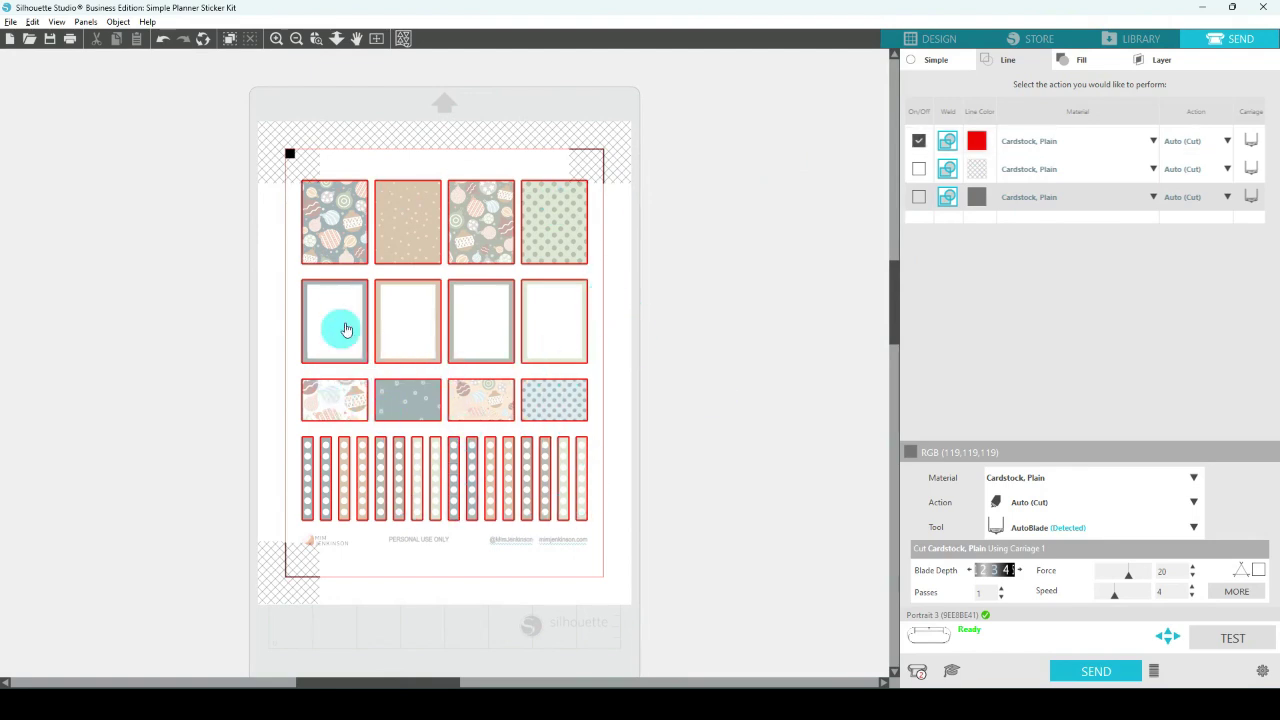
- Set the selected line colour's material to Sticker Paper, White with a force of 4, and send the job to the cutter
{"action": "left_click", "coordinate": [1038, 480]}
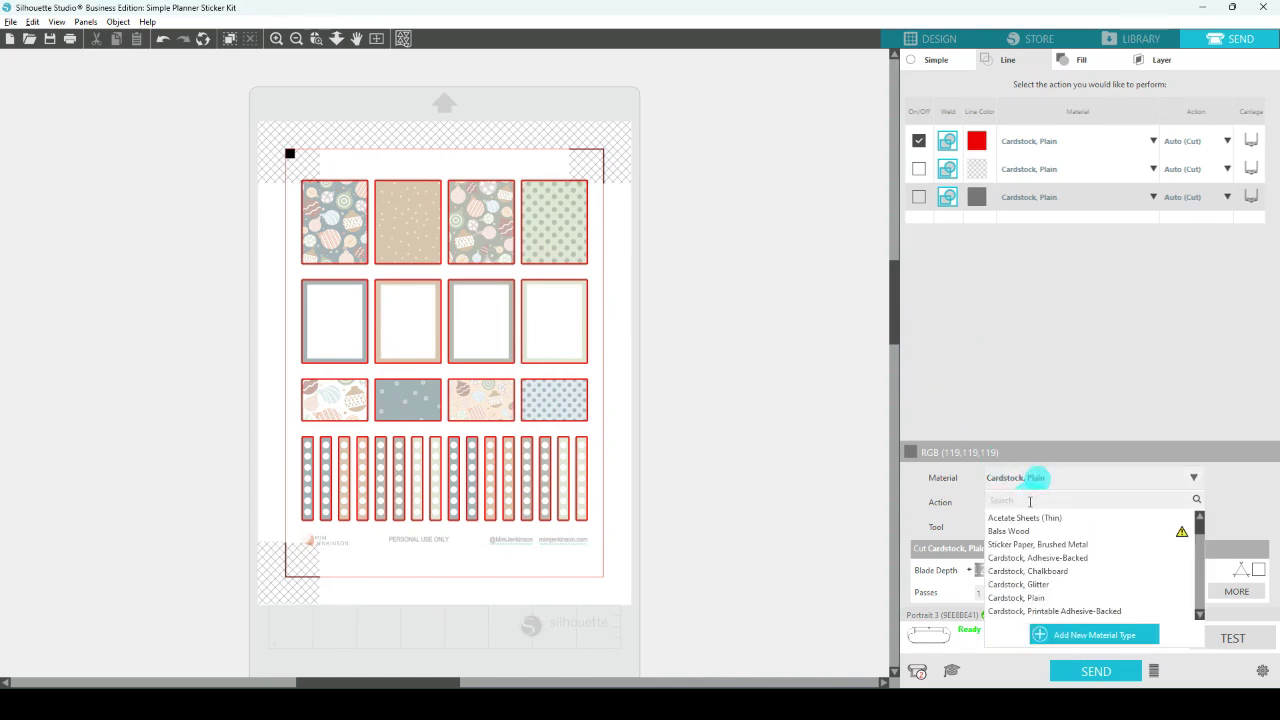
{"action": "left_click", "coordinate": [1035, 560]}
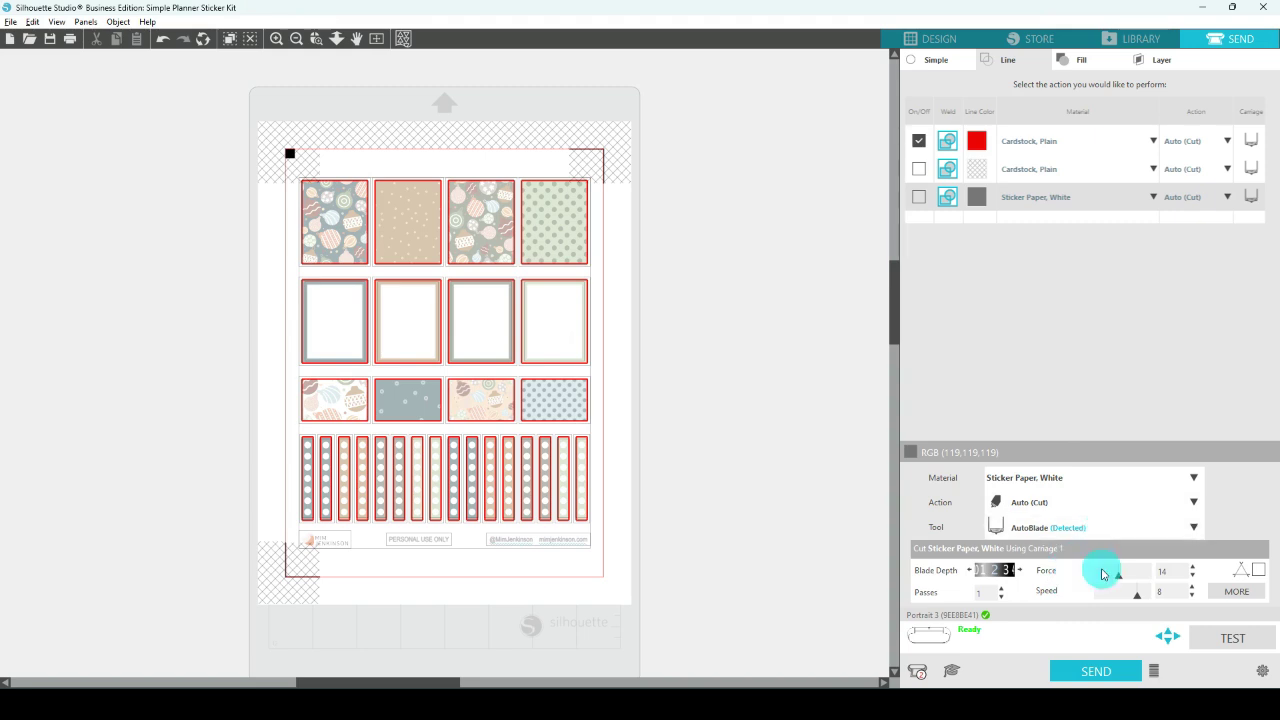
{"action": "left_click", "coordinate": [1103, 574]}
{"action": "left_click", "coordinate": [1075, 675]}
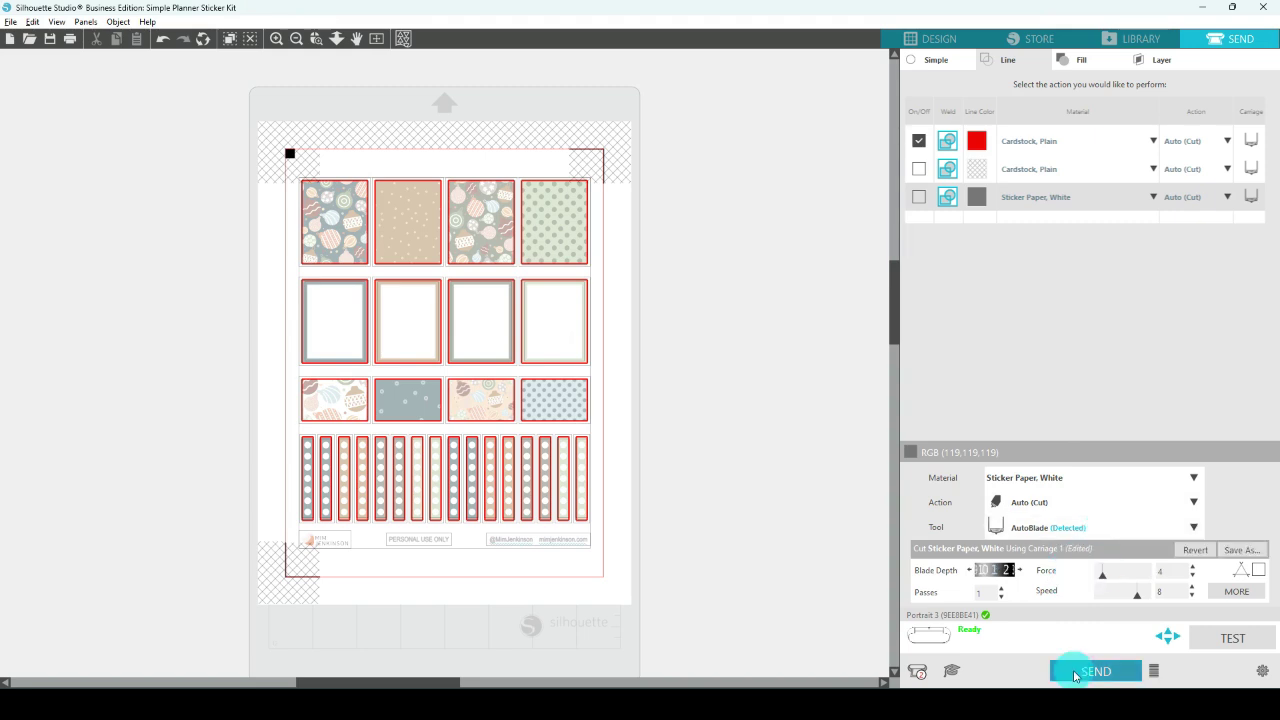